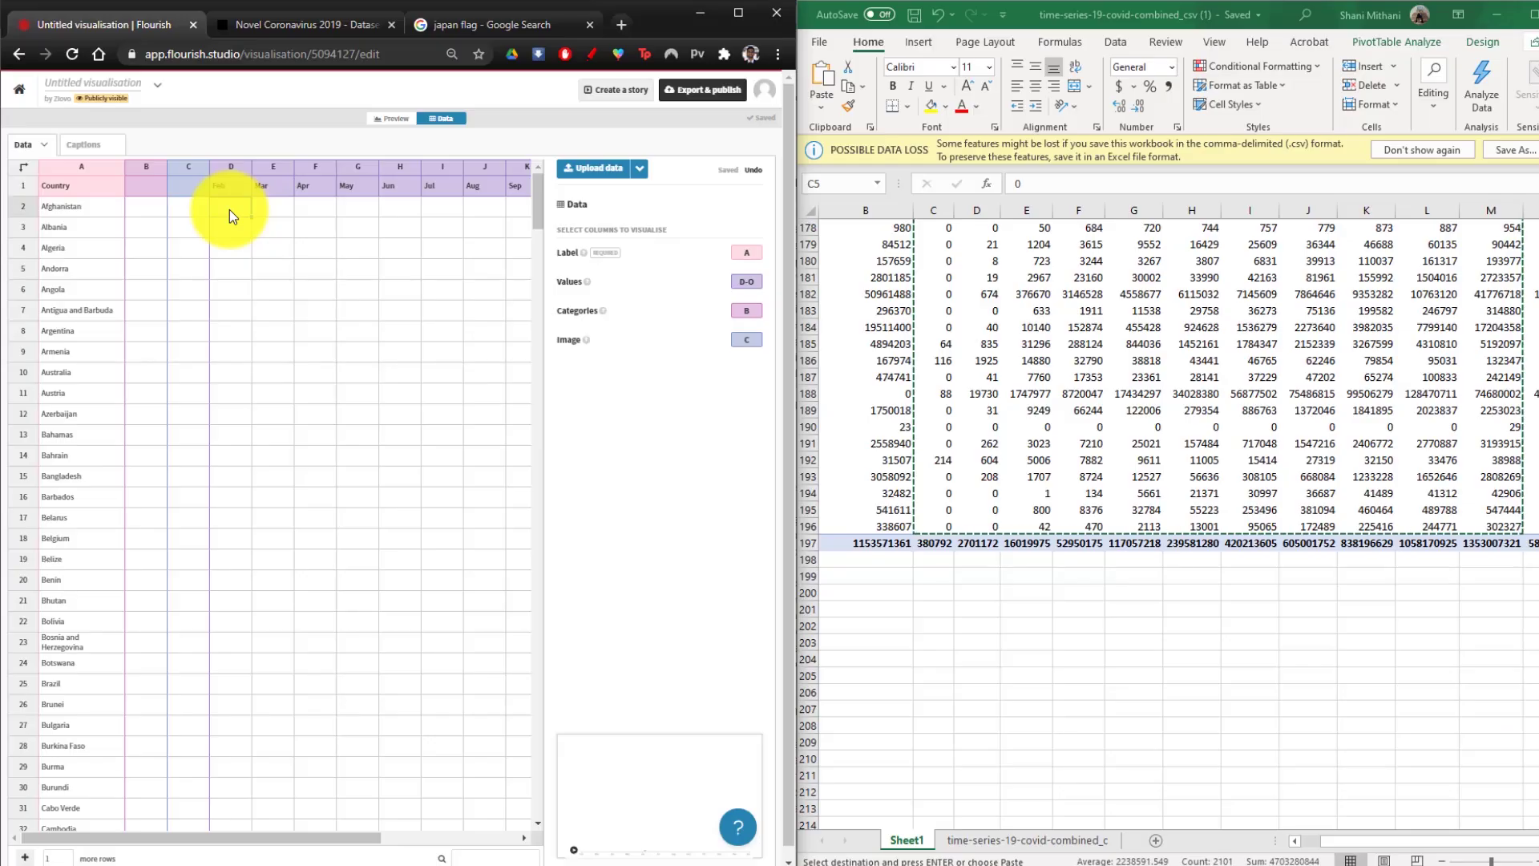
Step: Paste the recovery figures into the chart's data sheet
{"action": "key", "text": "ctrl+v"}
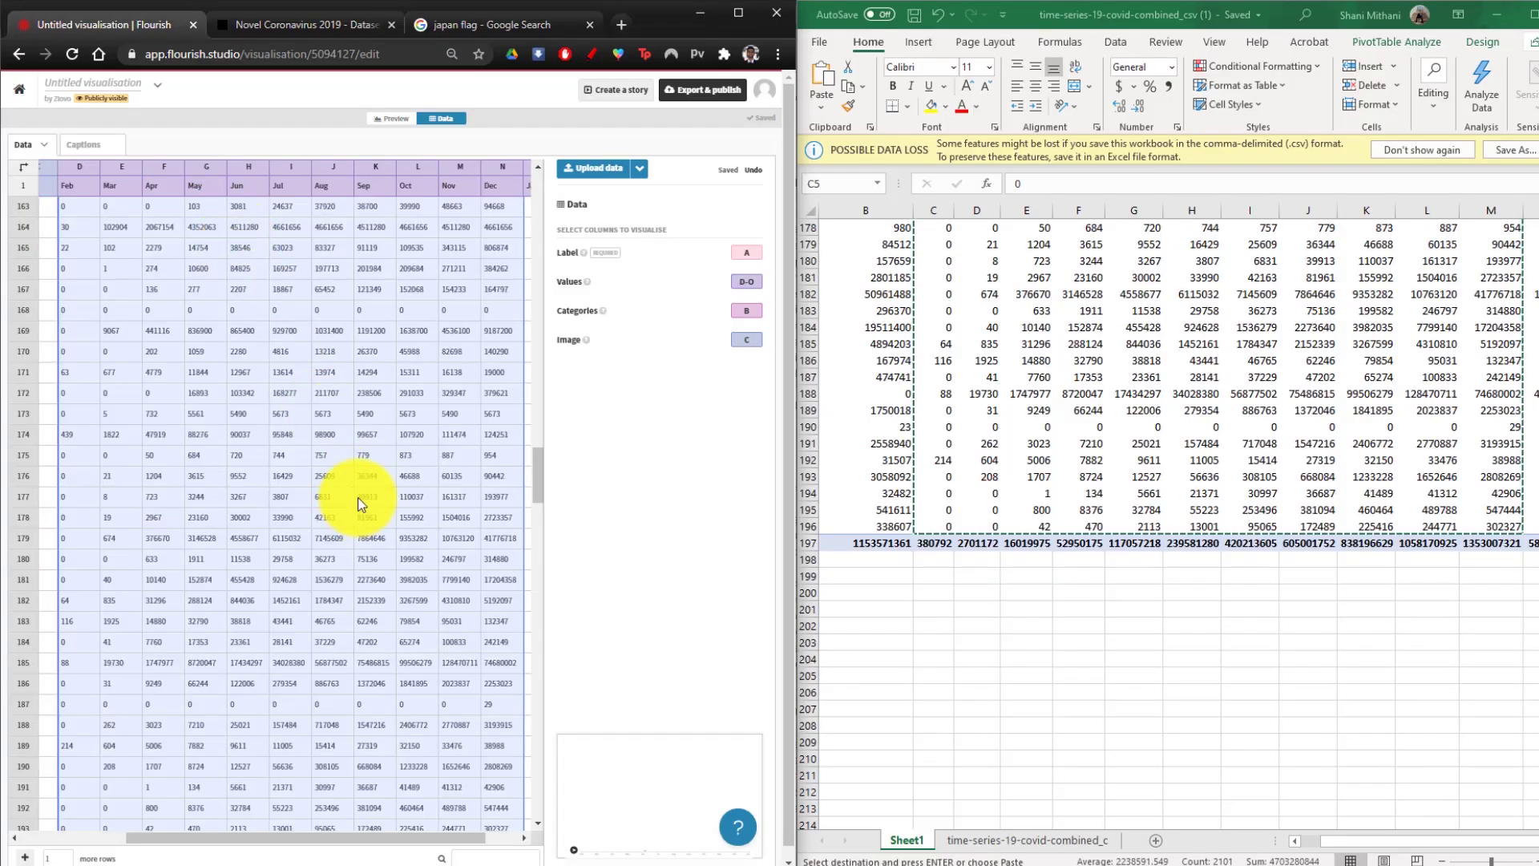
{"action": "left_click", "coordinate": [371, 487]}
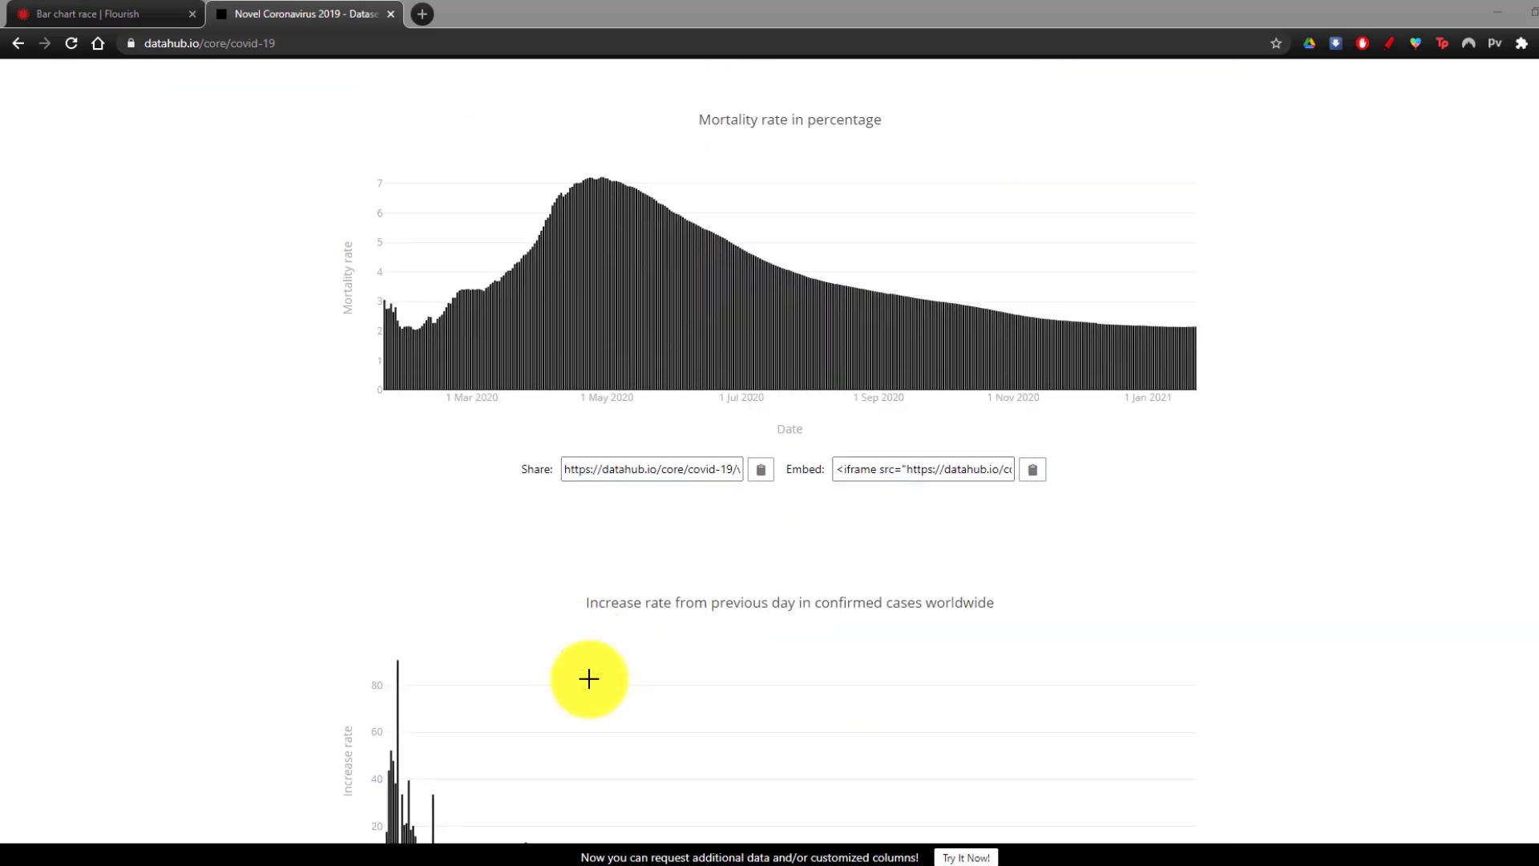
{"action": "scroll", "coordinate": [589, 679], "scroll_direction": "down", "scroll_amount": 6}
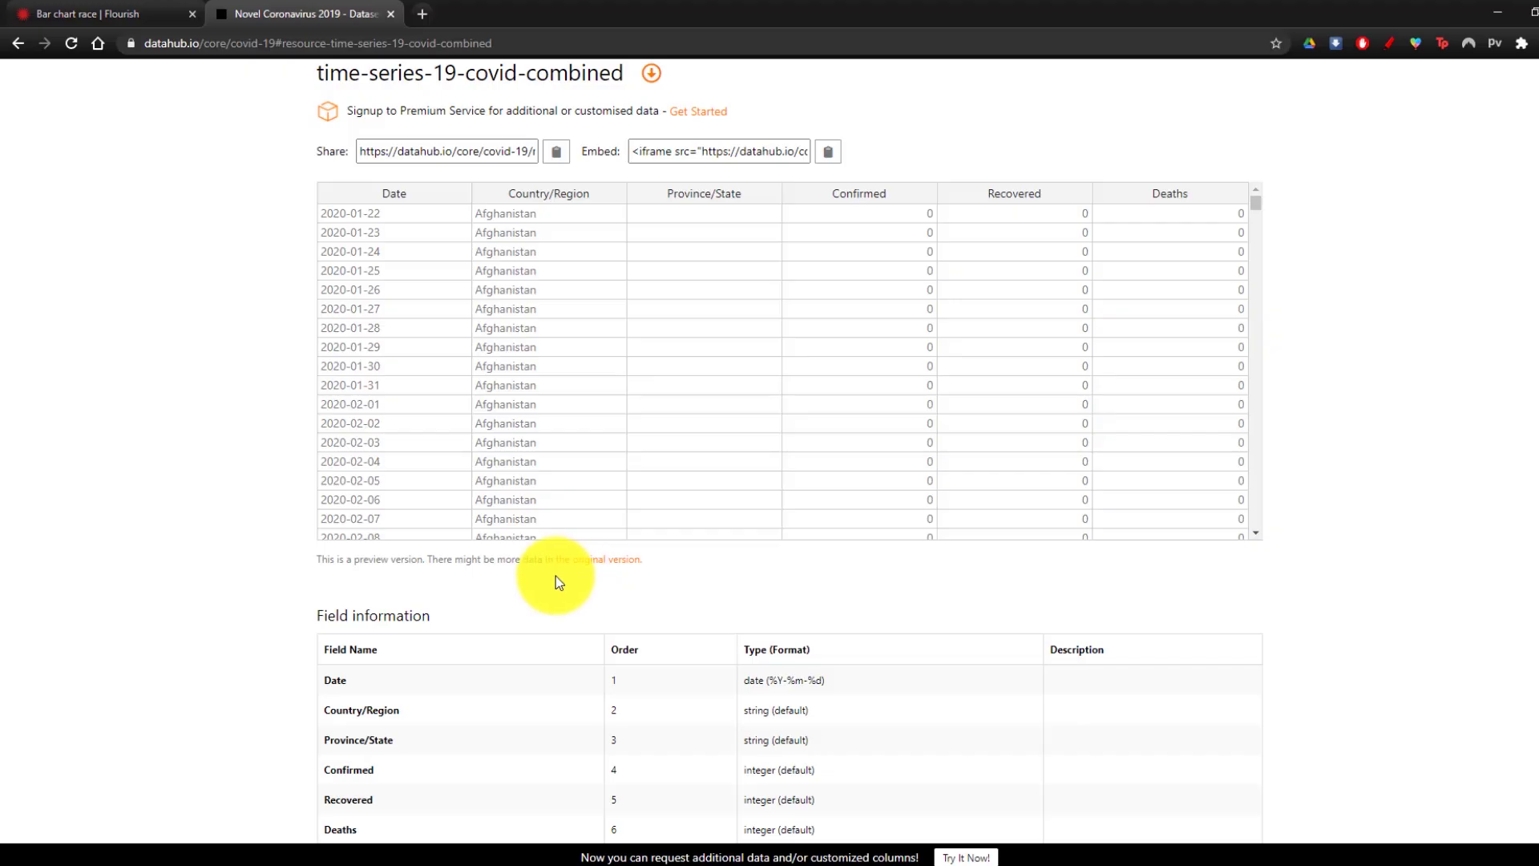
{"action": "scroll", "coordinate": [550, 577], "scroll_direction": "down", "scroll_amount": 4}
{"action": "scroll", "coordinate": [515, 574], "scroll_direction": "up", "scroll_amount": 1}
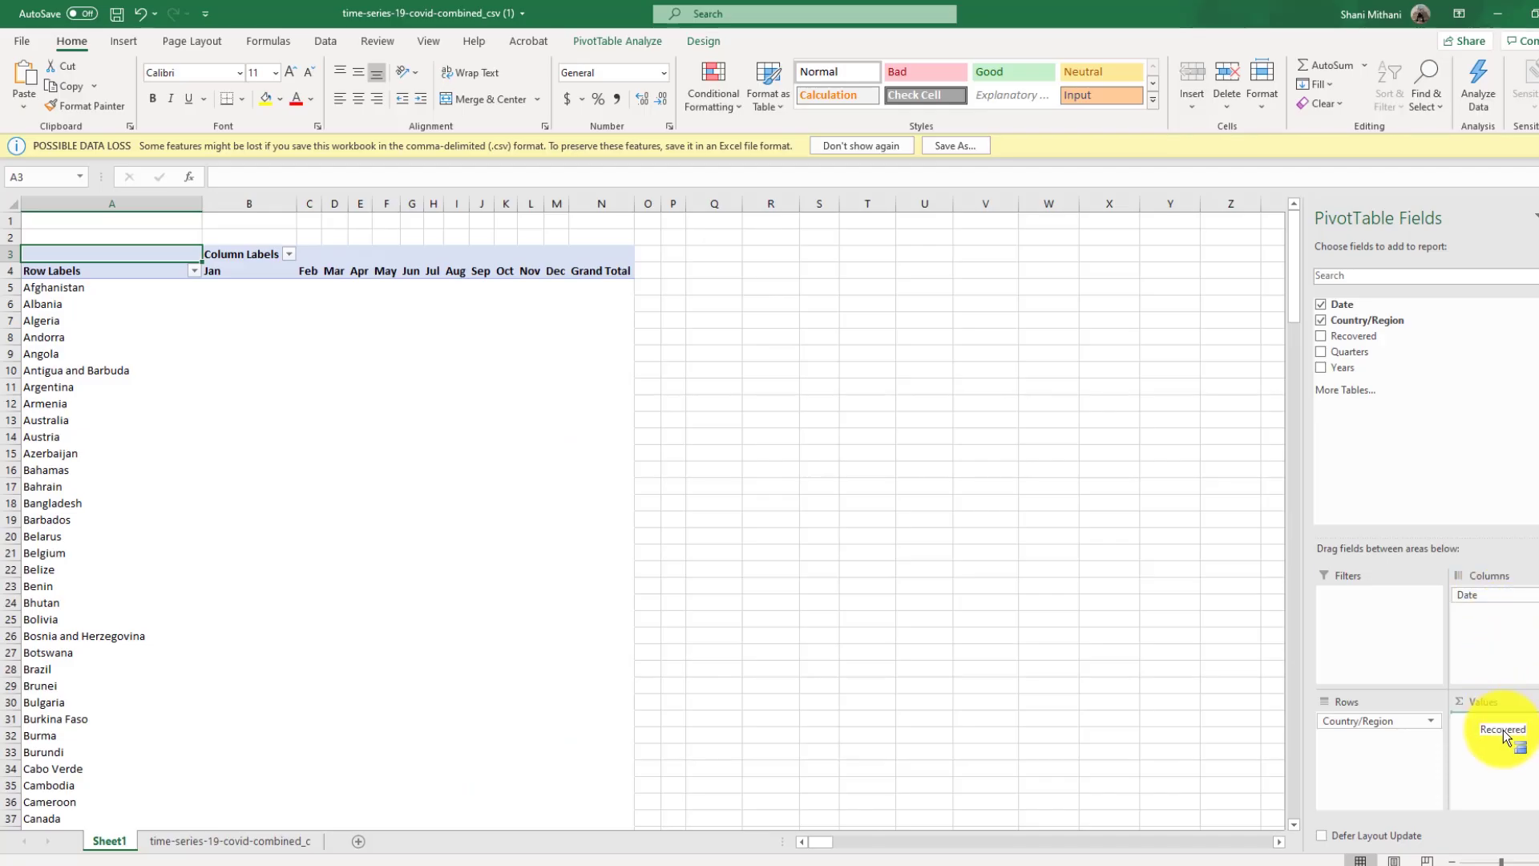
Step: Set Bar colors' Color mode to By bar with a multicoloured palette
{"action": "left_click_drag", "start_coordinate": [1502, 731], "coordinate": [1493, 723]}
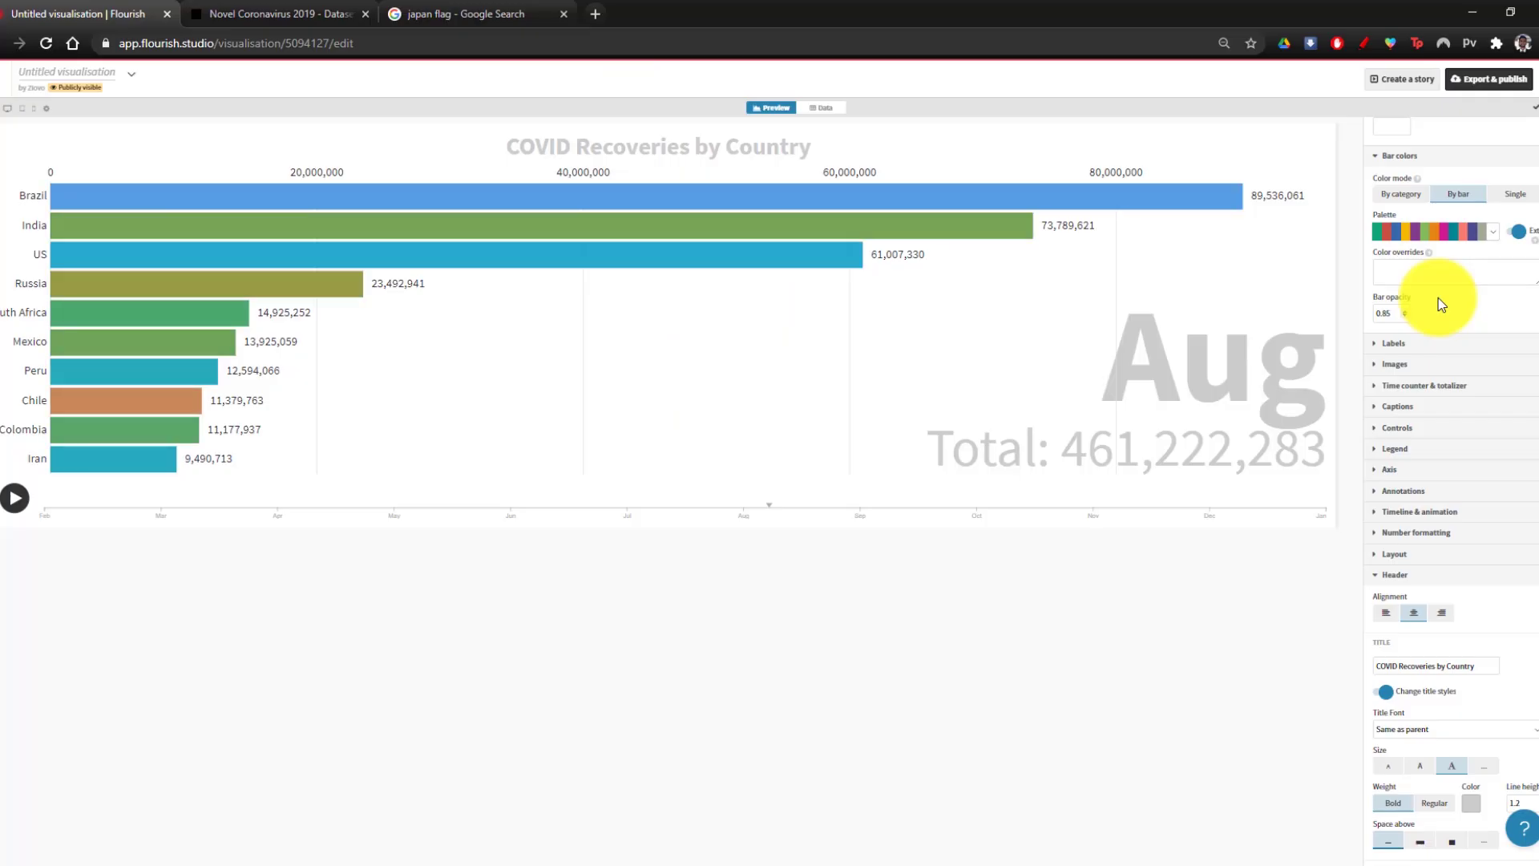
{"action": "left_click", "coordinate": [1427, 231]}
{"action": "left_click", "coordinate": [1426, 261]}
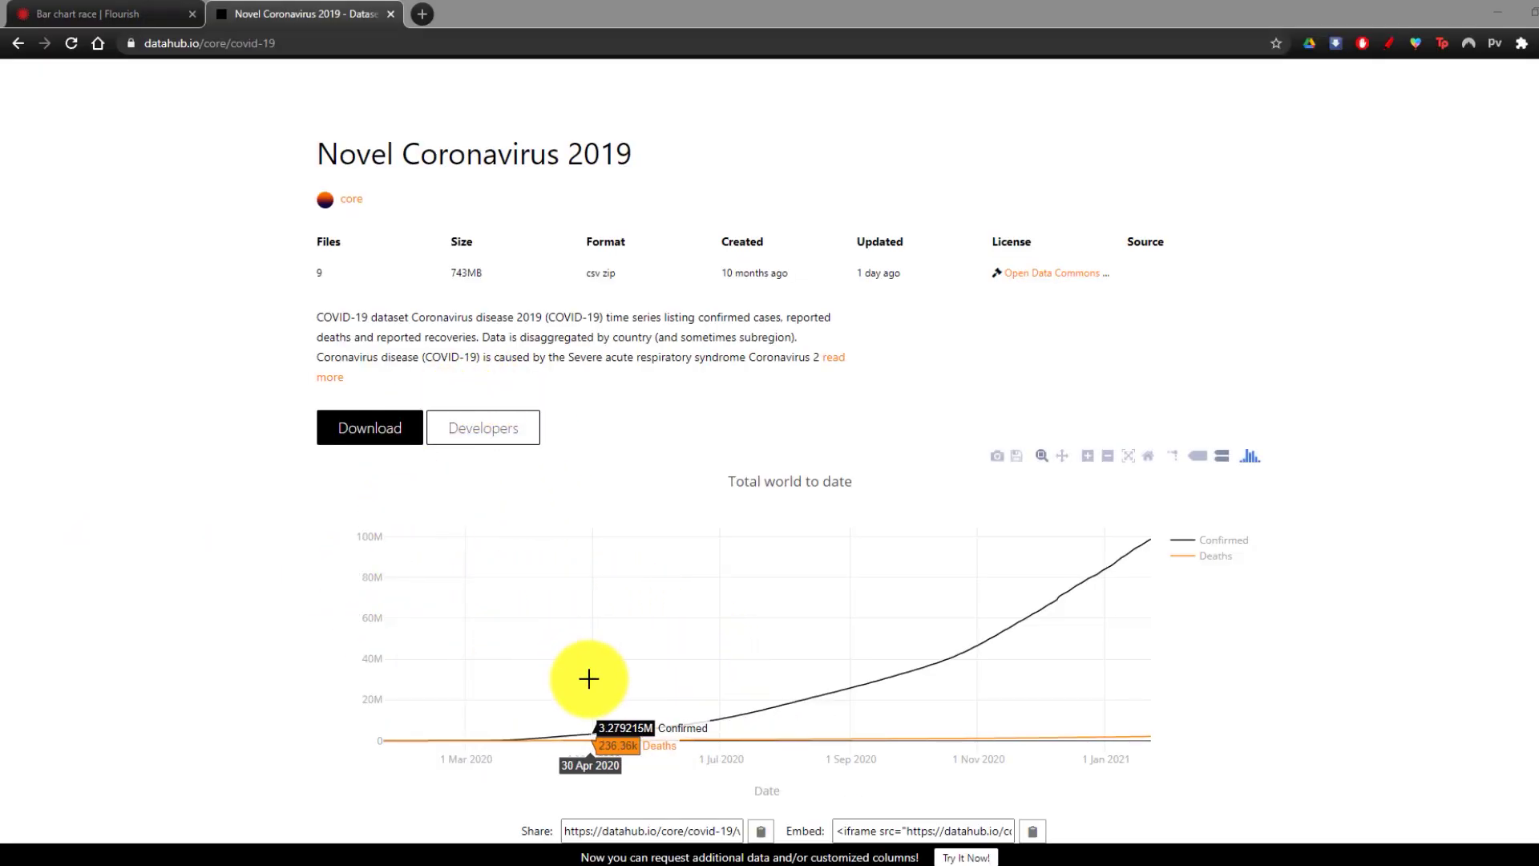
Step: Download the original time-series-19-covid-combined CSV from DataHub's Data Files section
{"action": "scroll", "coordinate": [588, 679], "scroll_direction": "down", "scroll_amount": 15}
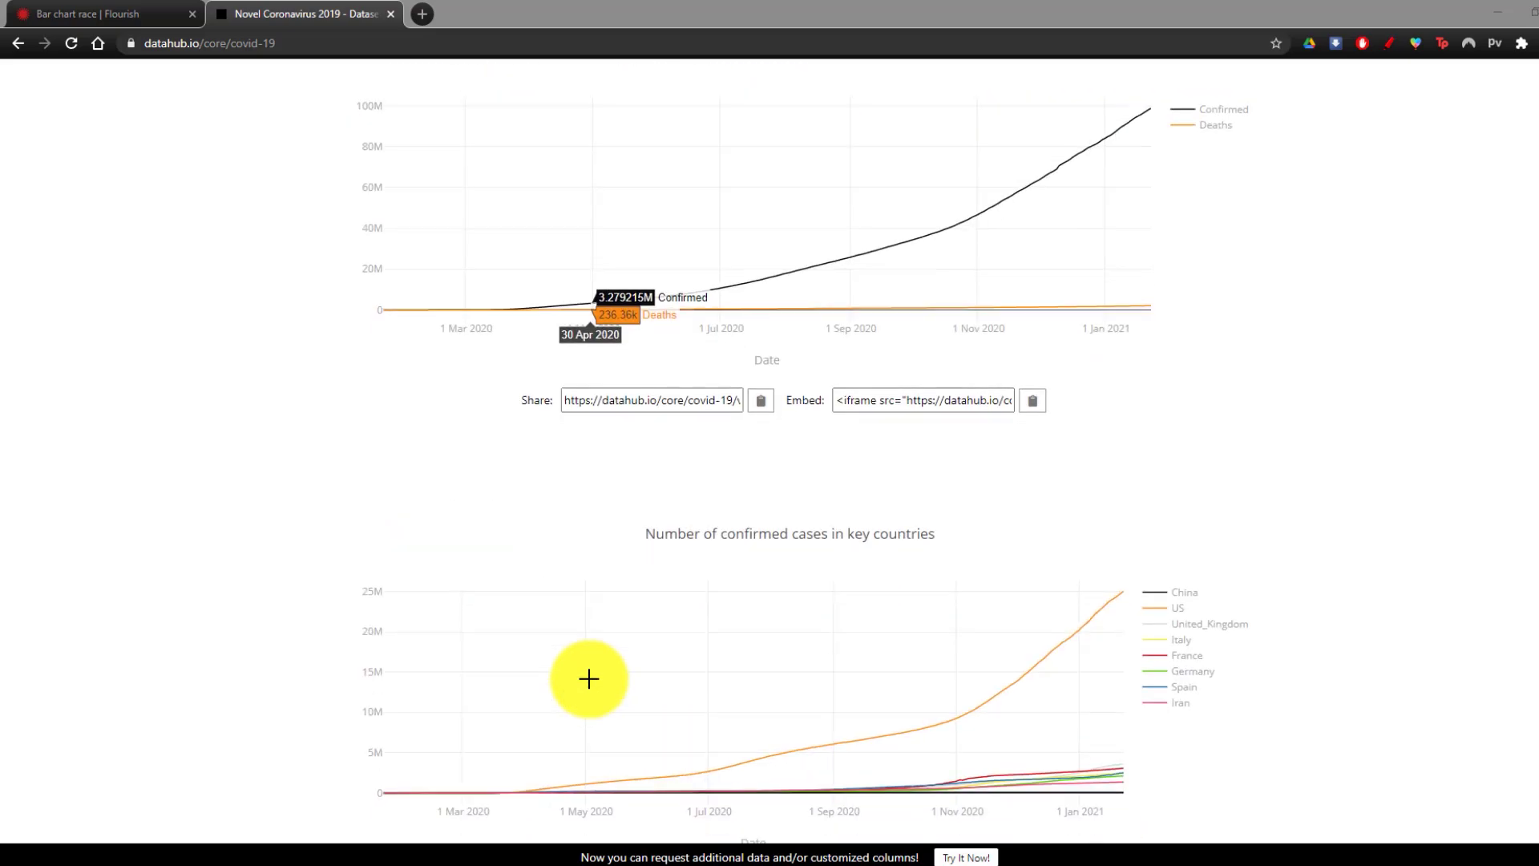
{"action": "scroll", "coordinate": [588, 679], "scroll_direction": "down", "scroll_amount": 9}
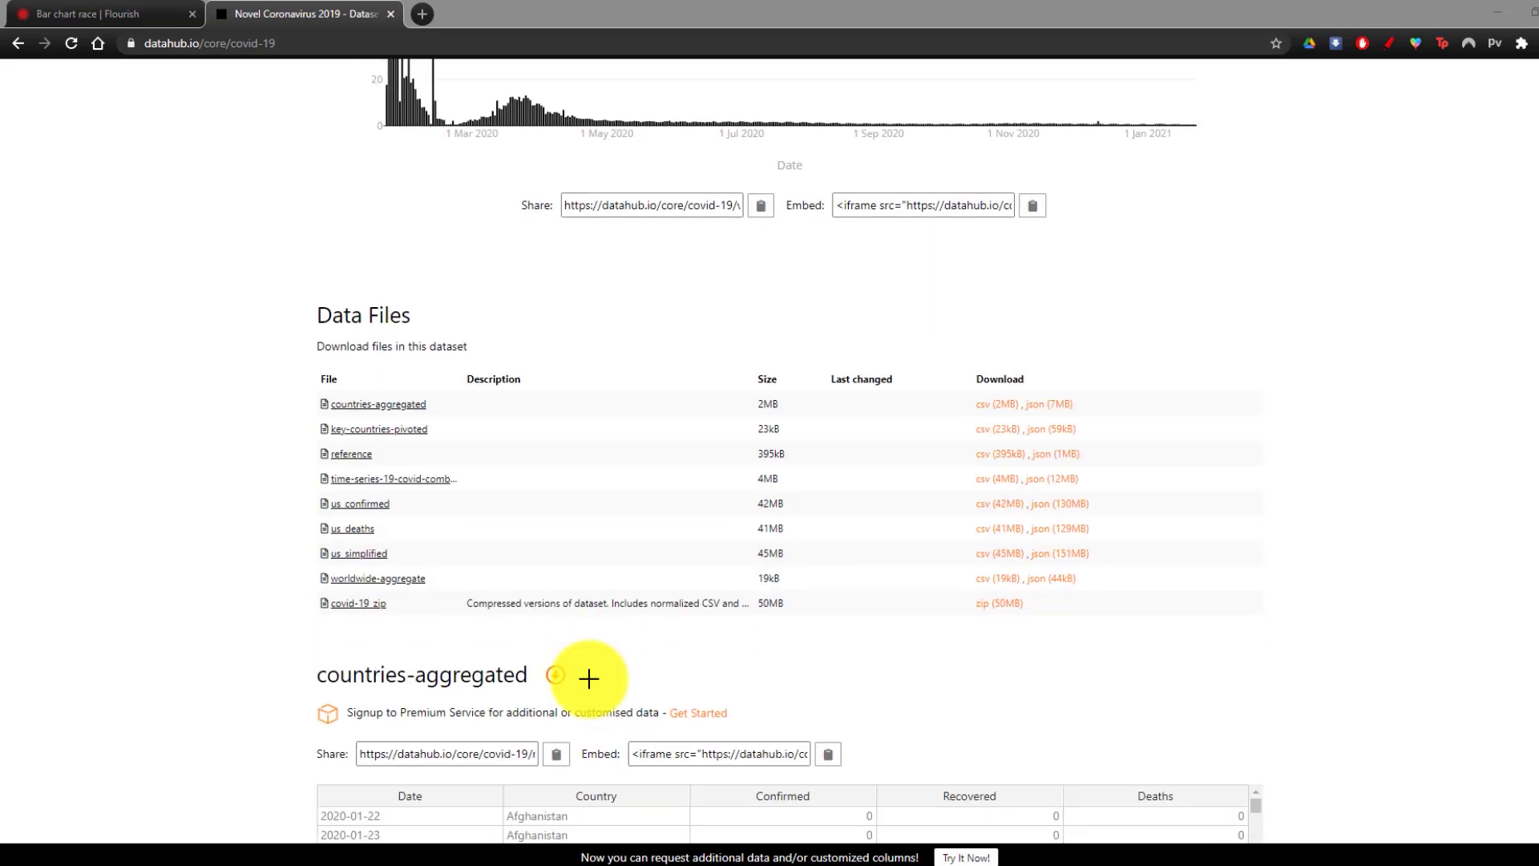
{"action": "left_click", "coordinate": [390, 479]}
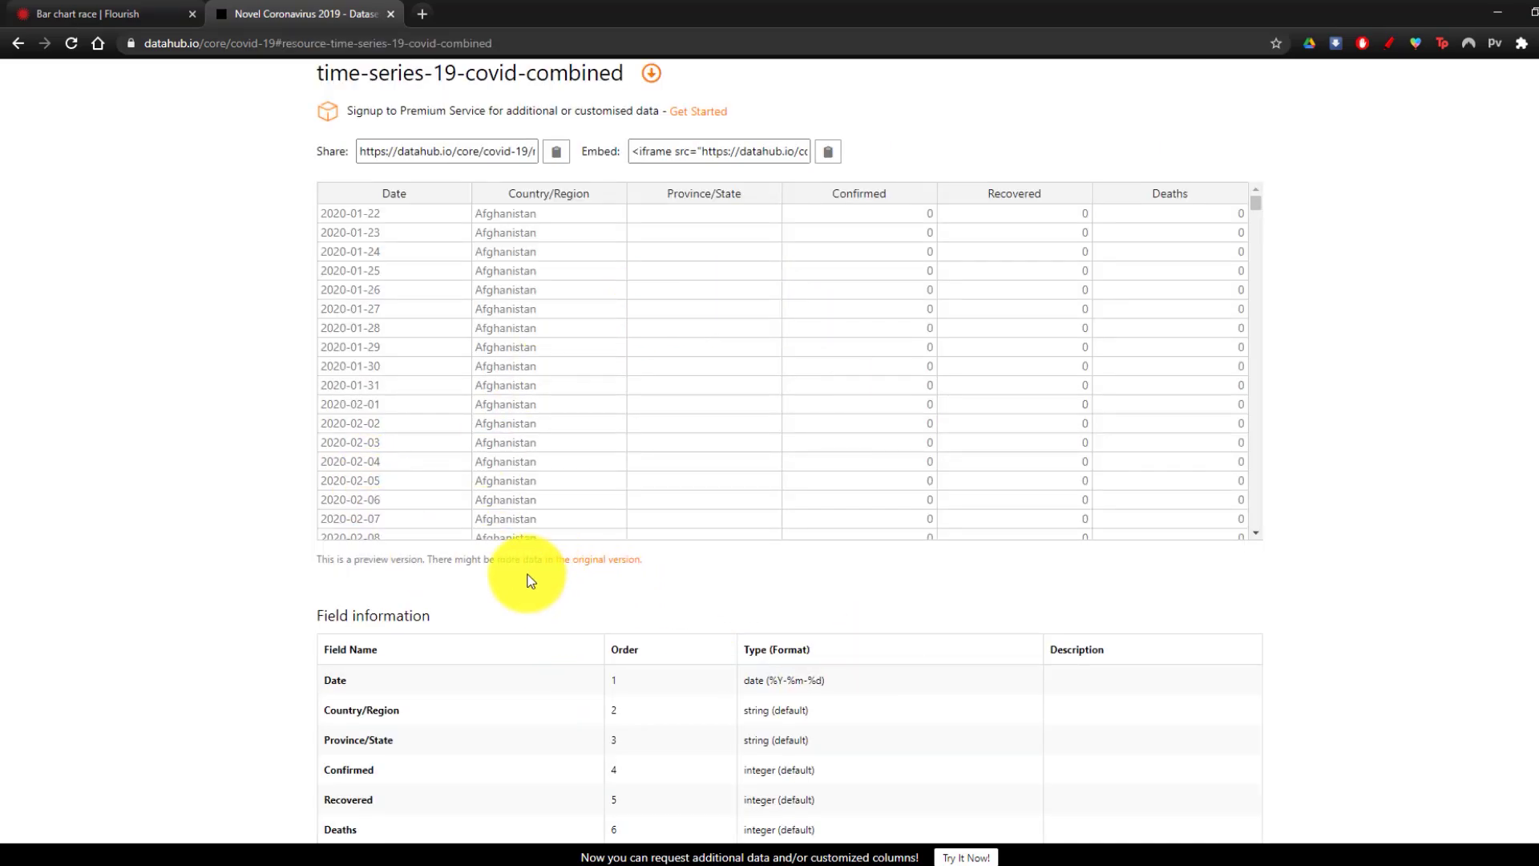
{"action": "scroll", "coordinate": [522, 579], "scroll_direction": "down", "scroll_amount": 4}
{"action": "scroll", "coordinate": [530, 572], "scroll_direction": "up", "scroll_amount": 2}
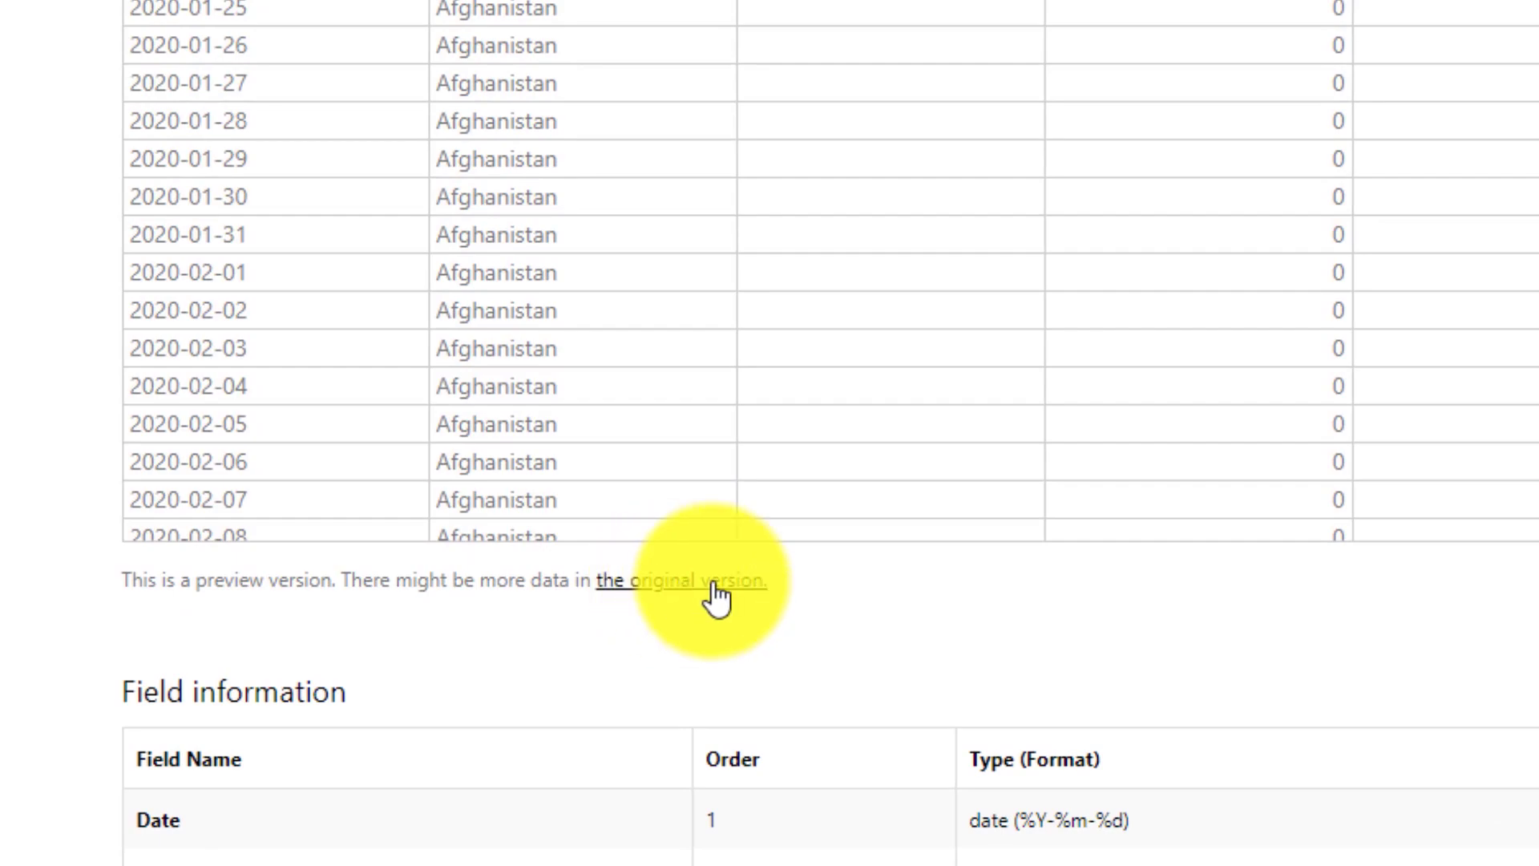
{"action": "left_click", "coordinate": [717, 597]}
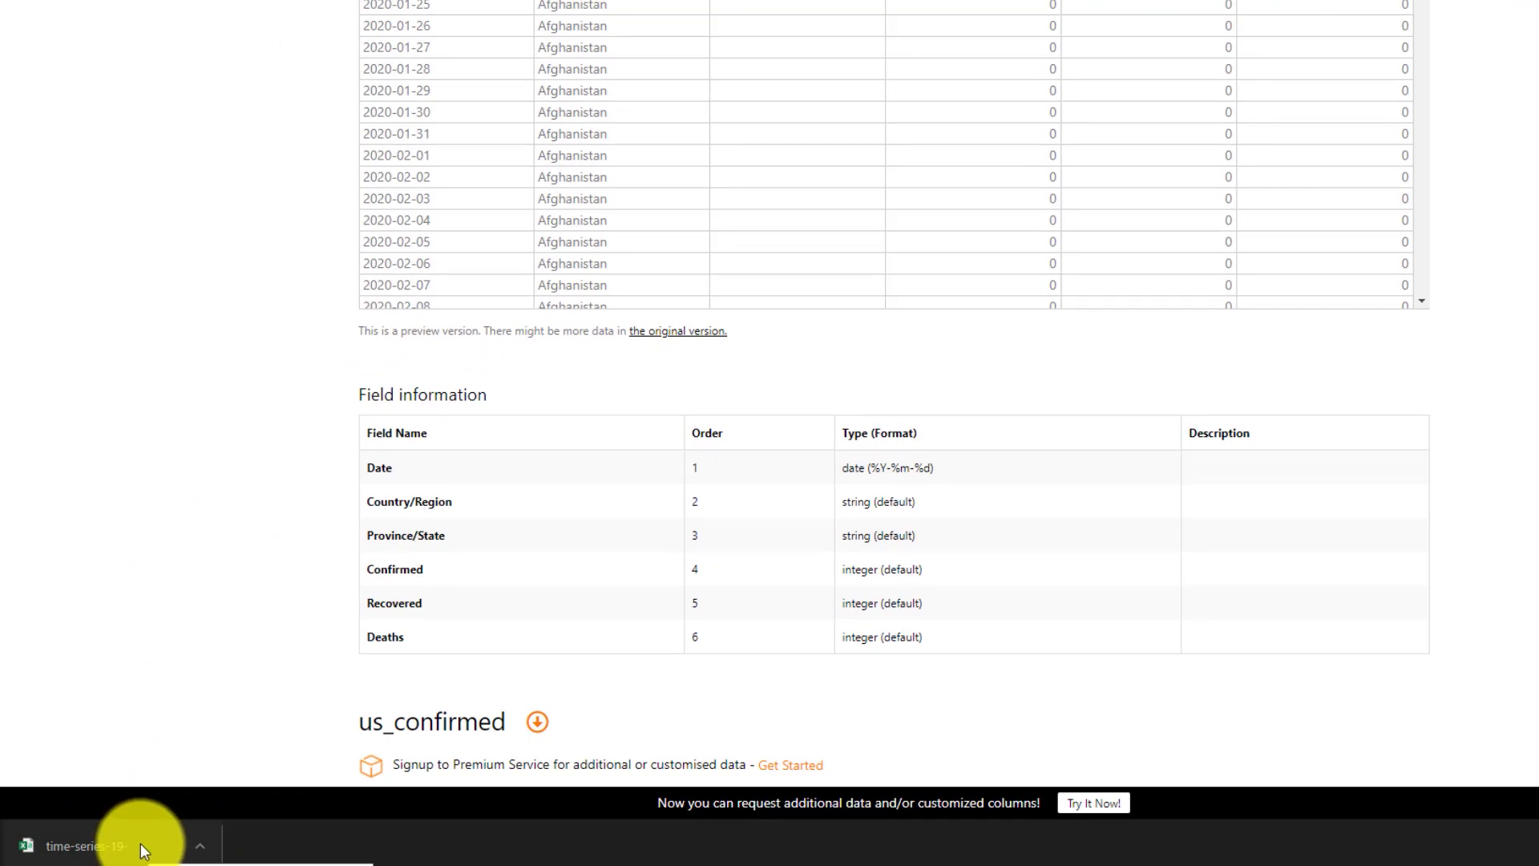
Step: Open the downloaded CSV in a maximised Excel window and autofit the Date column
{"action": "left_click", "coordinate": [126, 852]}
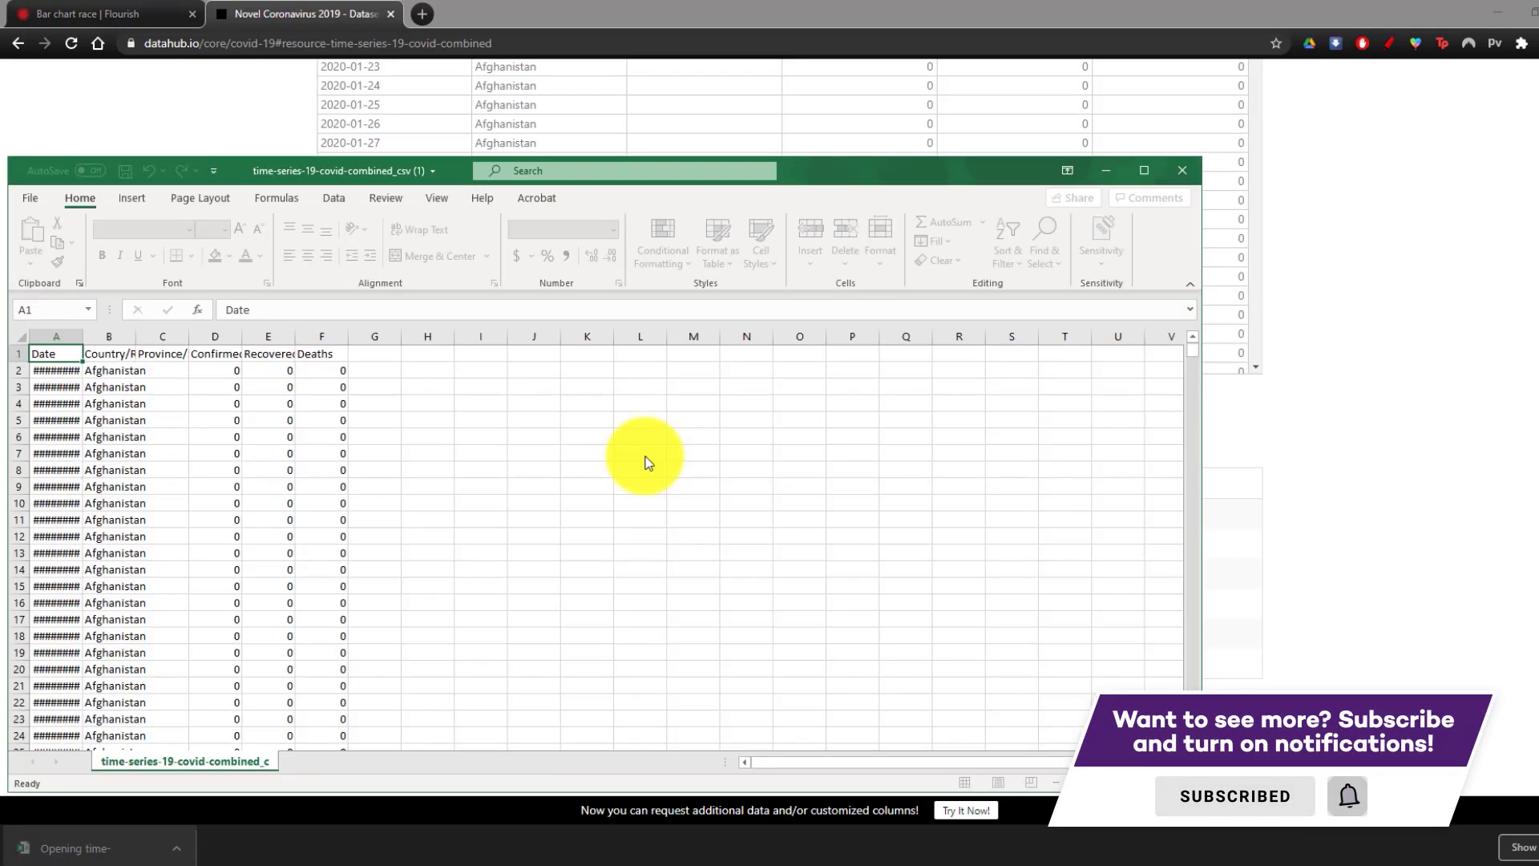
{"action": "left_click", "coordinate": [1144, 175]}
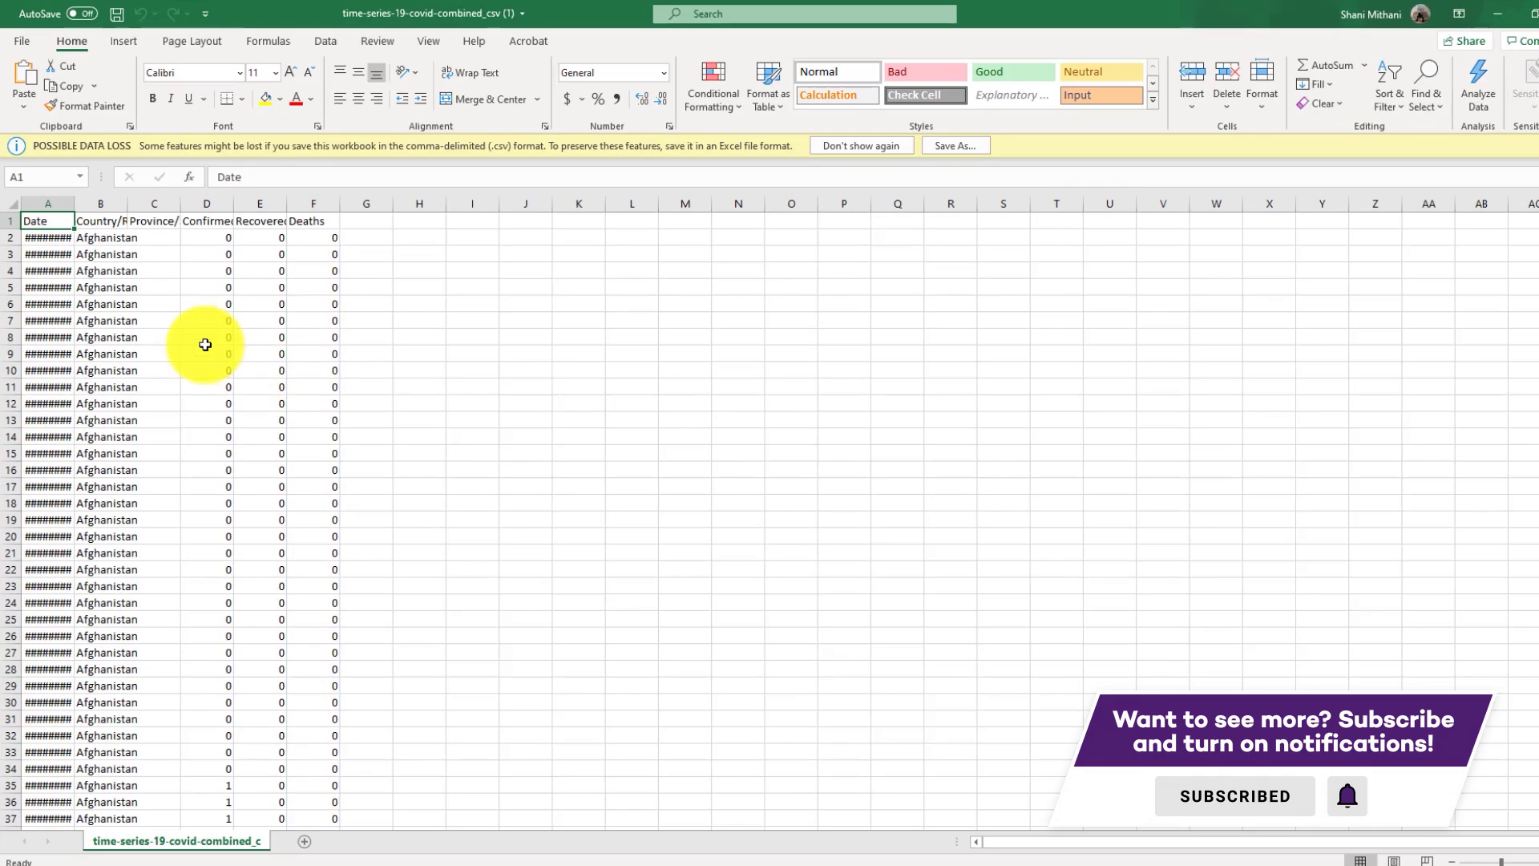
{"action": "double_click", "coordinate": [73, 207]}
{"action": "scroll", "coordinate": [357, 505], "scroll_direction": "down", "scroll_amount": 20}
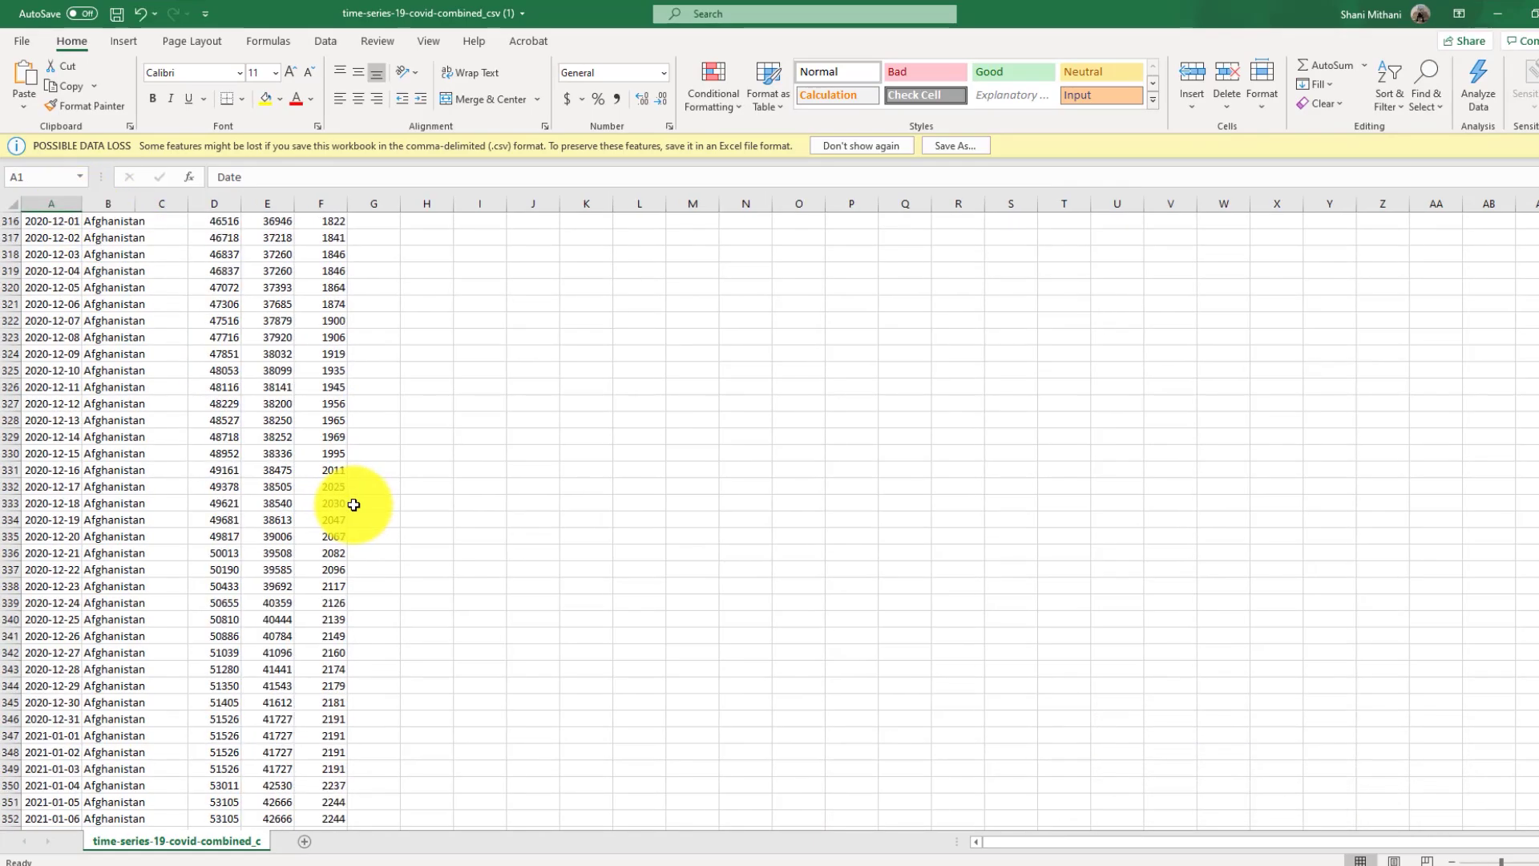
{"action": "scroll", "coordinate": [383, 589], "scroll_direction": "up", "scroll_amount": 20}
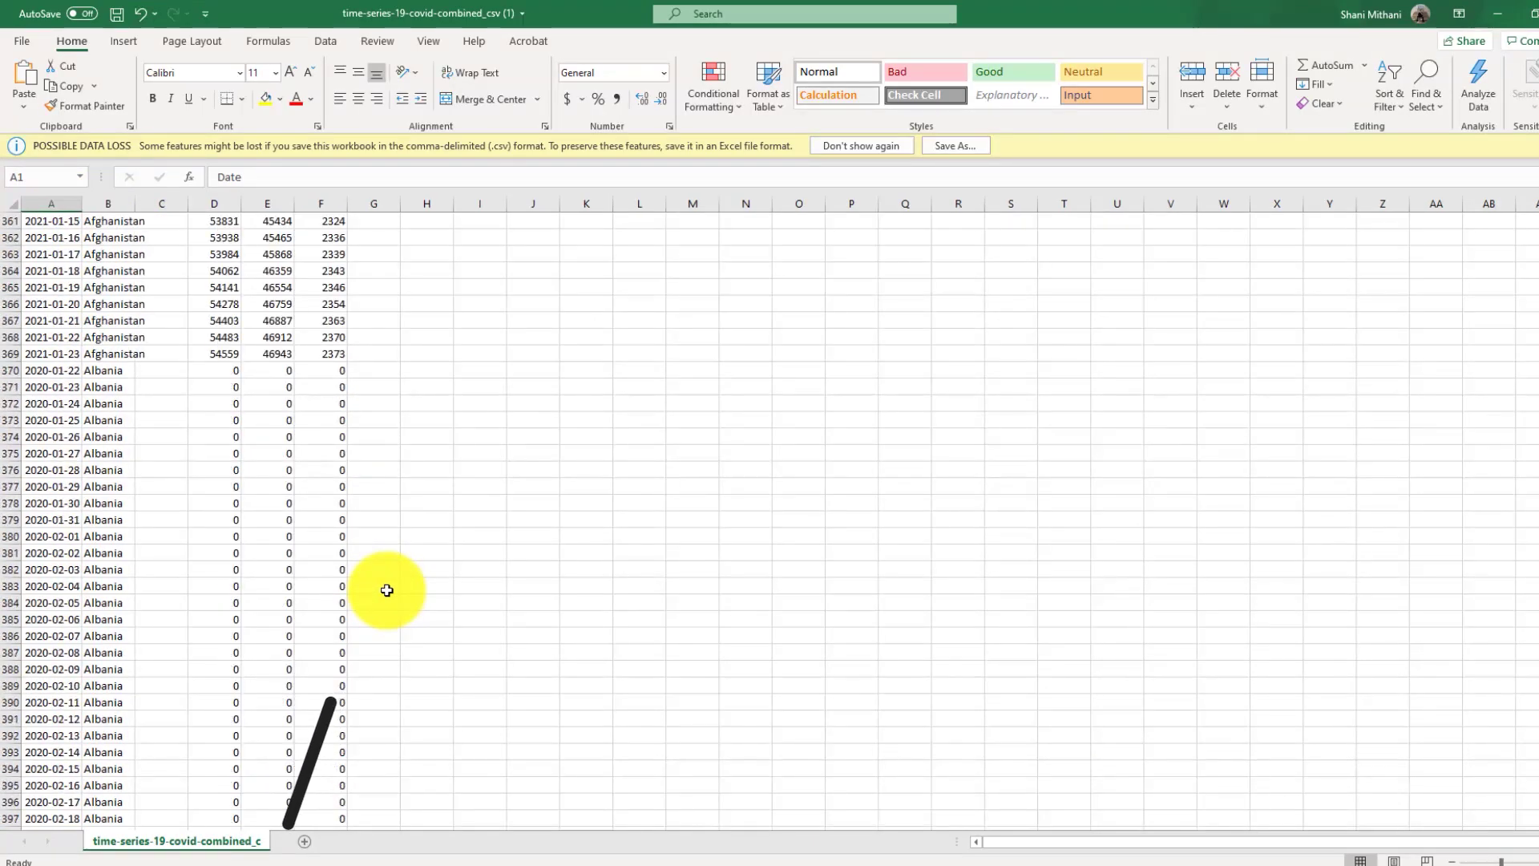
{"action": "scroll", "coordinate": [386, 591], "scroll_direction": "up", "scroll_amount": 20}
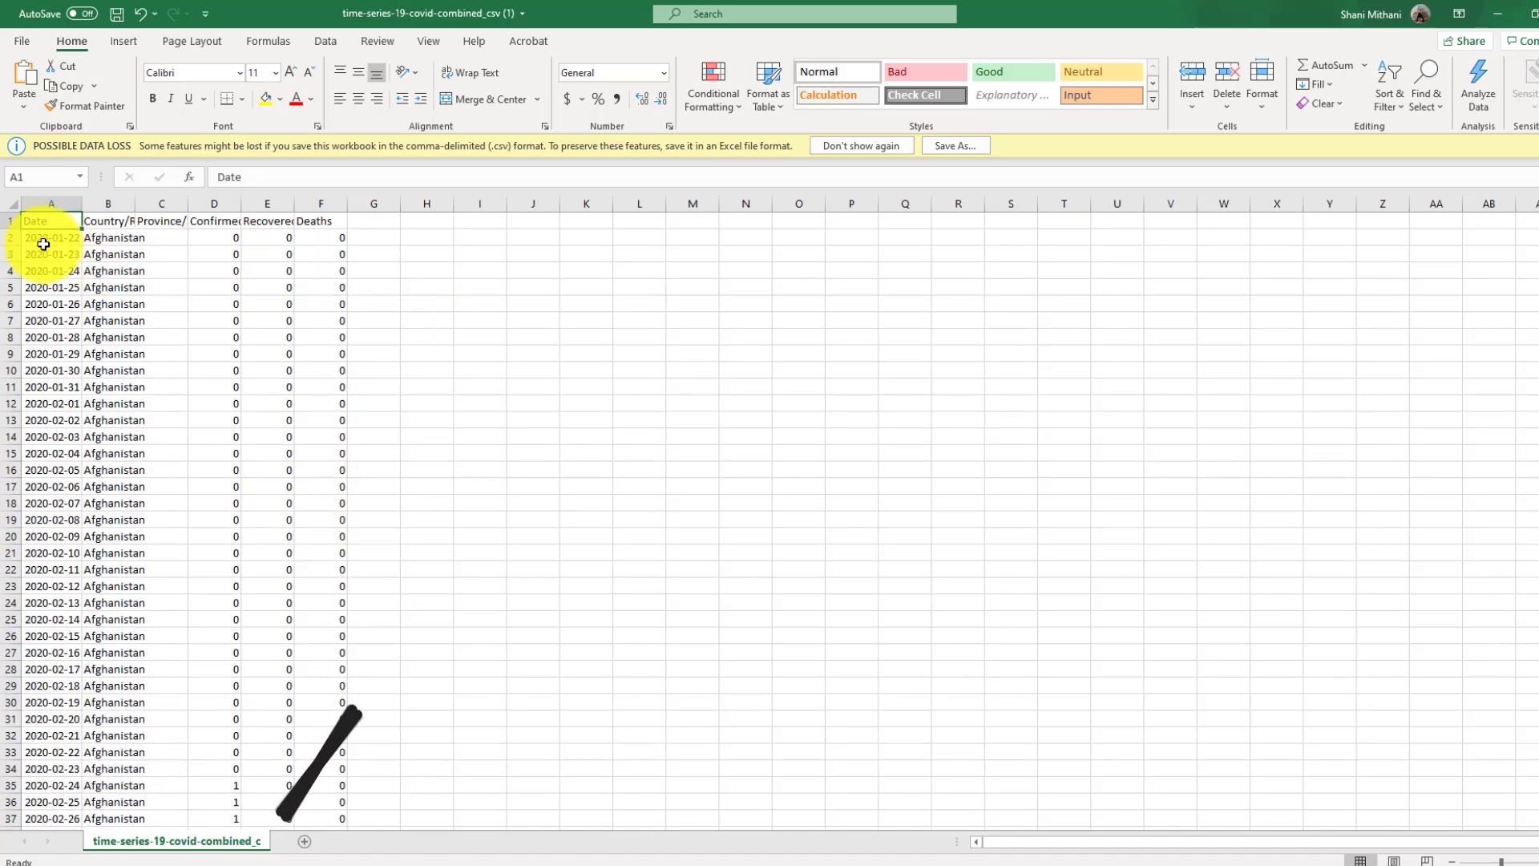
Step: Review the Date, Country/Region, Province/State, Confirmed and Recovered columns
{"action": "left_click_drag", "start_coordinate": [53, 237], "coordinate": [38, 652]}
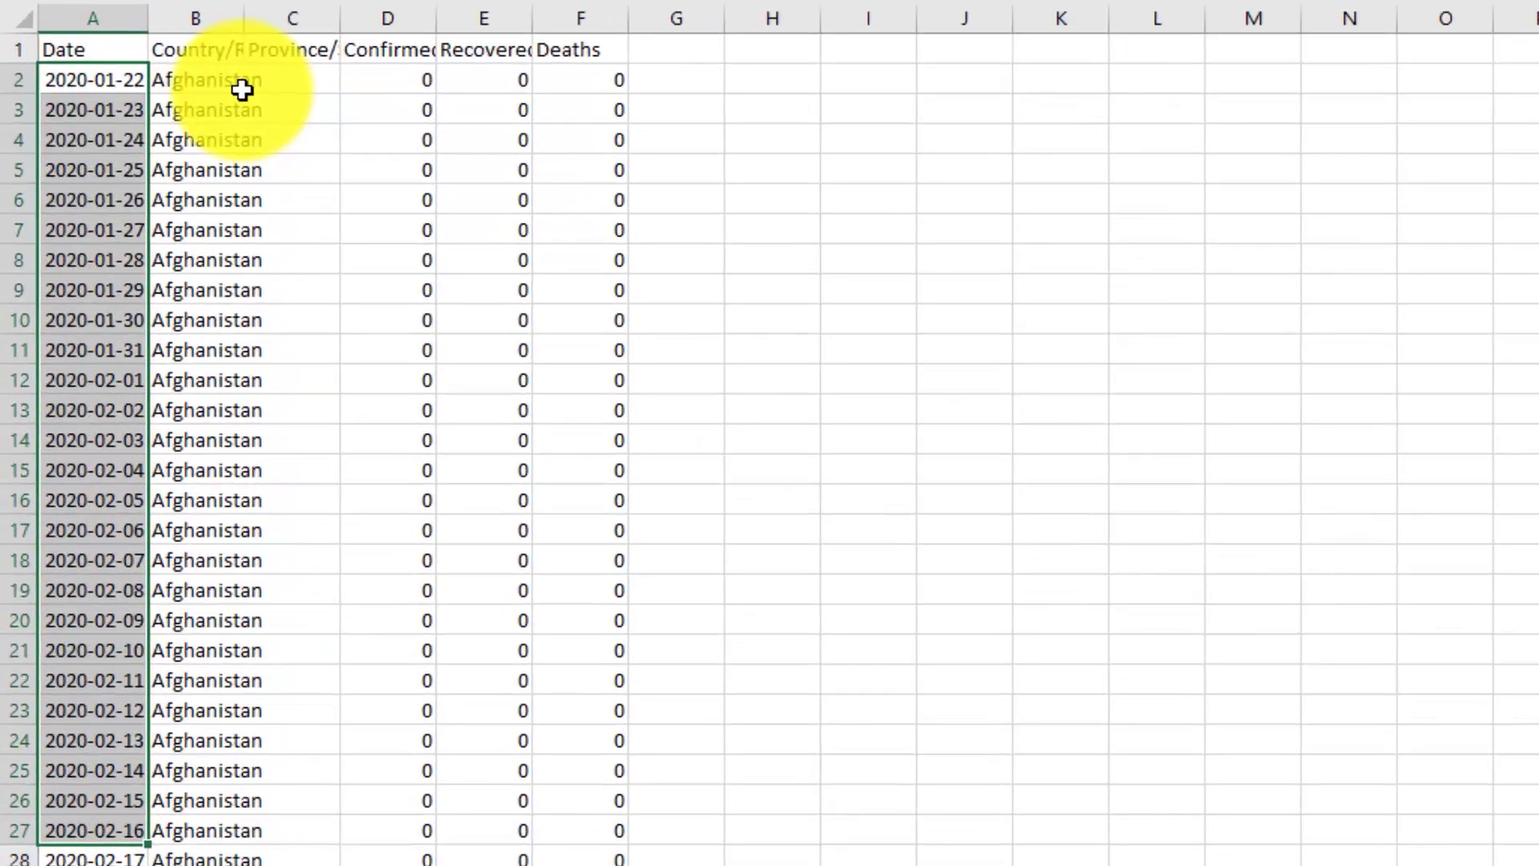
{"action": "left_click_drag", "start_coordinate": [241, 90], "coordinate": [227, 807]}
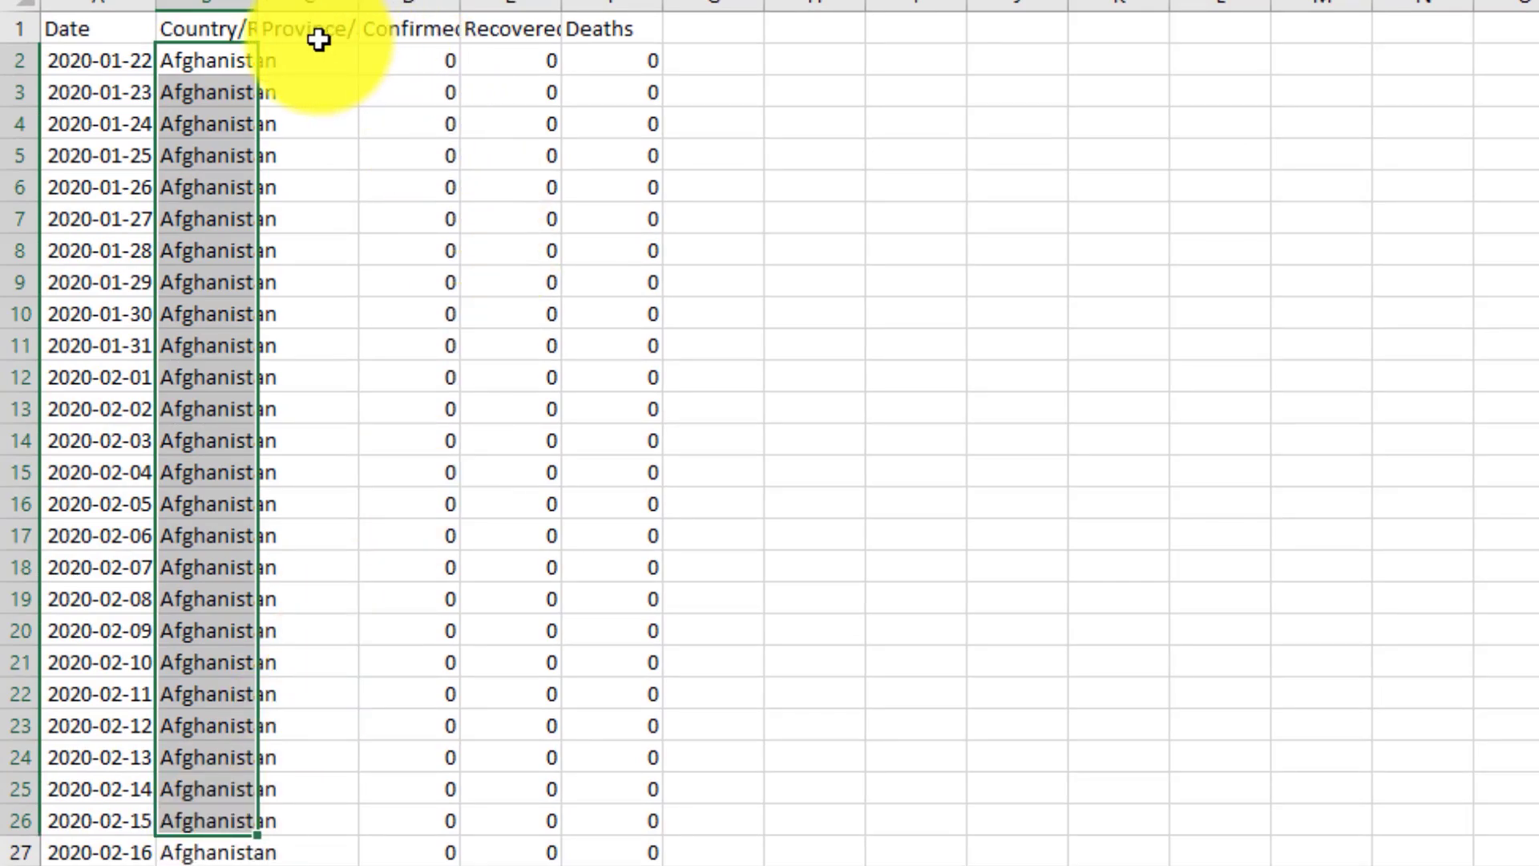
{"action": "left_click", "coordinate": [318, 40]}
{"action": "left_click", "coordinate": [412, 35]}
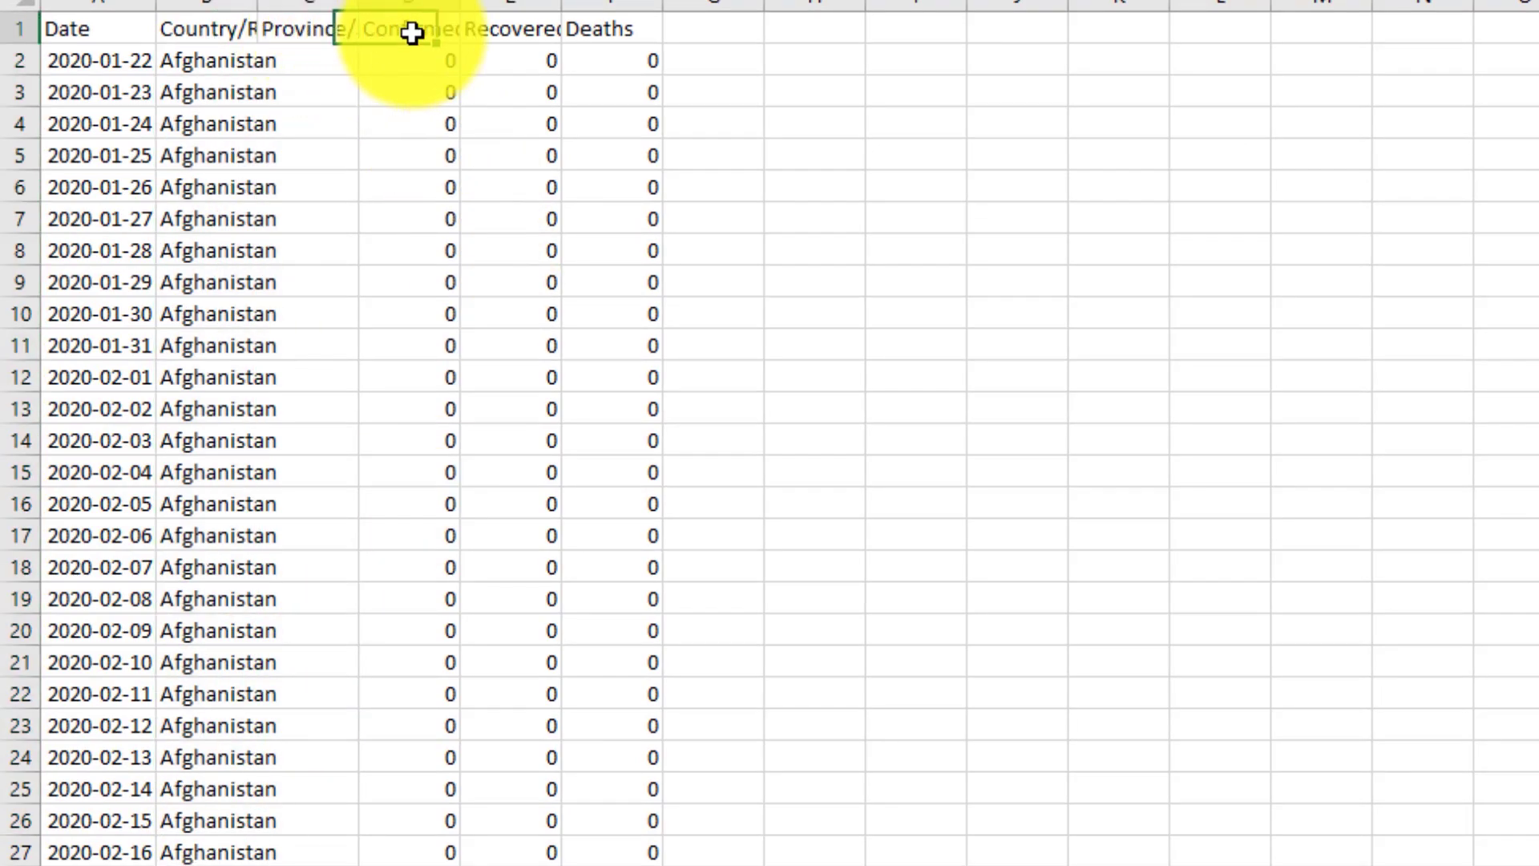
{"action": "left_click", "coordinate": [535, 34]}
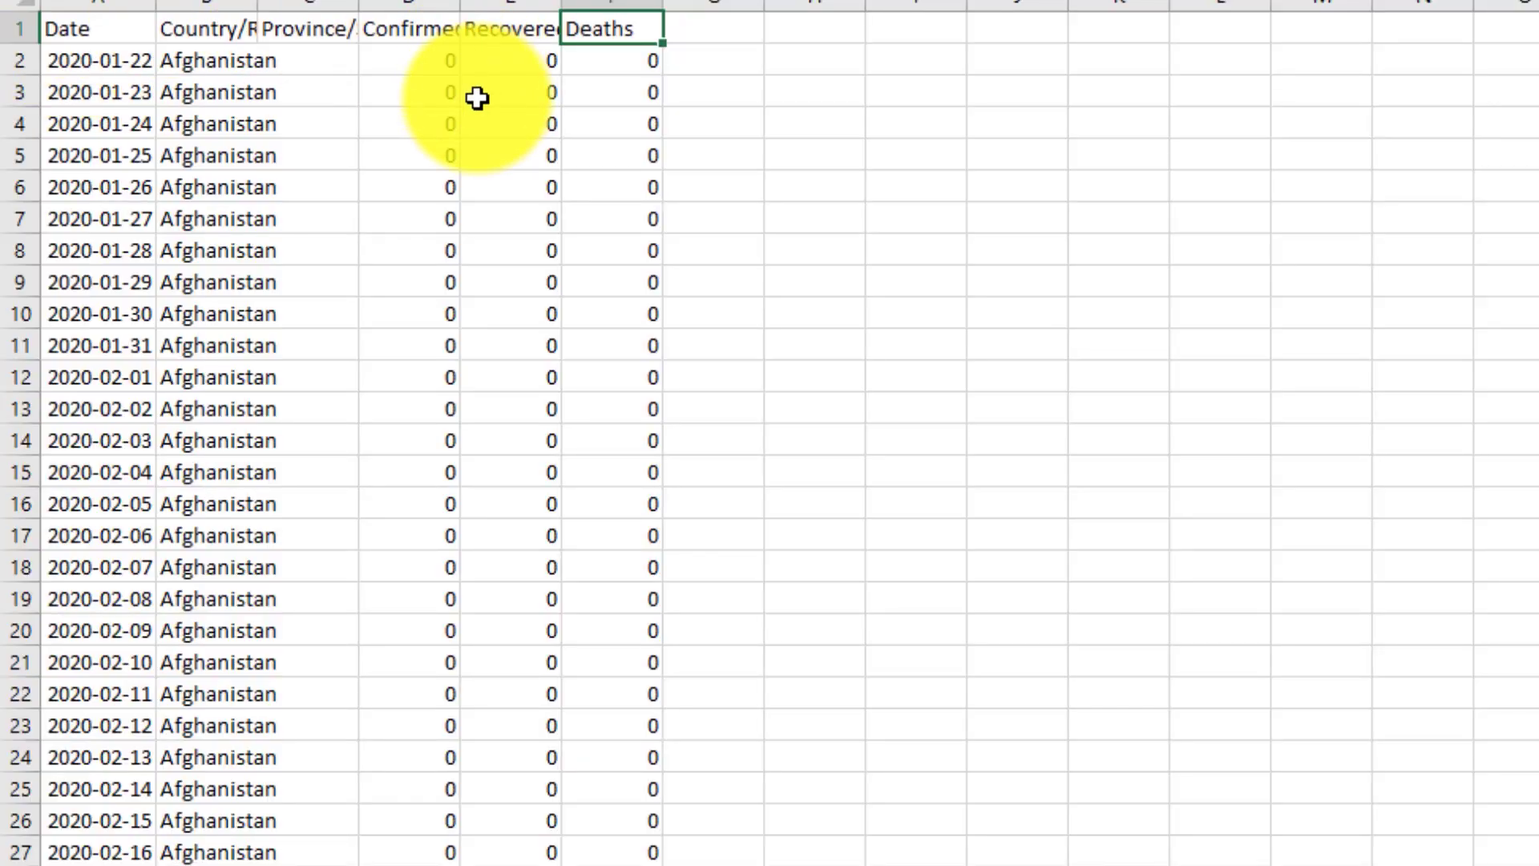
Step: Delete the Province/State, Confirmed and Deaths columns
{"action": "left_click", "coordinate": [300, 28]}
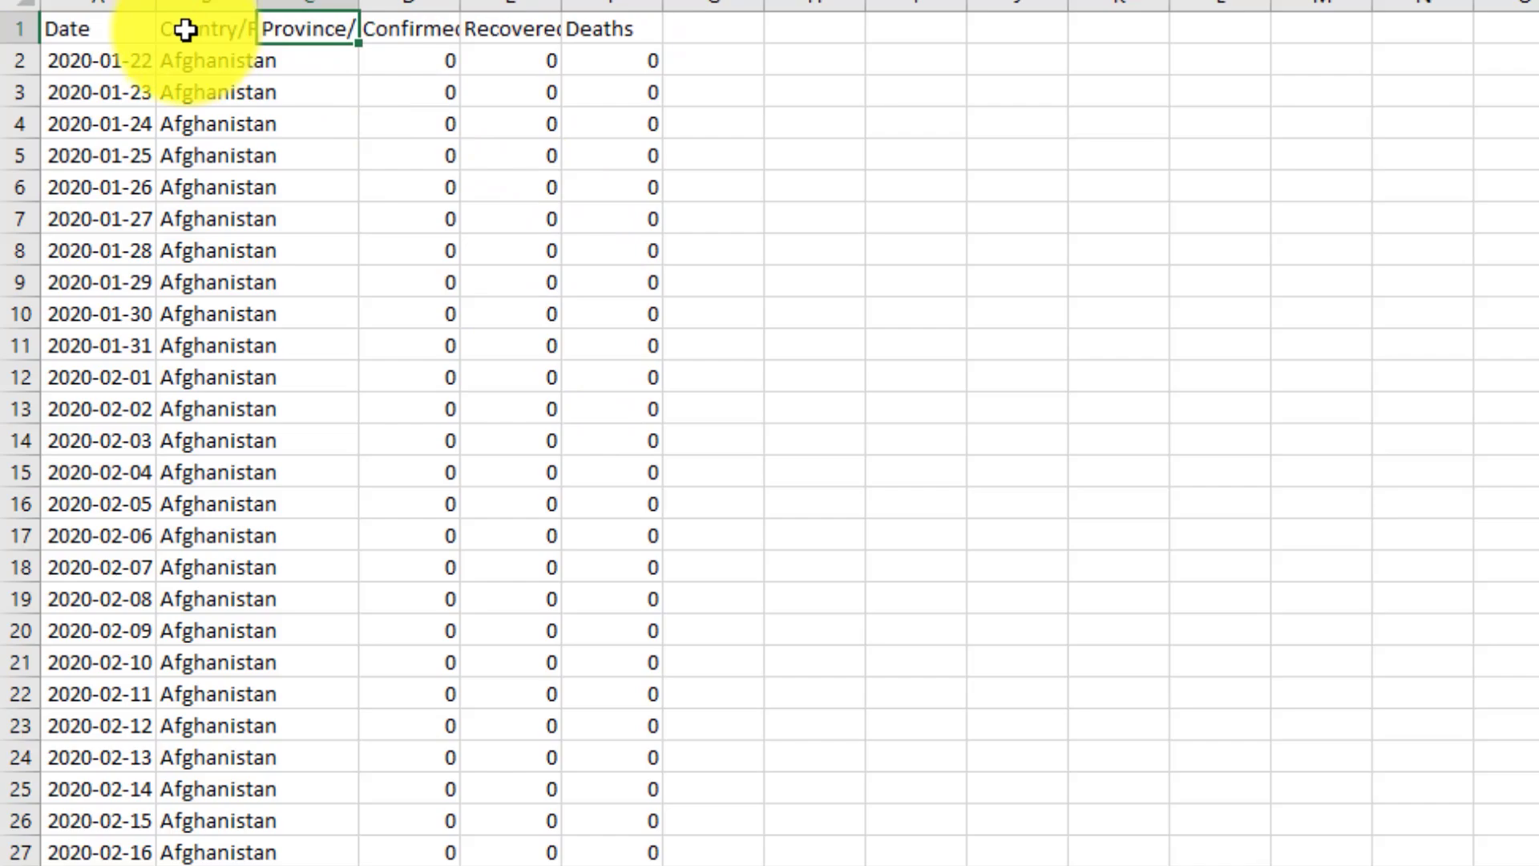
{"action": "left_click", "coordinate": [93, 37]}
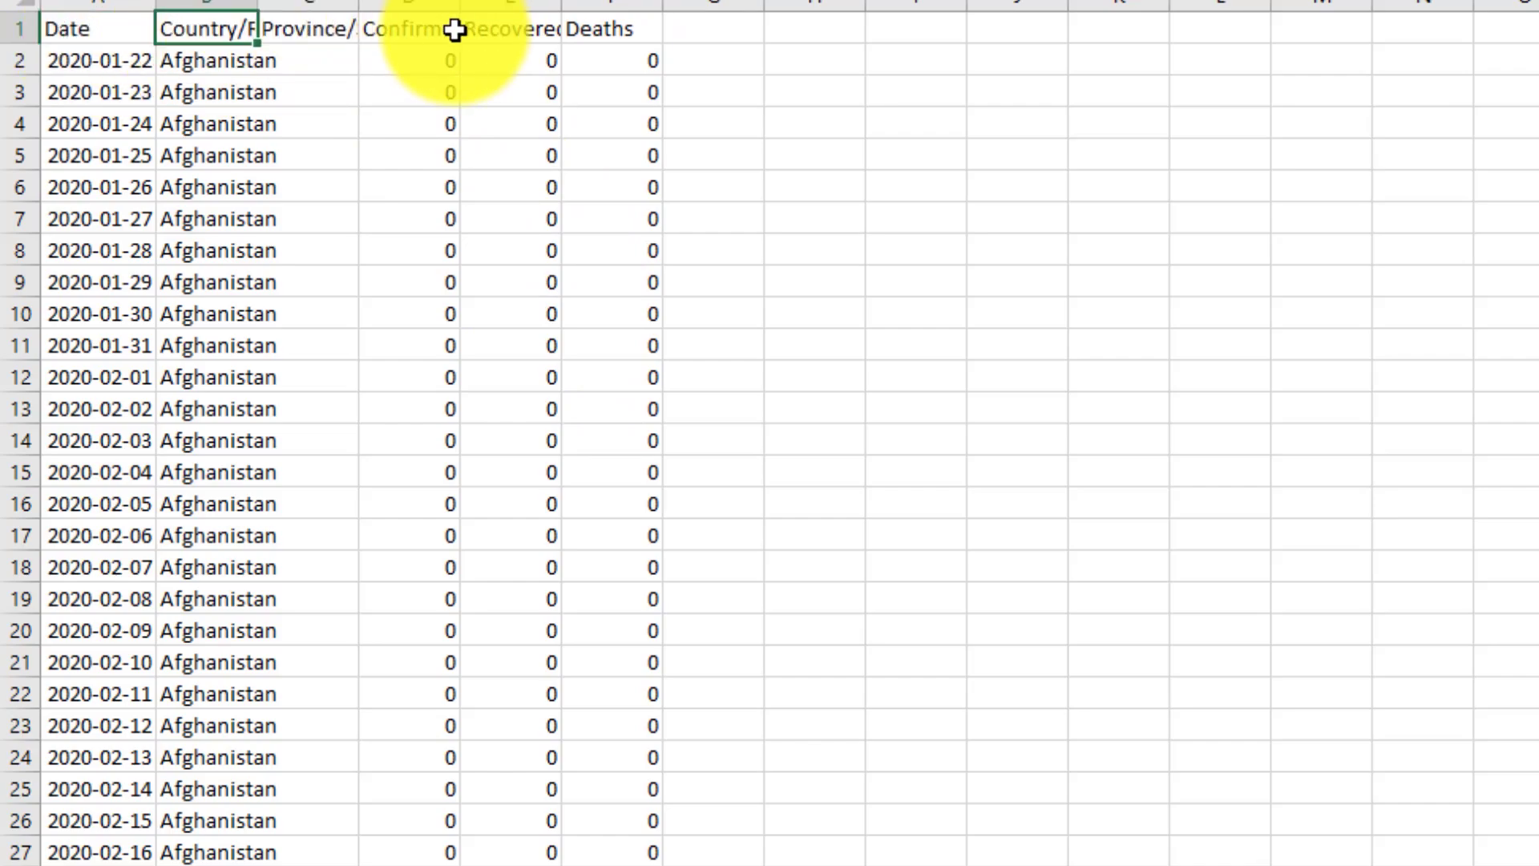
{"action": "left_click", "coordinate": [309, 4]}
{"action": "right_click", "coordinate": [313, 4]}
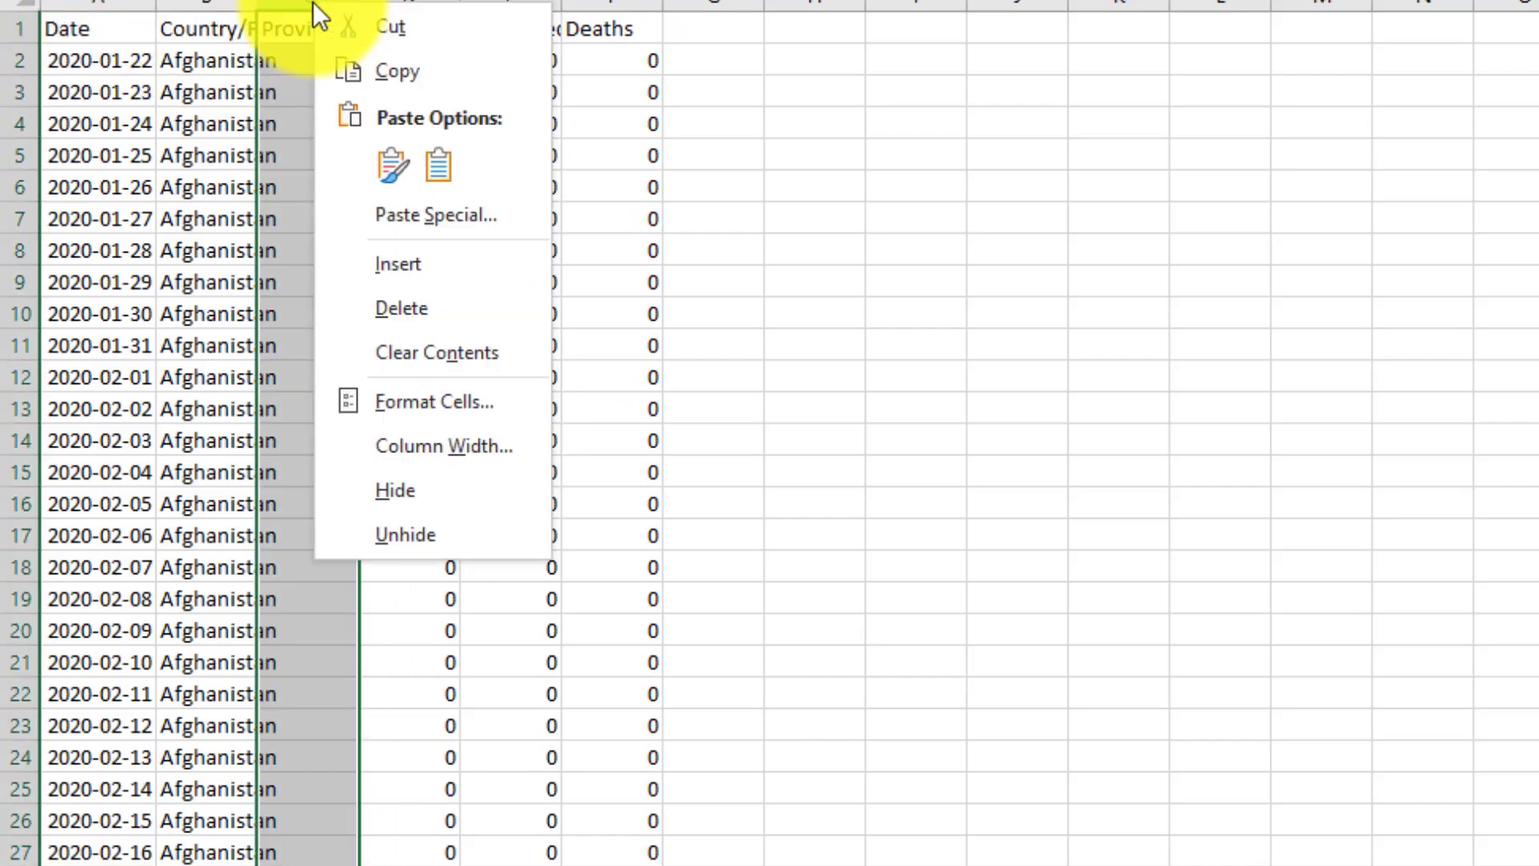
{"action": "left_click", "coordinate": [433, 306]}
{"action": "right_click", "coordinate": [309, 12]}
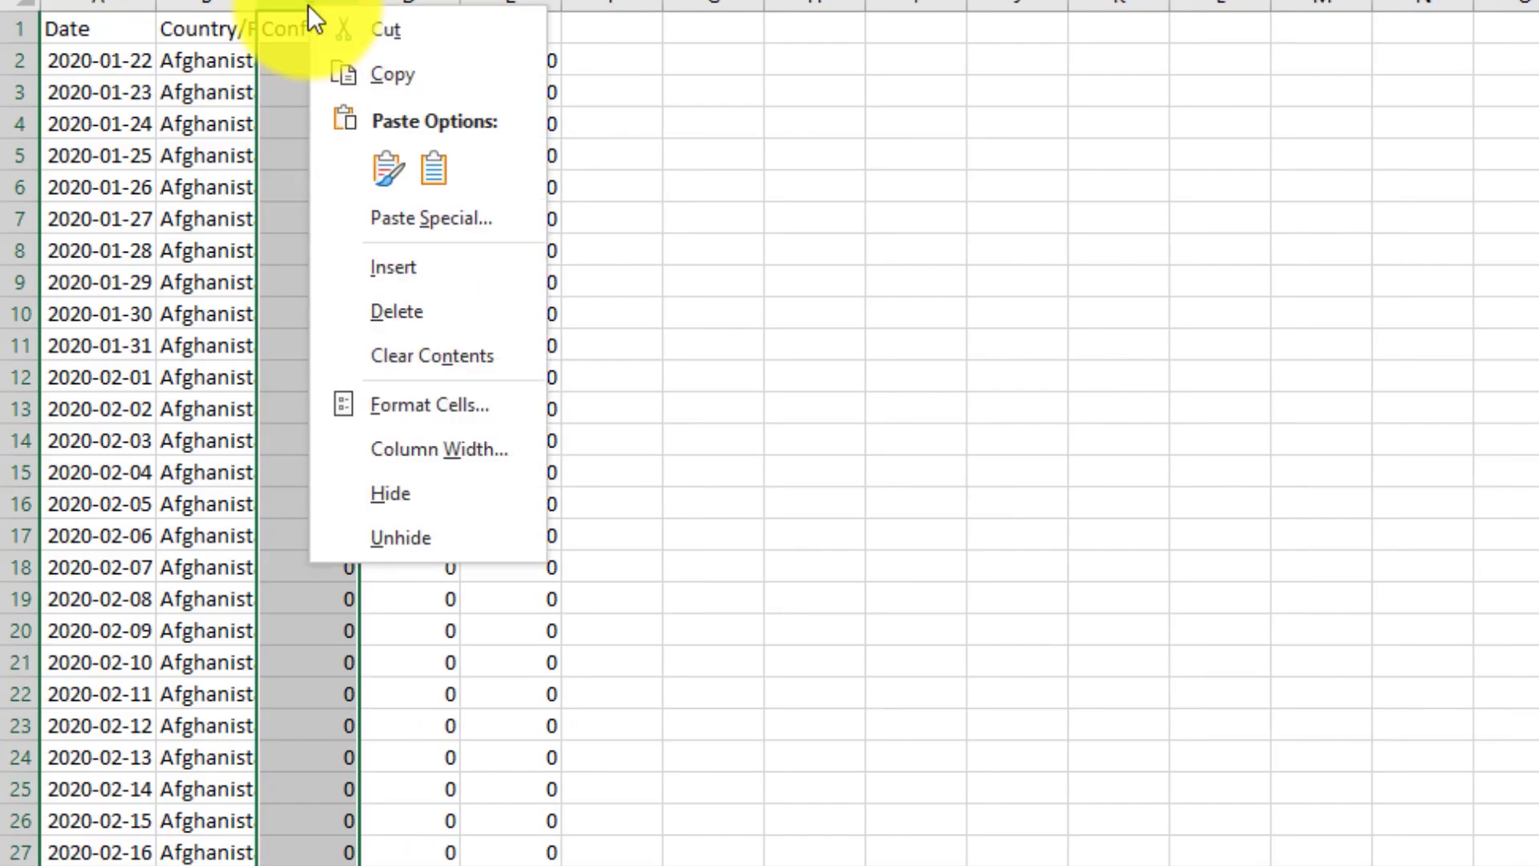
{"action": "left_click", "coordinate": [391, 310]}
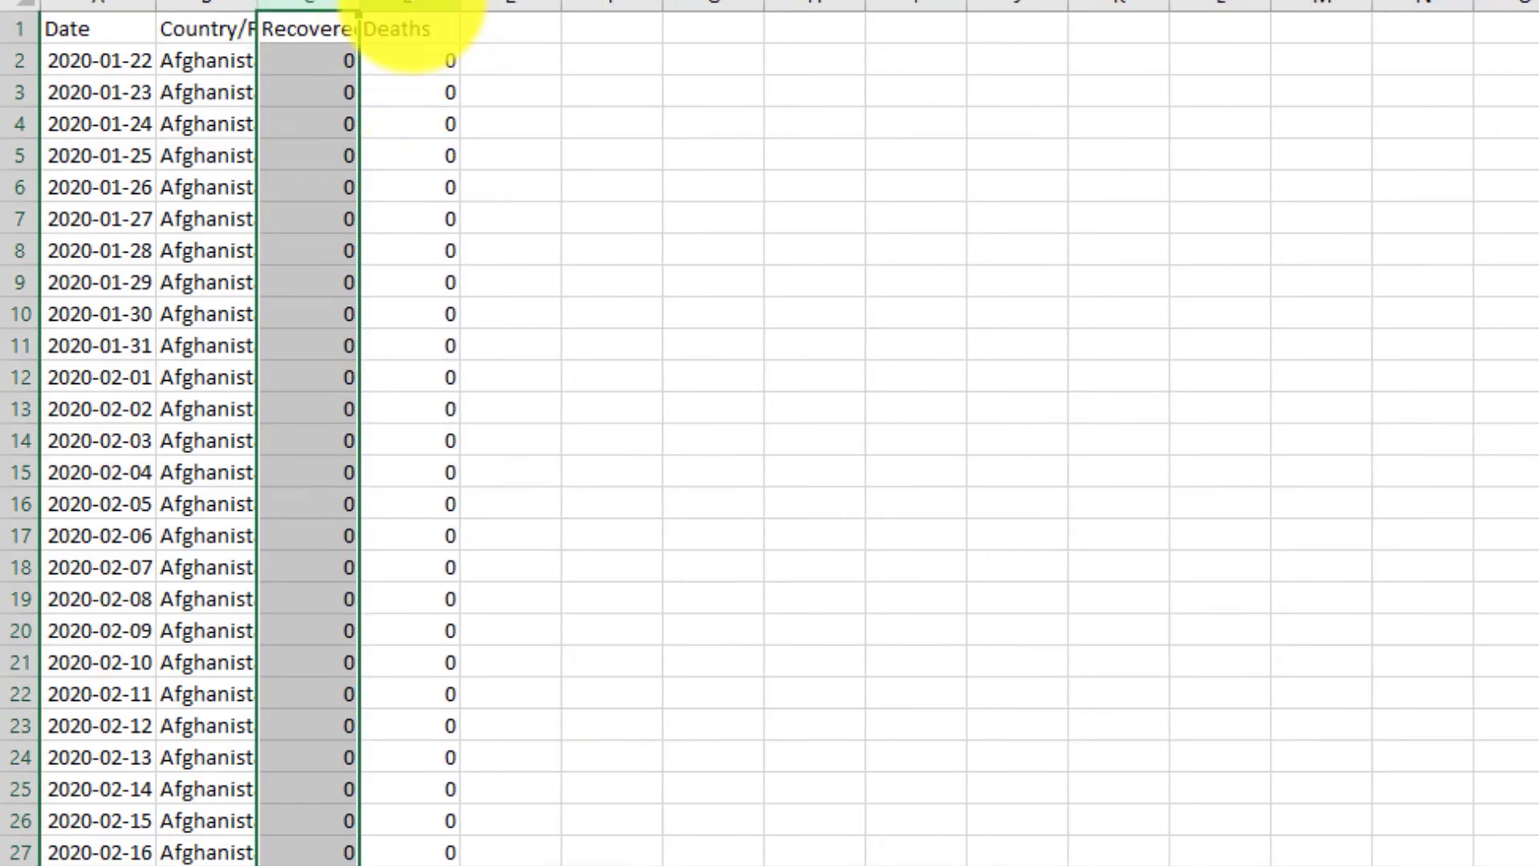
{"action": "left_click", "coordinate": [408, 4]}
{"action": "right_click", "coordinate": [412, 4]}
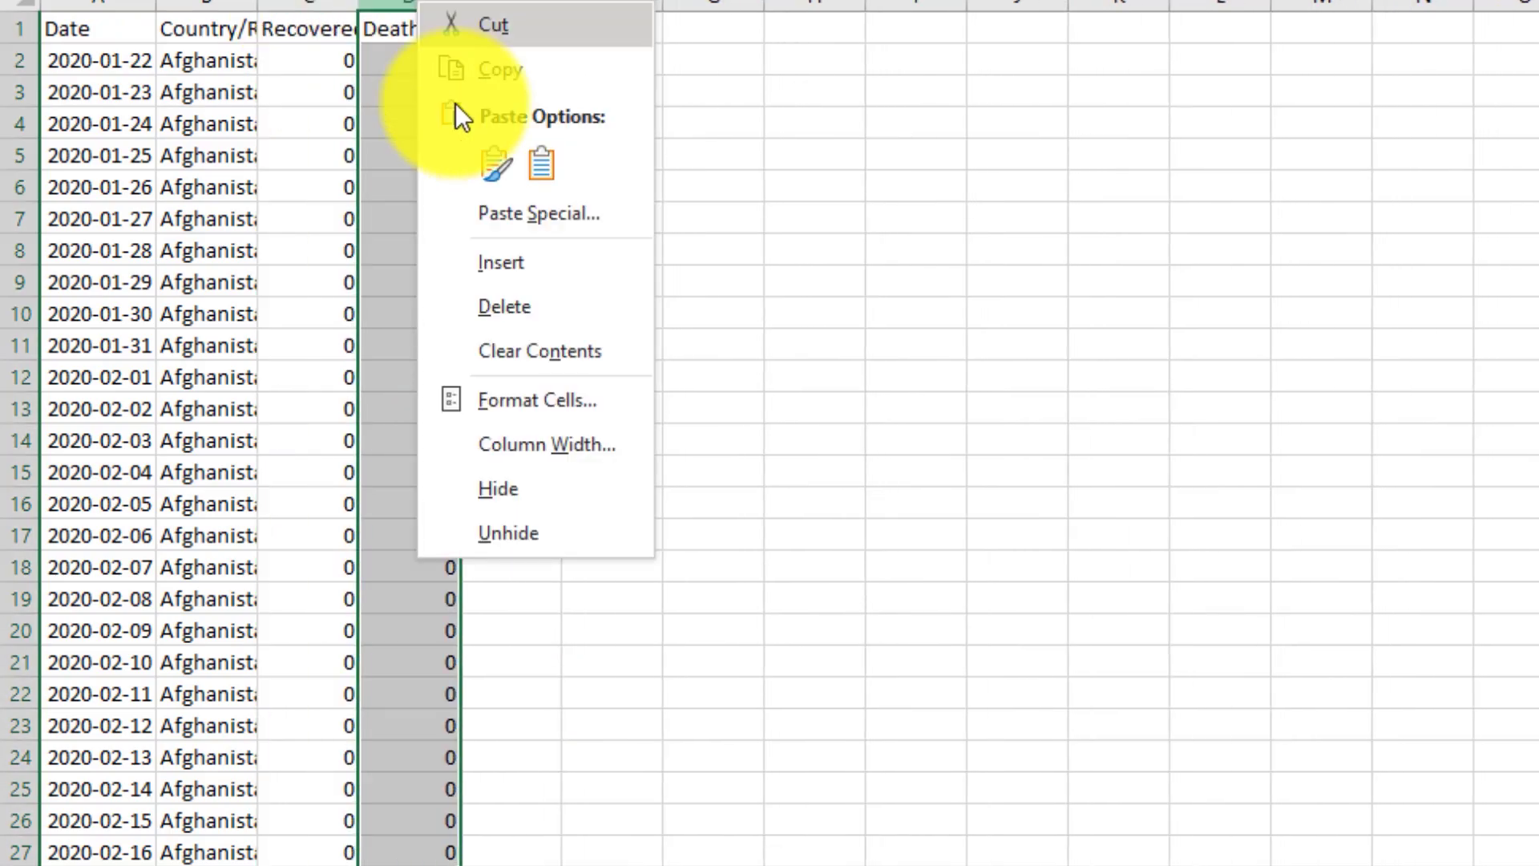
{"action": "left_click", "coordinate": [529, 313]}
Step: Select the data from A1 down and insert a PivotTable on a new worksheet
{"action": "left_click", "coordinate": [75, 31]}
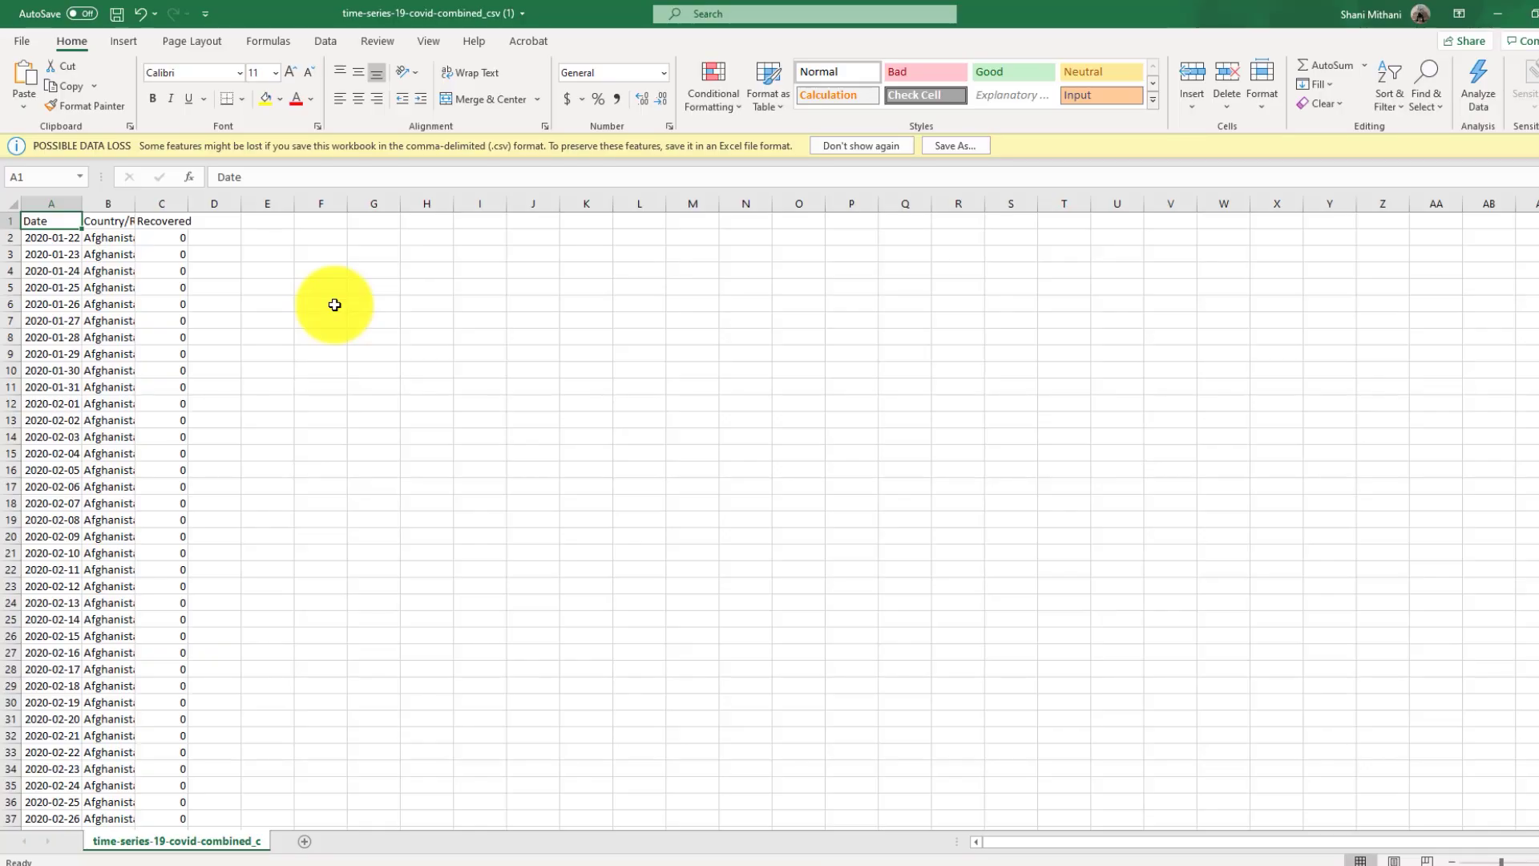
{"action": "key", "text": "ctrl+shift+Down"}
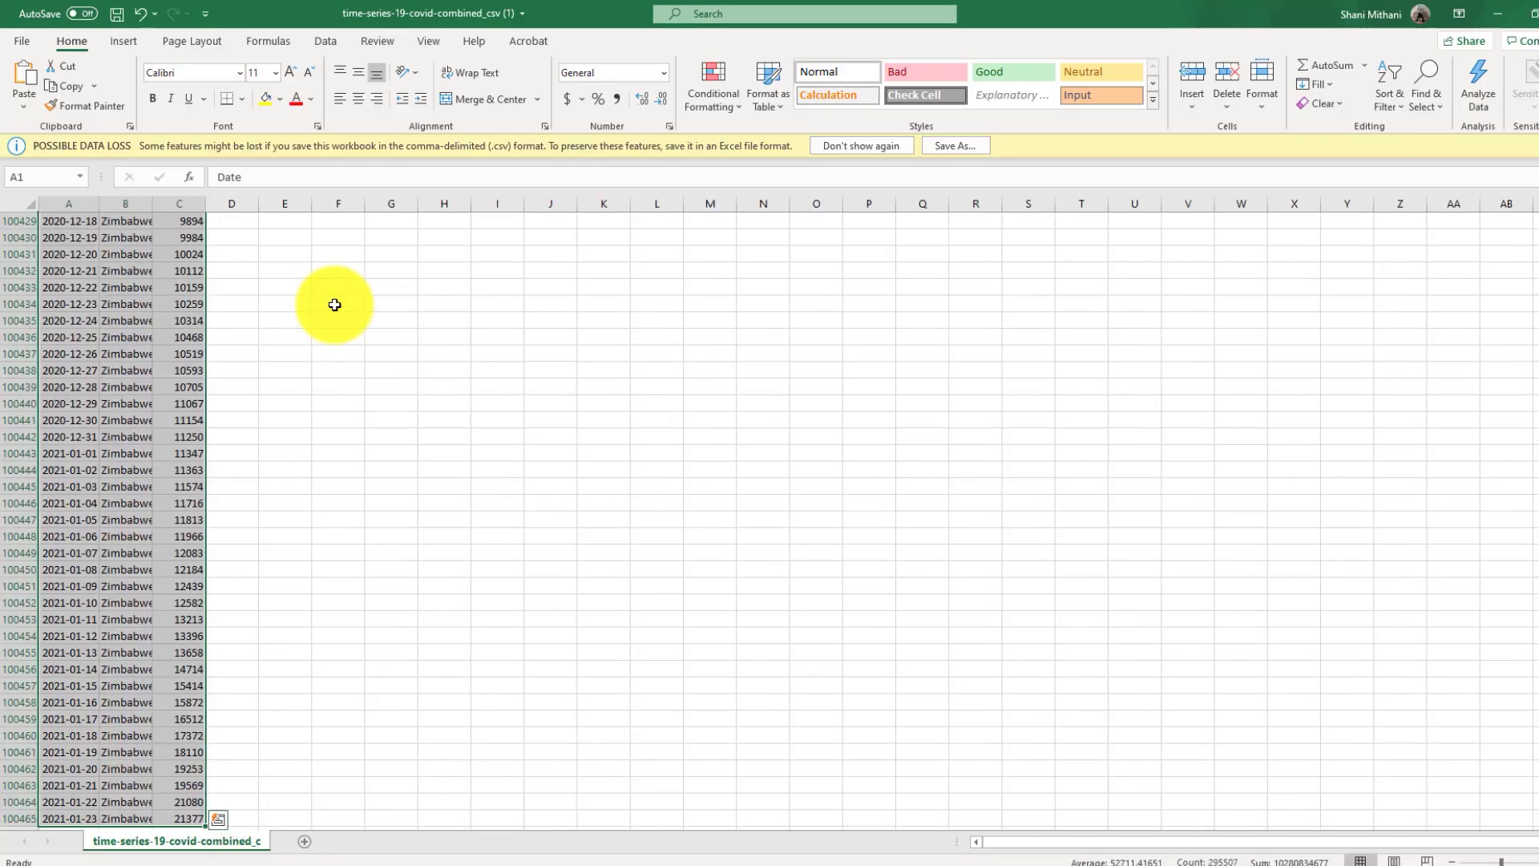
{"action": "left_click", "coordinate": [122, 42]}
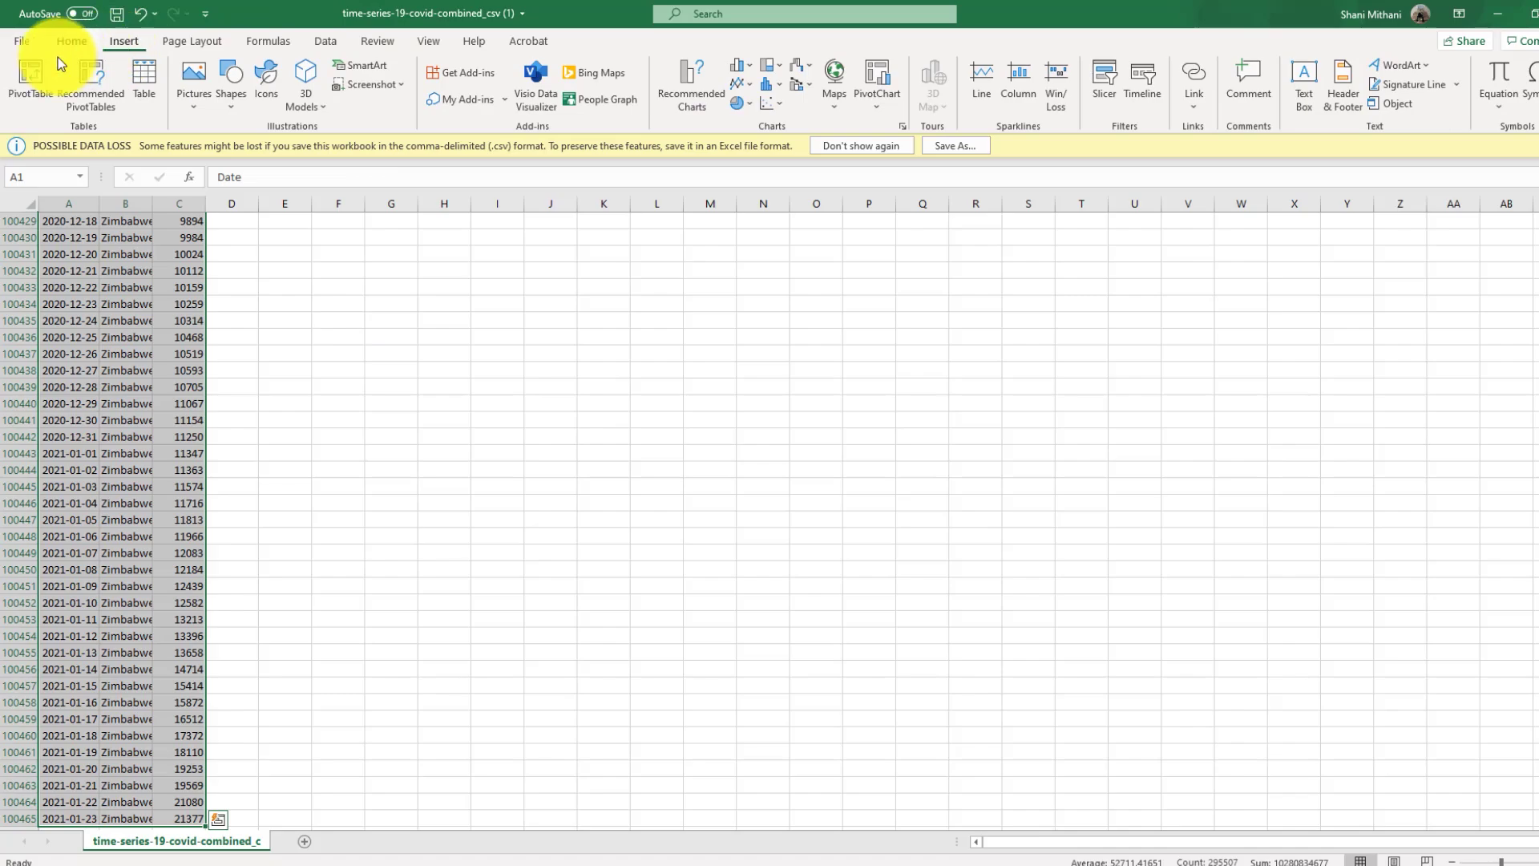
{"action": "left_click", "coordinate": [40, 71]}
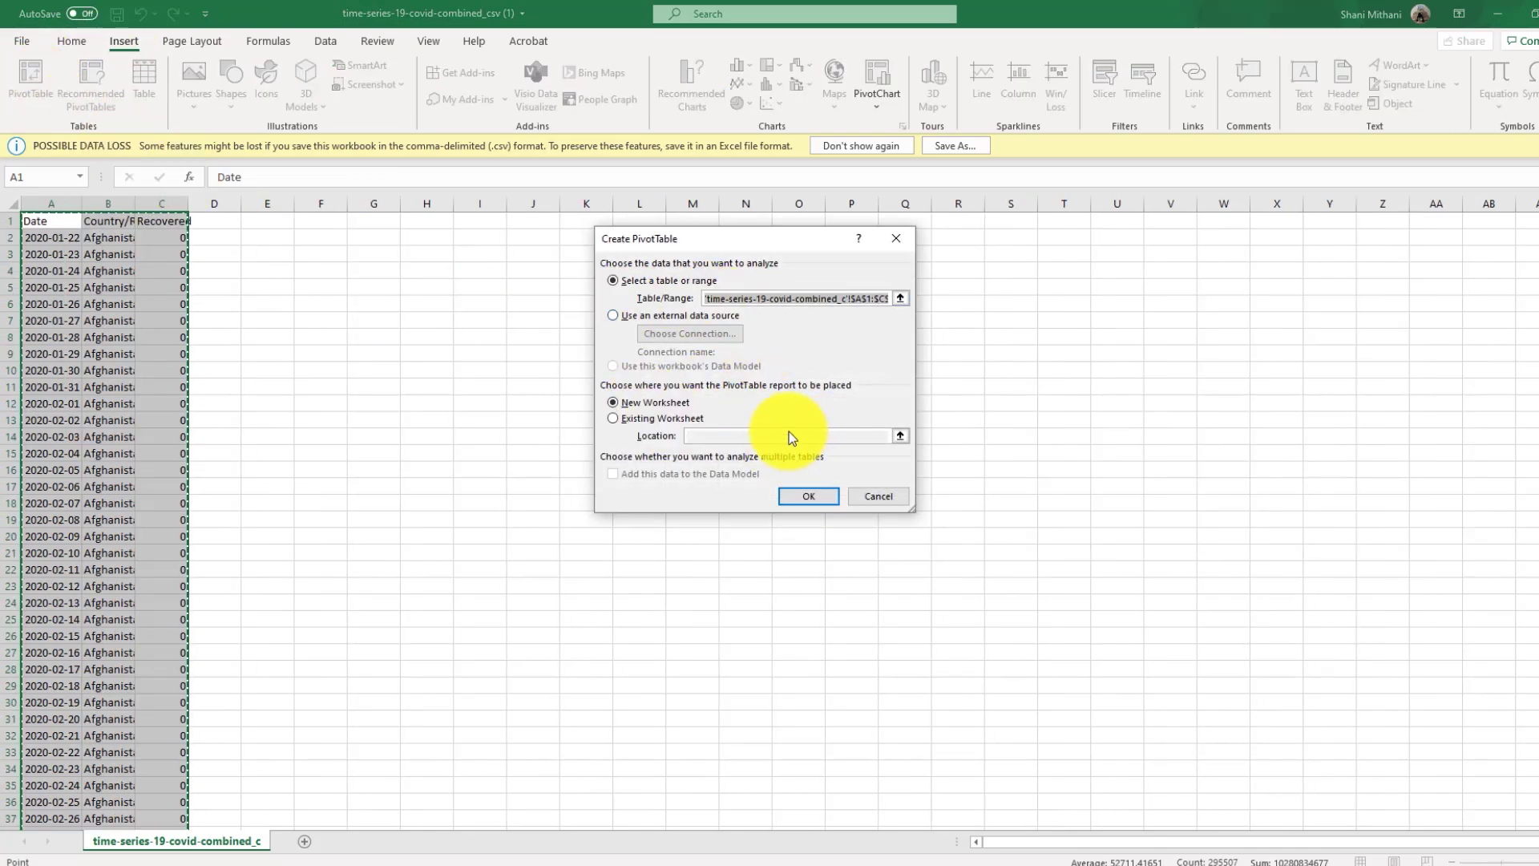
{"action": "left_click", "coordinate": [805, 496]}
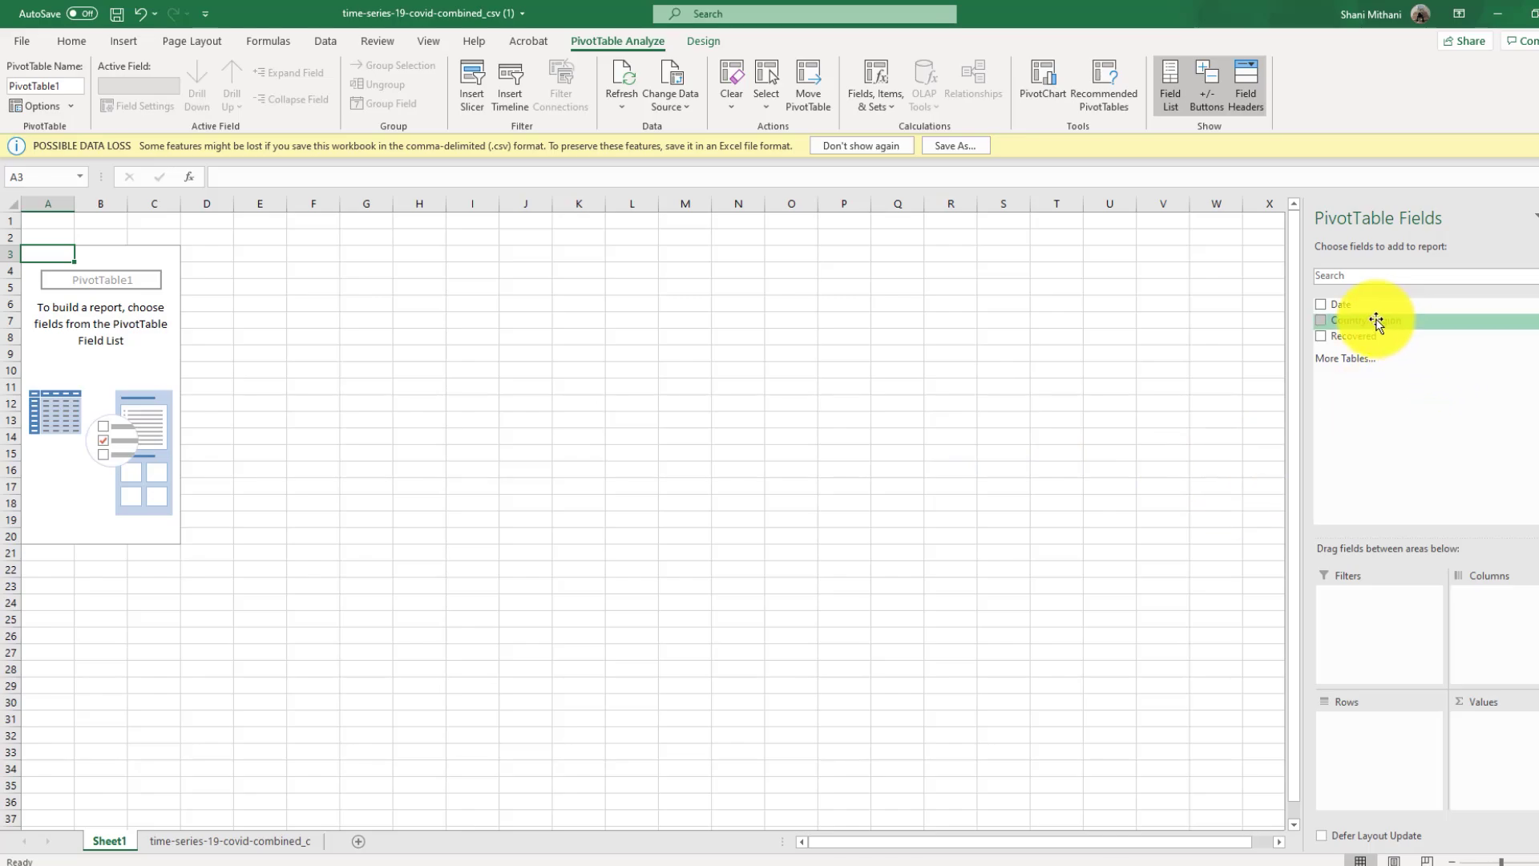
Step: Put Country/Region in rows and Date in columns, removing Quarters and Years to leave months
{"action": "left_click_drag", "start_coordinate": [1376, 322], "coordinate": [1387, 744]}
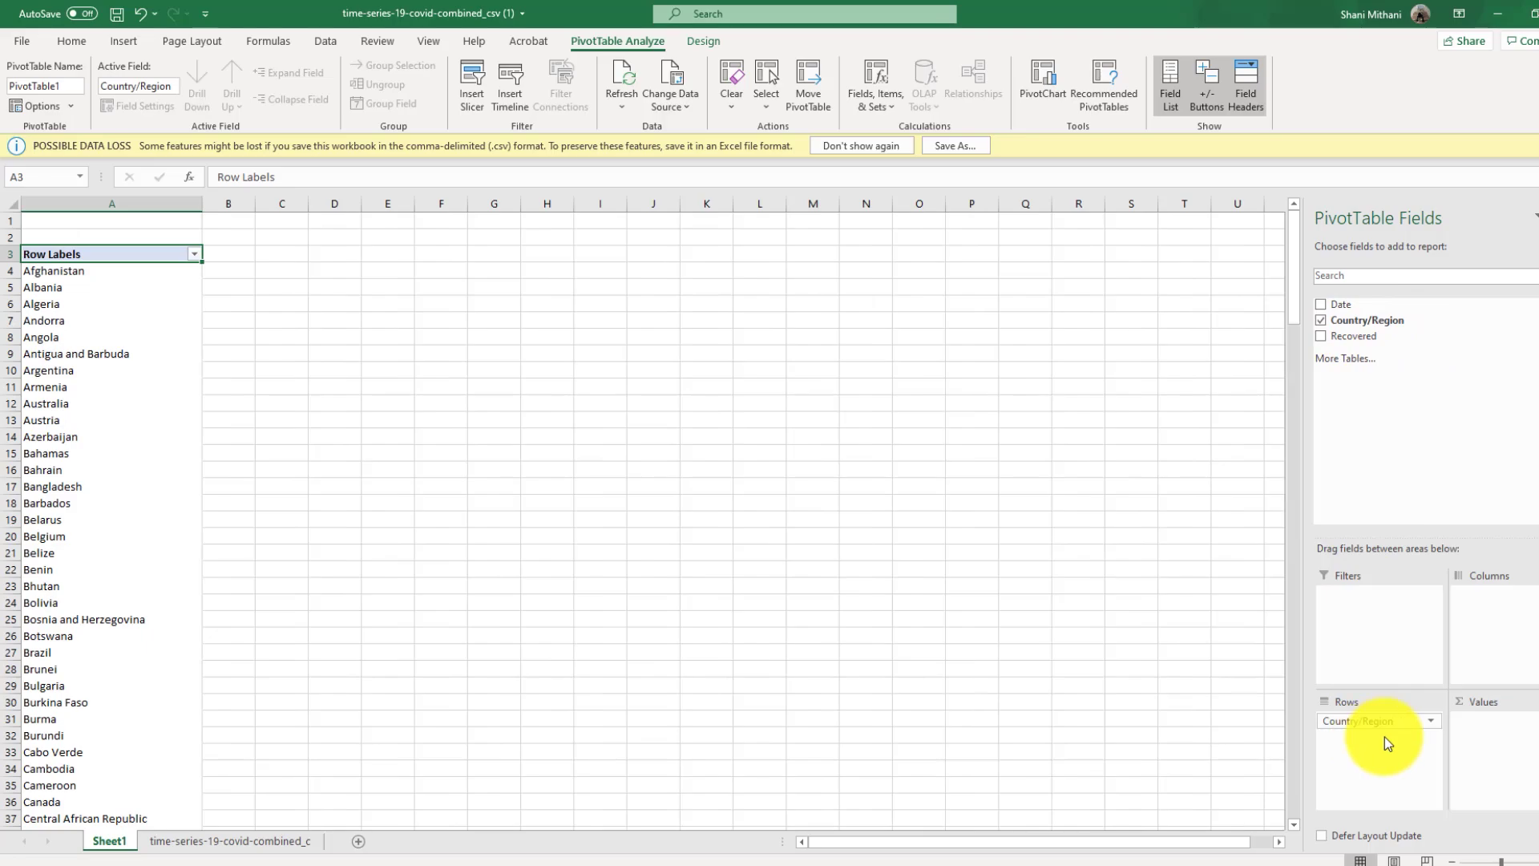
{"action": "scroll", "coordinate": [131, 433], "scroll_direction": "down", "scroll_amount": 12}
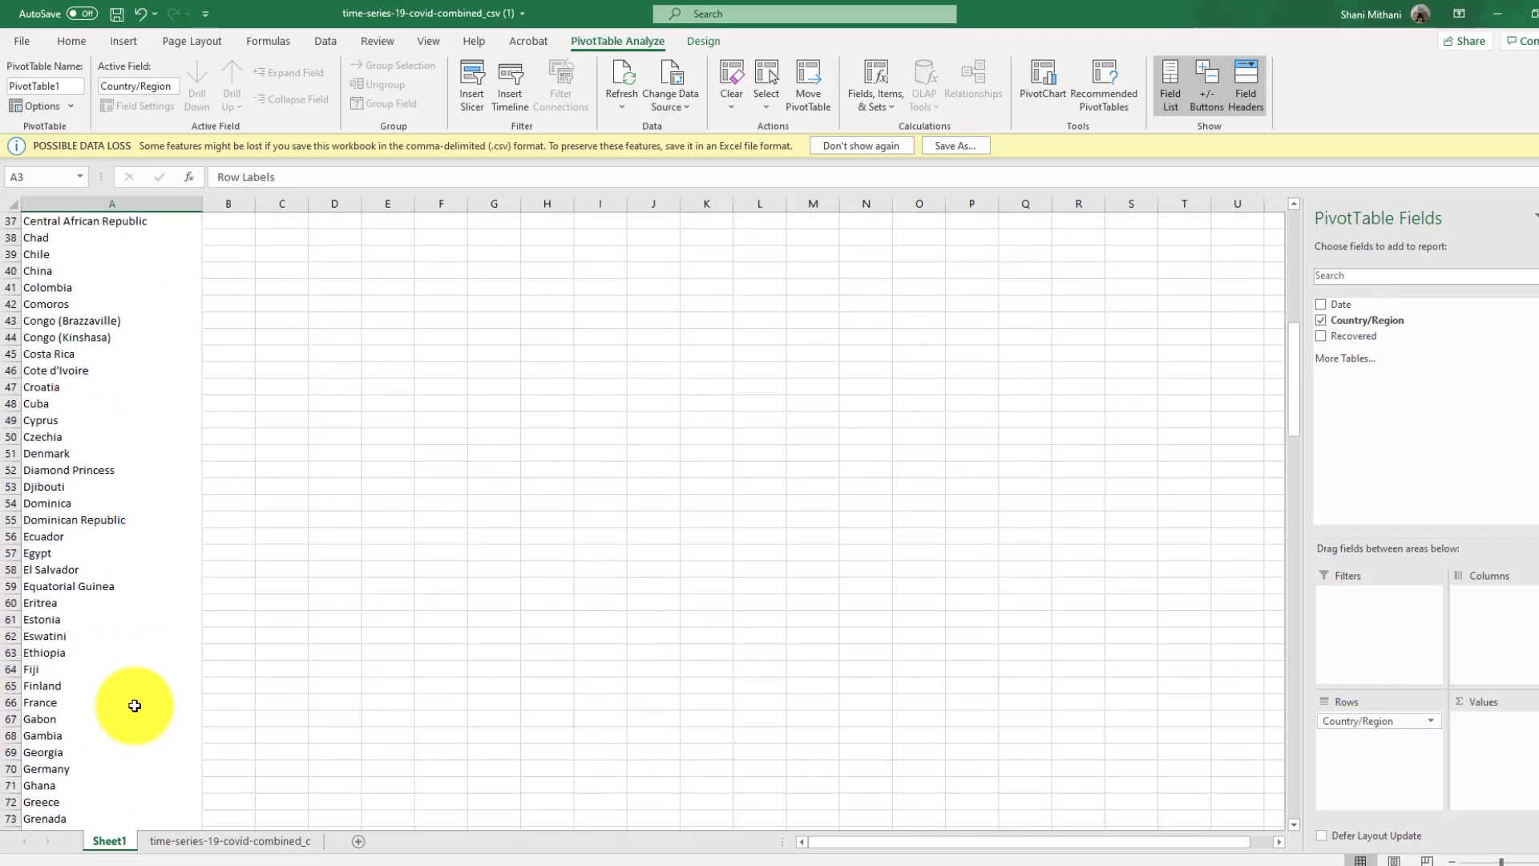
{"action": "scroll", "coordinate": [120, 609], "scroll_direction": "up", "scroll_amount": 12}
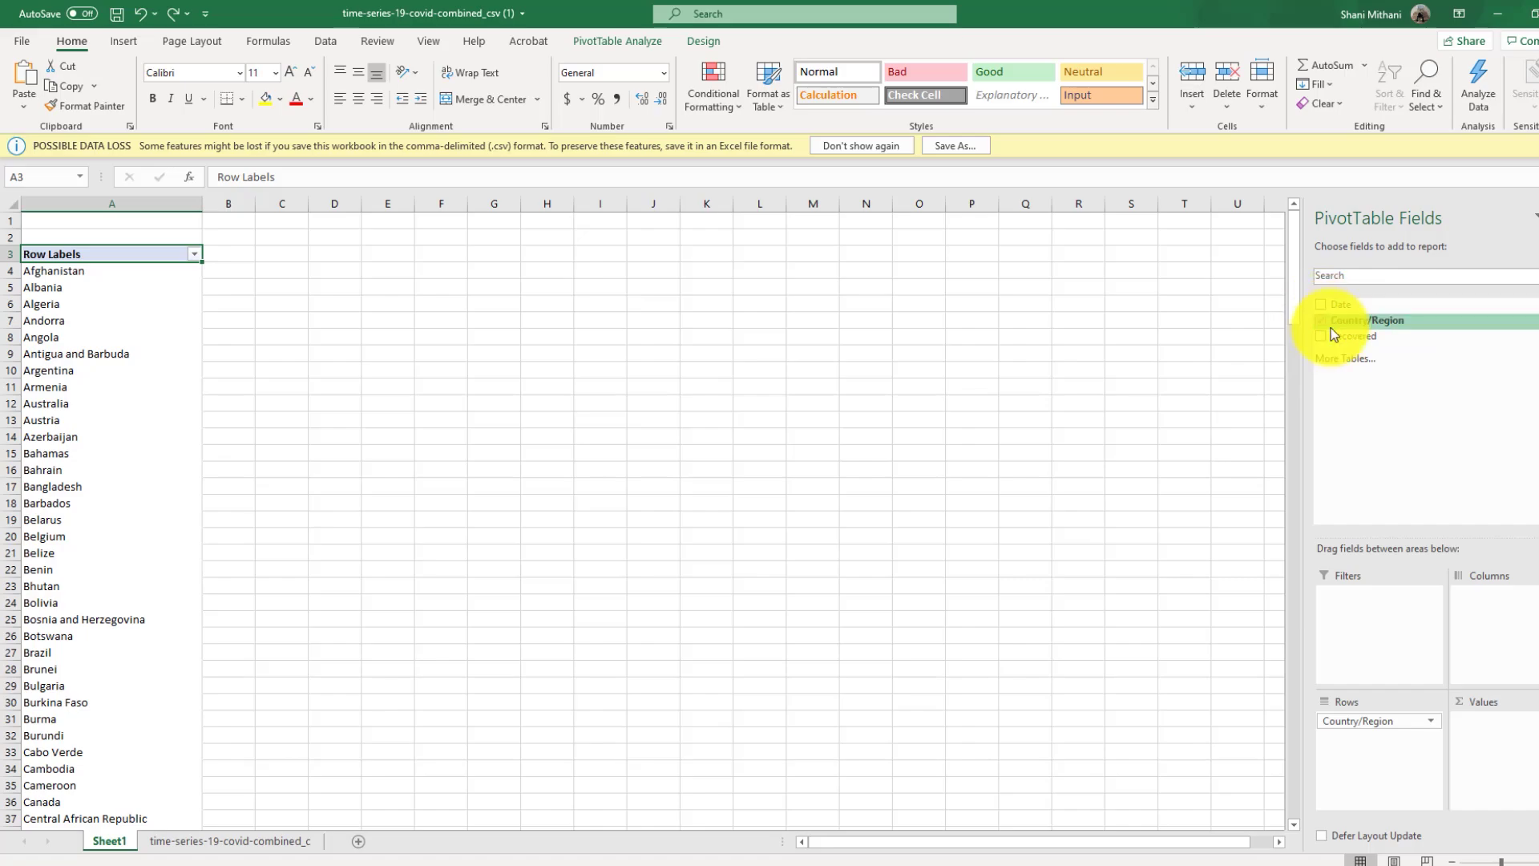
{"action": "left_click_drag", "start_coordinate": [1338, 309], "coordinate": [1489, 605]}
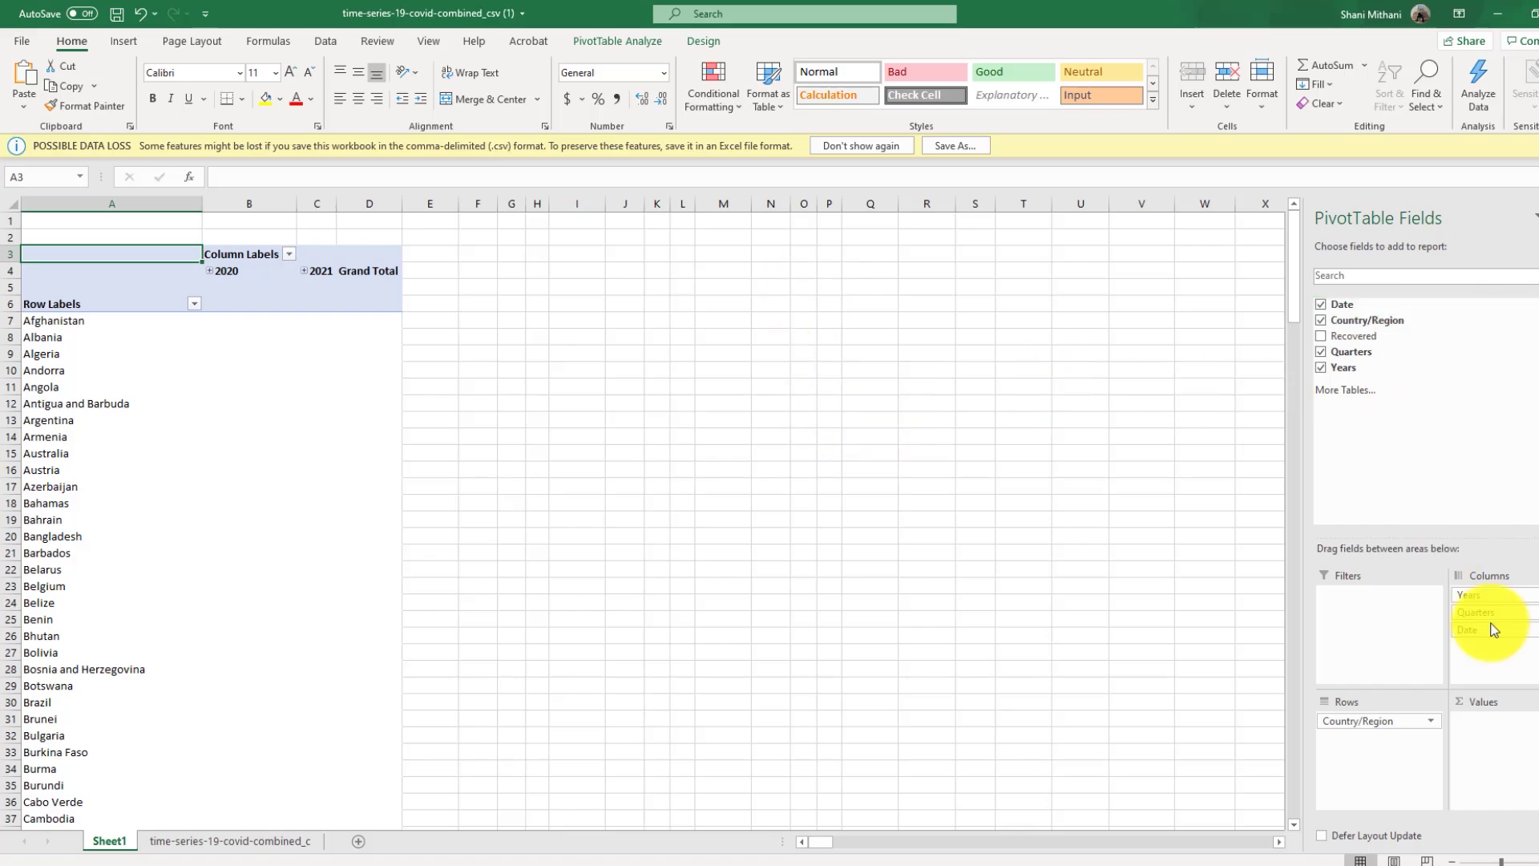
{"action": "left_click_drag", "start_coordinate": [1468, 609], "coordinate": [1367, 357]}
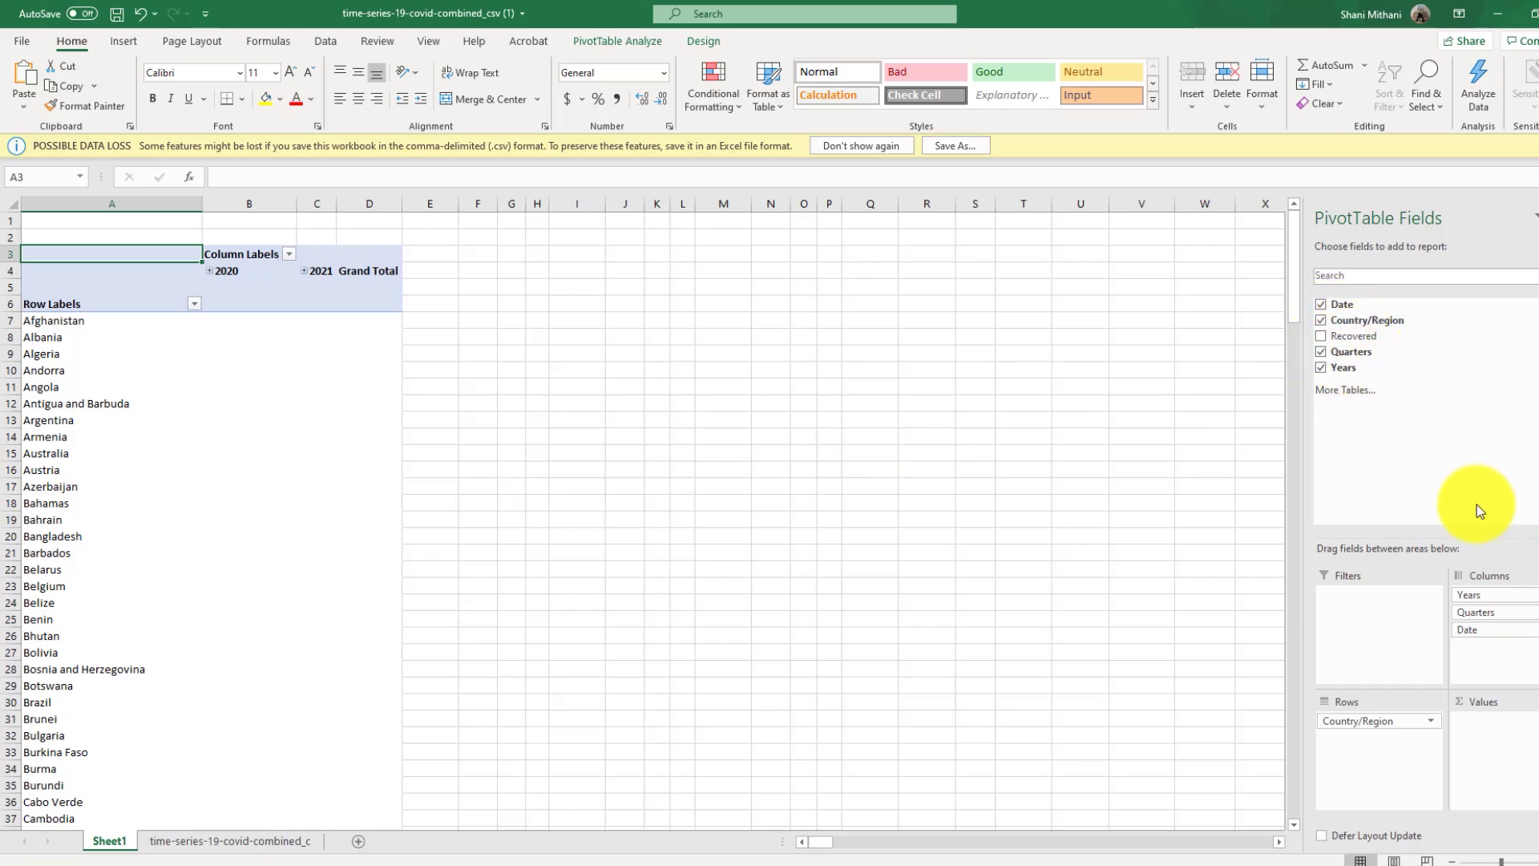
{"action": "left_click", "coordinate": [1479, 614]}
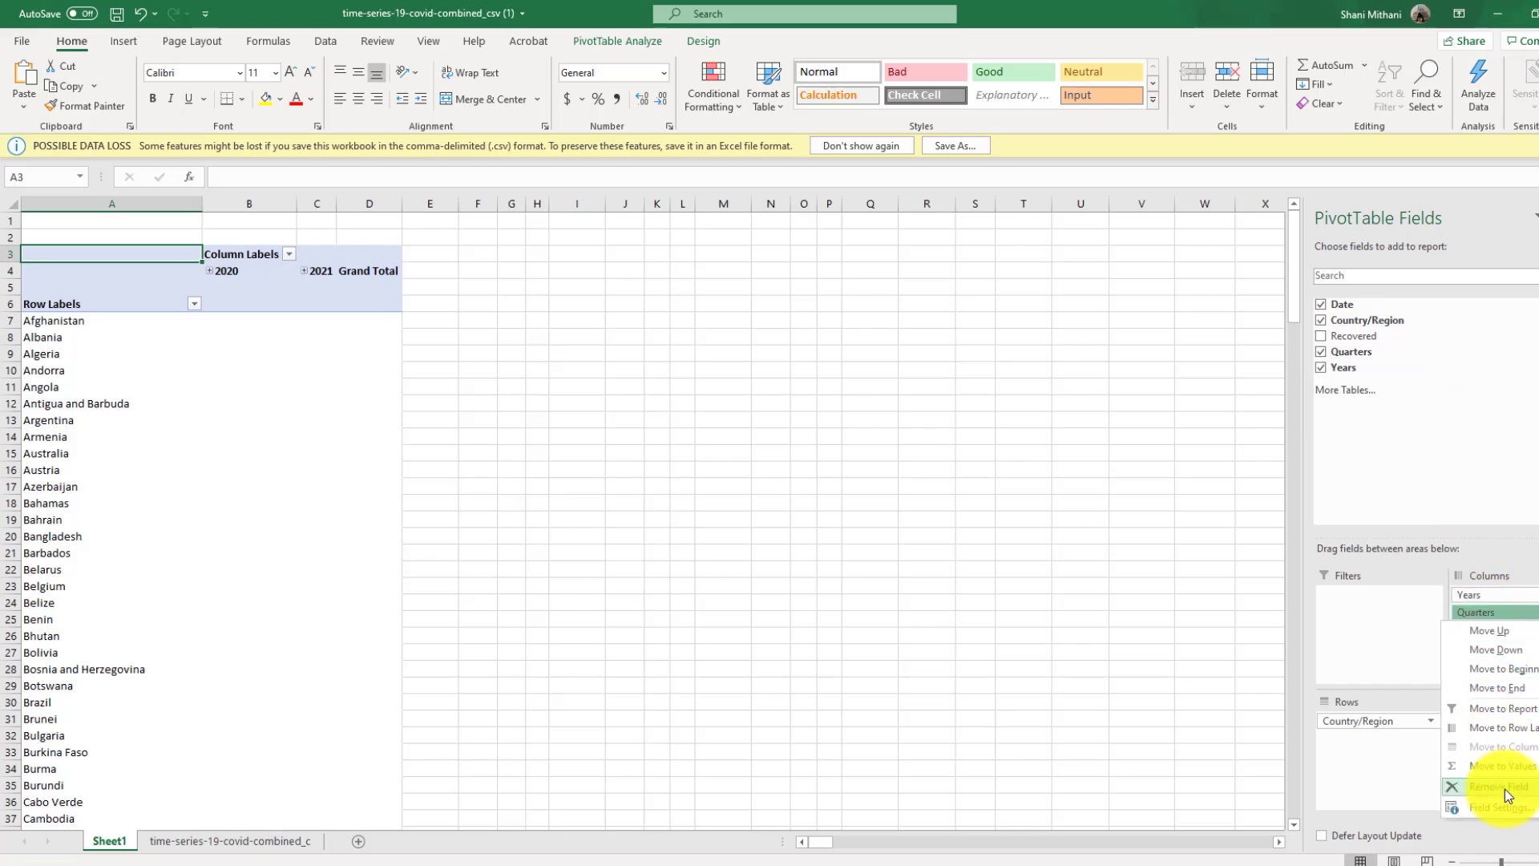
{"action": "left_click", "coordinate": [1507, 789]}
{"action": "left_click", "coordinate": [1488, 596]}
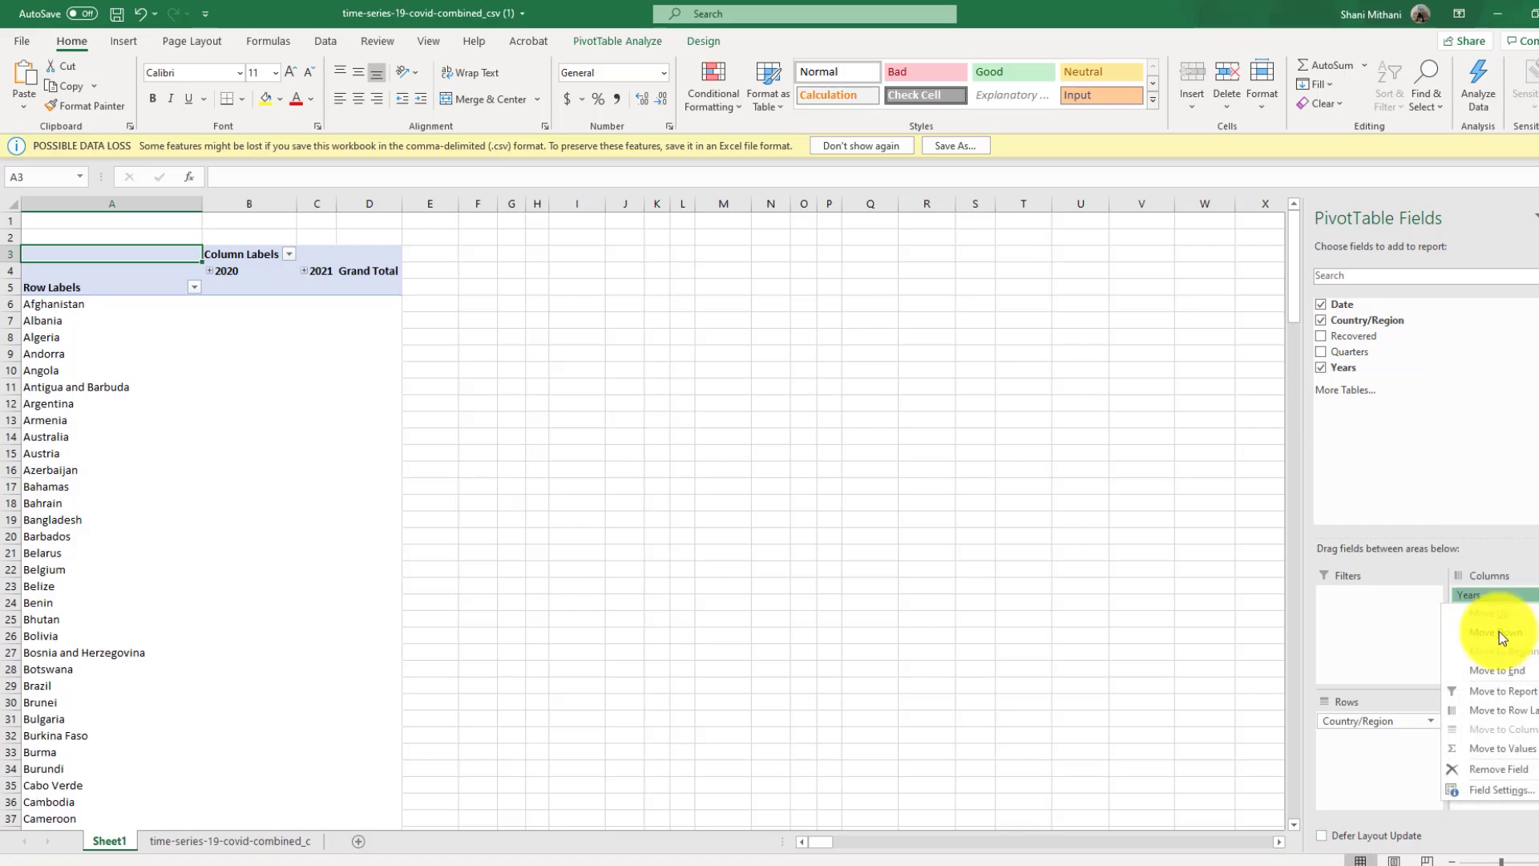
{"action": "left_click", "coordinate": [1493, 770]}
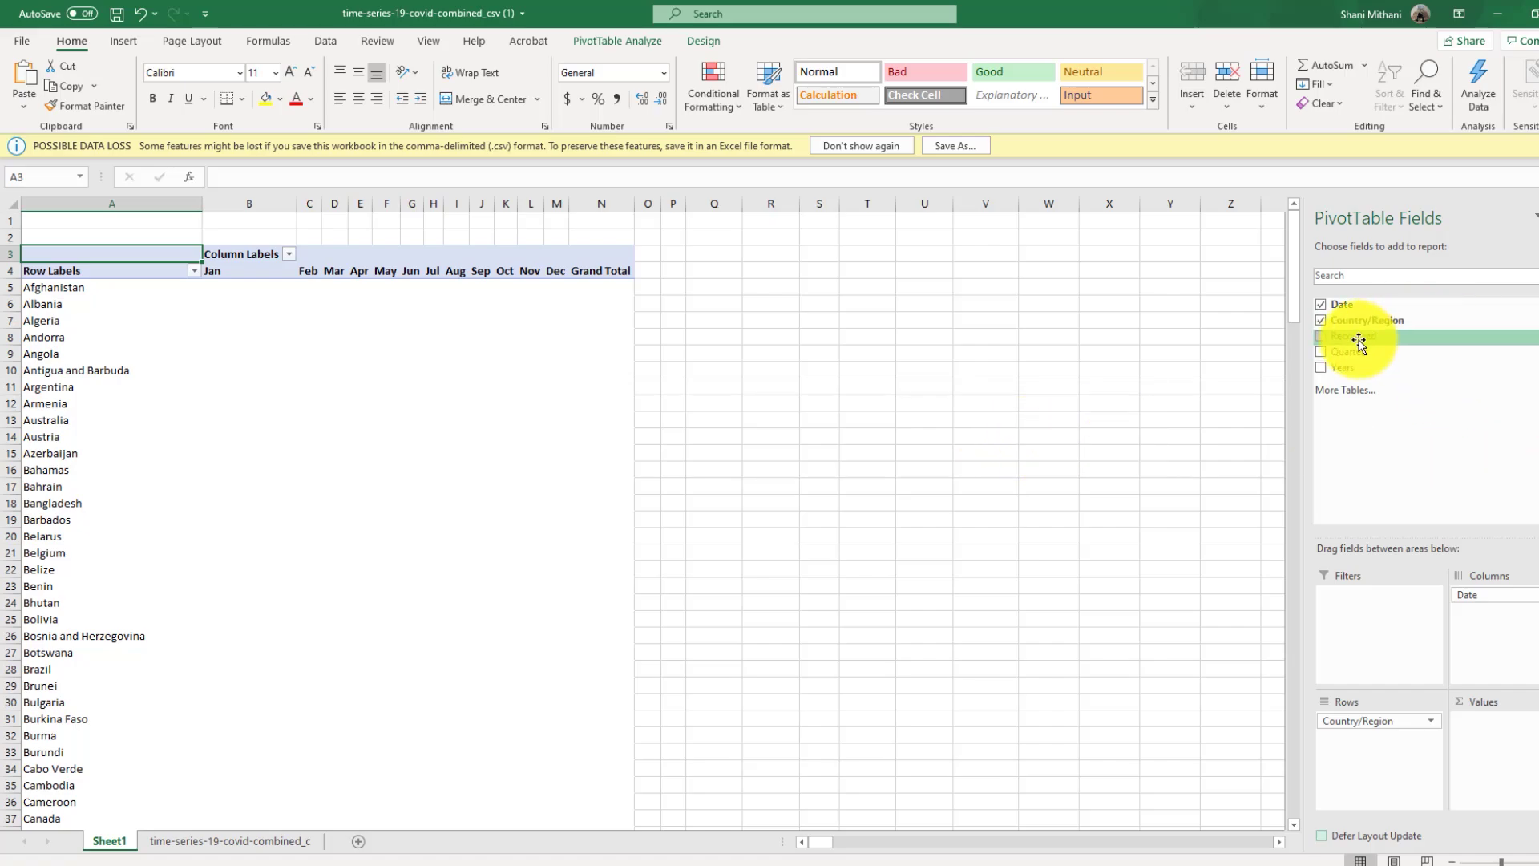
Step: Add Sum of Recovered as values and select some monthly totals, including Bahrain's January cell B17
{"action": "left_click_drag", "start_coordinate": [1350, 340], "coordinate": [1504, 735]}
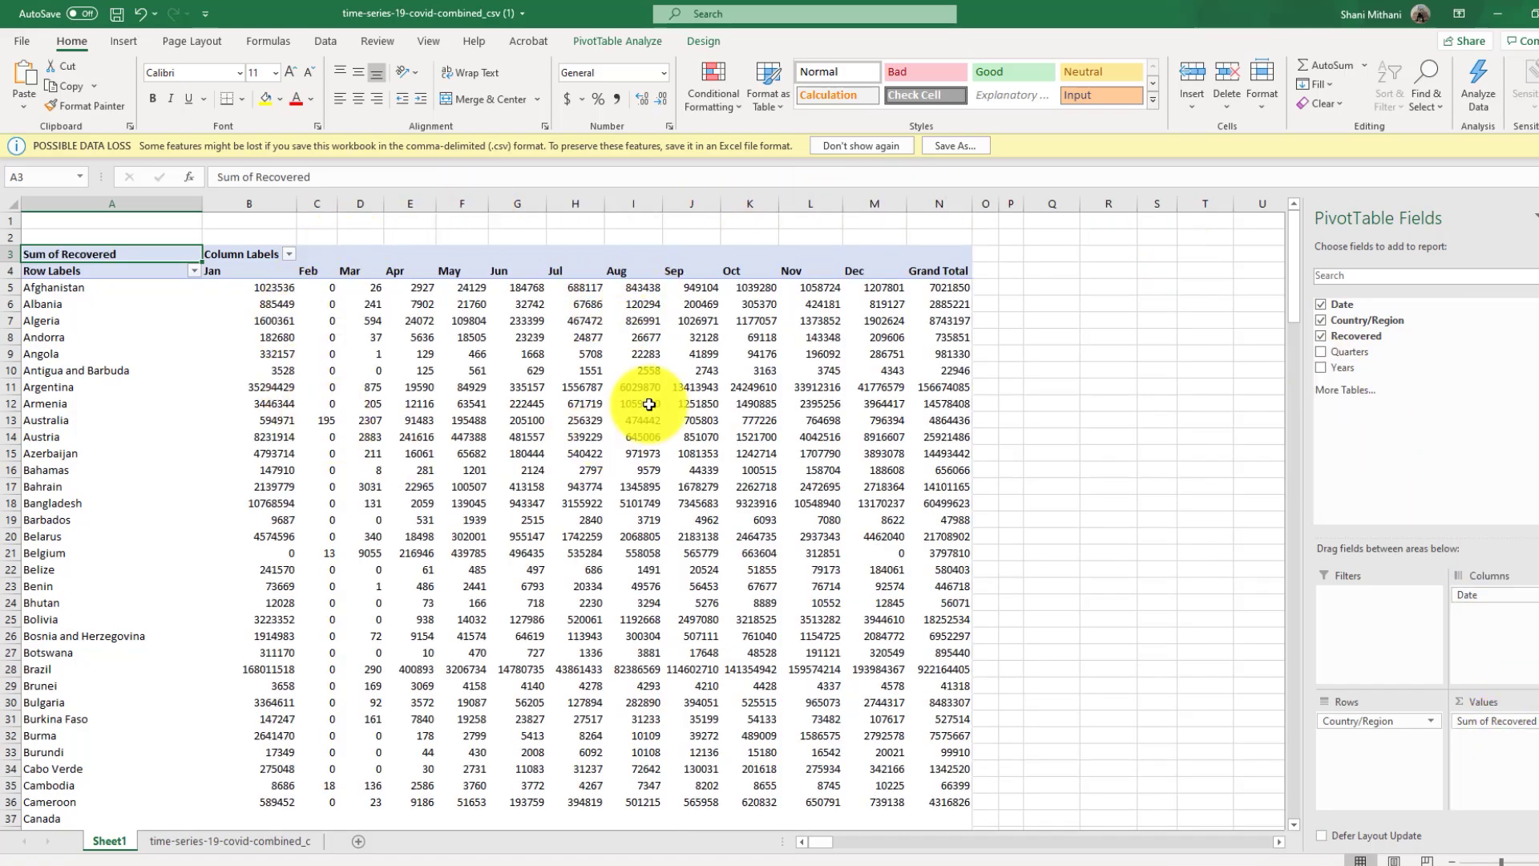
{"action": "left_click", "coordinate": [1108, 453]}
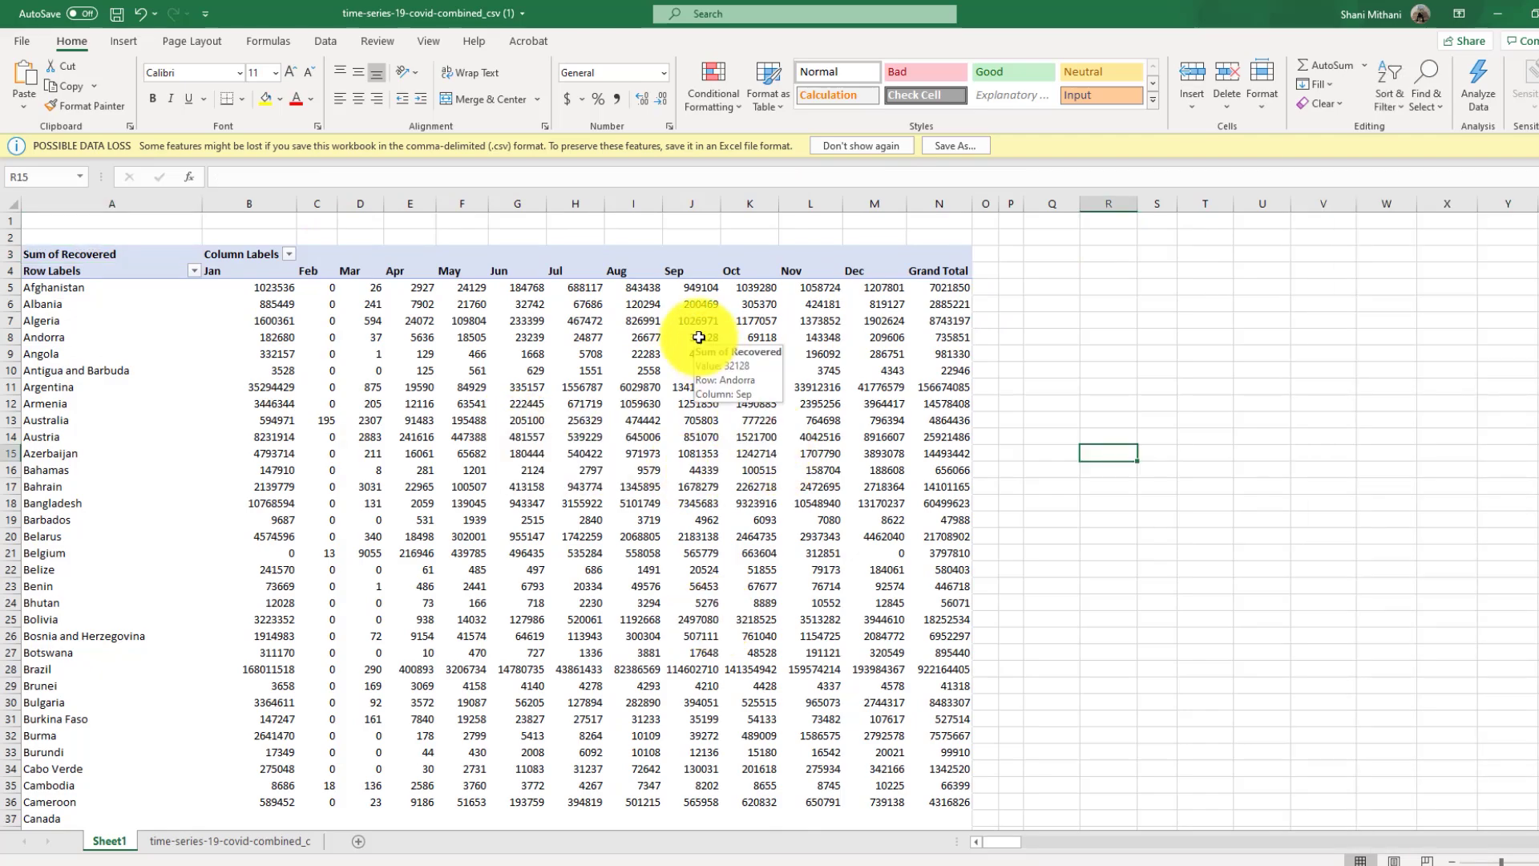
{"action": "left_click_drag", "start_coordinate": [268, 288], "coordinate": [291, 618]}
{"action": "left_click_drag", "start_coordinate": [321, 289], "coordinate": [866, 515]}
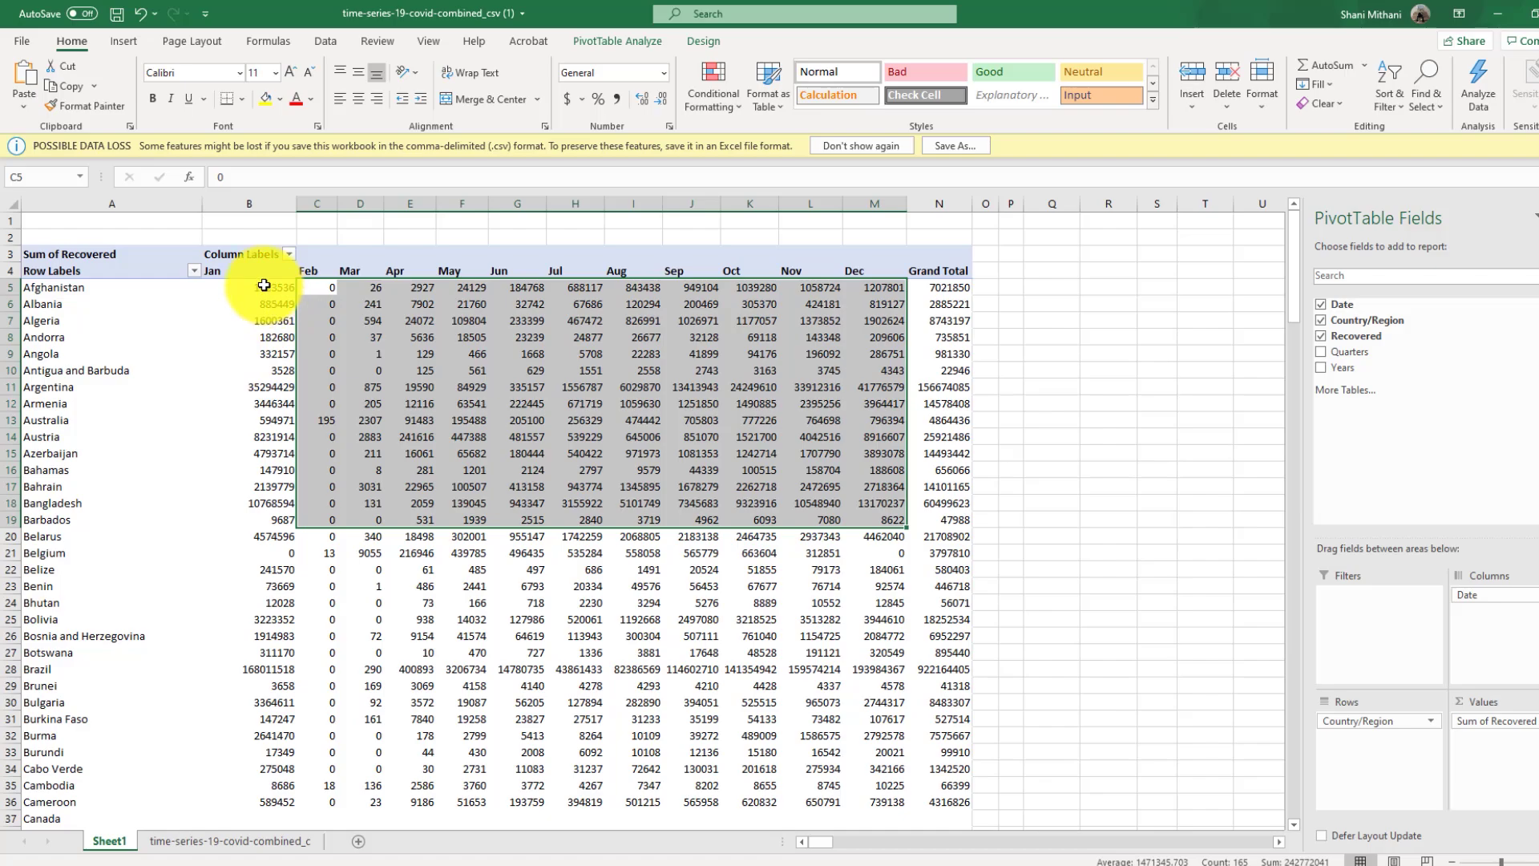
{"action": "left_click_drag", "start_coordinate": [264, 285], "coordinate": [302, 653]}
{"action": "left_click_drag", "start_coordinate": [317, 287], "coordinate": [410, 370]}
{"action": "left_click_drag", "start_coordinate": [486, 444], "coordinate": [923, 702]}
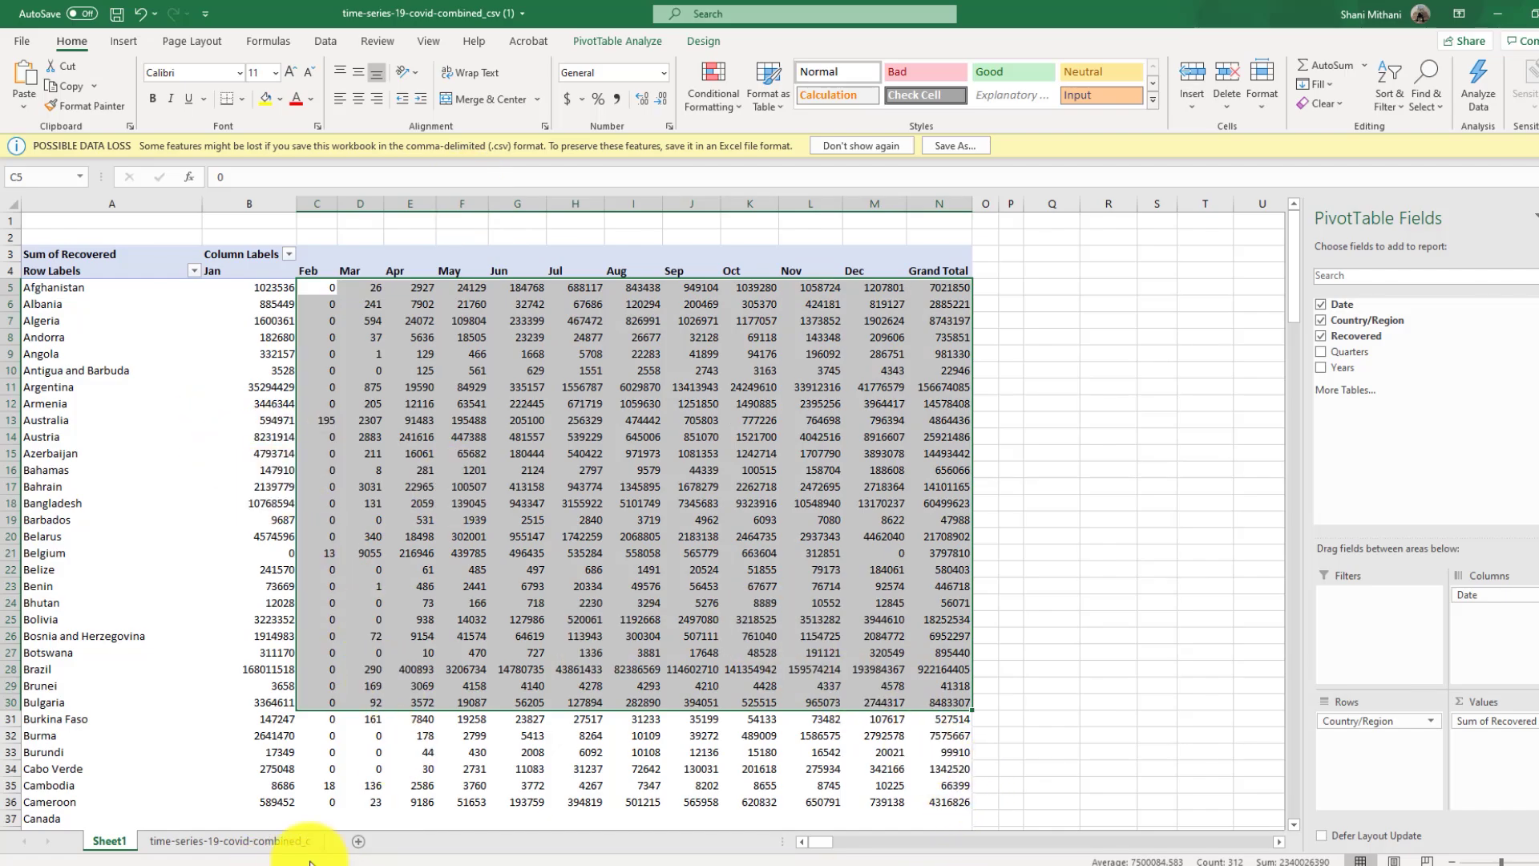
{"action": "left_click", "coordinate": [208, 481]}
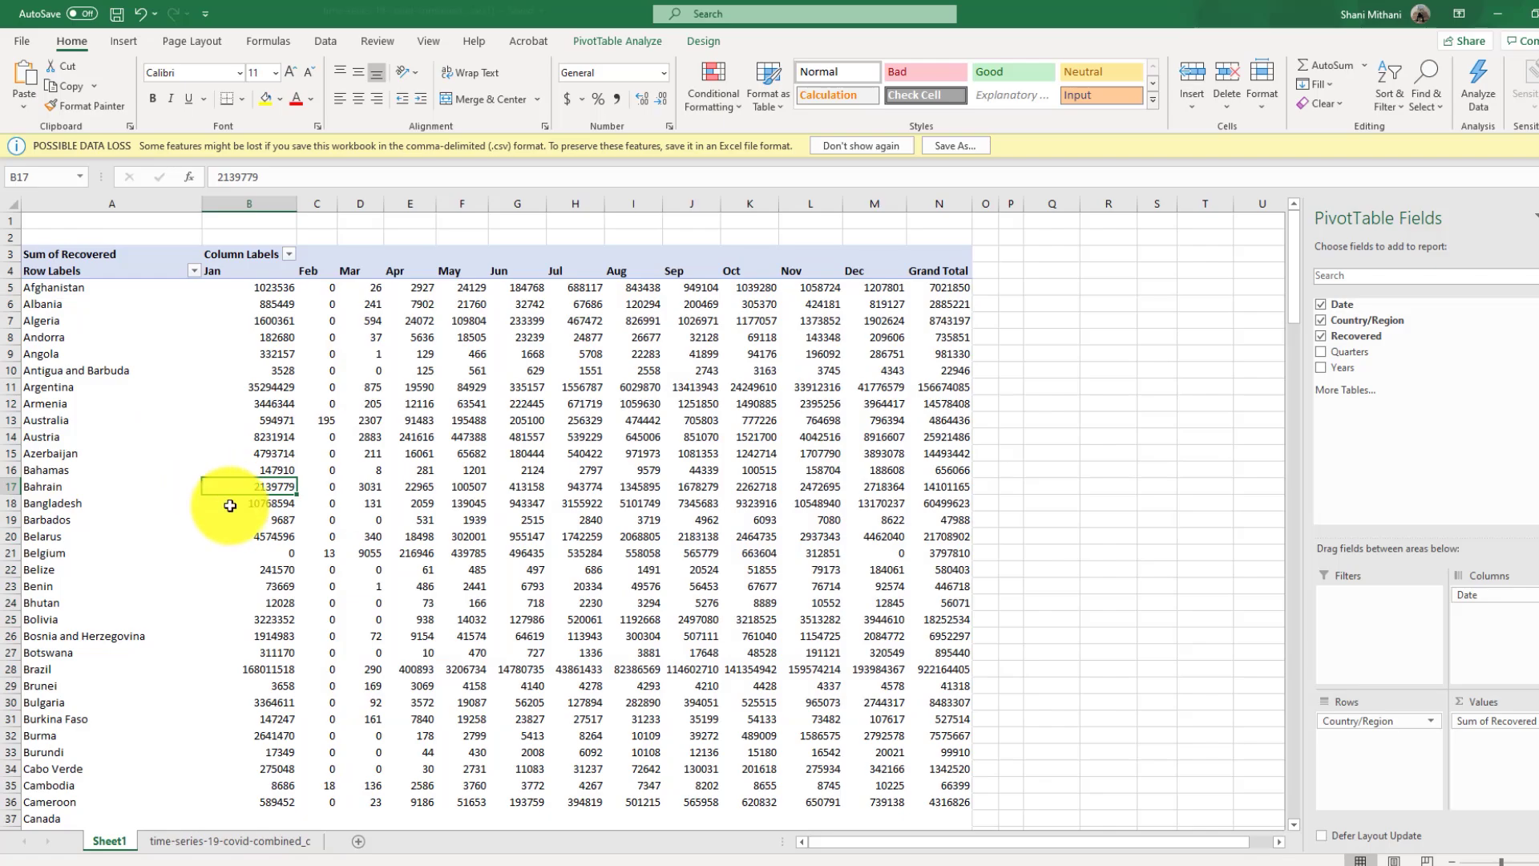
Step: Start a new visualisation from the Flourish bar chart race template
{"action": "mouse_move", "coordinate": [298, 857]}
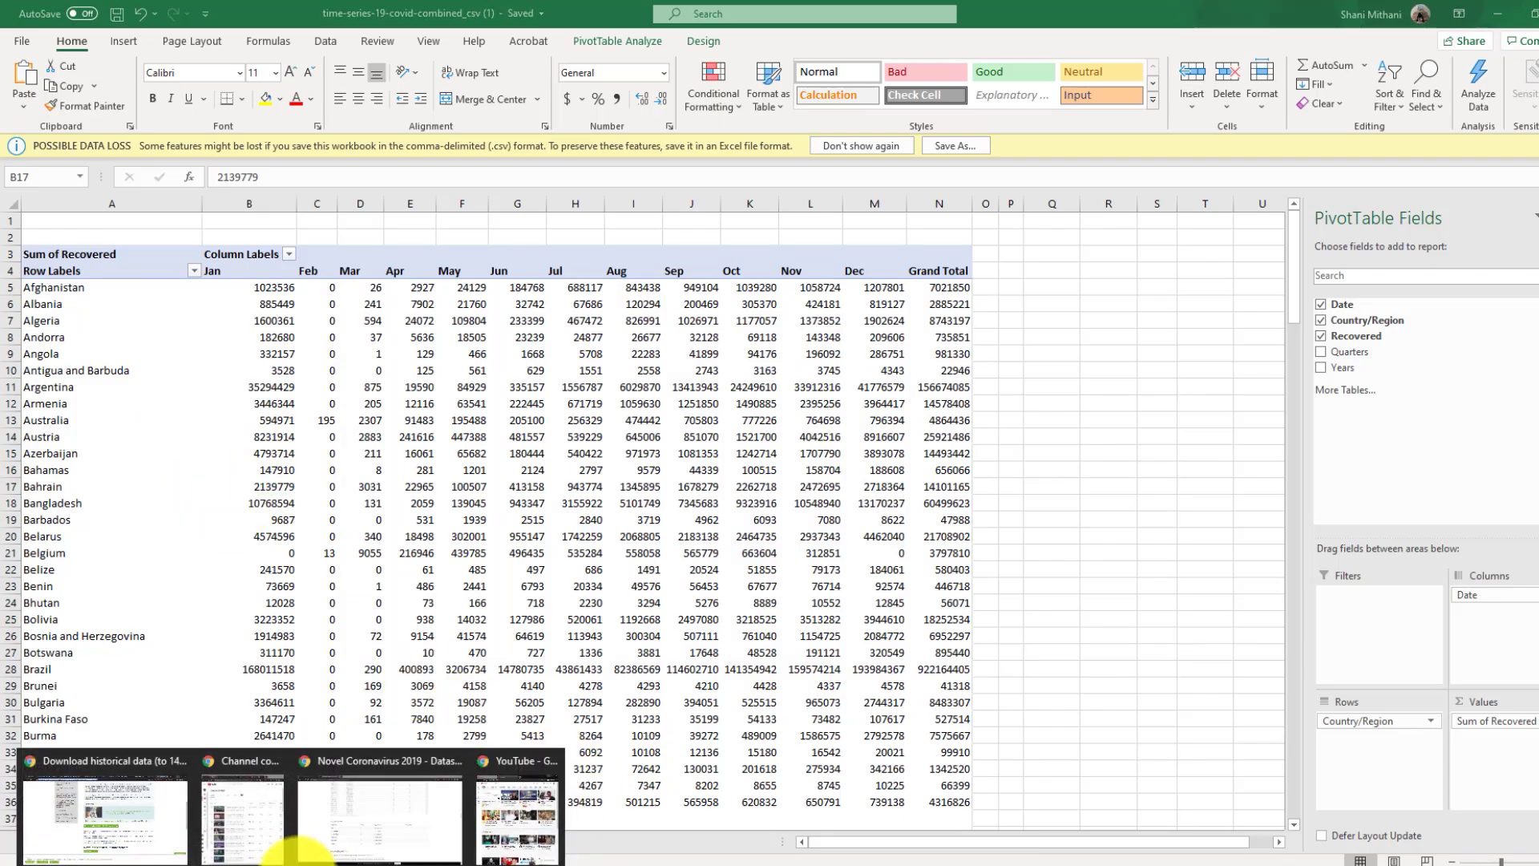
{"action": "left_click", "coordinate": [412, 824]}
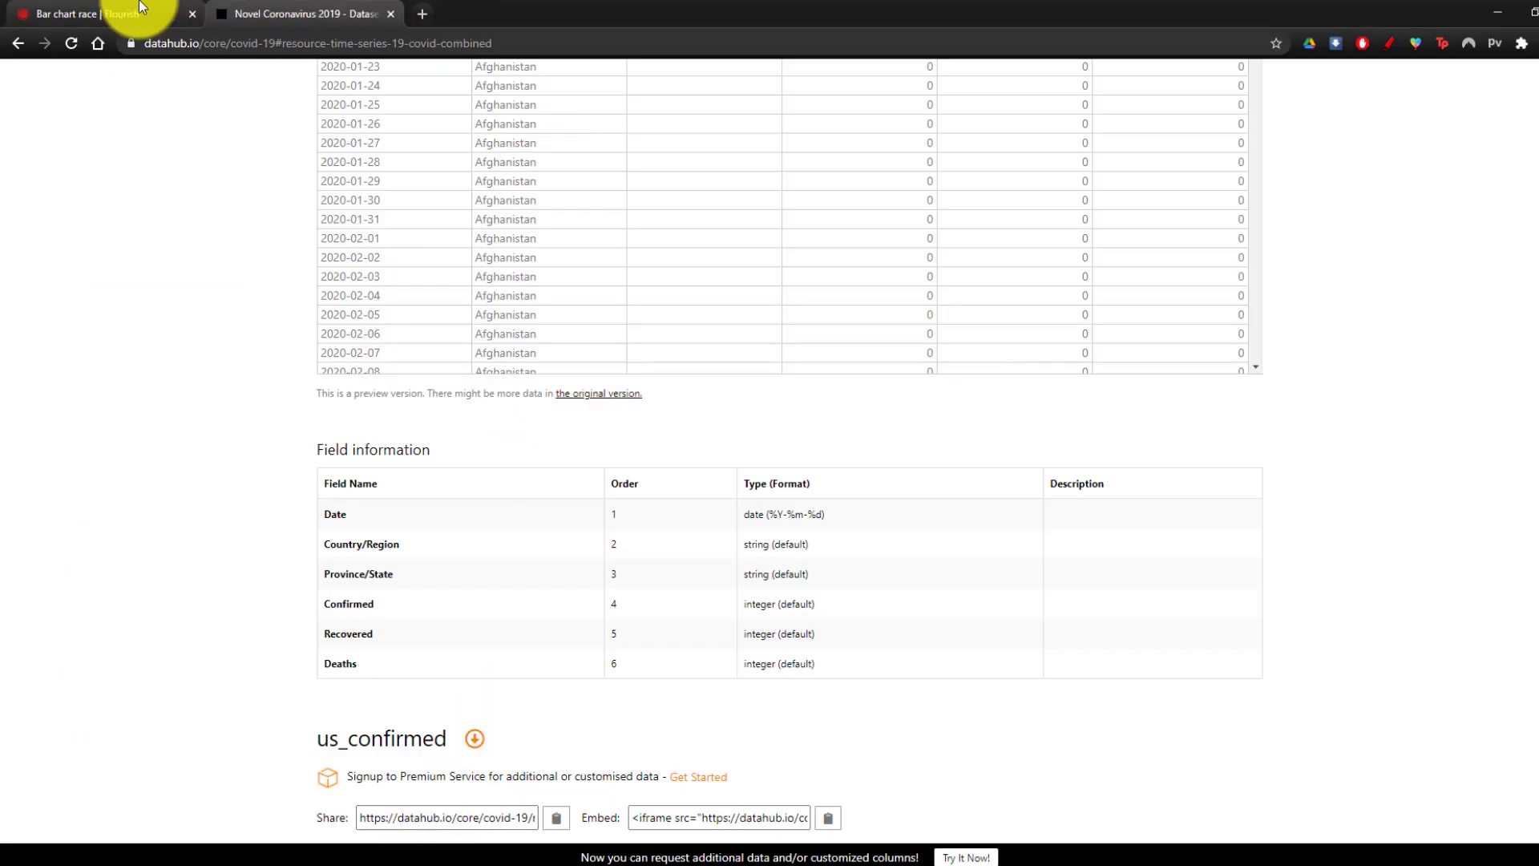
{"action": "left_click", "coordinate": [57, 14]}
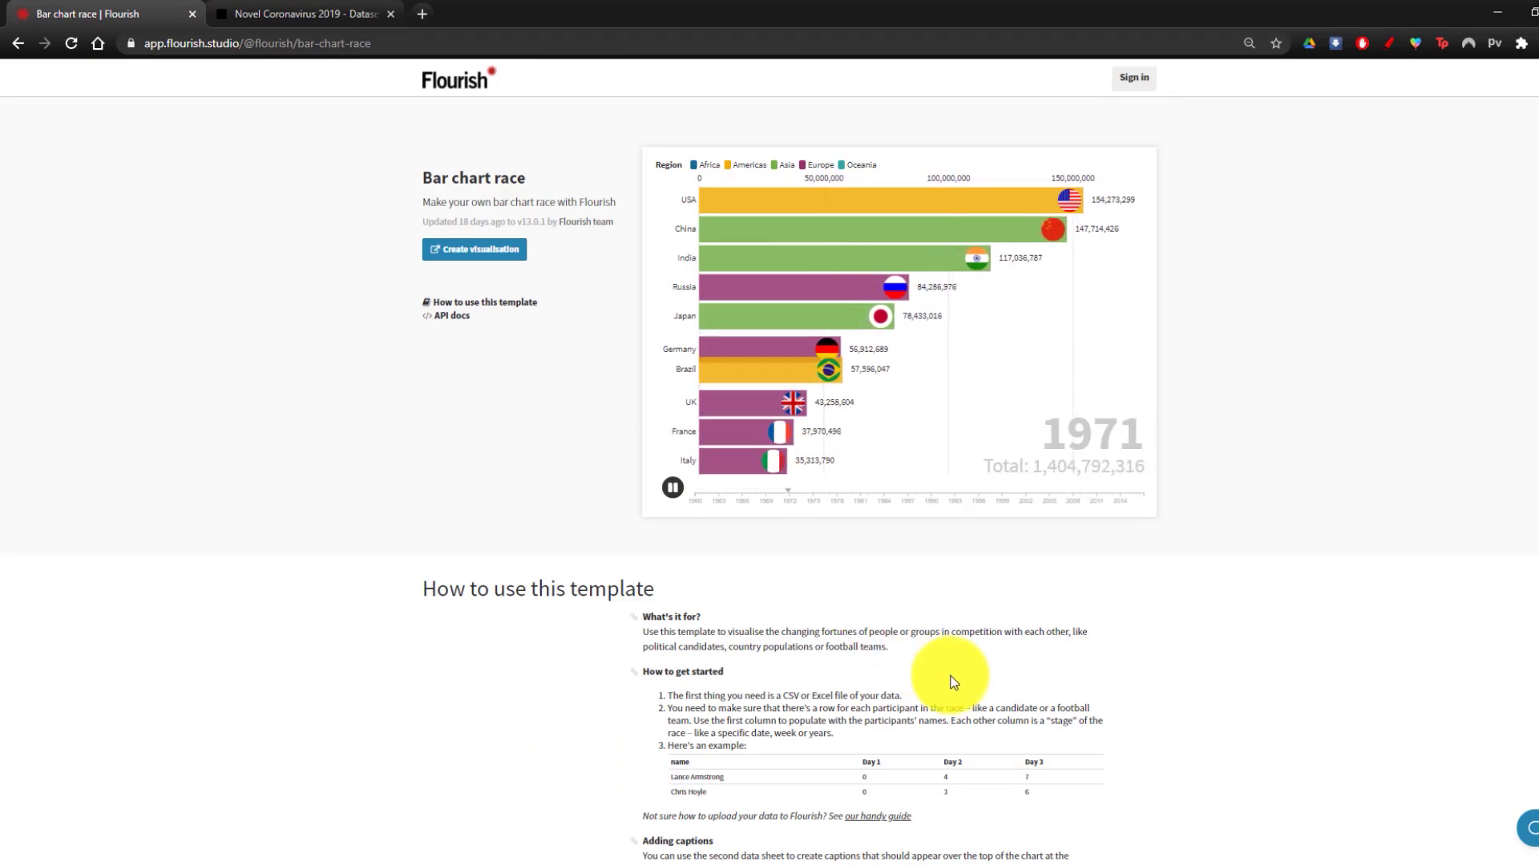
{"action": "left_click", "coordinate": [486, 254]}
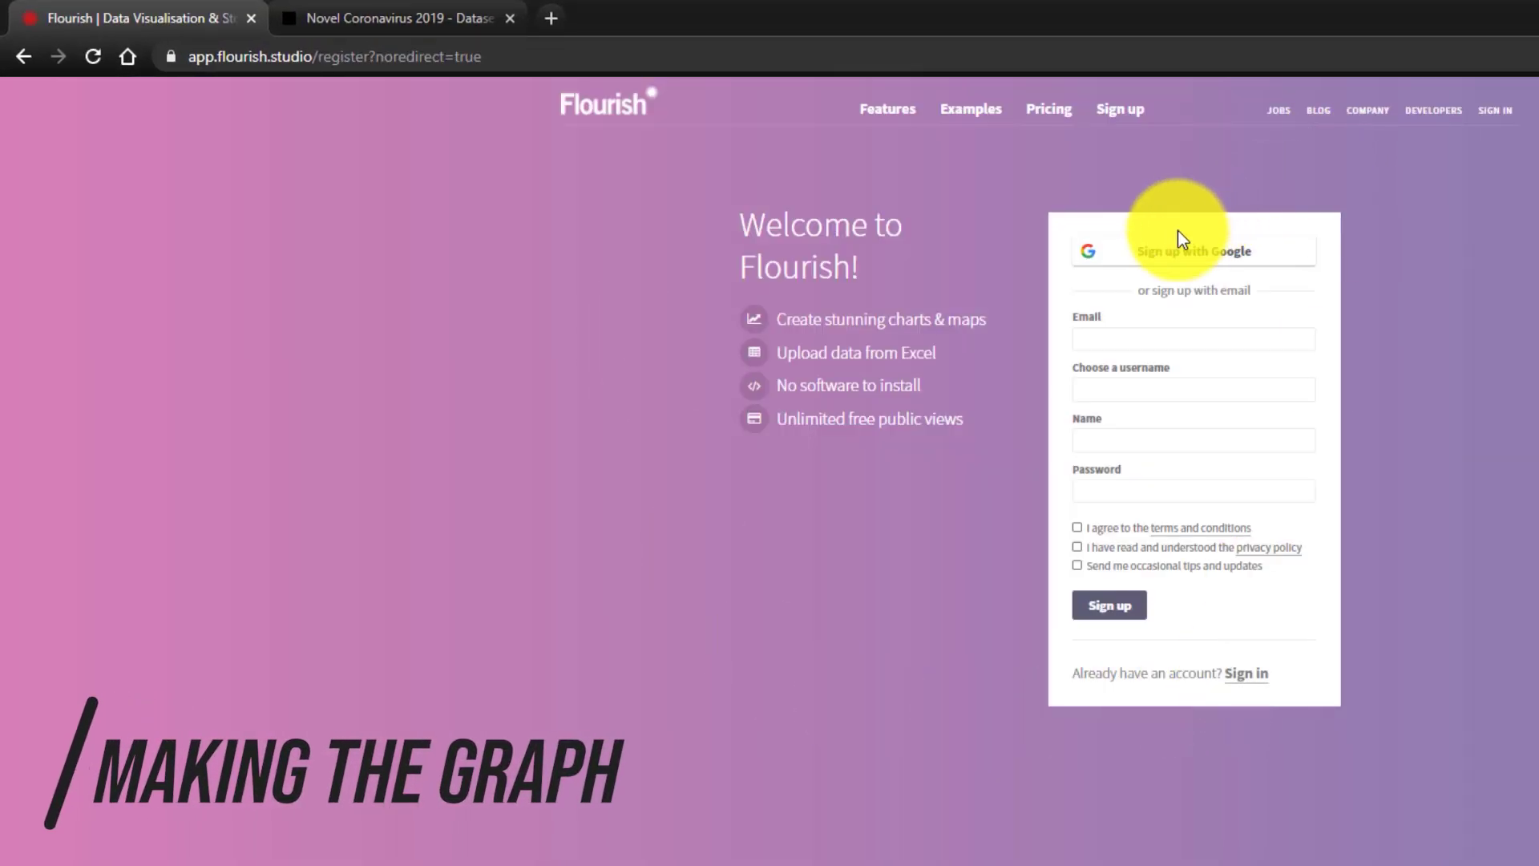
Step: Register a Flourish account with Google and skip the profile questions
{"action": "left_click", "coordinate": [1176, 261]}
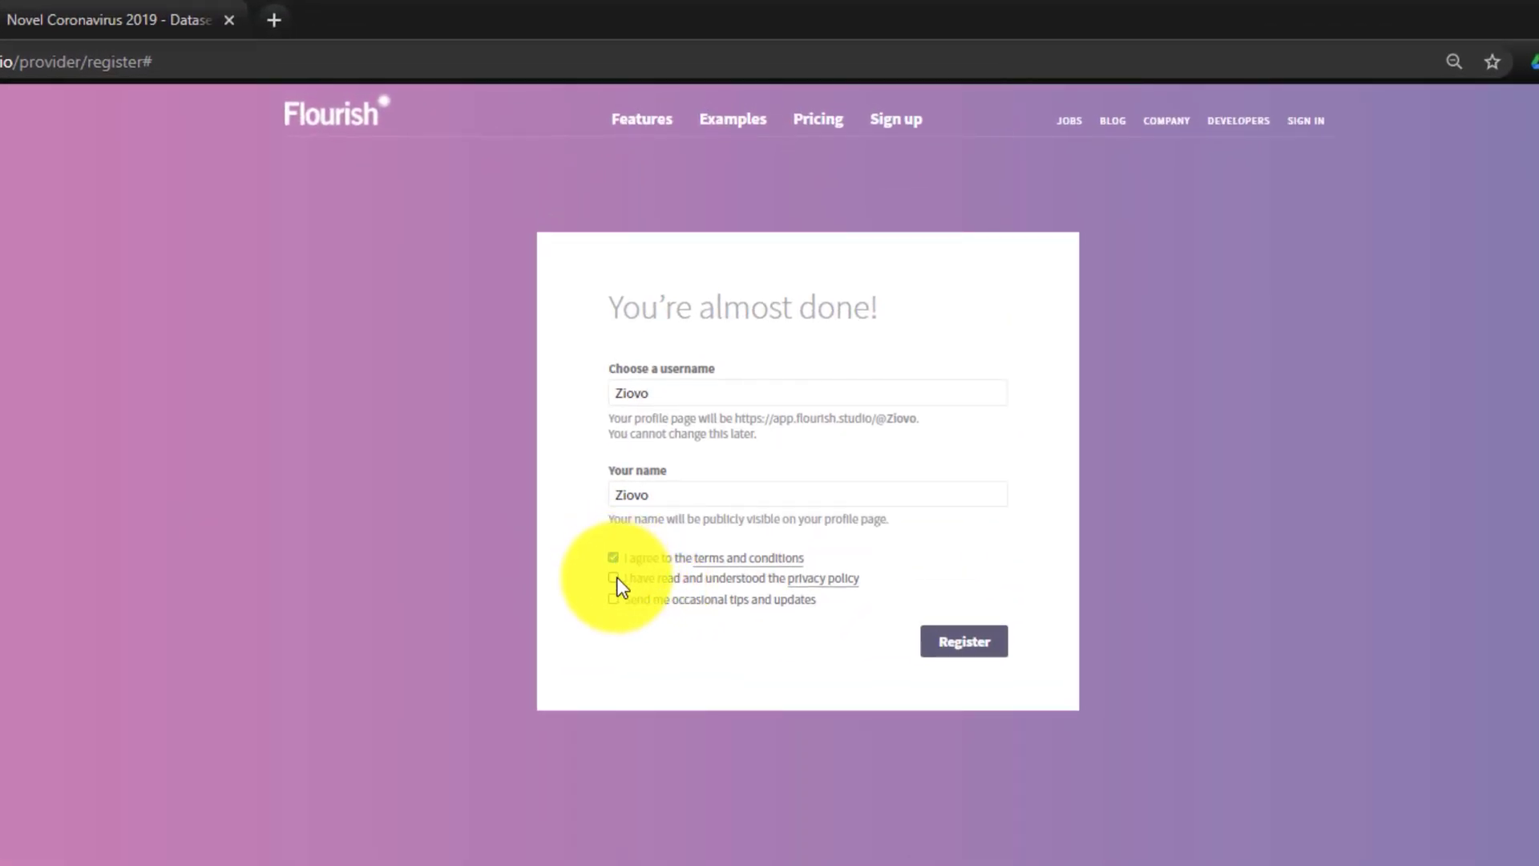
{"action": "left_click", "coordinate": [960, 645]}
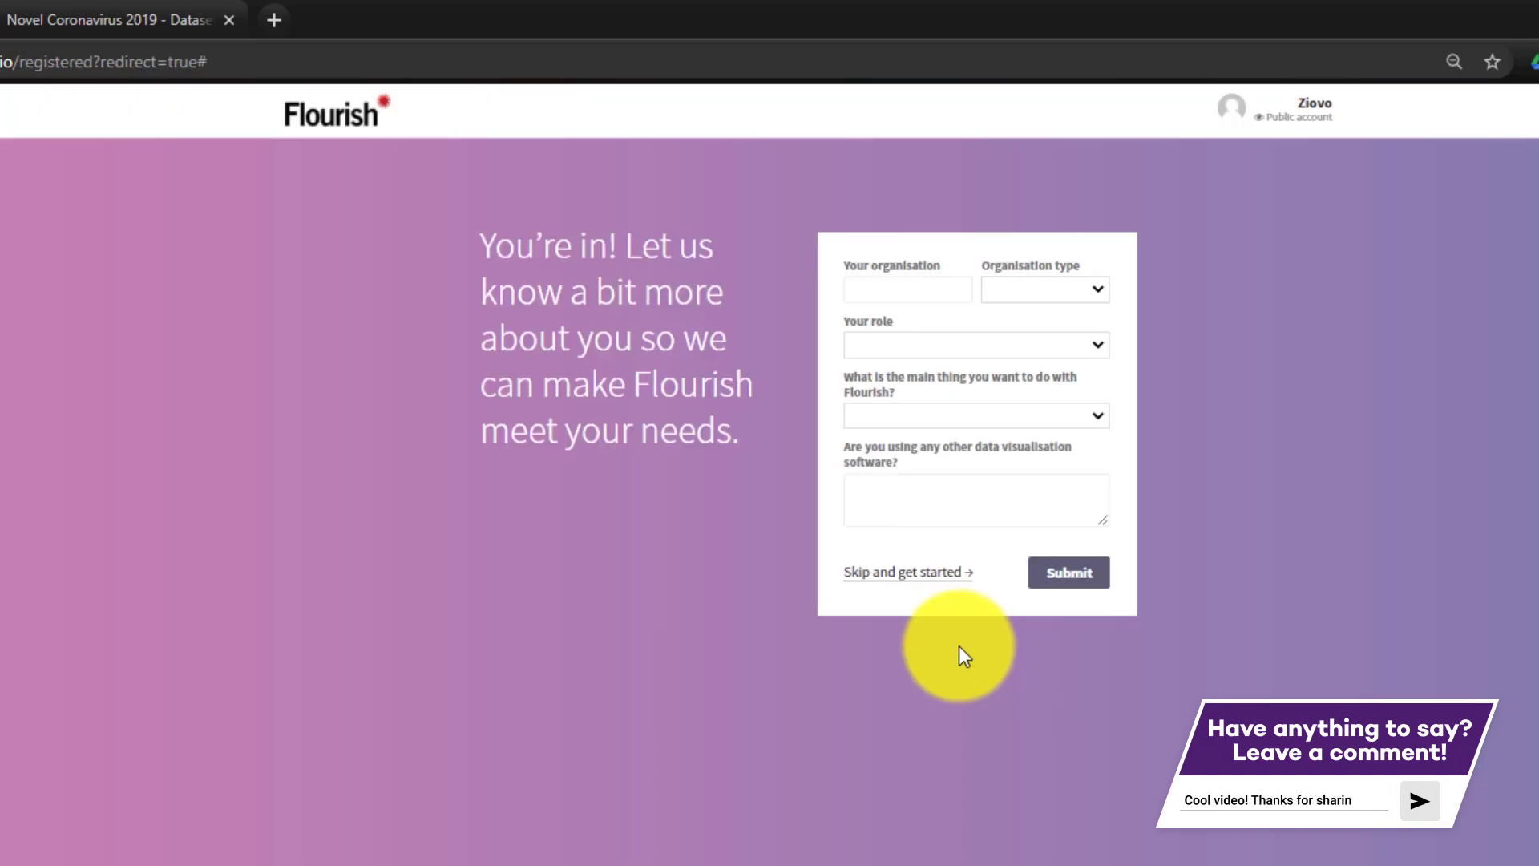
{"action": "left_click", "coordinate": [919, 574]}
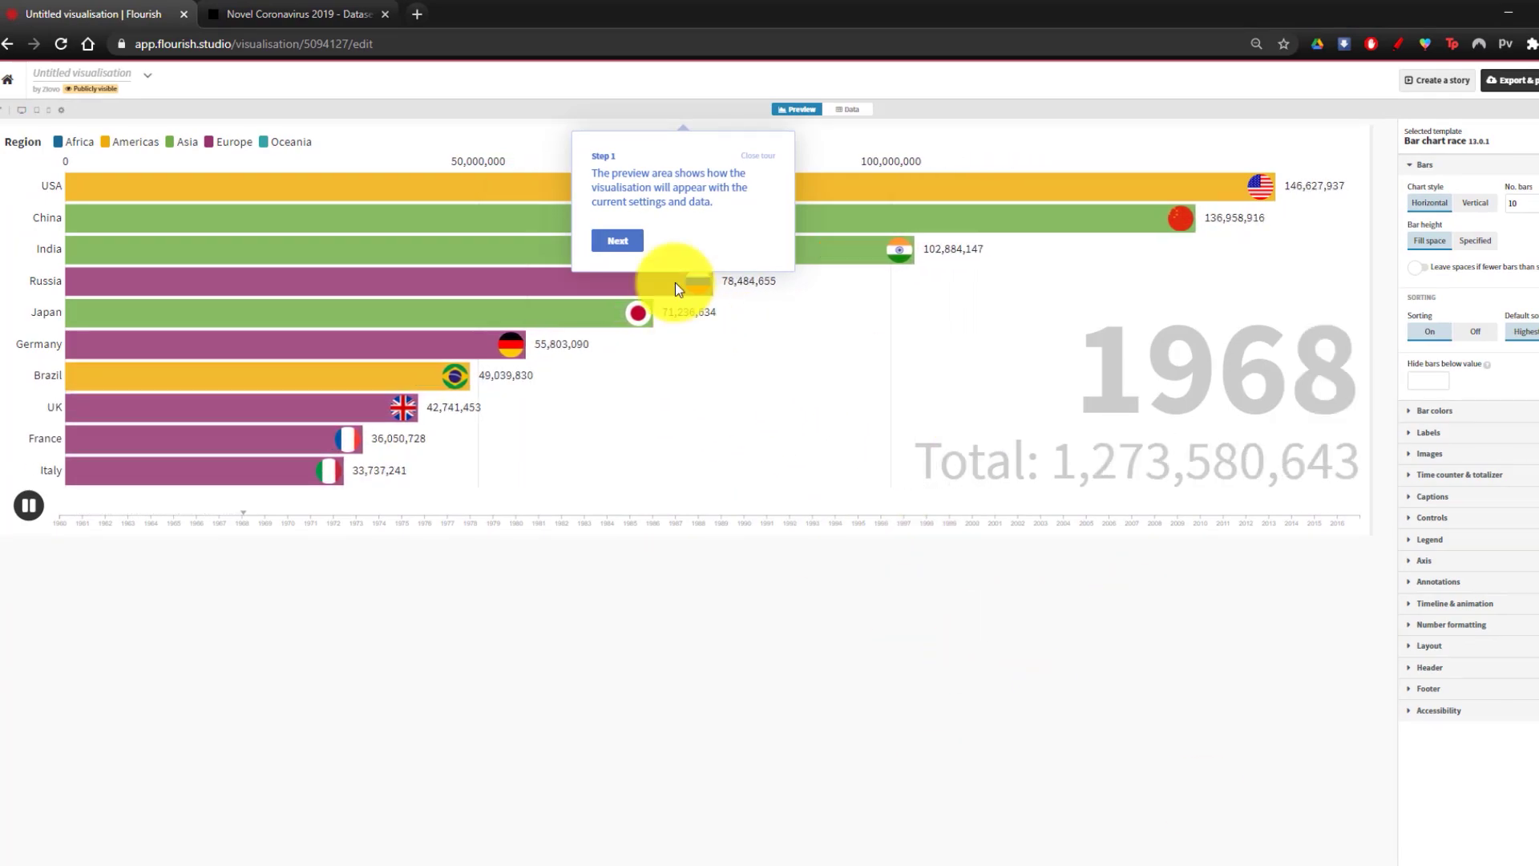
Step: Close the editor tour and pause the sample race at 1981
{"action": "left_click", "coordinate": [763, 164]}
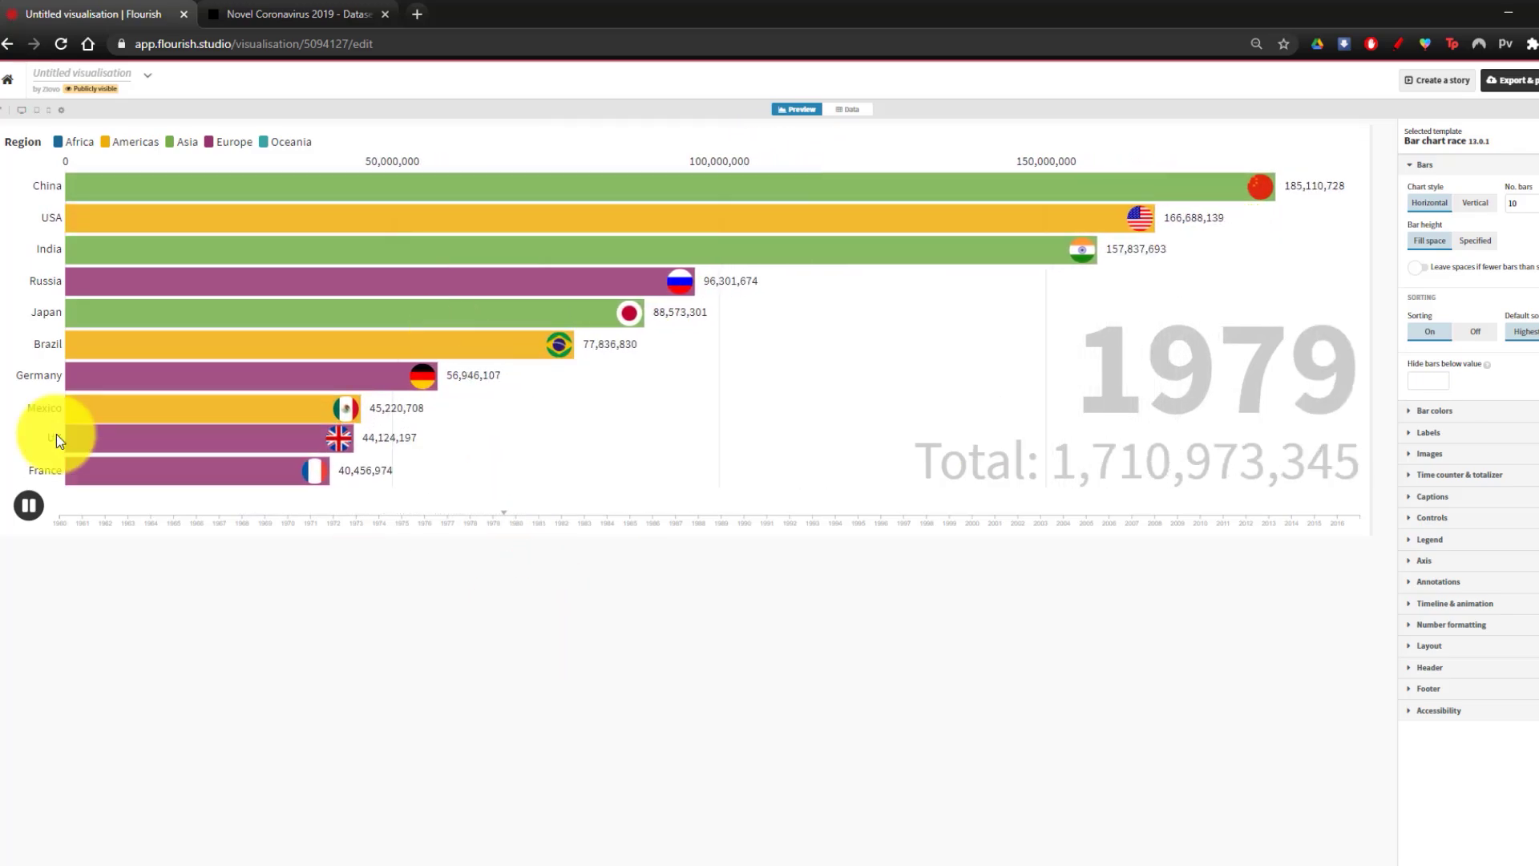
{"action": "left_click", "coordinate": [29, 505]}
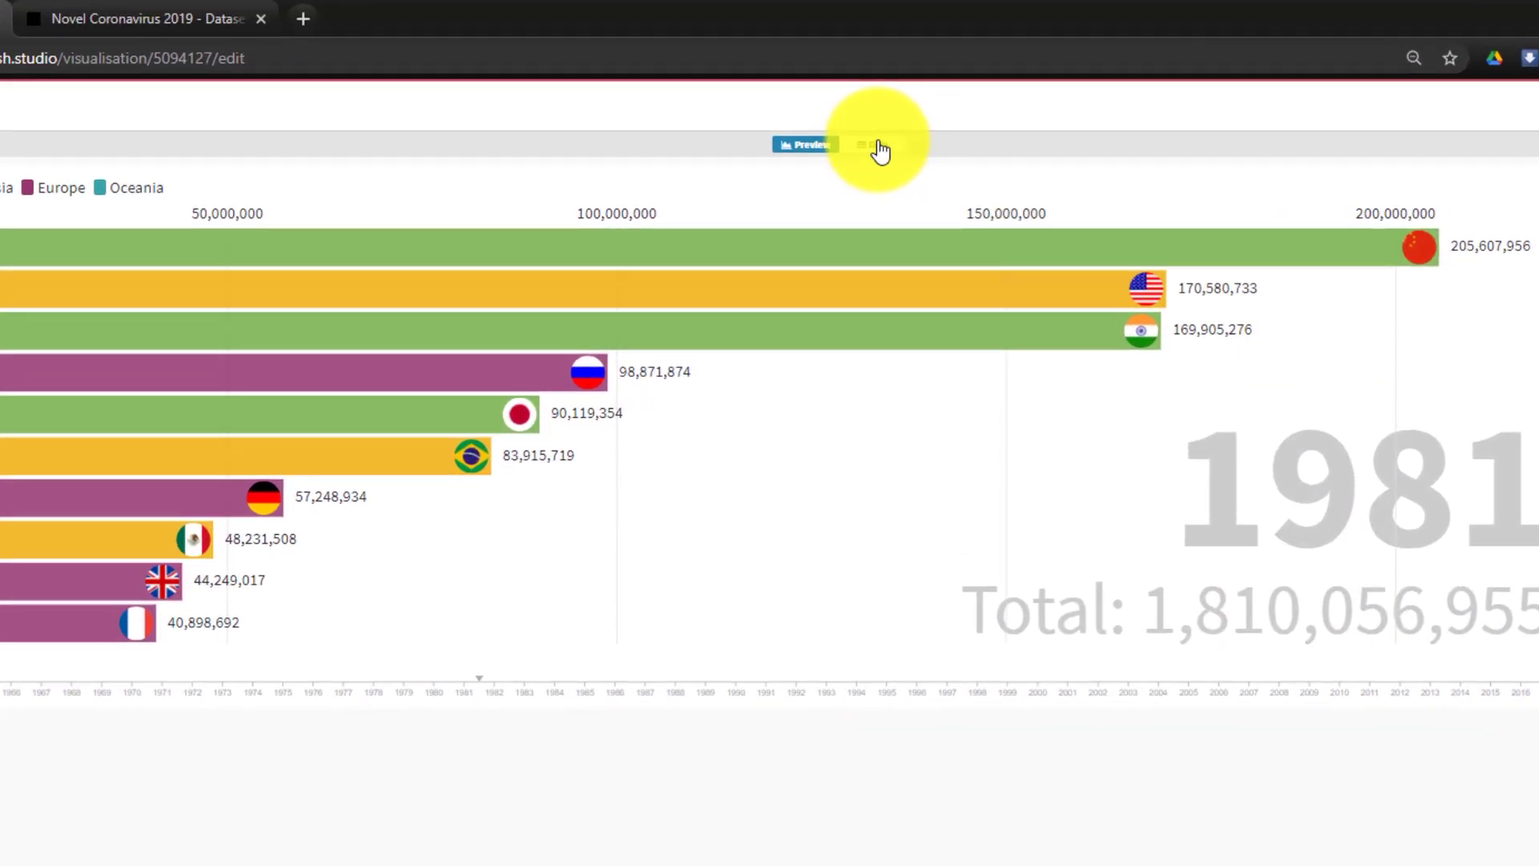
Step: Browse the sample sheet of Country Name, Region, Image URL and yearly values from 1960
{"action": "left_click", "coordinate": [880, 150]}
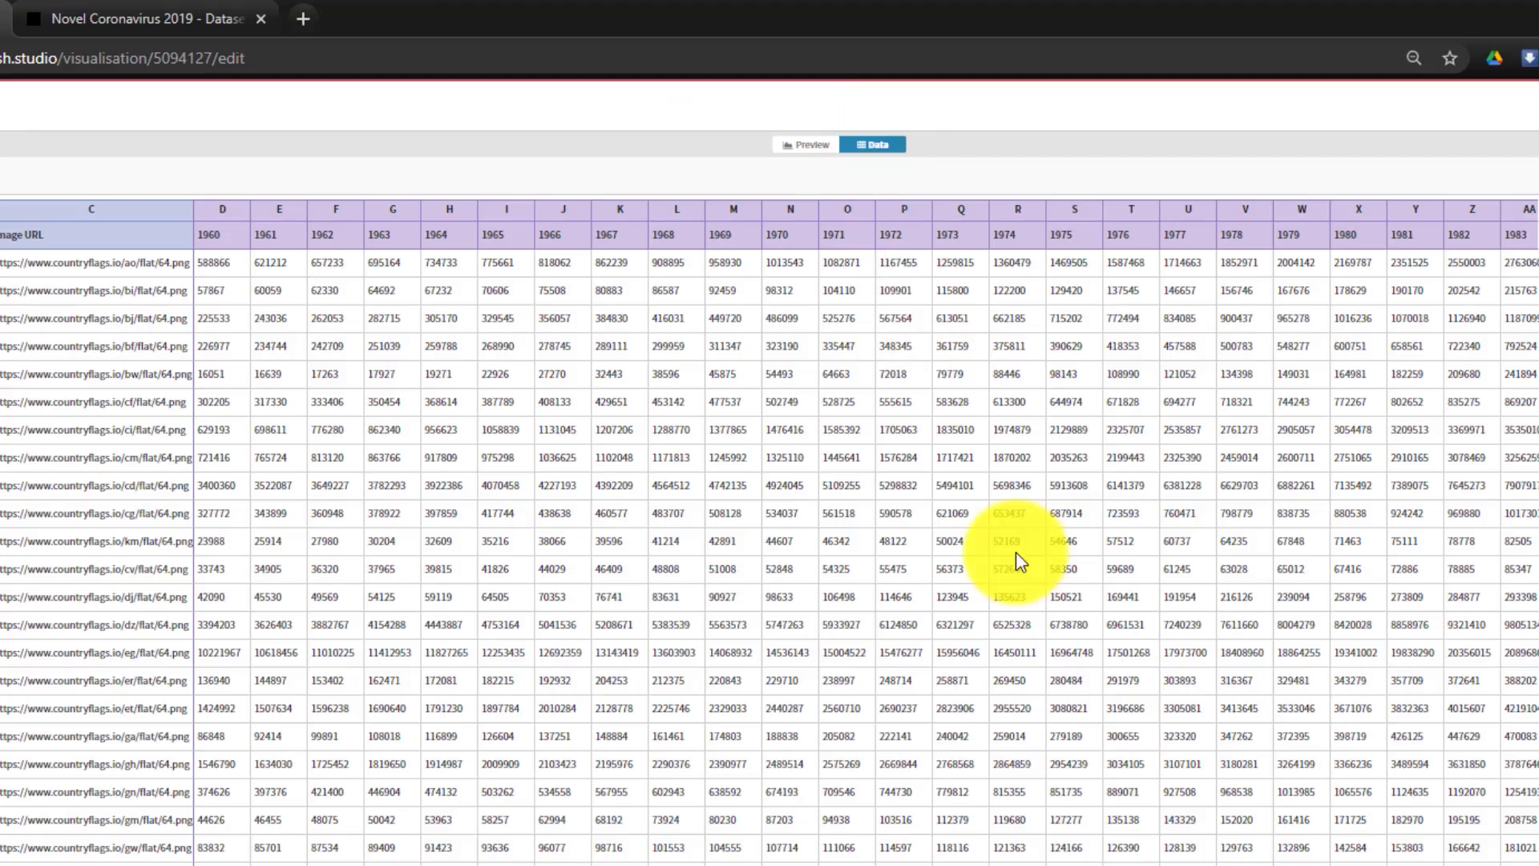
{"action": "scroll", "coordinate": [904, 718], "scroll_direction": "down", "scroll_amount": 5}
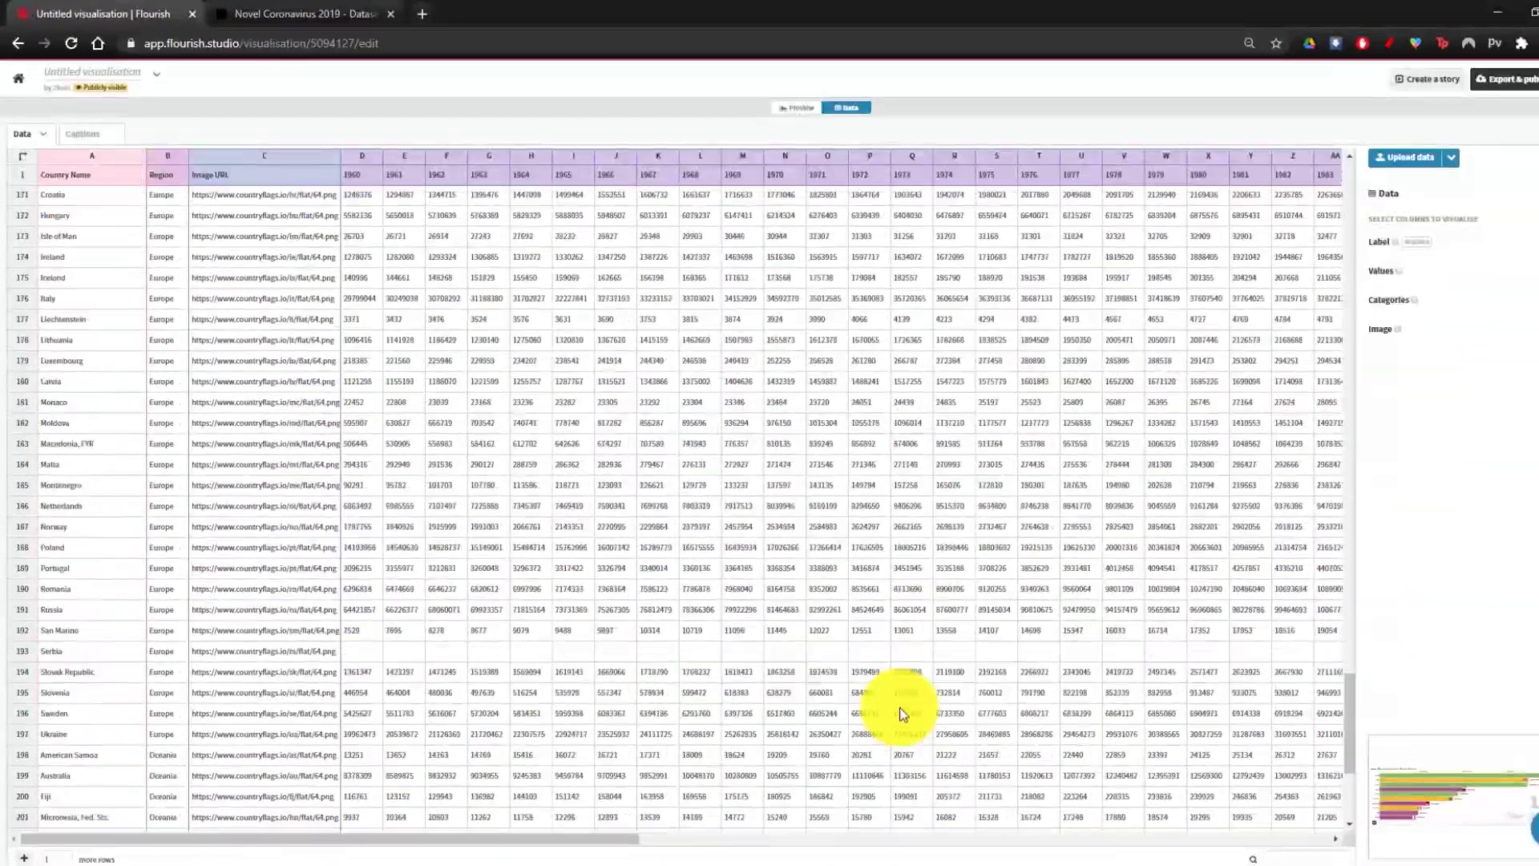
{"action": "scroll", "coordinate": [928, 758], "scroll_direction": "up", "scroll_amount": 1}
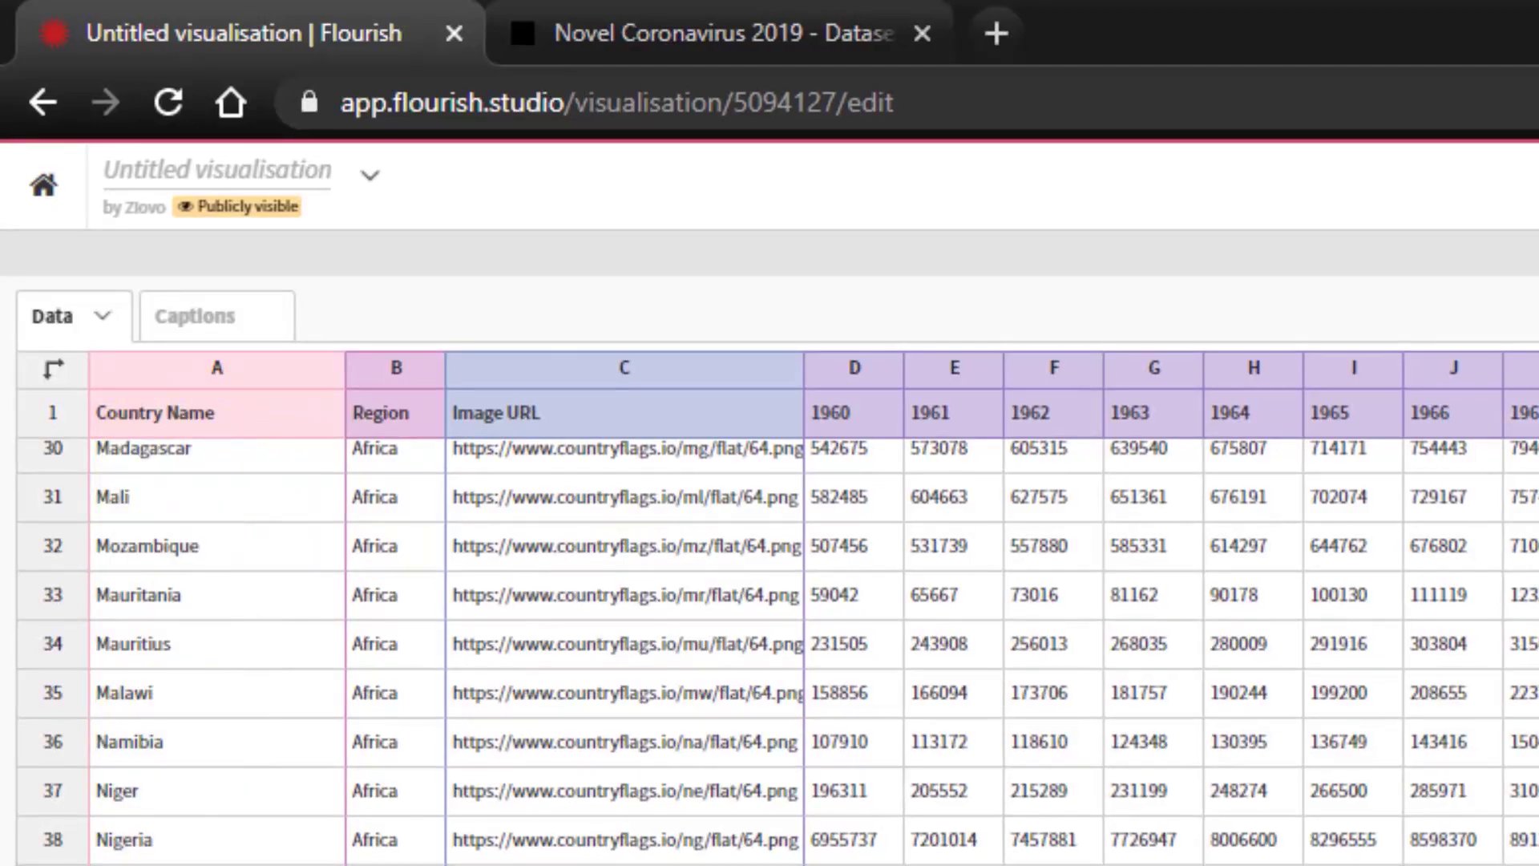
{"action": "scroll", "coordinate": [160, 802], "scroll_direction": "up", "scroll_amount": 15}
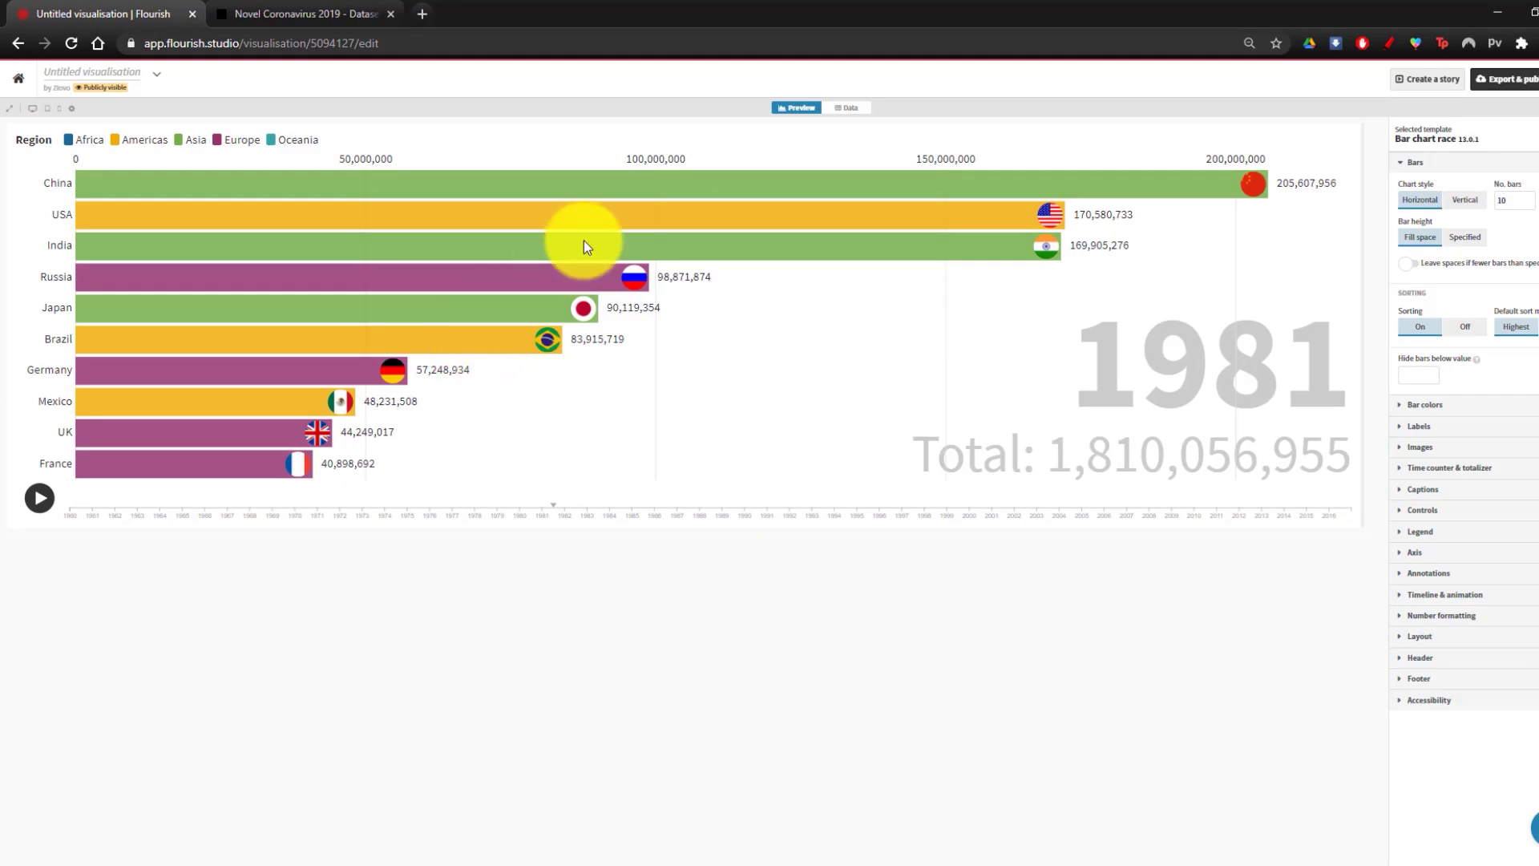
{"action": "left_click", "coordinate": [849, 107]}
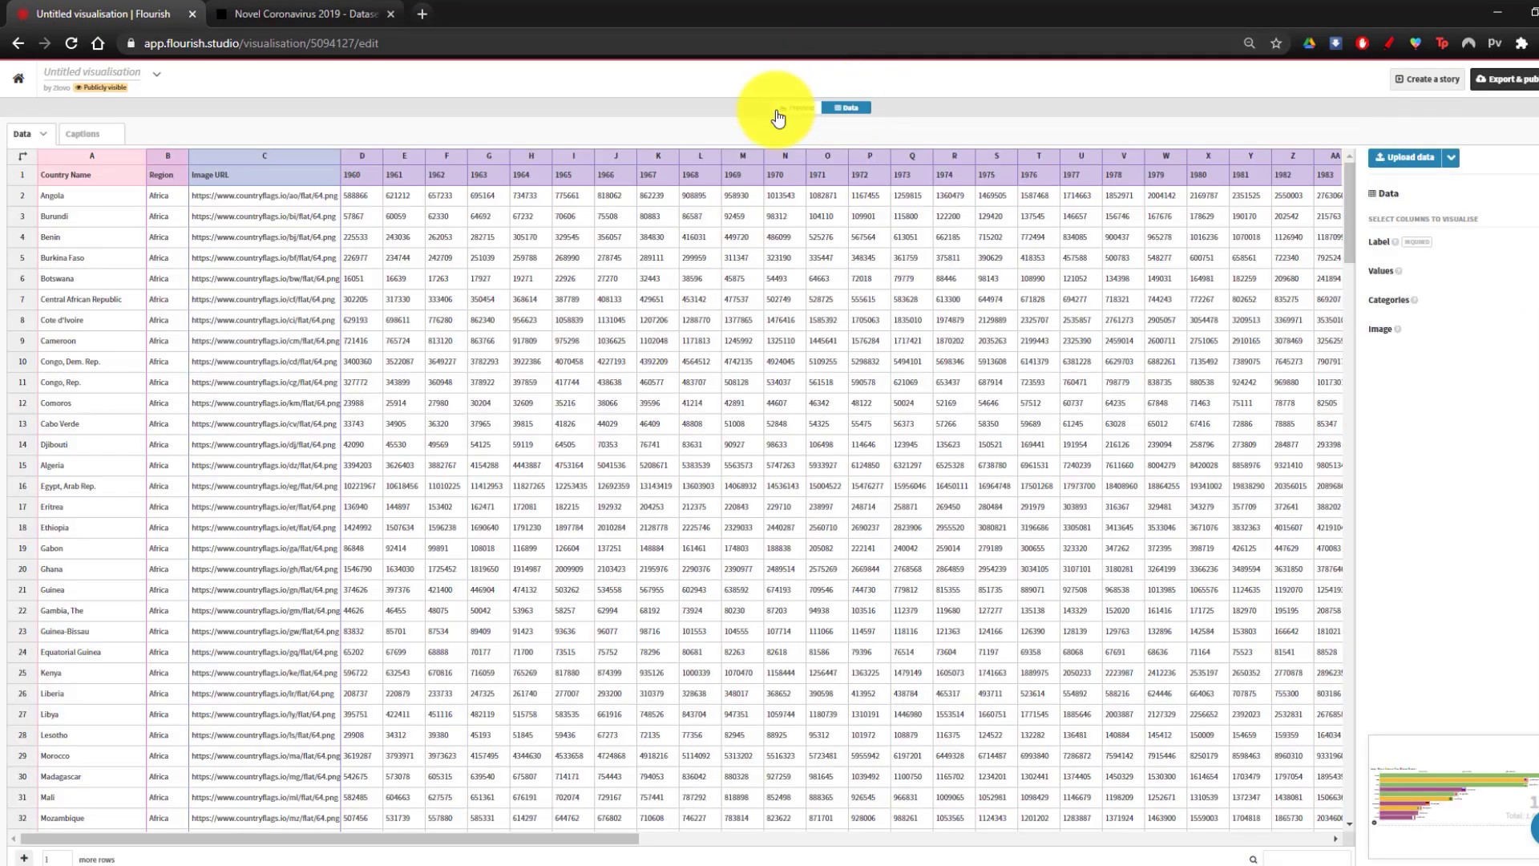
Step: Search Google Images (google.ca/images) for 'japan flag' in a new tab
{"action": "left_click", "coordinate": [424, 14]}
{"action": "type", "text": "google.ca/"}
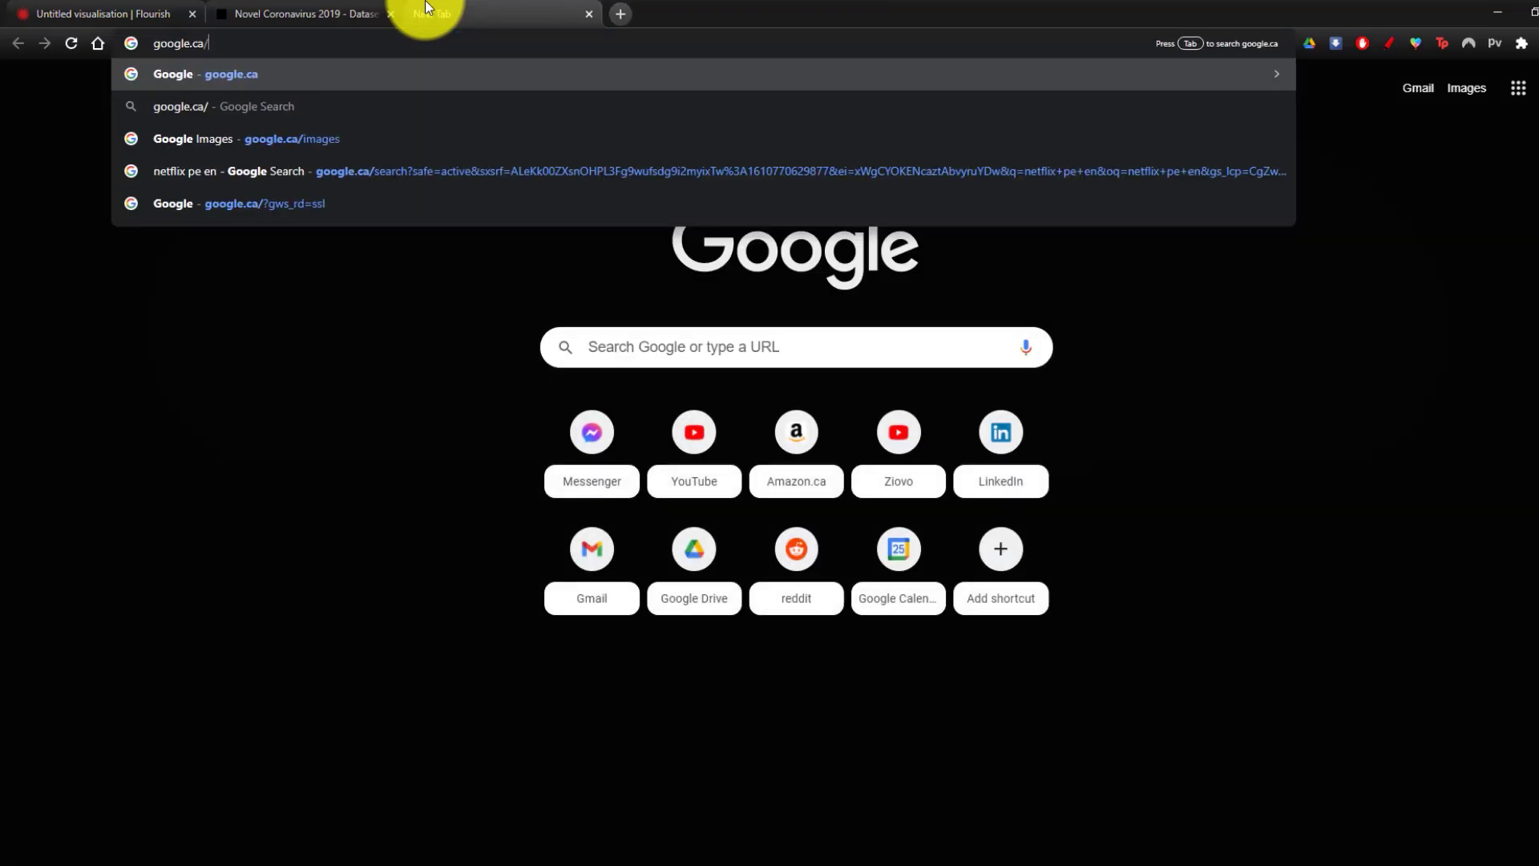
{"action": "type", "text": "images"}
{"action": "key", "text": "Return"}
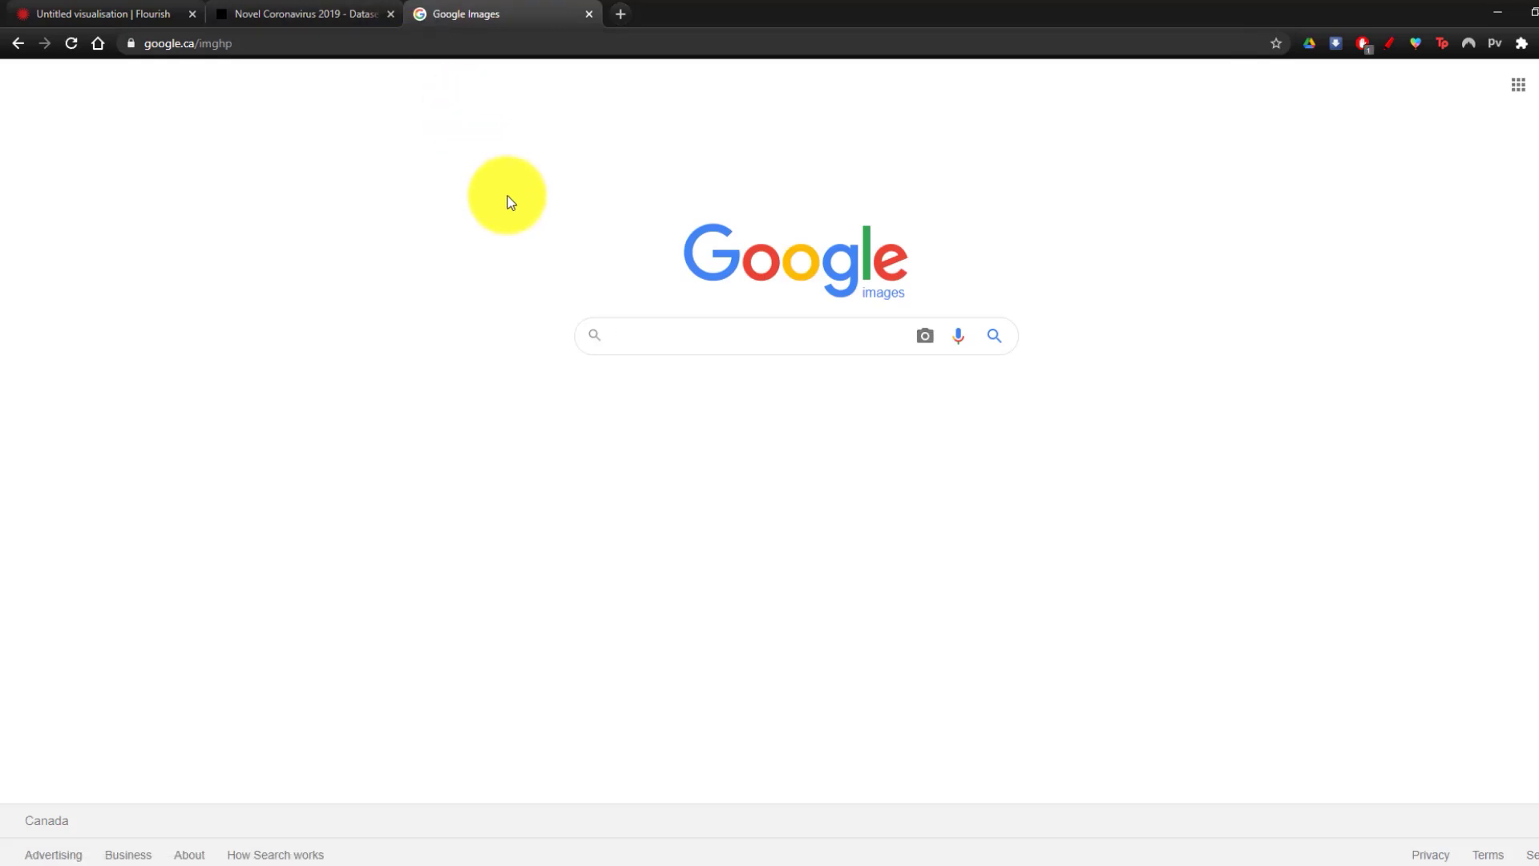
{"action": "type", "text": "japan gl"}
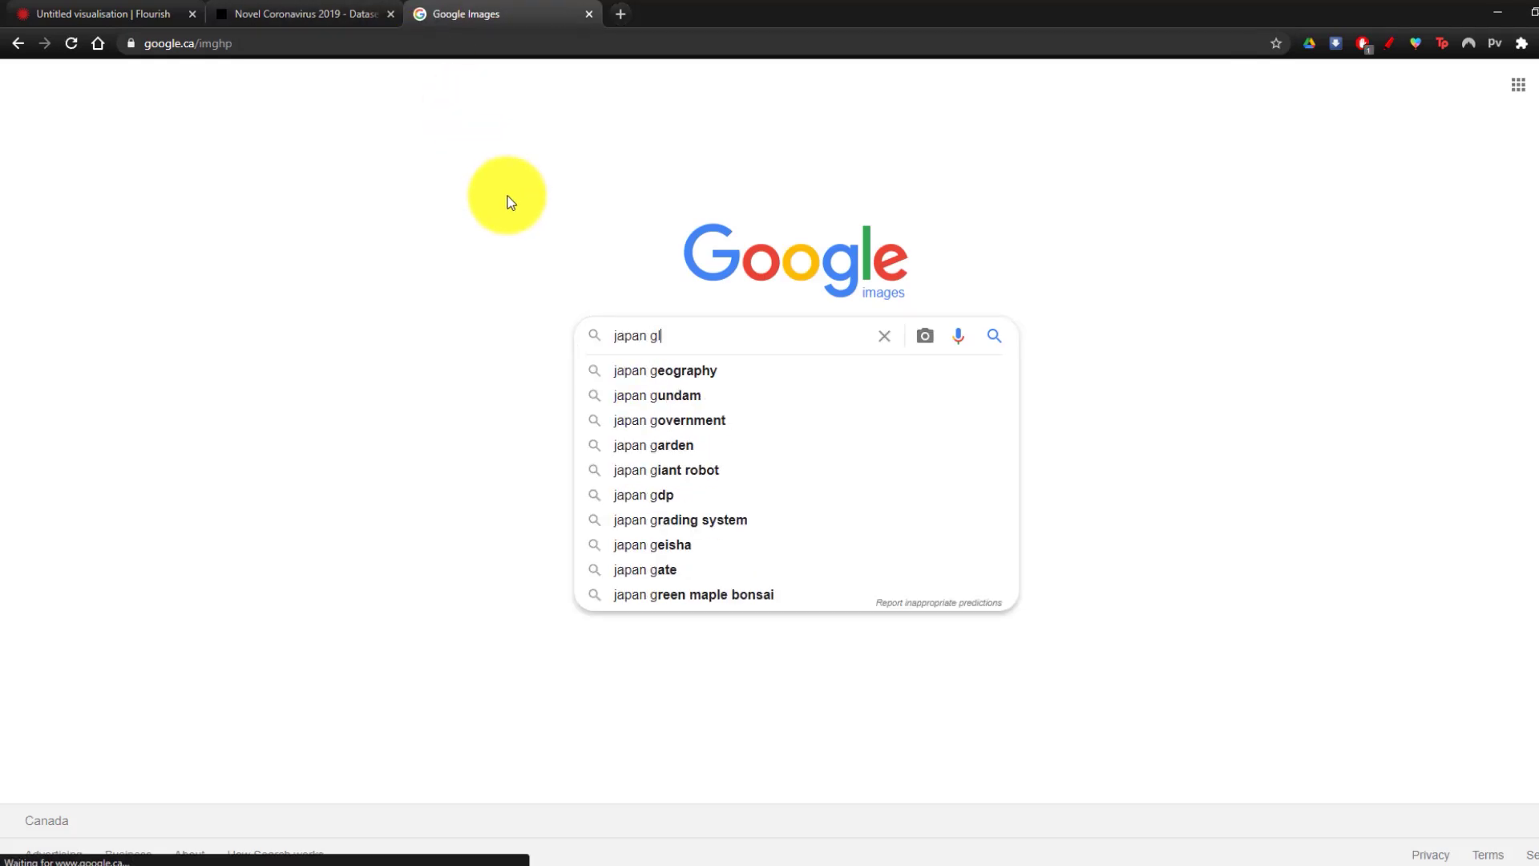
{"action": "key", "text": "BackSpace"}
{"action": "key", "text": "BackSpace"}
{"action": "type", "text": "flag"}
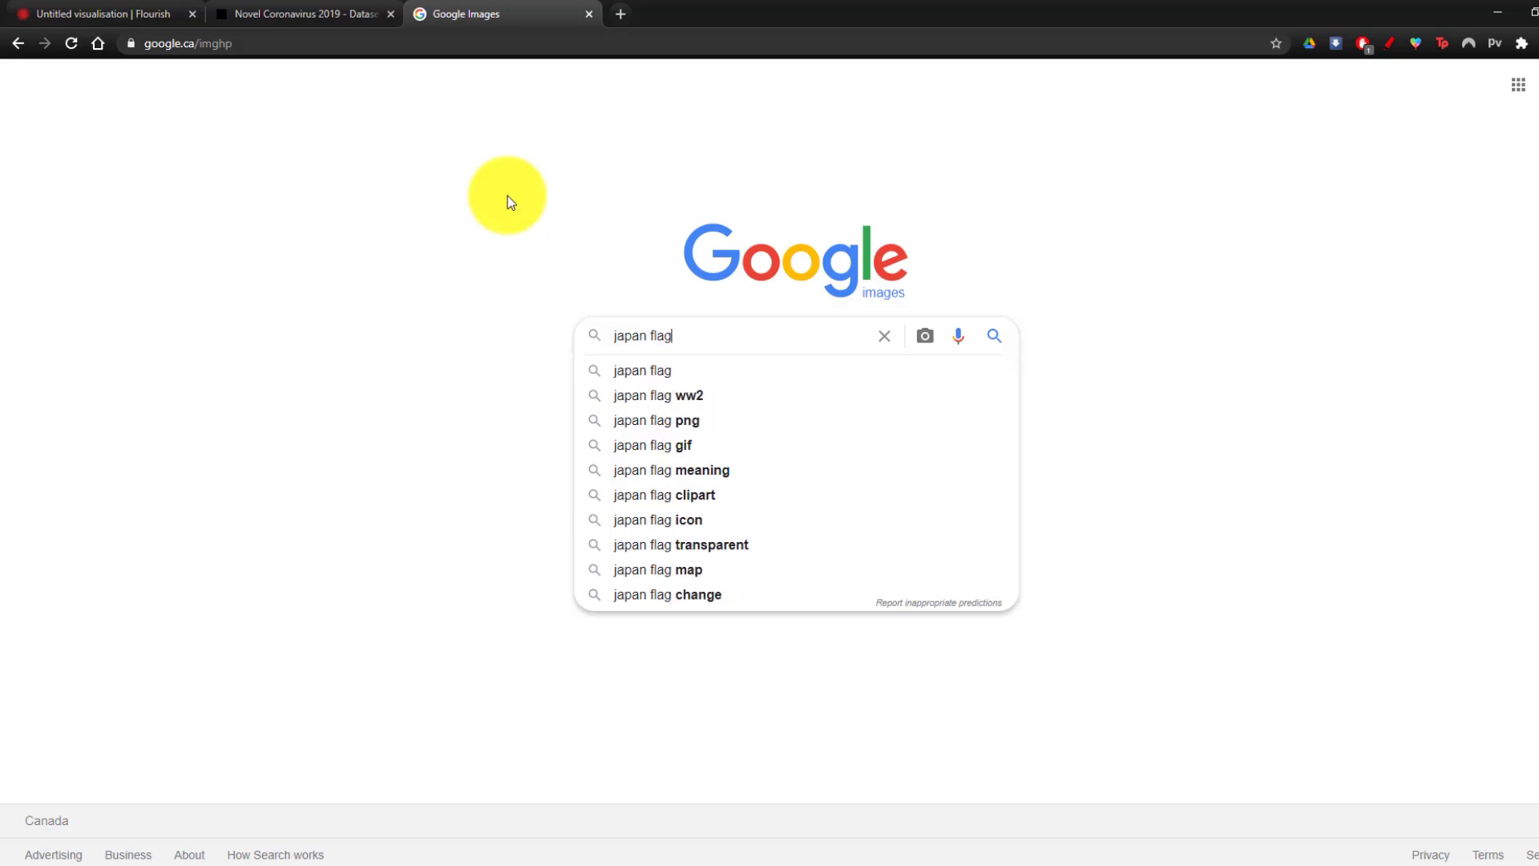
{"action": "key", "text": "Return"}
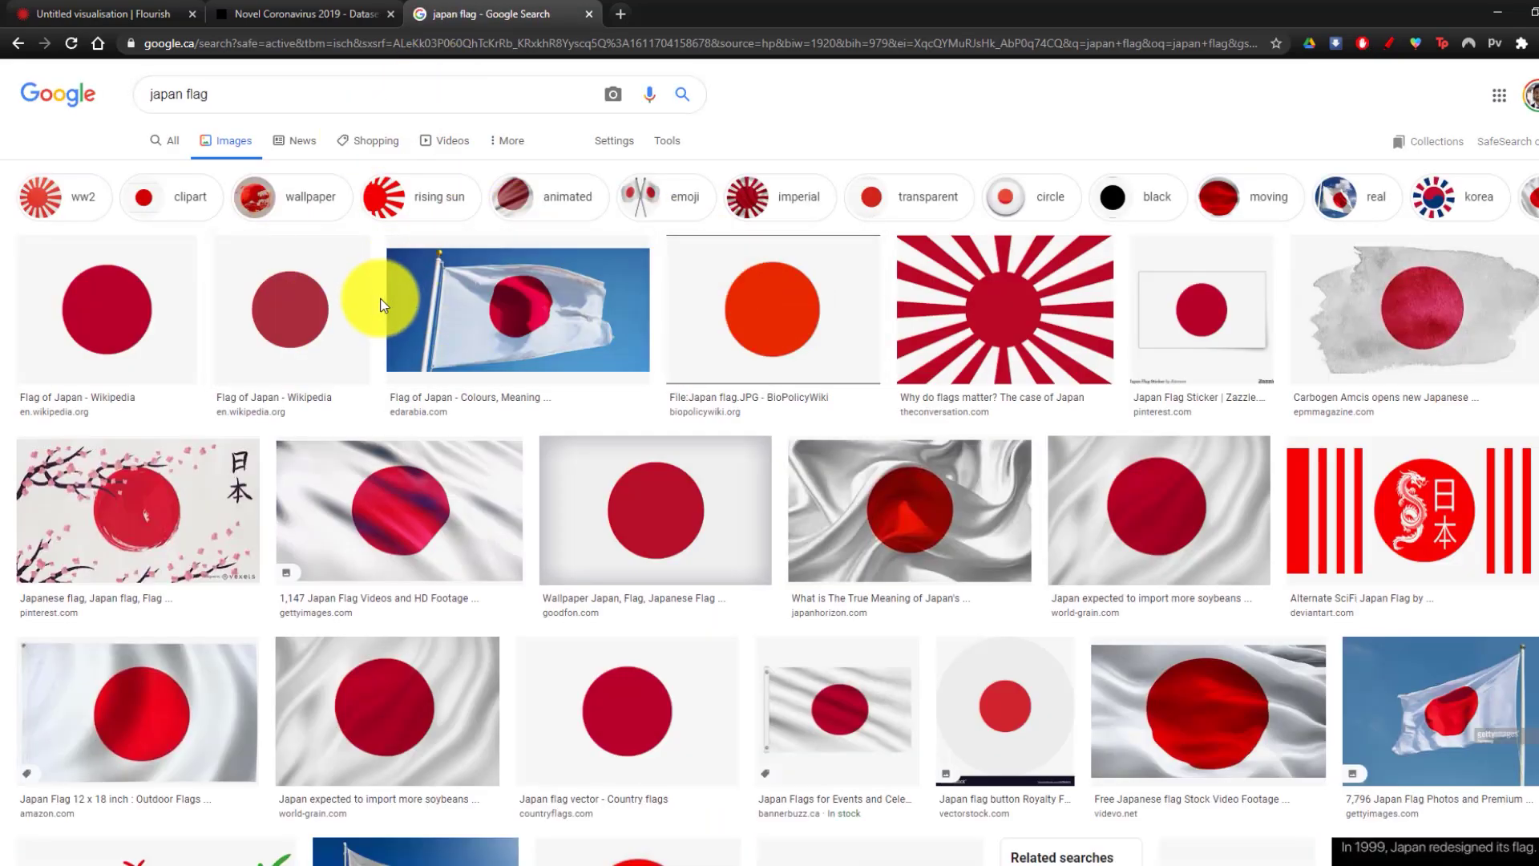
Step: Copy the image address of the Wikipedia Flag of Japan, then return to Flourish
{"action": "left_click", "coordinate": [353, 301]}
{"action": "right_click", "coordinate": [1174, 241]}
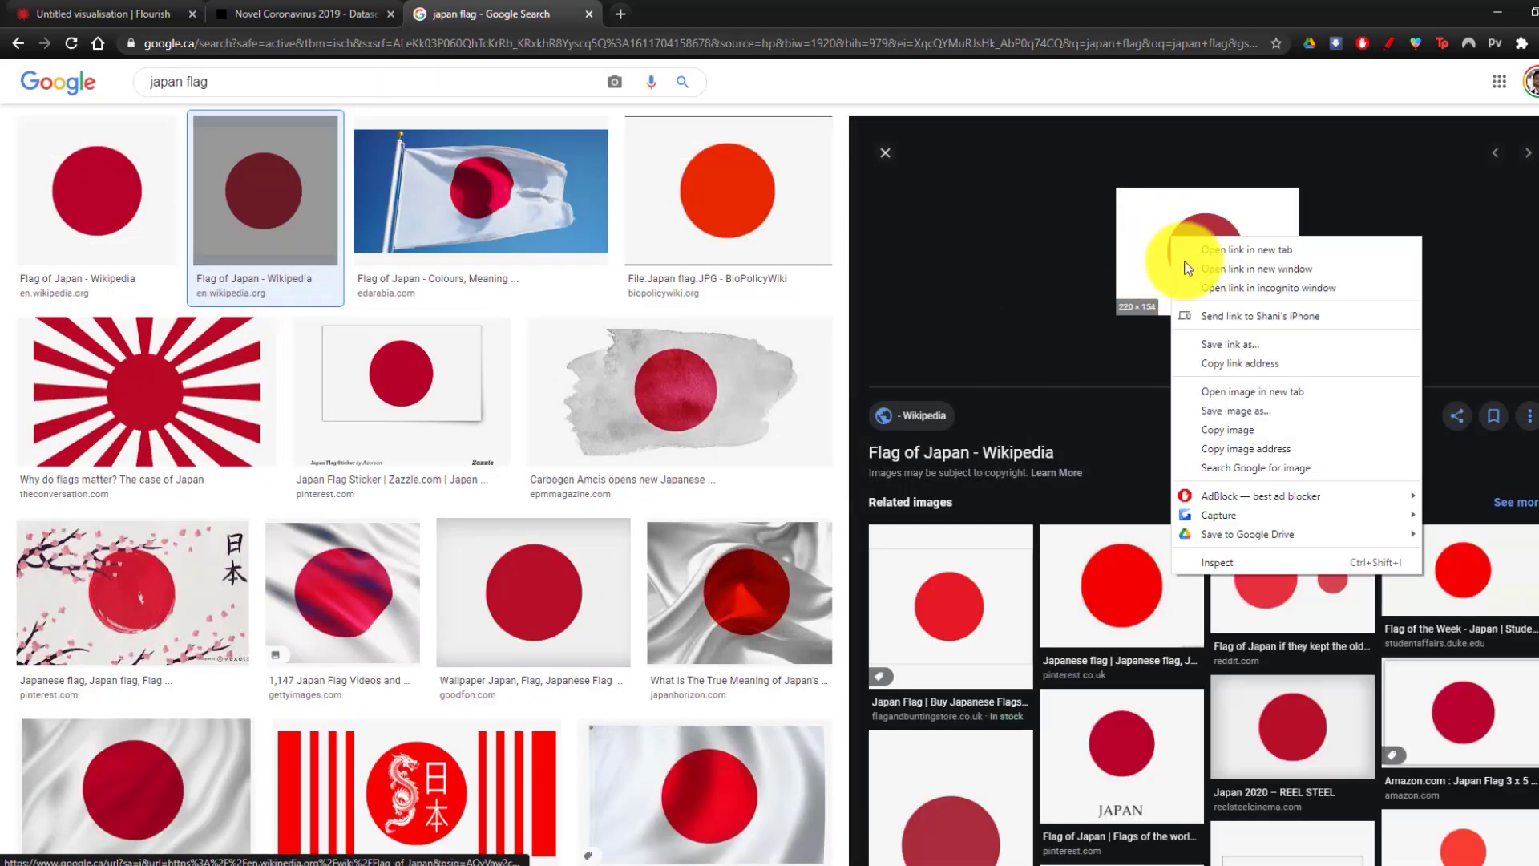
{"action": "left_click", "coordinate": [1245, 451]}
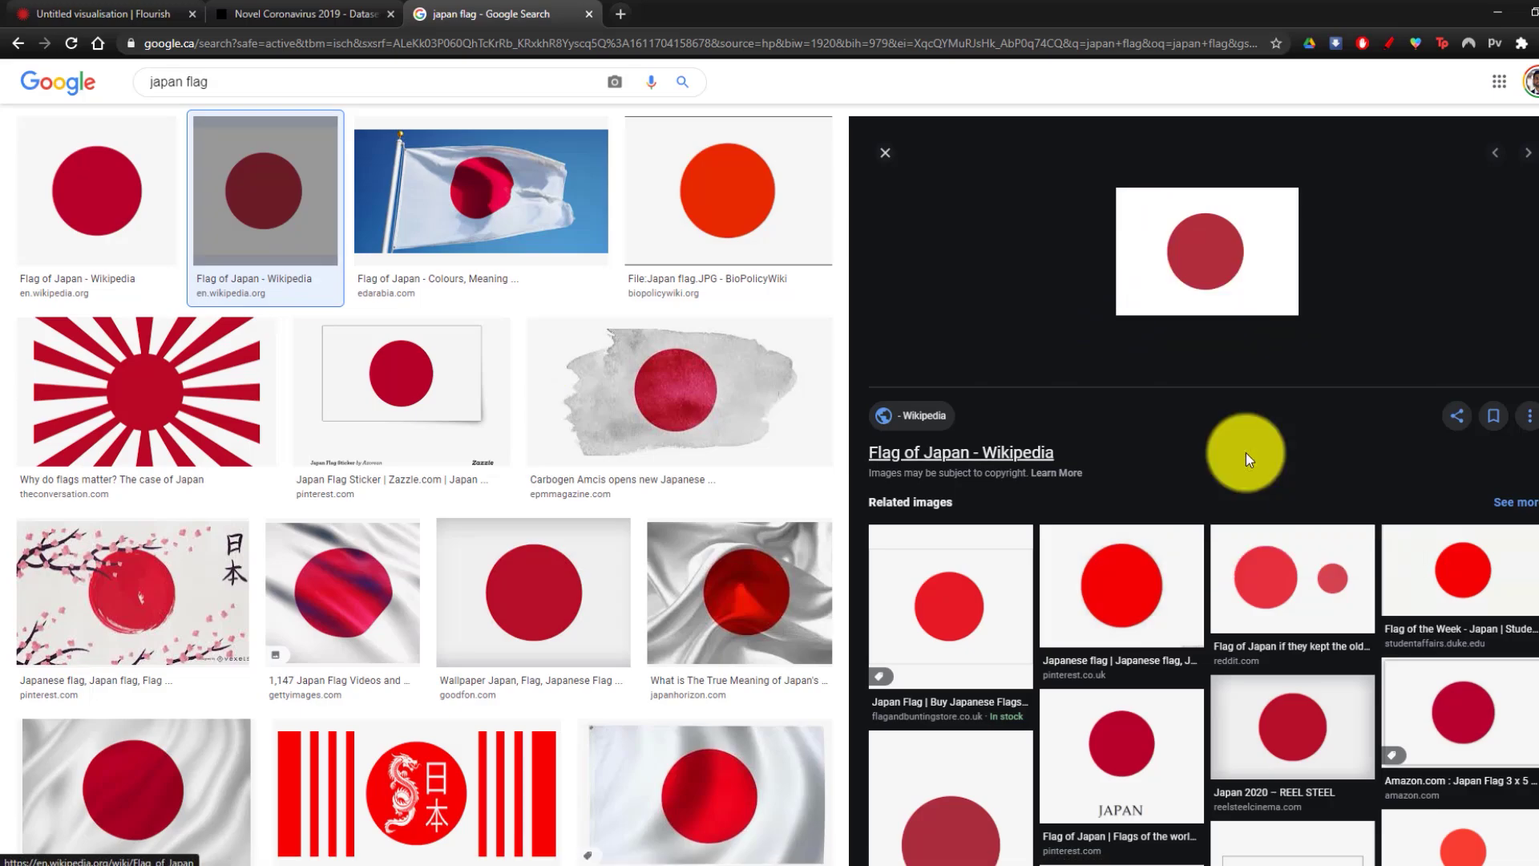
{"action": "left_click", "coordinate": [202, 11]}
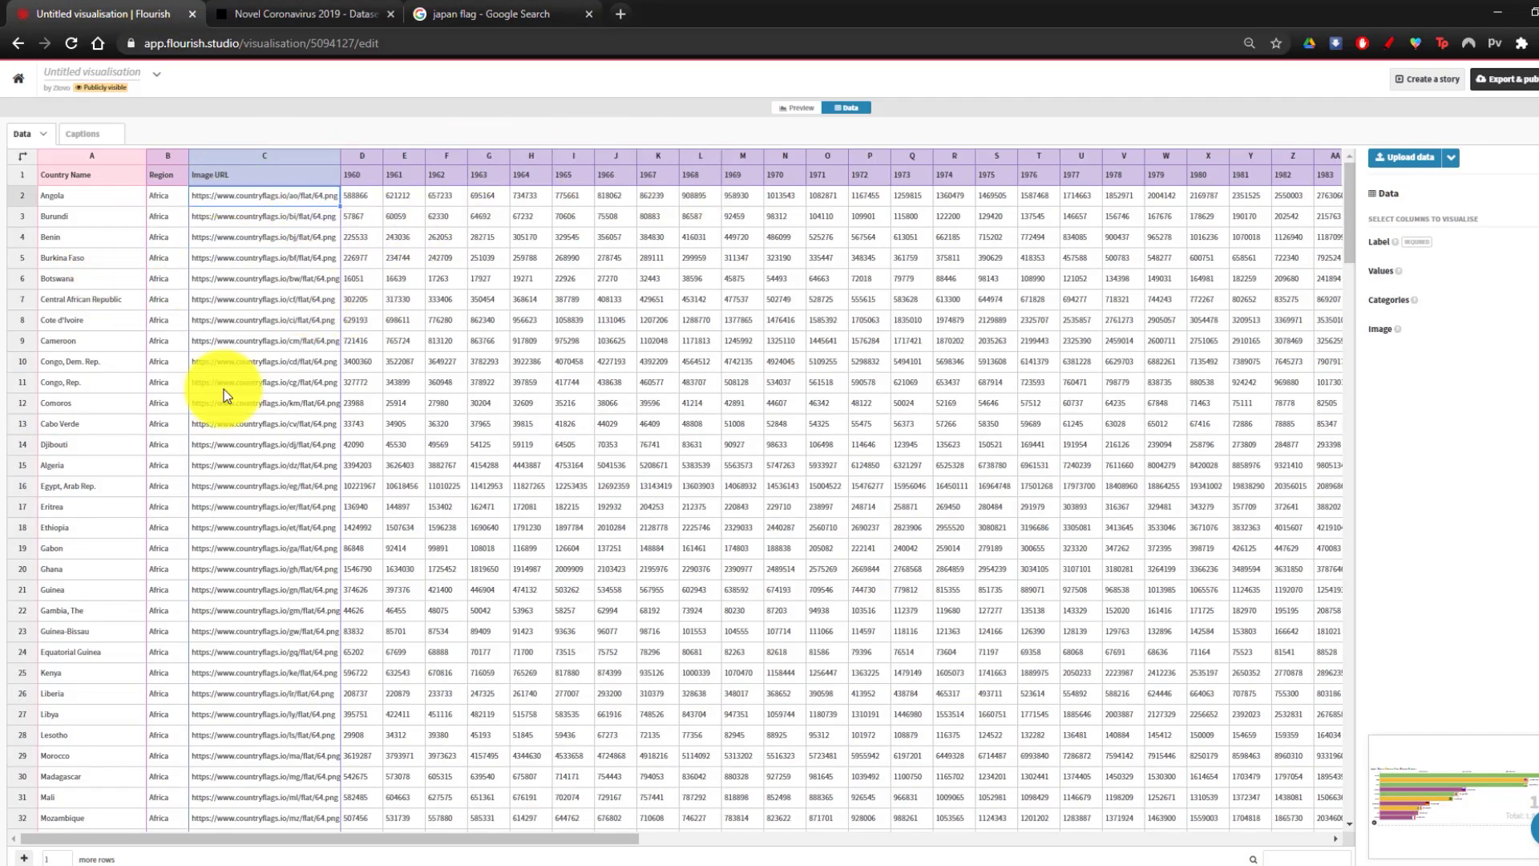
Step: Select all the sample country data with Ctrl+A and delete it, leaving an empty grid
{"action": "left_click_drag", "start_coordinate": [386, 231], "coordinate": [599, 483]}
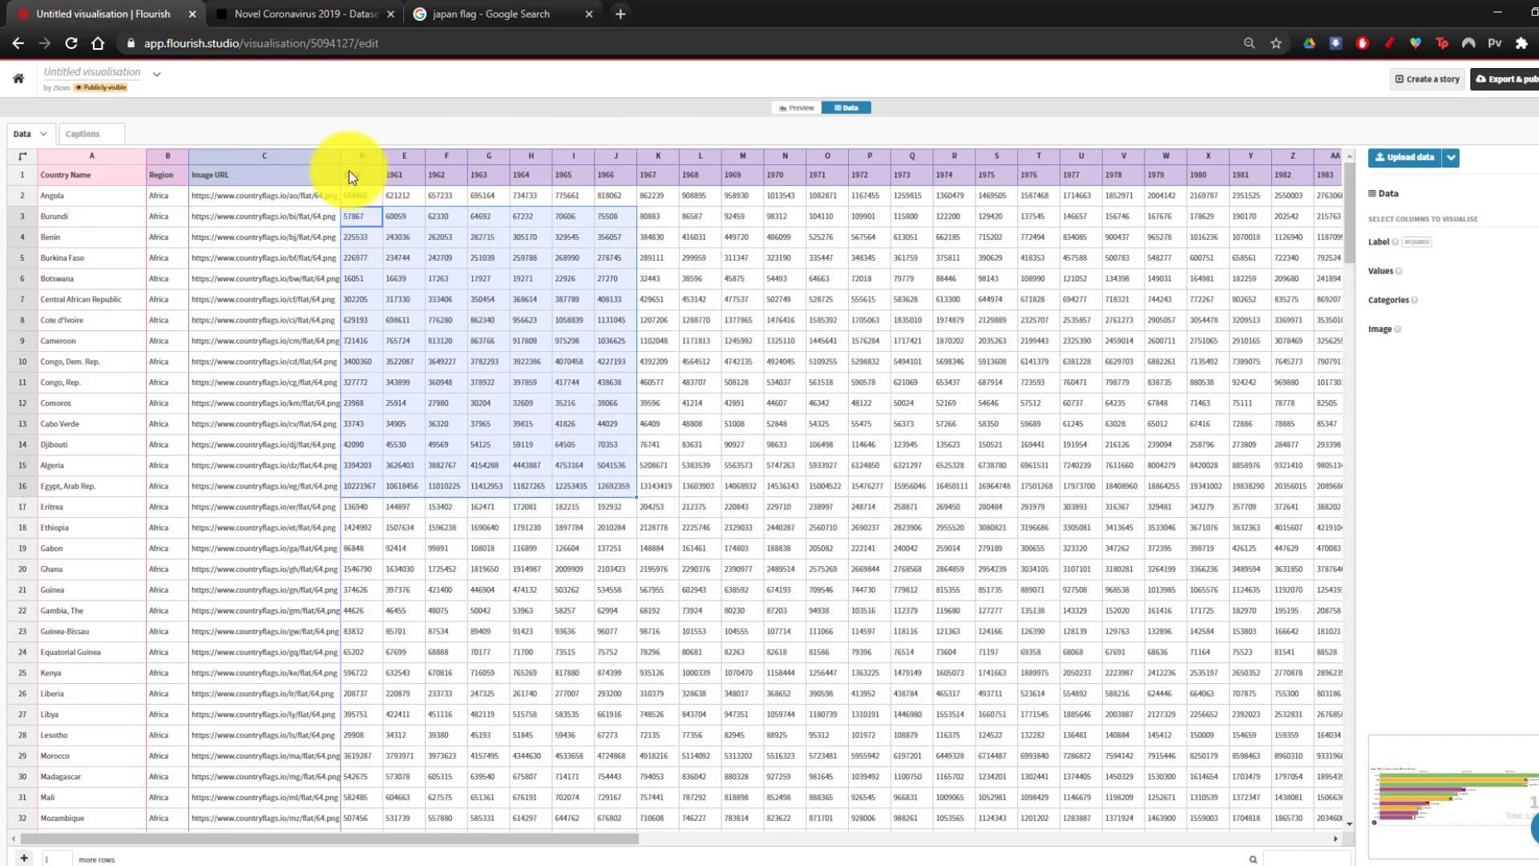
{"action": "left_click_drag", "start_coordinate": [349, 171], "coordinate": [777, 170]}
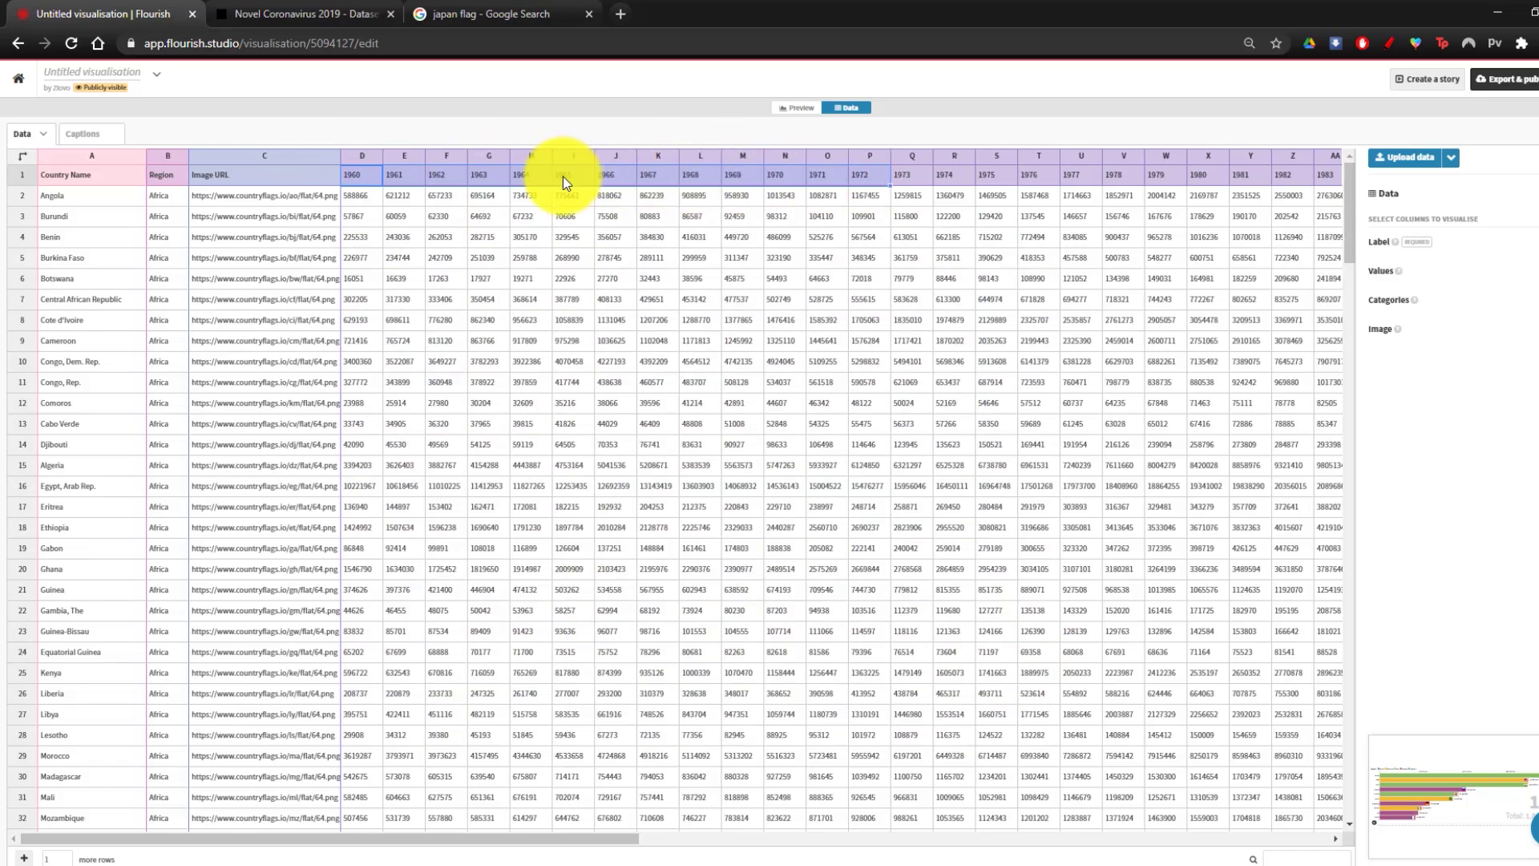
{"action": "left_click", "coordinate": [471, 340]}
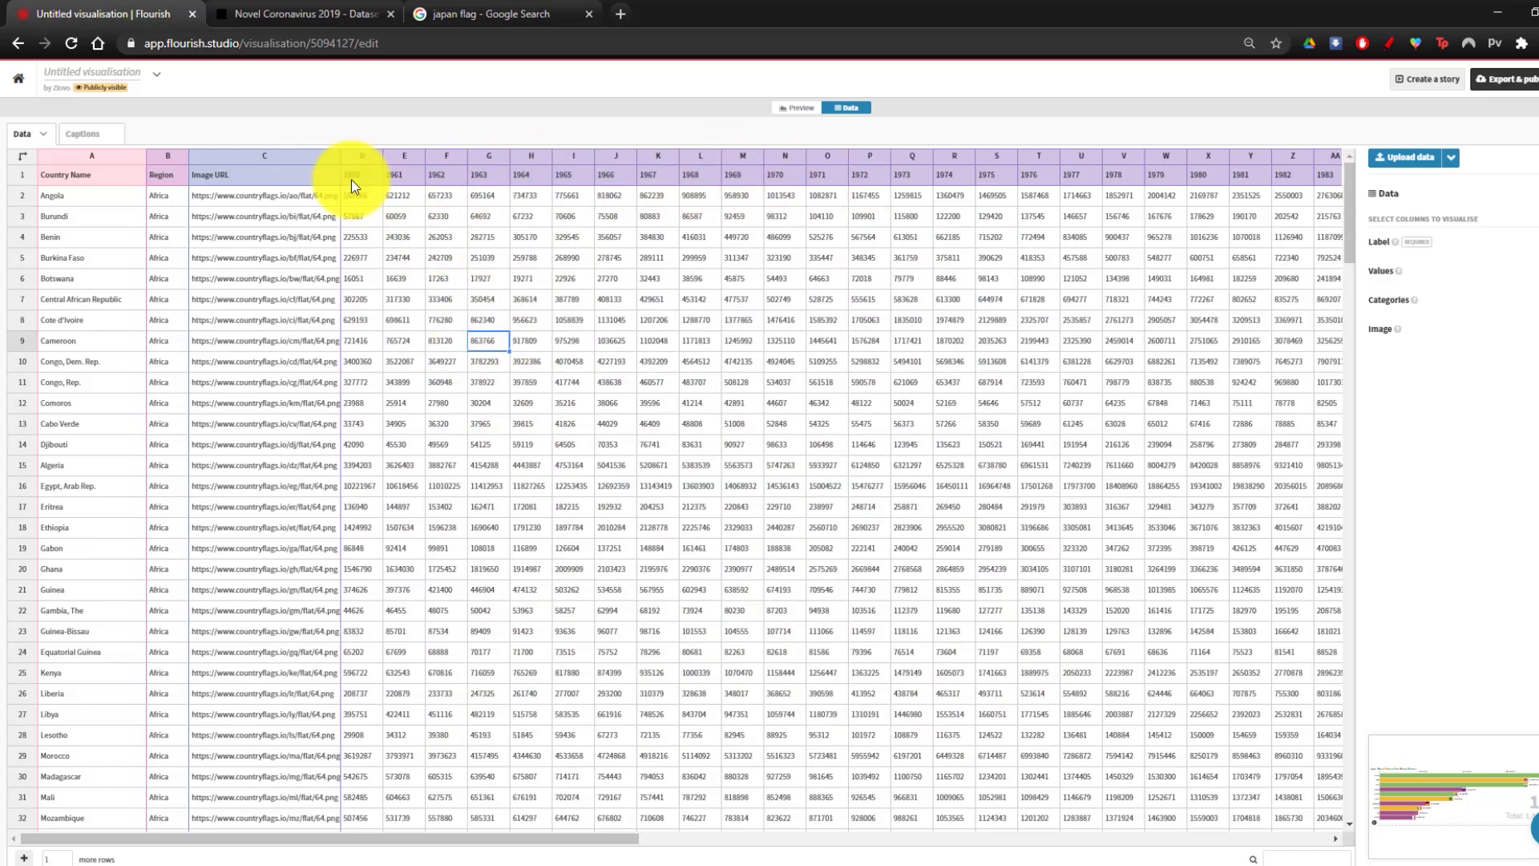
{"action": "left_click", "coordinate": [677, 417]}
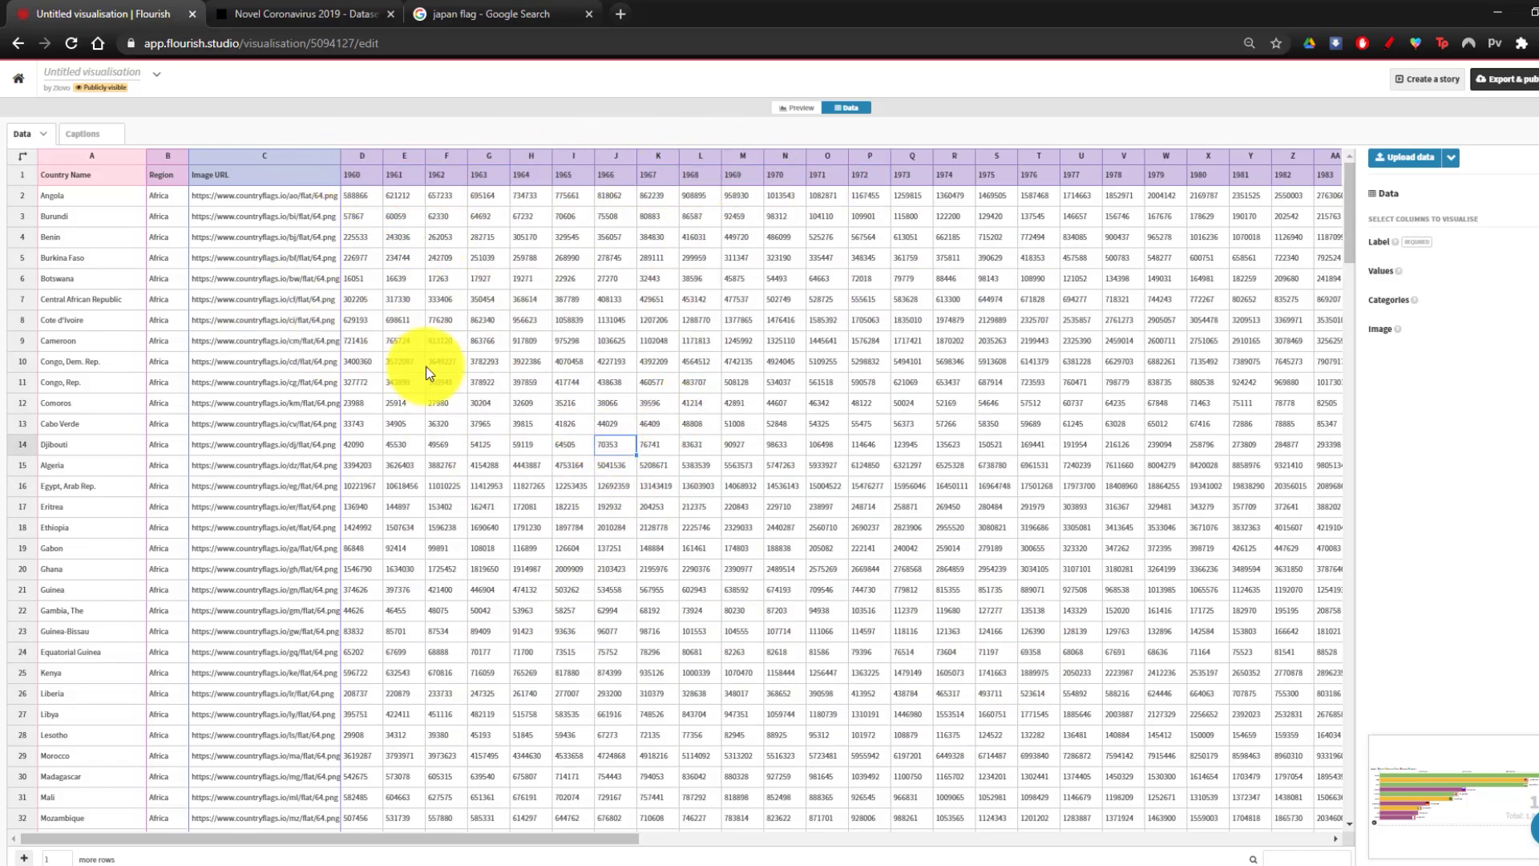
{"action": "key", "text": "ctrl+a"}
{"action": "key", "text": "Delete"}
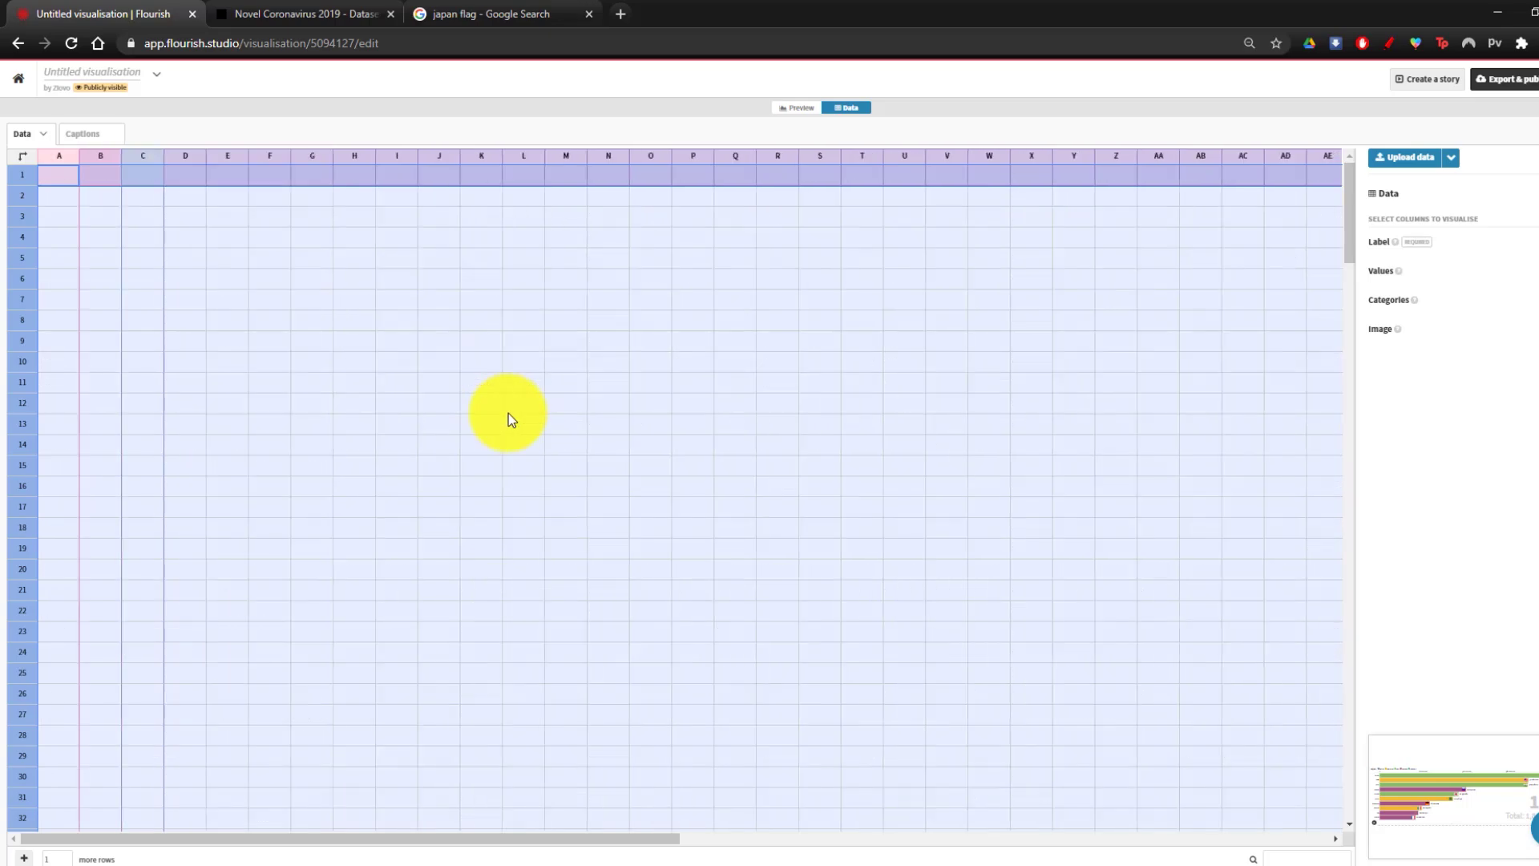
{"action": "left_click", "coordinate": [508, 412]}
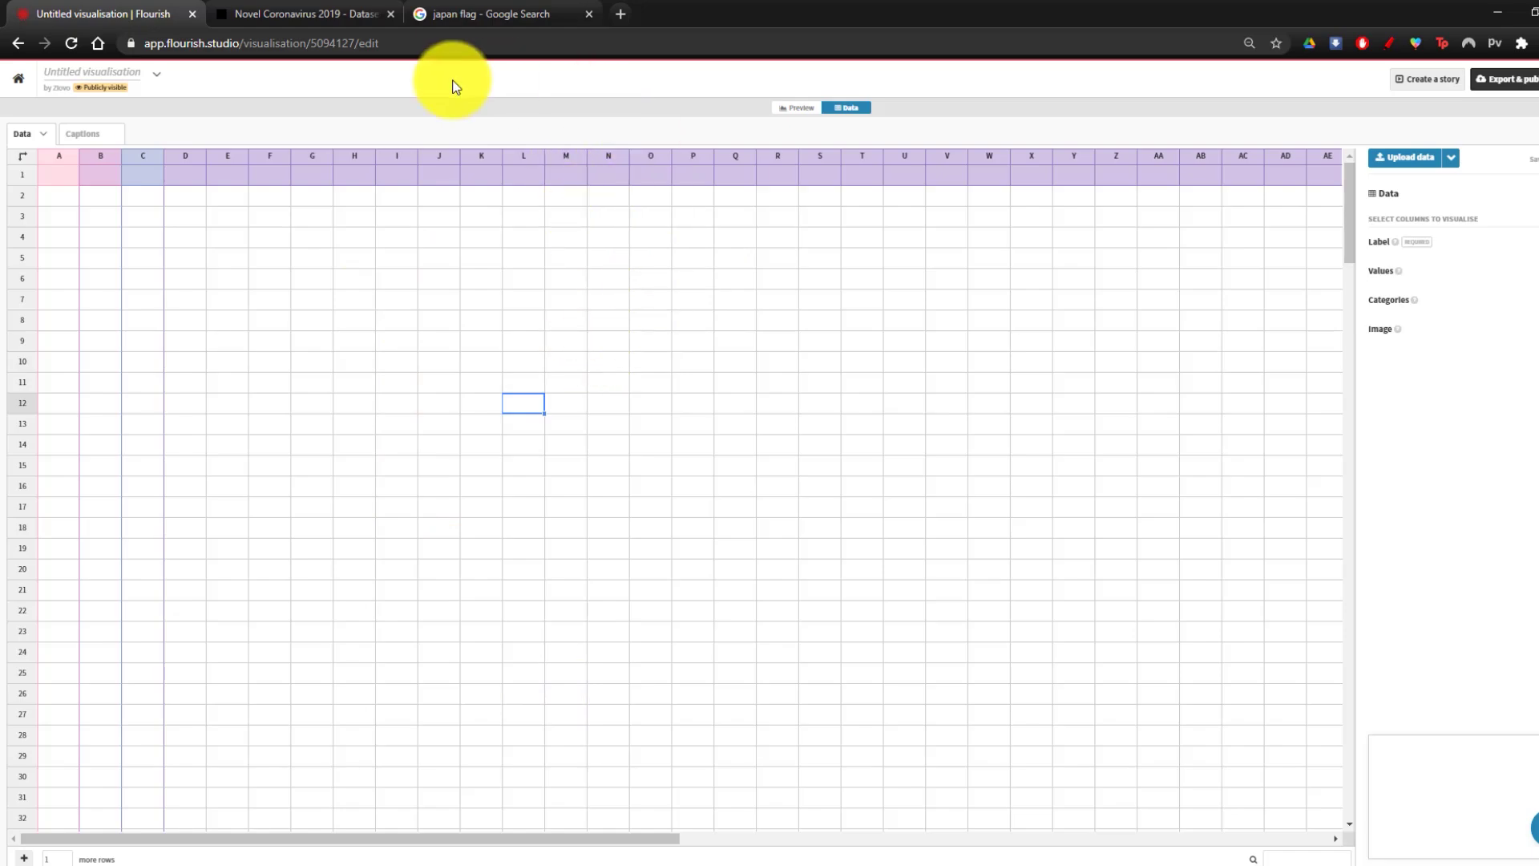
Step: Arrange Chrome and Excel side by side and hide the pivot field list
{"action": "left_click_drag", "start_coordinate": [1012, 2], "coordinate": [561, 311]}
{"action": "left_click_drag", "start_coordinate": [1117, 11], "coordinate": [1538, 16]}
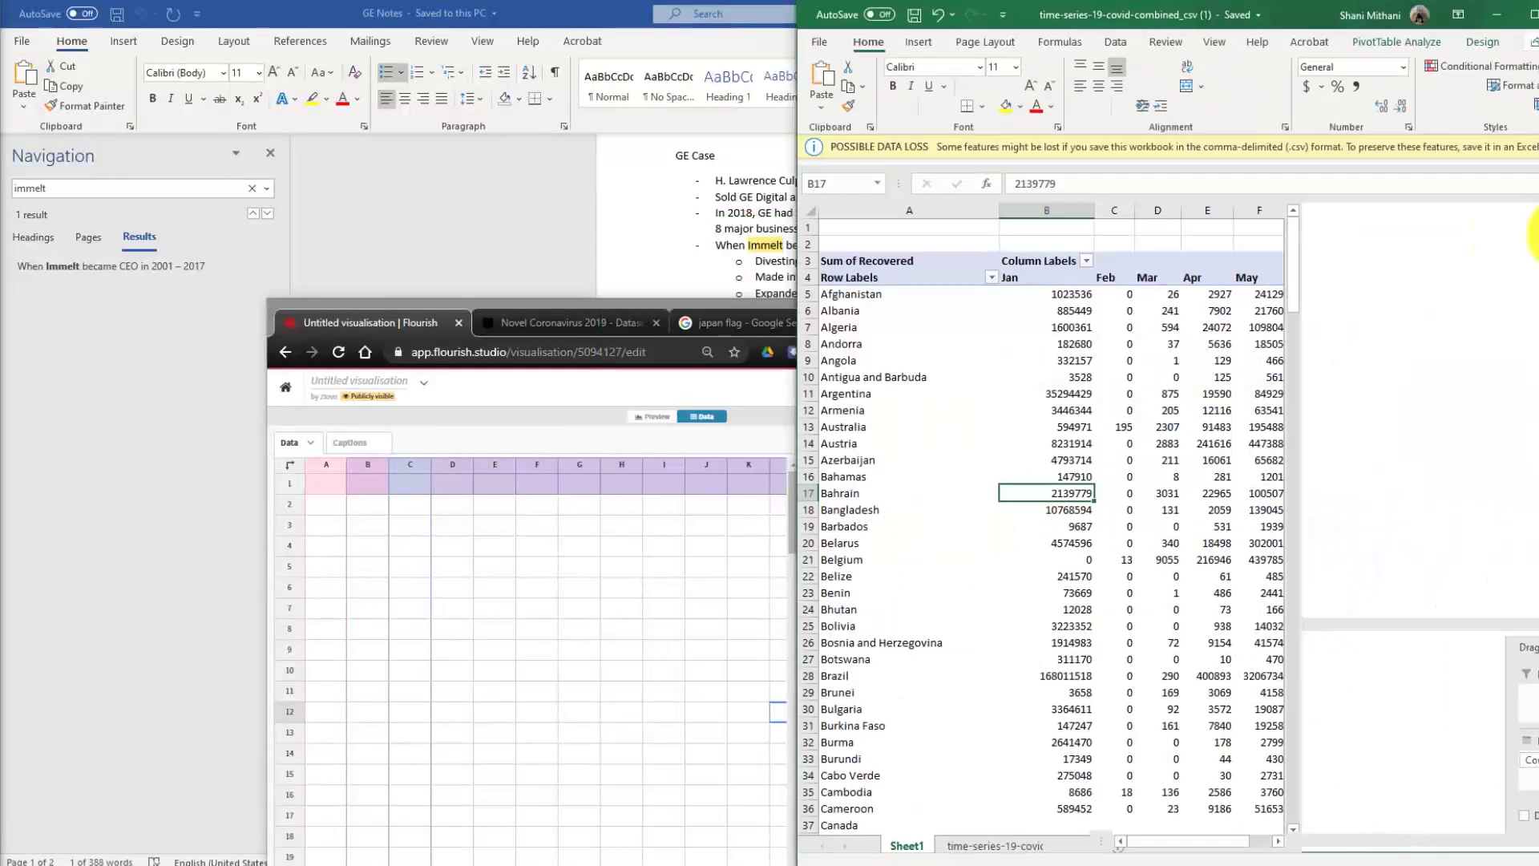
{"action": "left_click", "coordinate": [529, 401]}
{"action": "left_click", "coordinate": [1534, 228]}
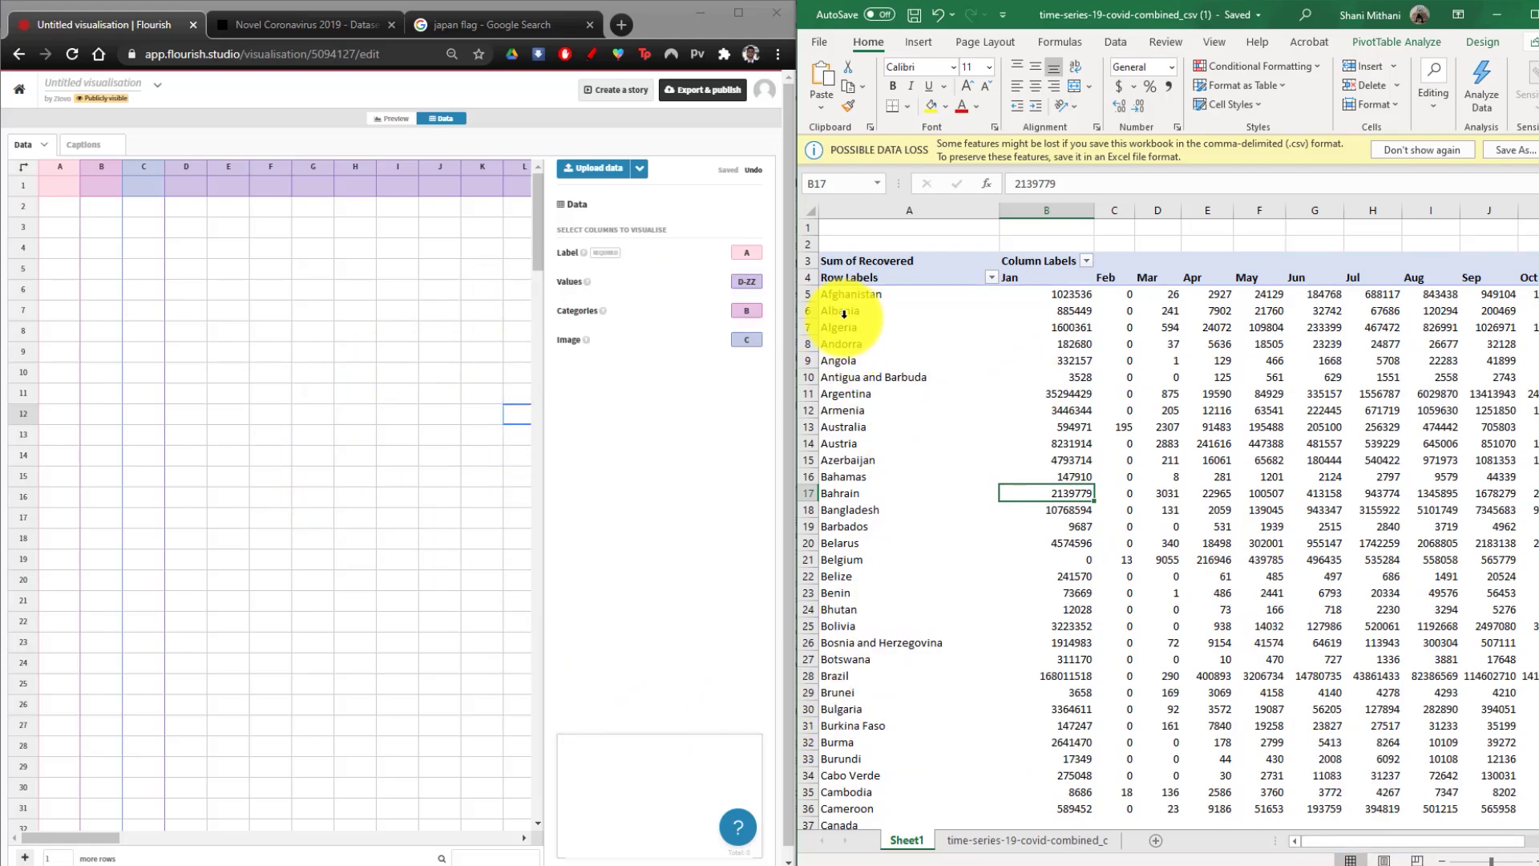
Step: Enter the heading Country in cell A1 of the Flourish data sheet
{"action": "left_click", "coordinate": [64, 183]}
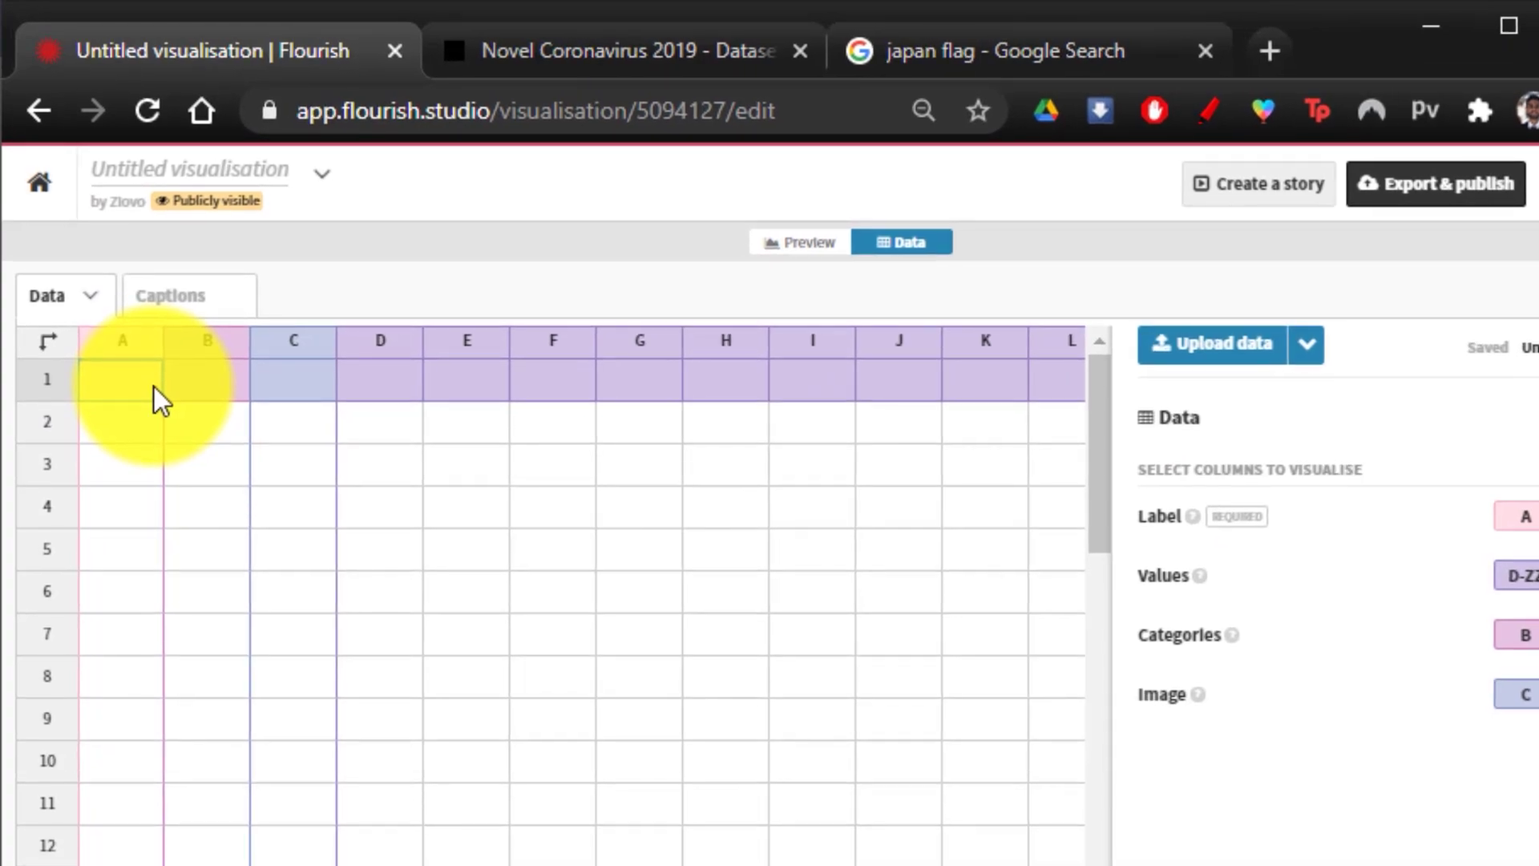
{"action": "type", "text": "Country"}
{"action": "key", "text": "Tab"}
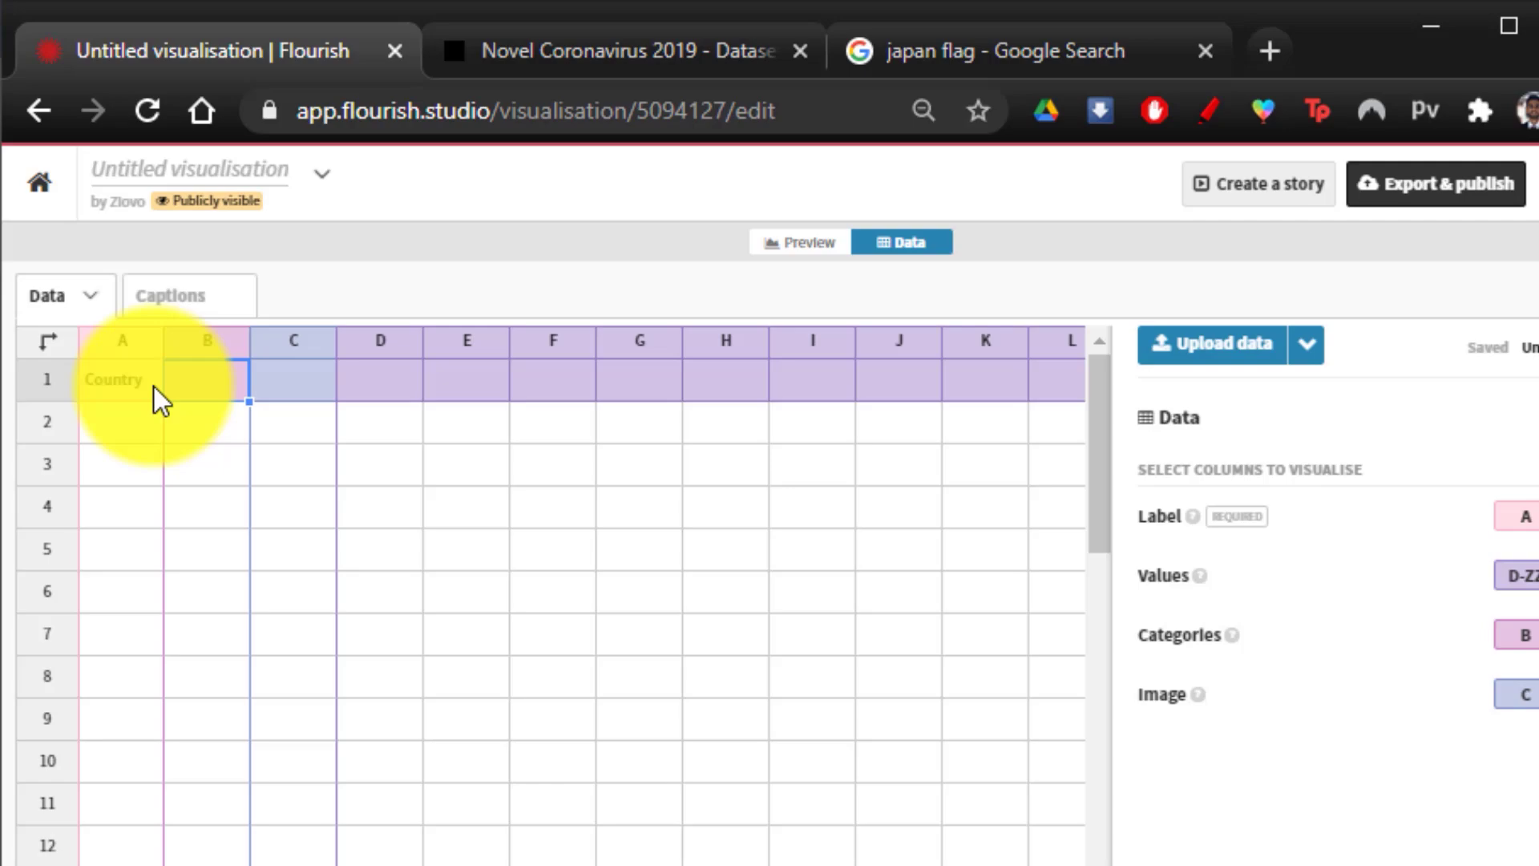
{"action": "key", "text": "Tab"}
{"action": "key", "text": "Tab"}
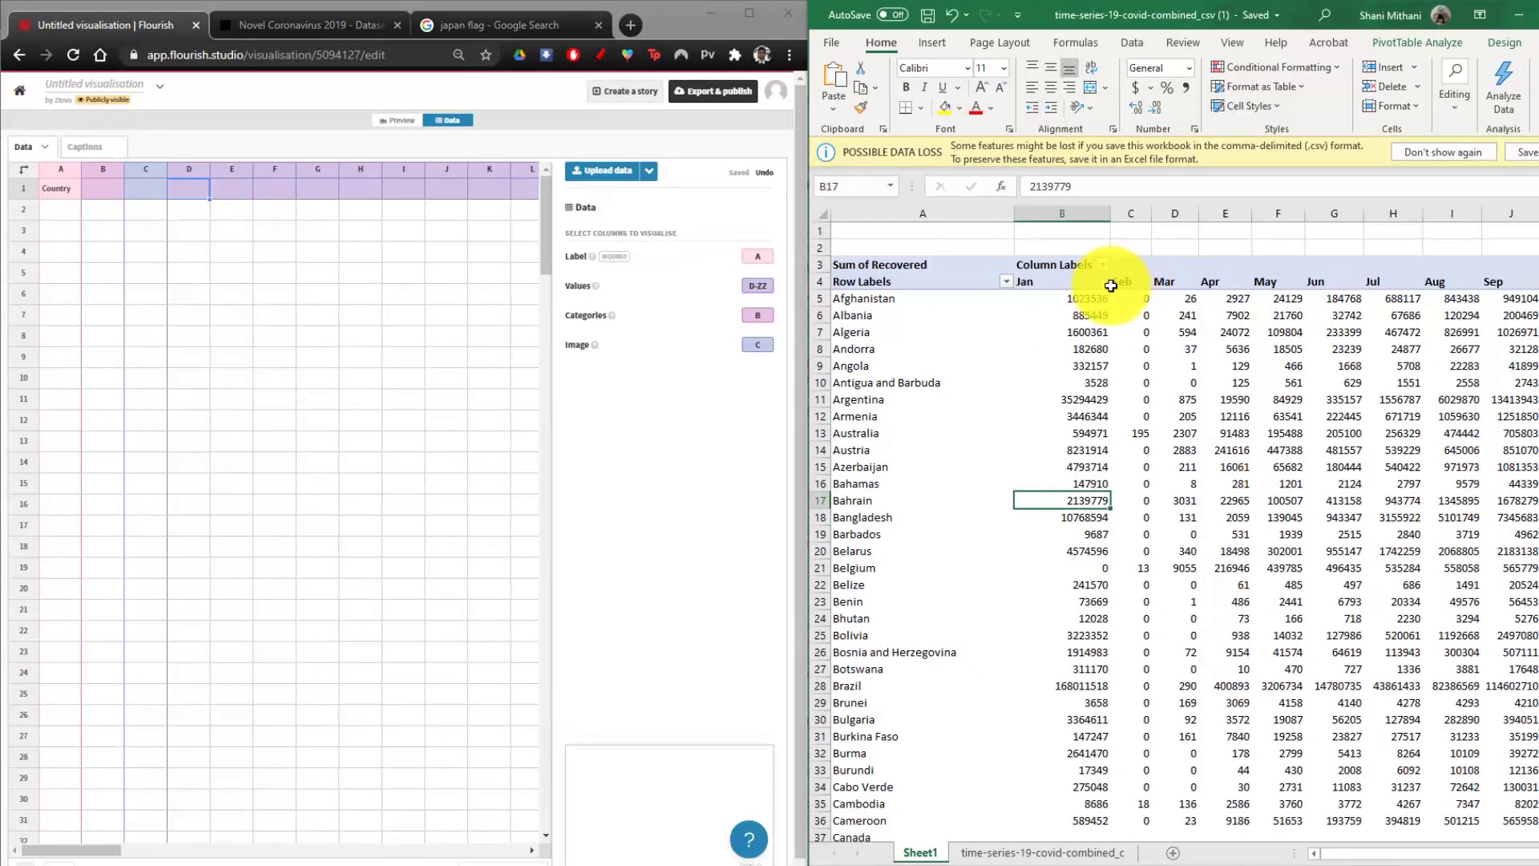
Step: Copy the pivot's month headings from Feb onward into Flourish row 1 starting at D1
{"action": "left_click", "coordinate": [1130, 281]}
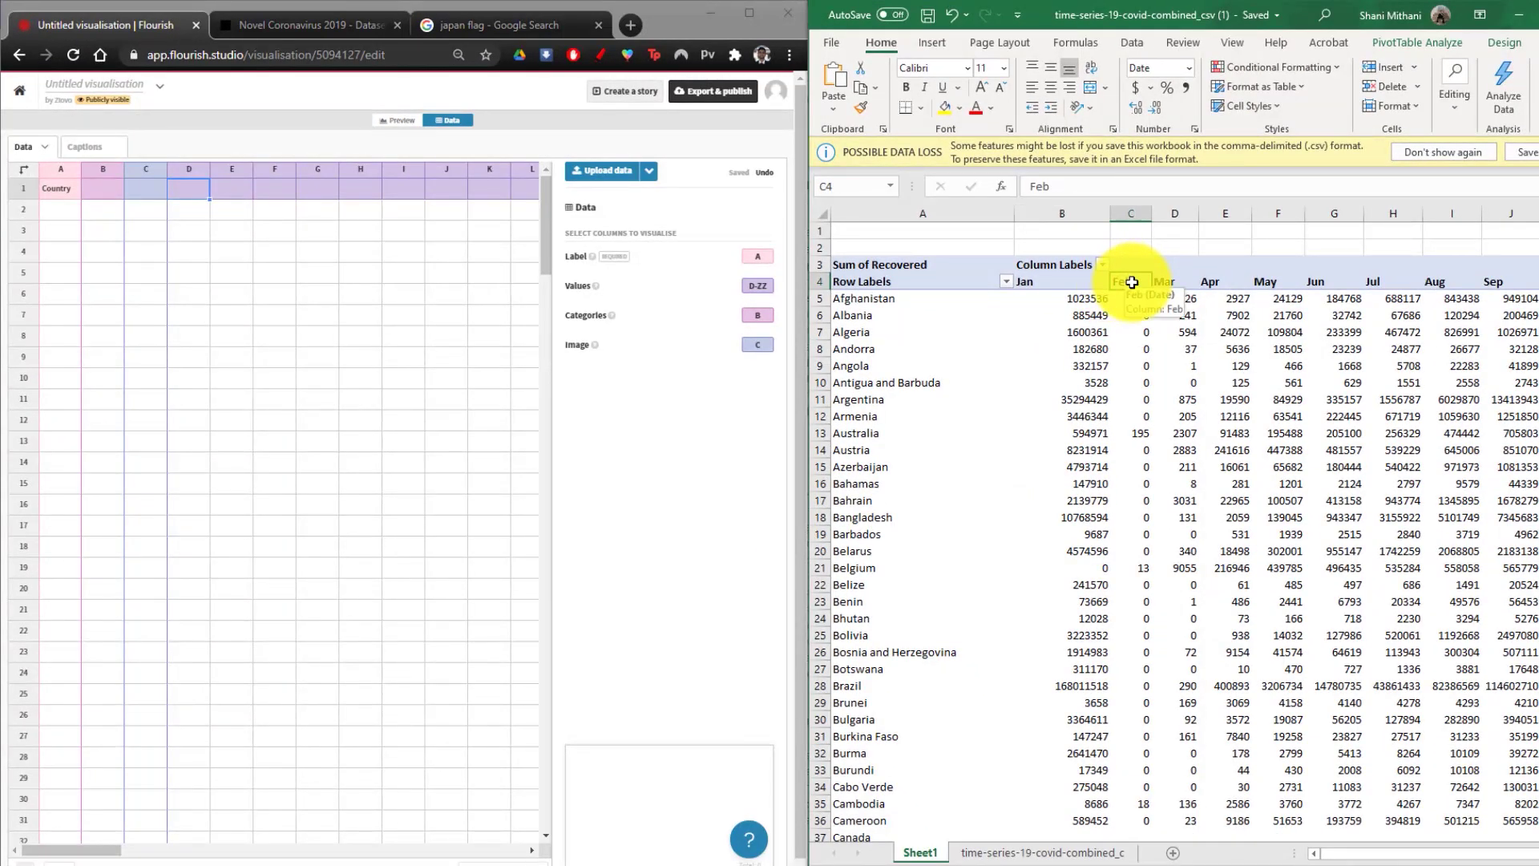
{"action": "key", "text": "shift+Right"}
{"action": "key", "text": "shift+Right"}
{"action": "key", "text": "shift+Right"}
{"action": "key", "text": "shift+Right"}
{"action": "key", "text": "shift+Right"}
{"action": "key", "text": "shift+Right"}
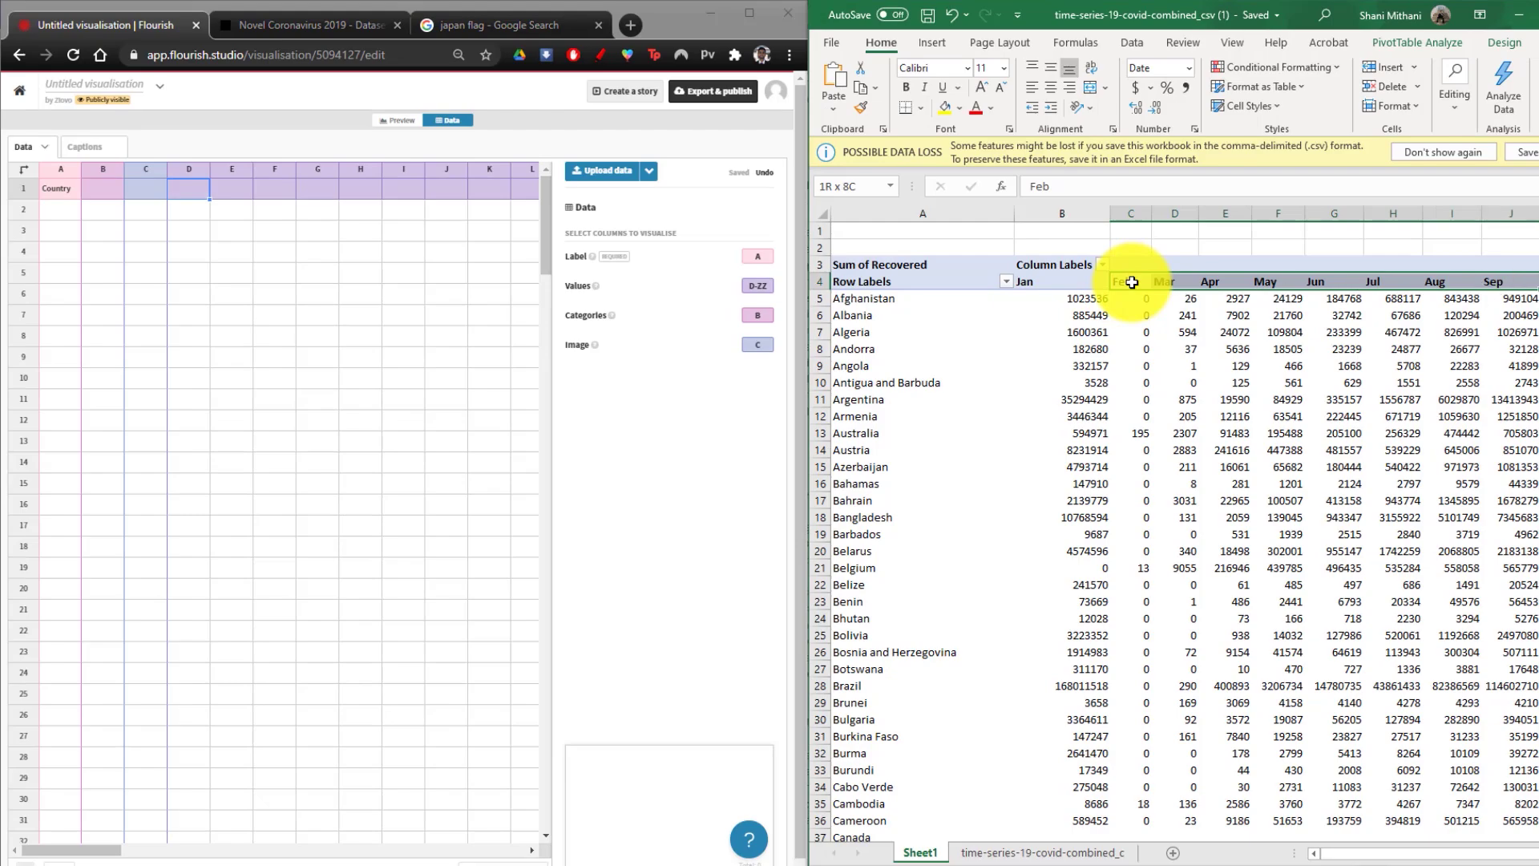
{"action": "key", "text": "shift+Right"}
{"action": "key", "text": "shift+Right"}
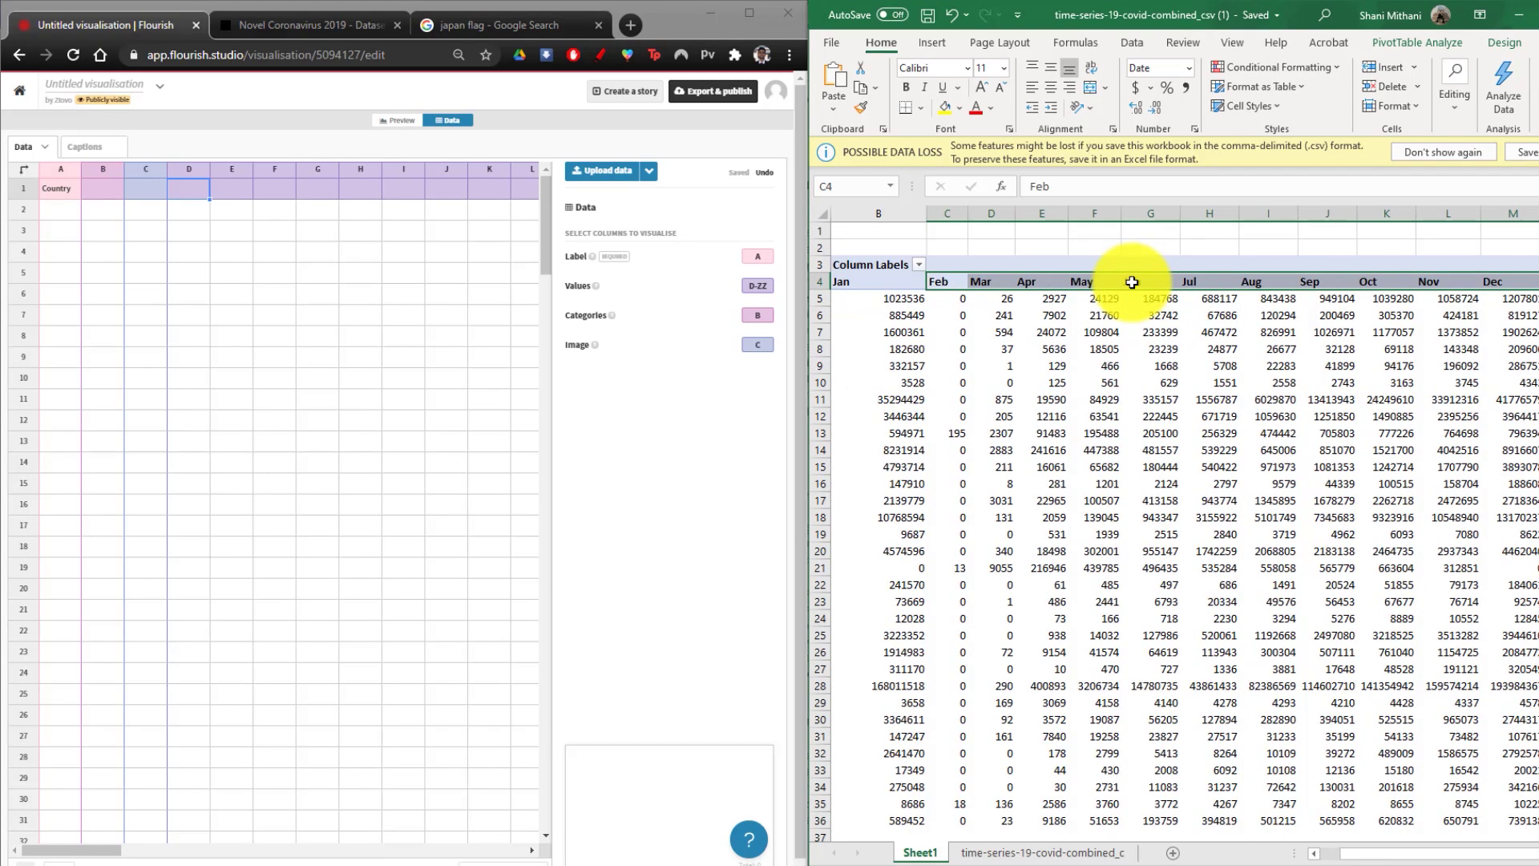
{"action": "key", "text": "ctrl+c"}
{"action": "left_click", "coordinate": [185, 183]}
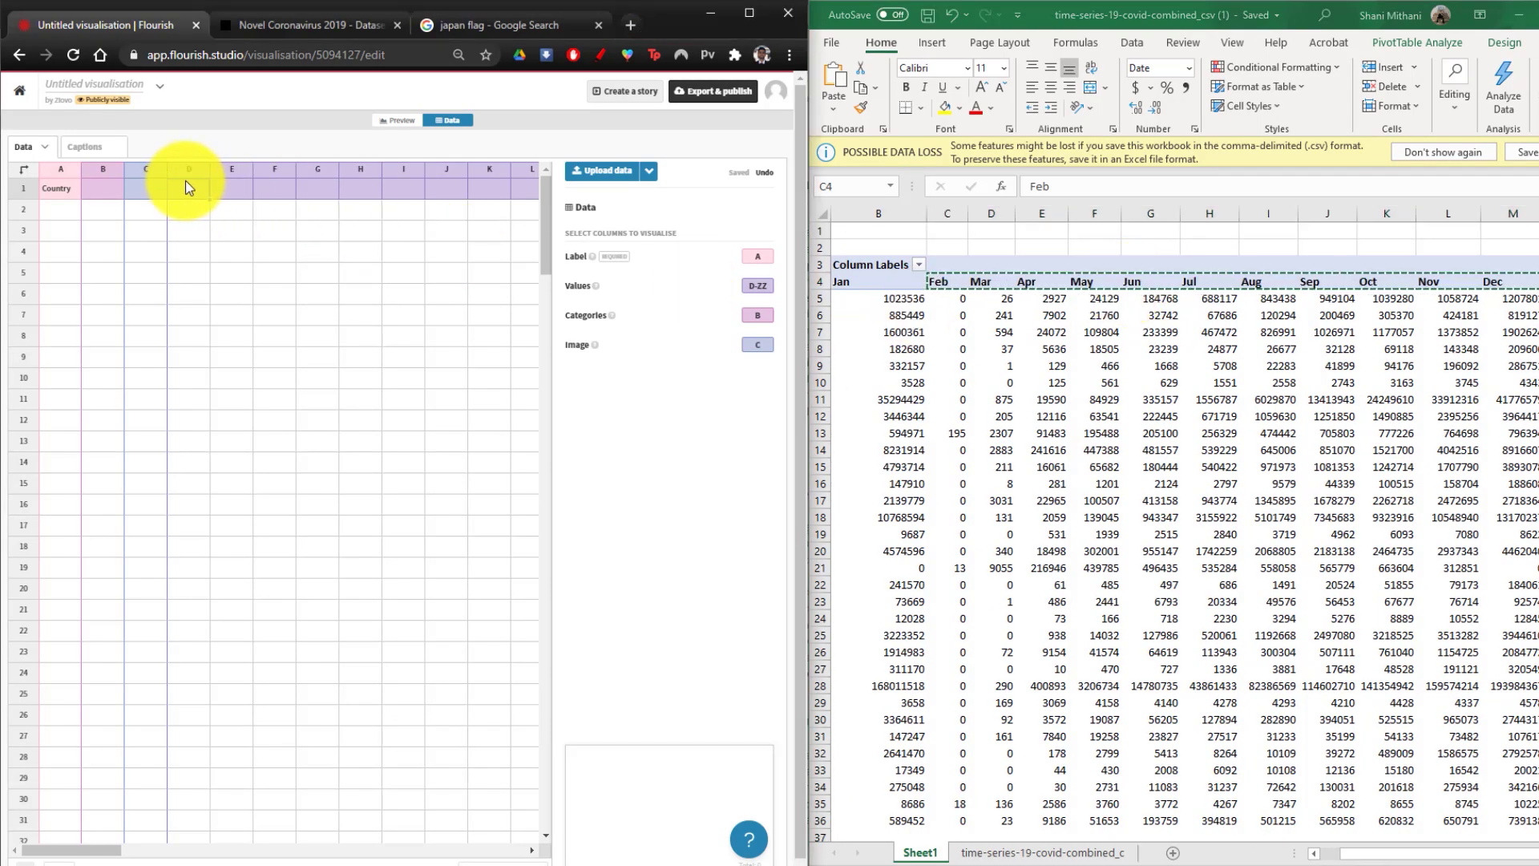
{"action": "key", "text": "ctrl+v"}
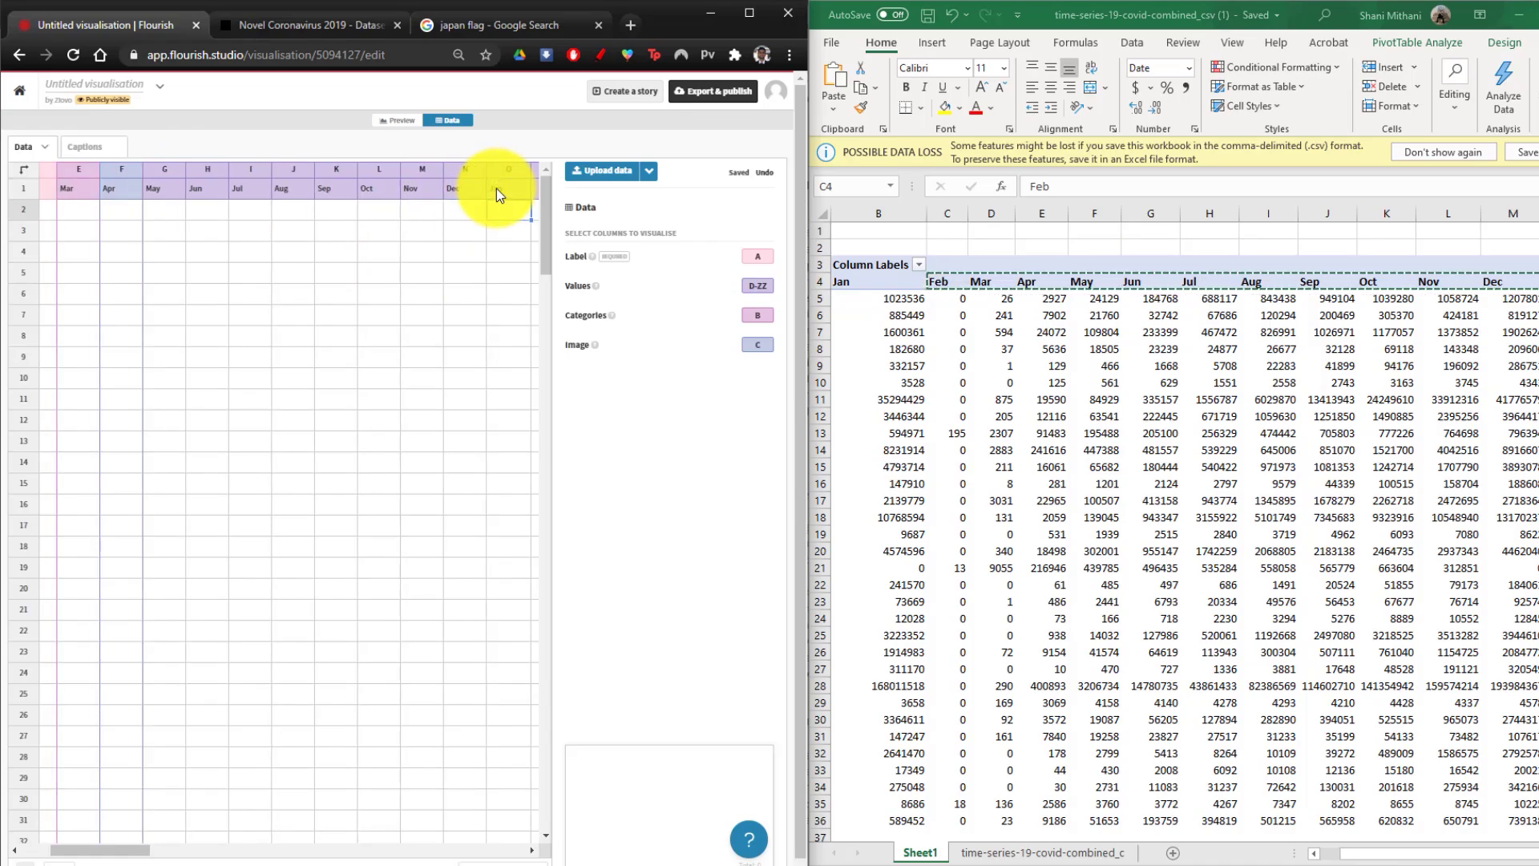
Step: Delete the empty columns P through BI from the Flourish sheet
{"action": "key", "text": "ctrl+Down"}
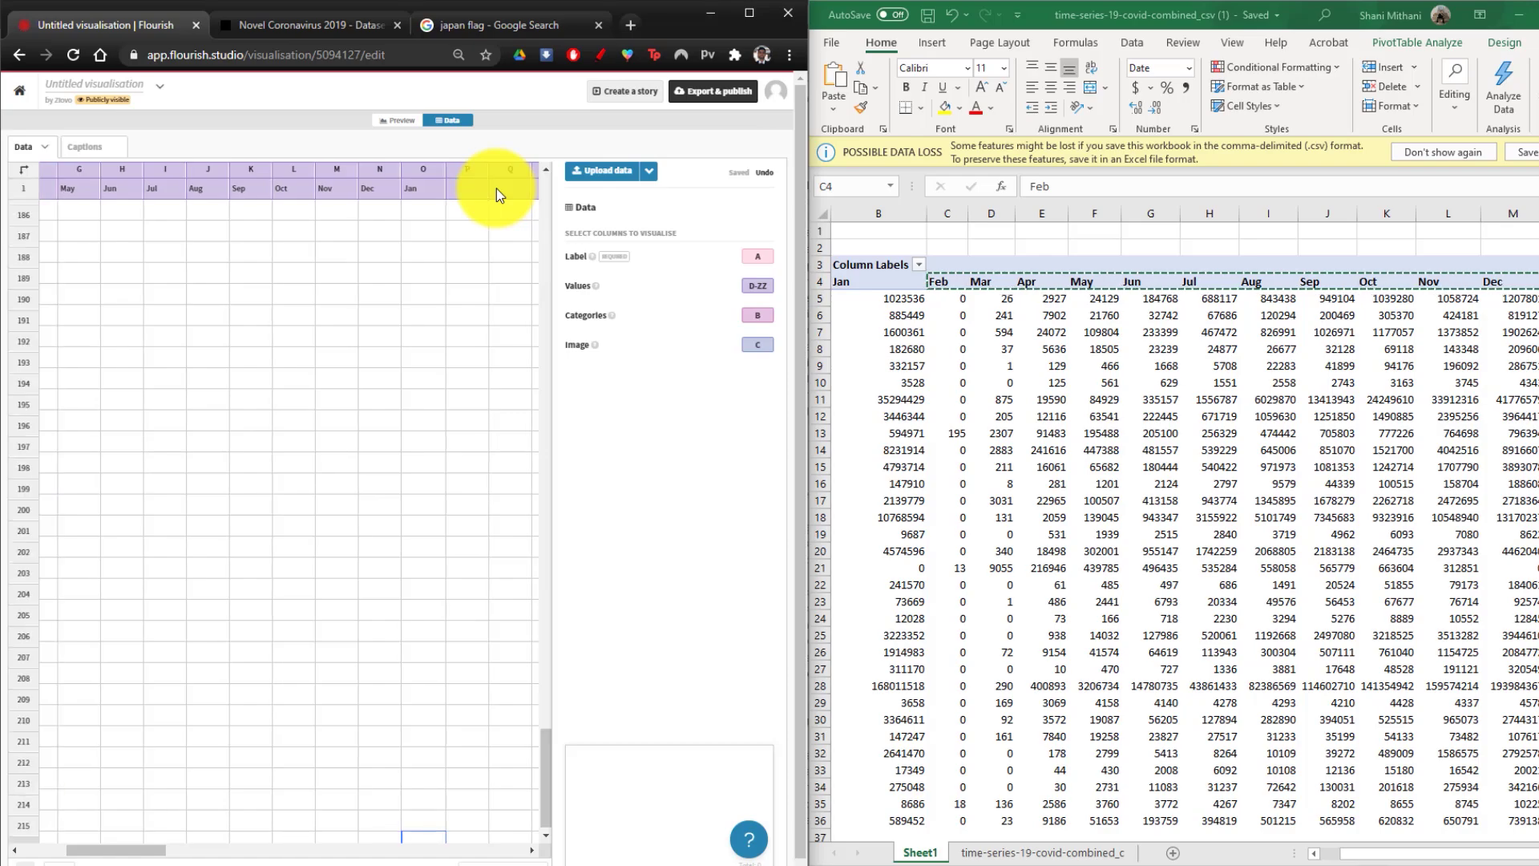
{"action": "left_click", "coordinate": [475, 176]}
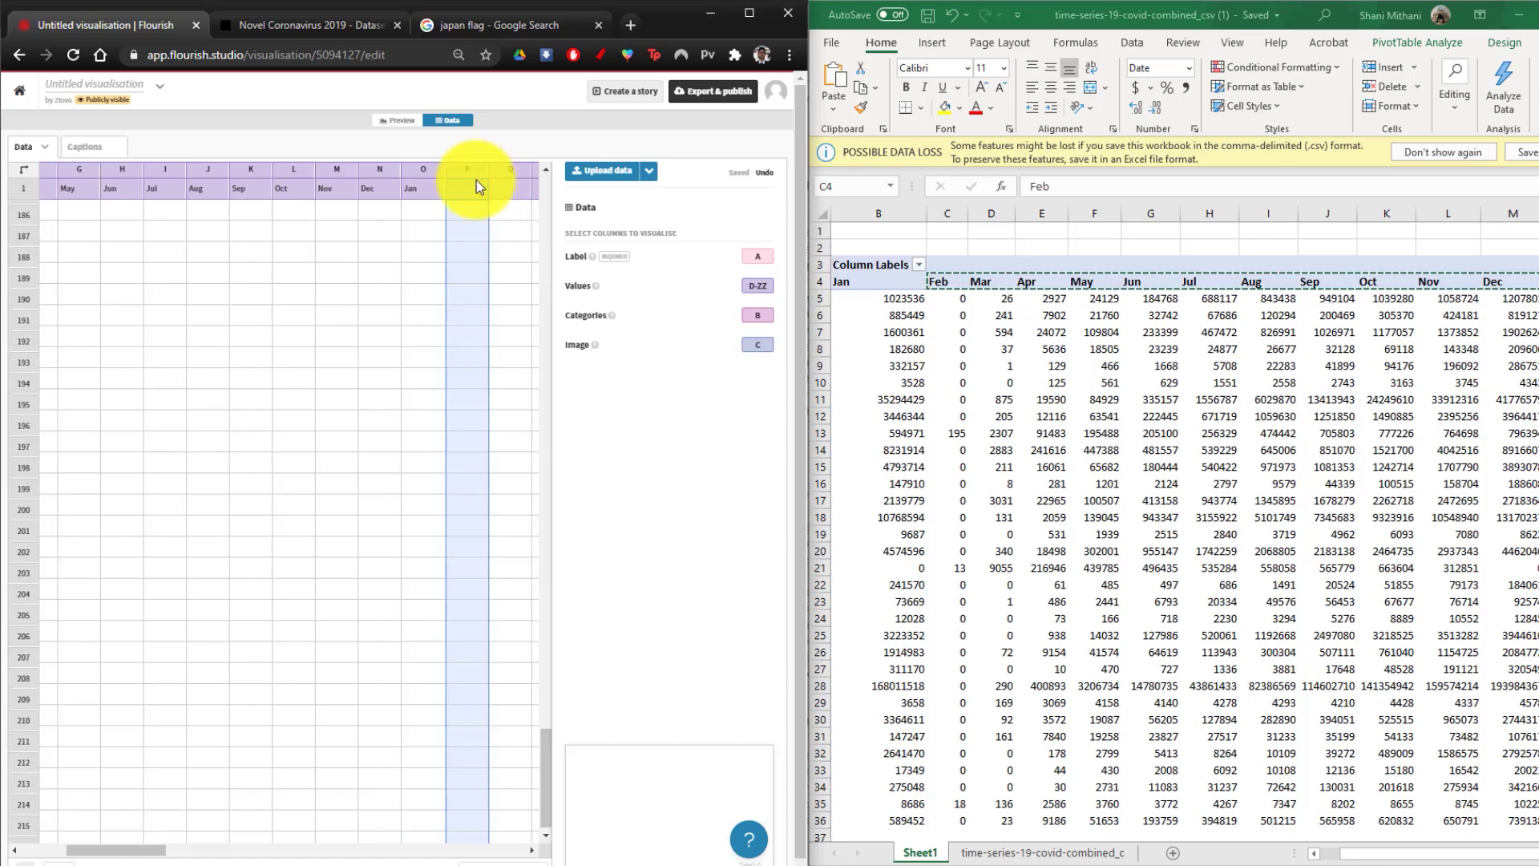
{"action": "key", "text": "shift+Right"}
{"action": "key", "text": "shift+Right"}
{"action": "key", "text": "shift+Right"}
{"action": "key", "text": "shift+Right"}
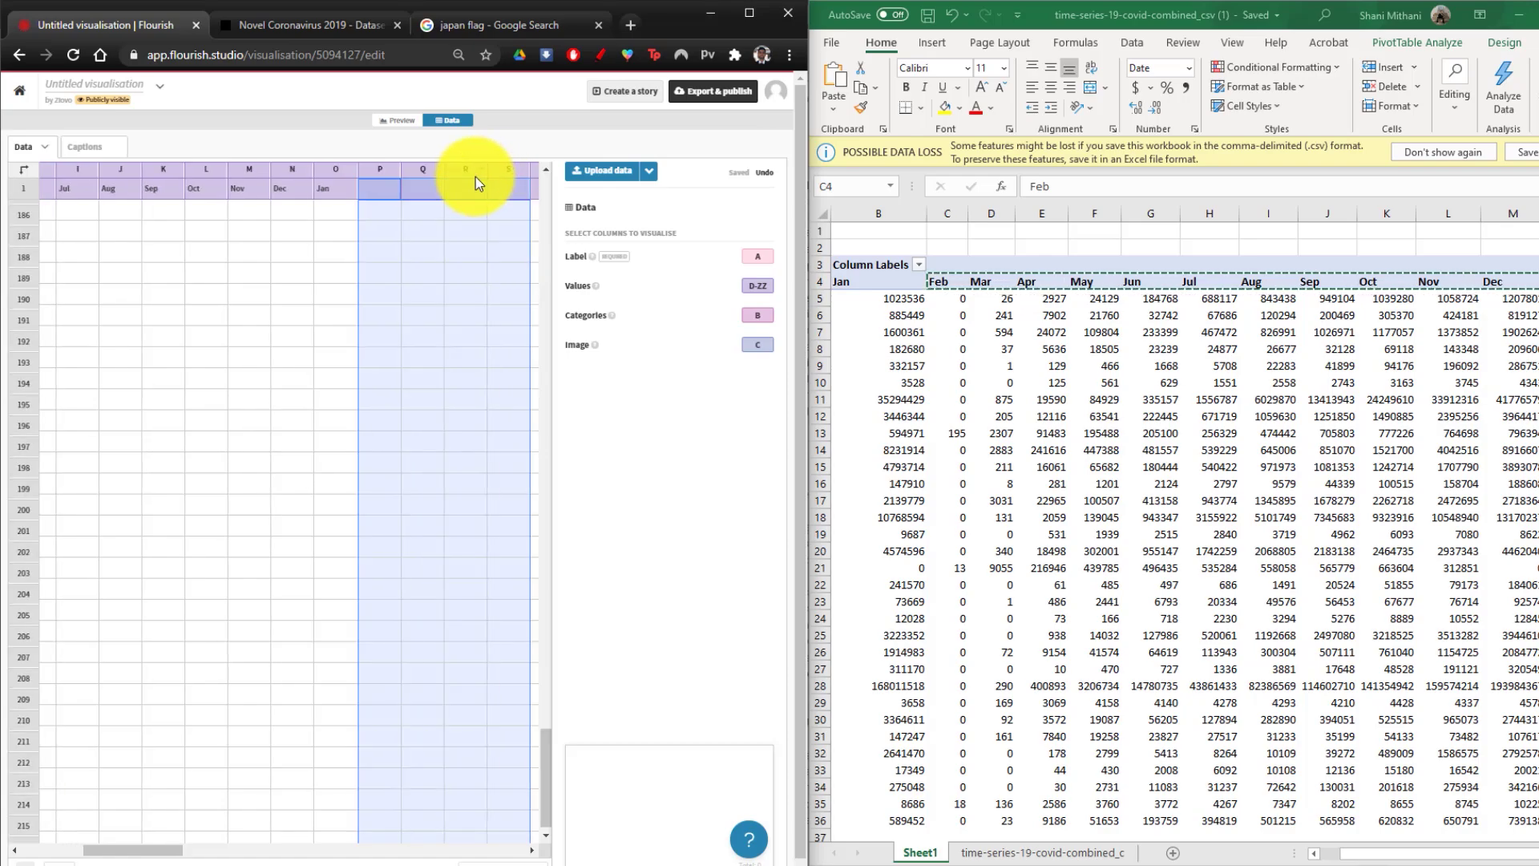
{"action": "key", "text": "shift+Right"}
{"action": "key", "text": "shift+Right"}
{"action": "key", "text": "shift+Right"}
{"action": "key", "text": "shift+Right"}
{"action": "key", "text": "shift+Right"}
{"action": "key", "text": "shift+Right"}
{"action": "key", "text": "shift+Right"}
{"action": "key", "text": "shift+Right"}
{"action": "key", "text": "shift+Right"}
{"action": "key", "text": "shift+Right"}
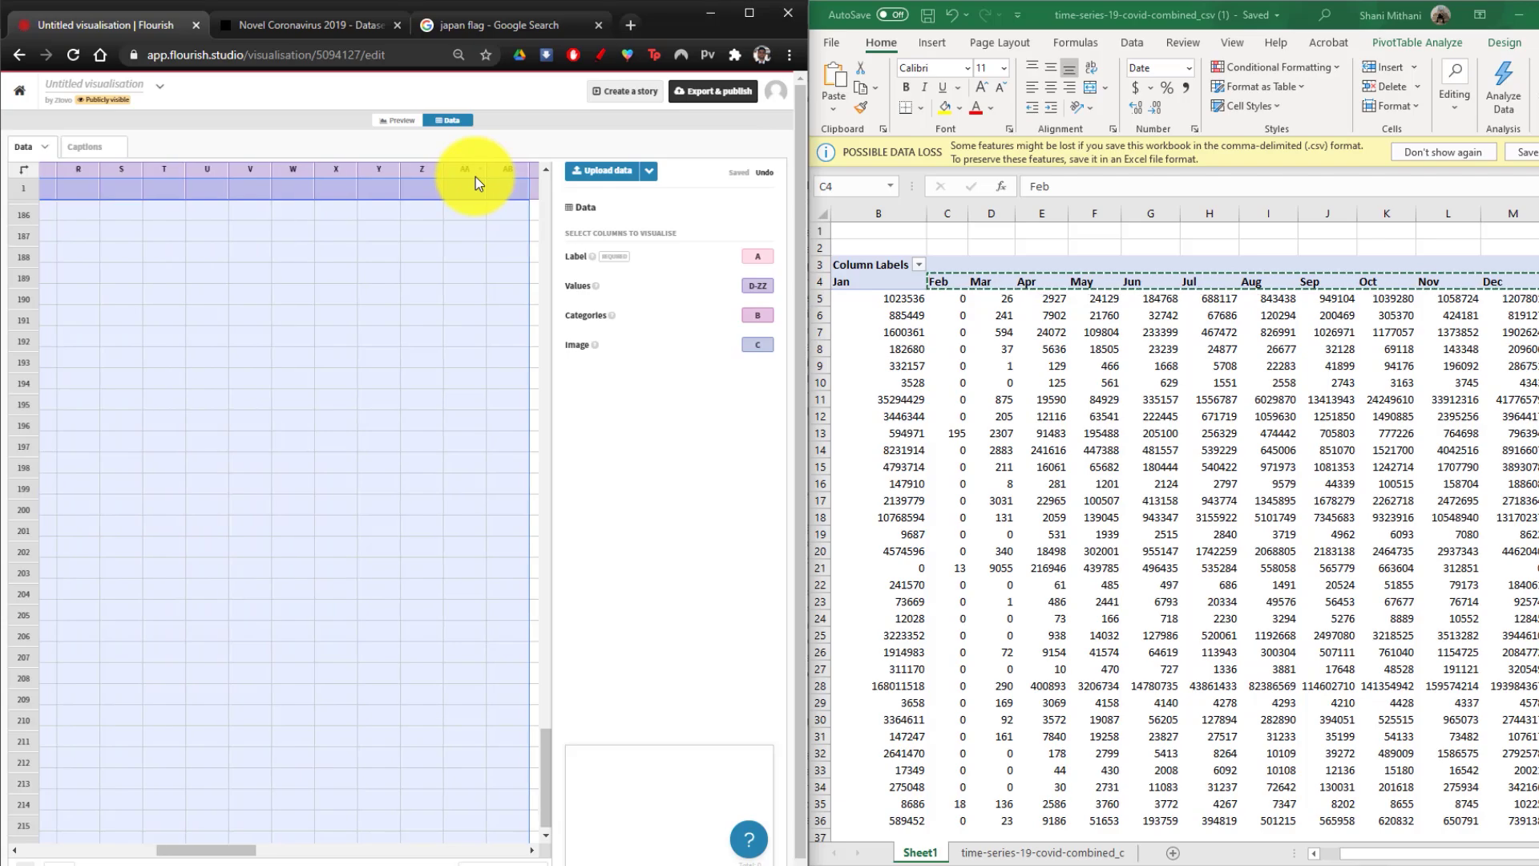
{"action": "key", "text": "shift+Right"}
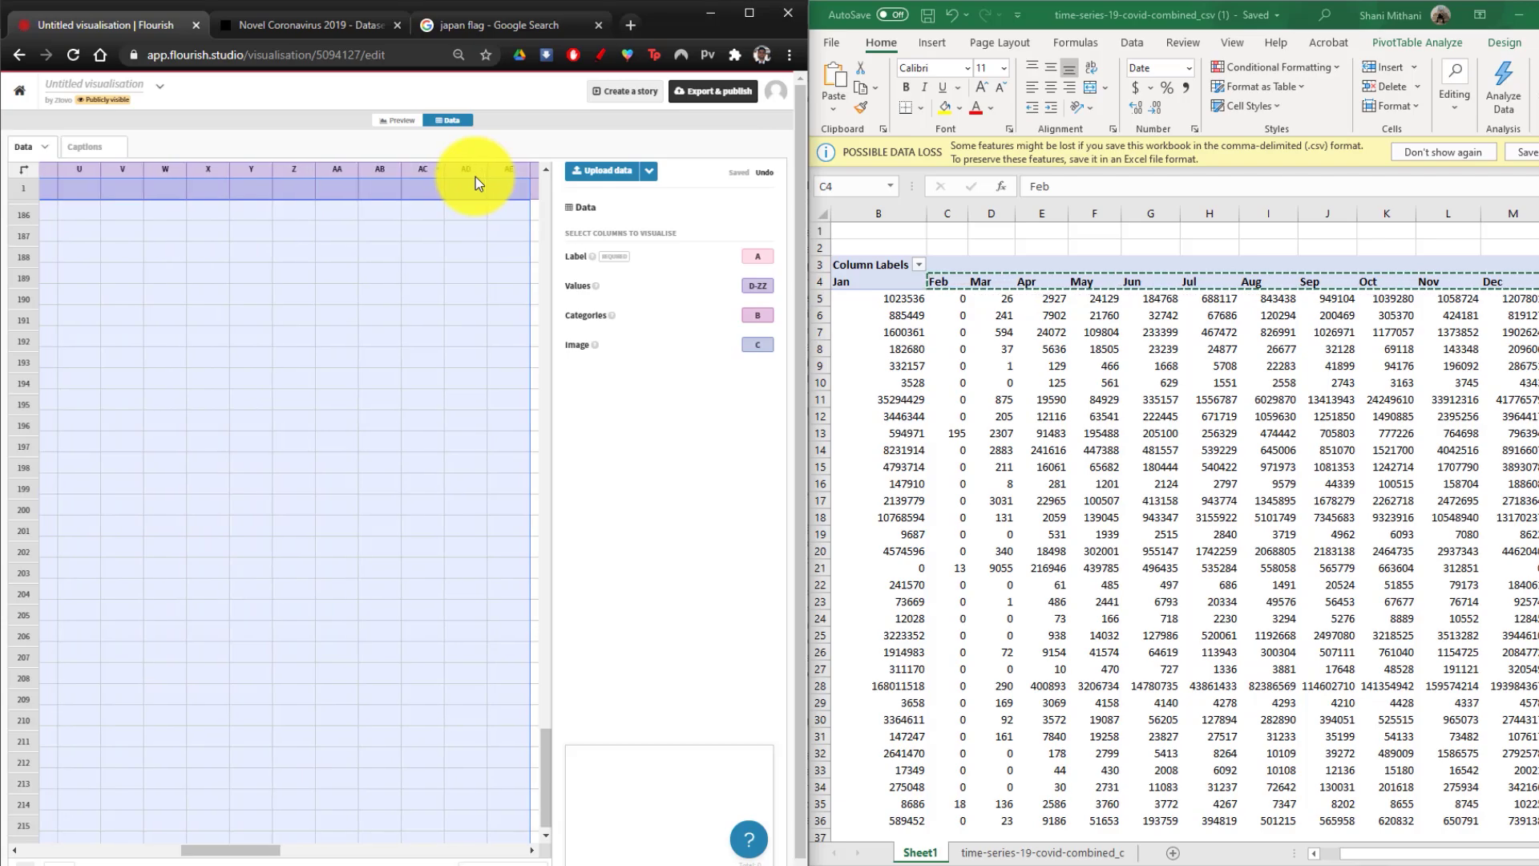
{"action": "key", "text": "ctrl+shift+Right"}
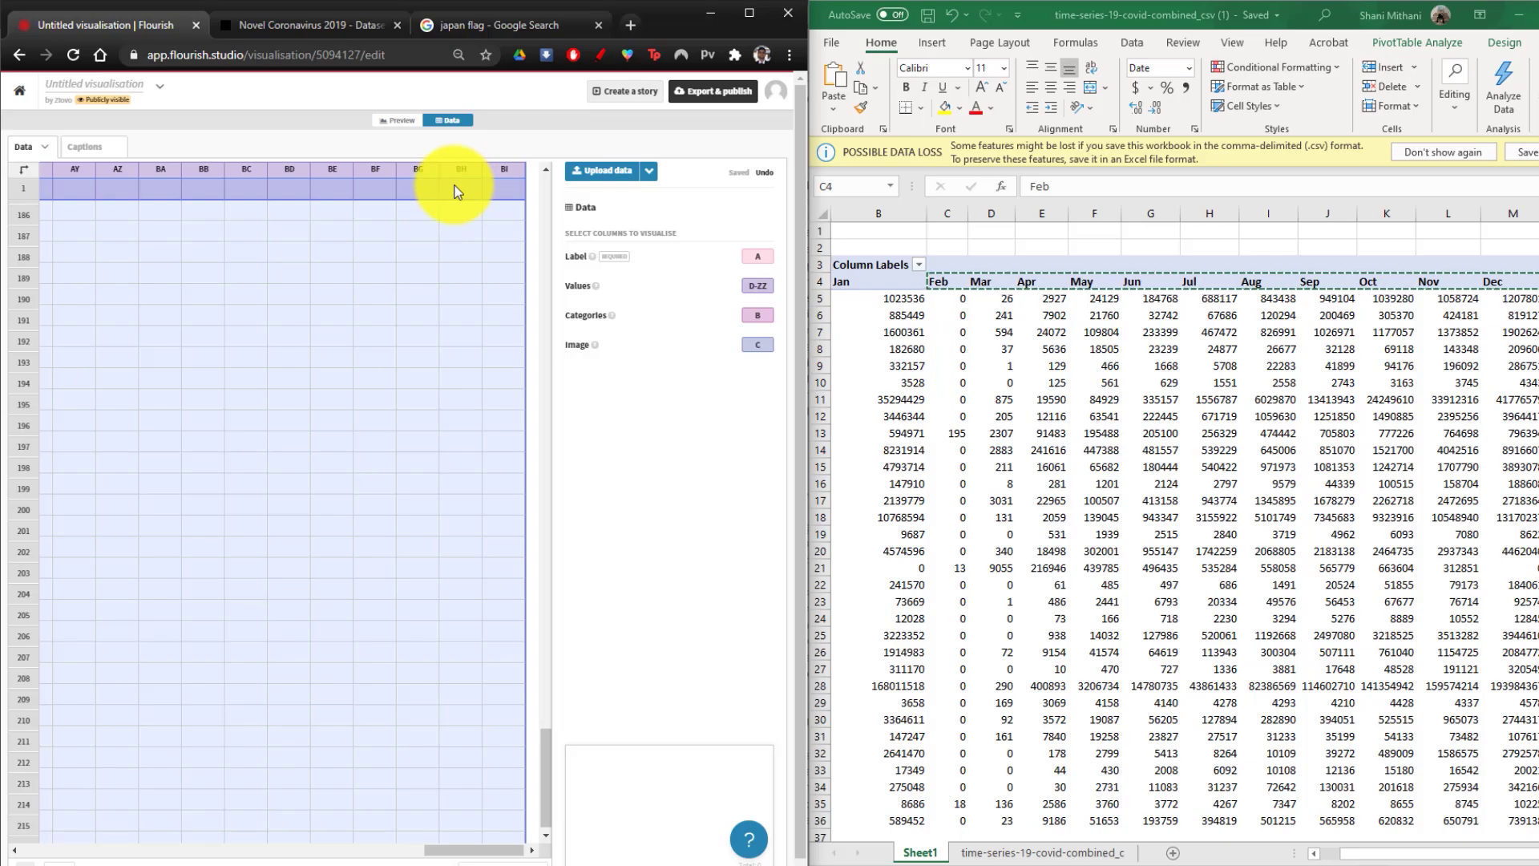
{"action": "right_click", "coordinate": [455, 190]}
{"action": "left_click", "coordinate": [497, 275]}
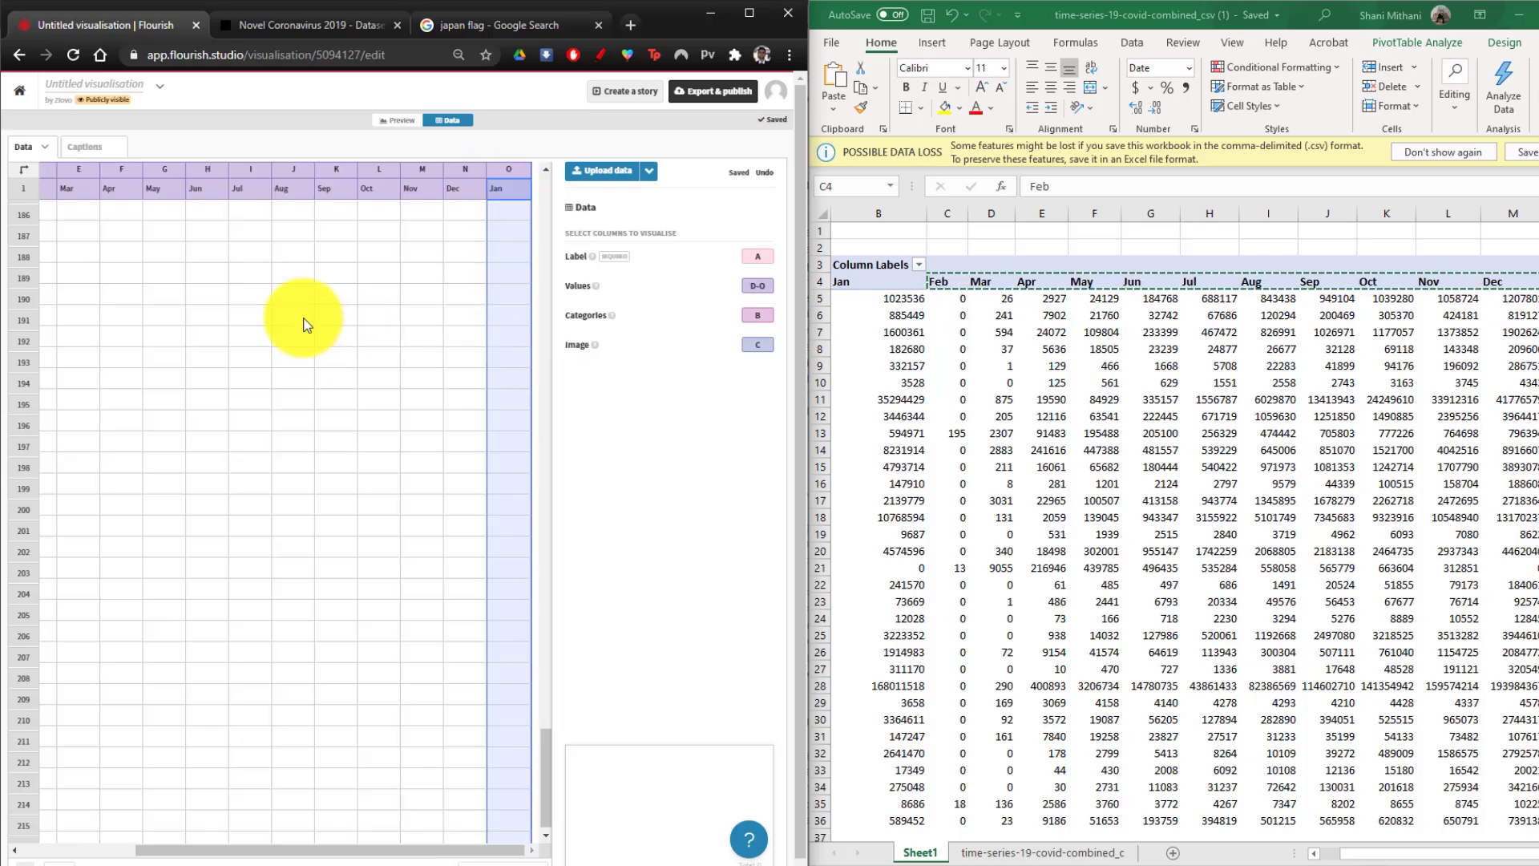
{"action": "left_click", "coordinate": [304, 325]}
{"action": "left_click_drag", "start_coordinate": [365, 849], "coordinate": [192, 853]}
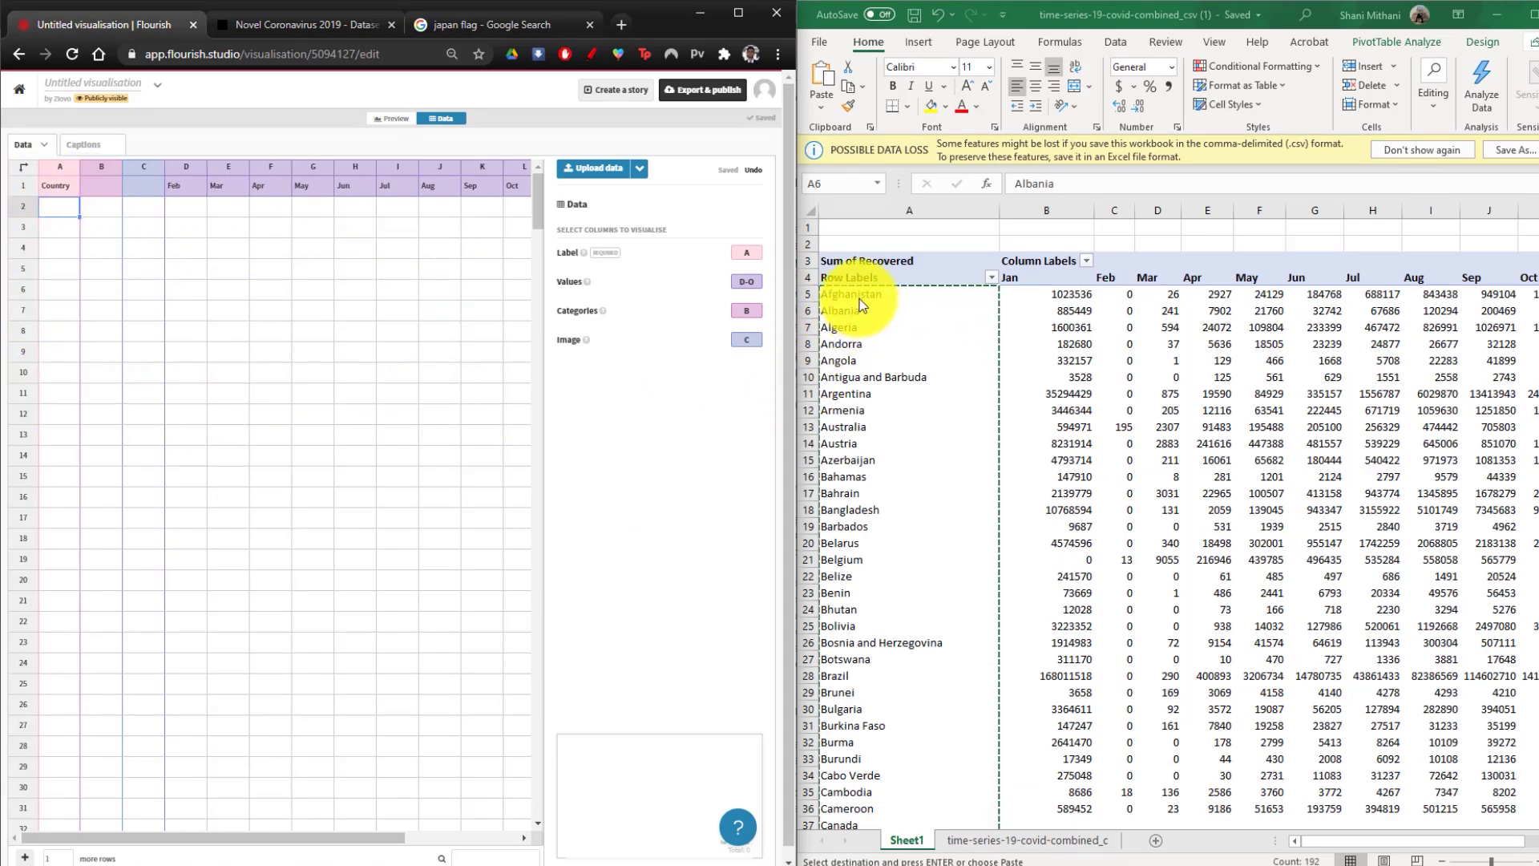
Step: Paste the pivot's country names, Afghanistan through Zimbabwe, into column A from A2
{"action": "left_click", "coordinate": [880, 316]}
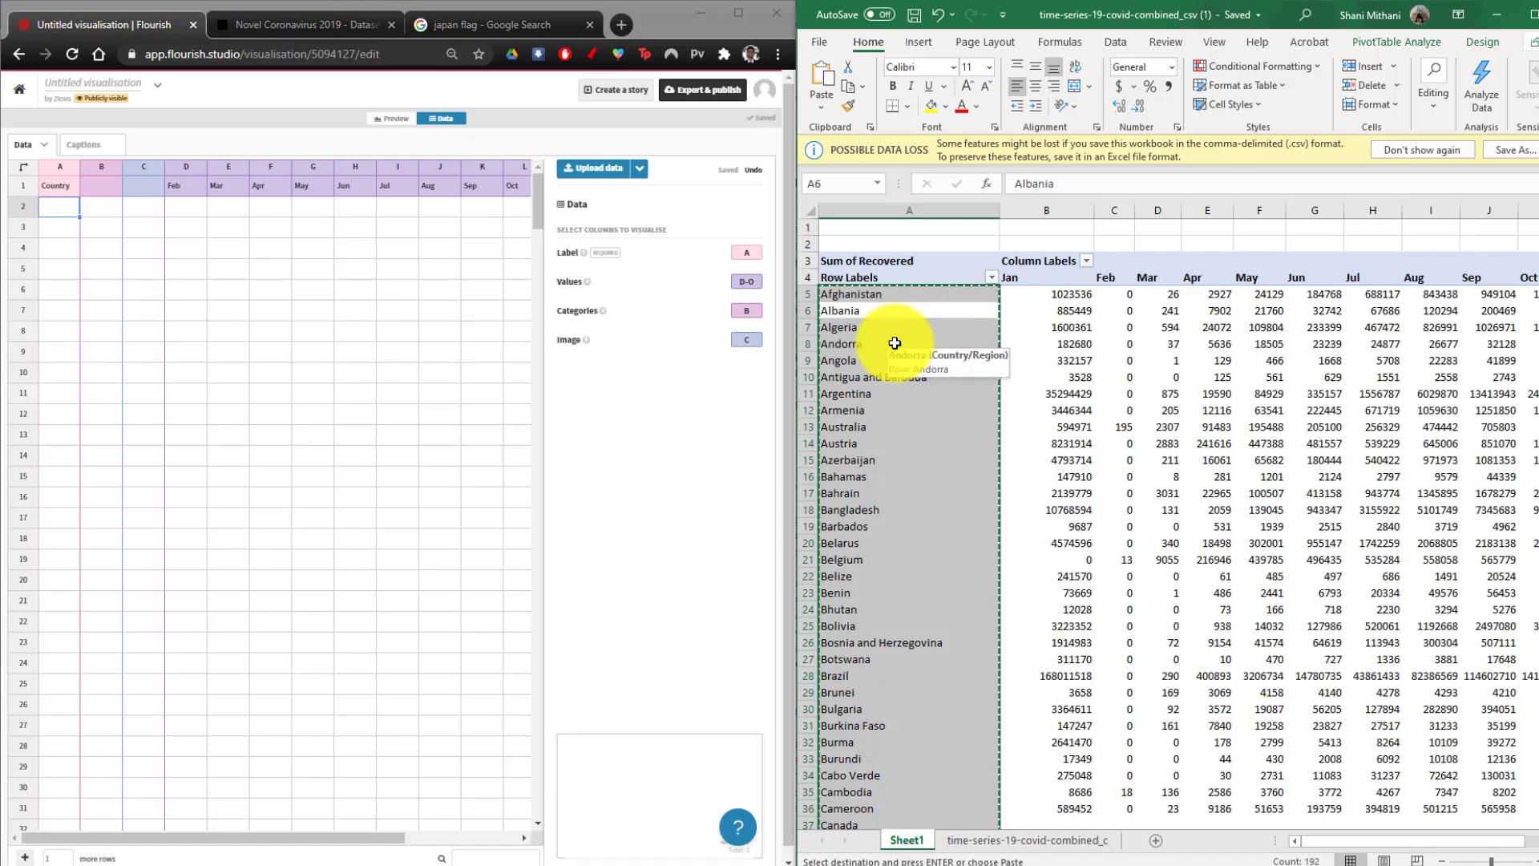
{"action": "left_click", "coordinate": [59, 209]}
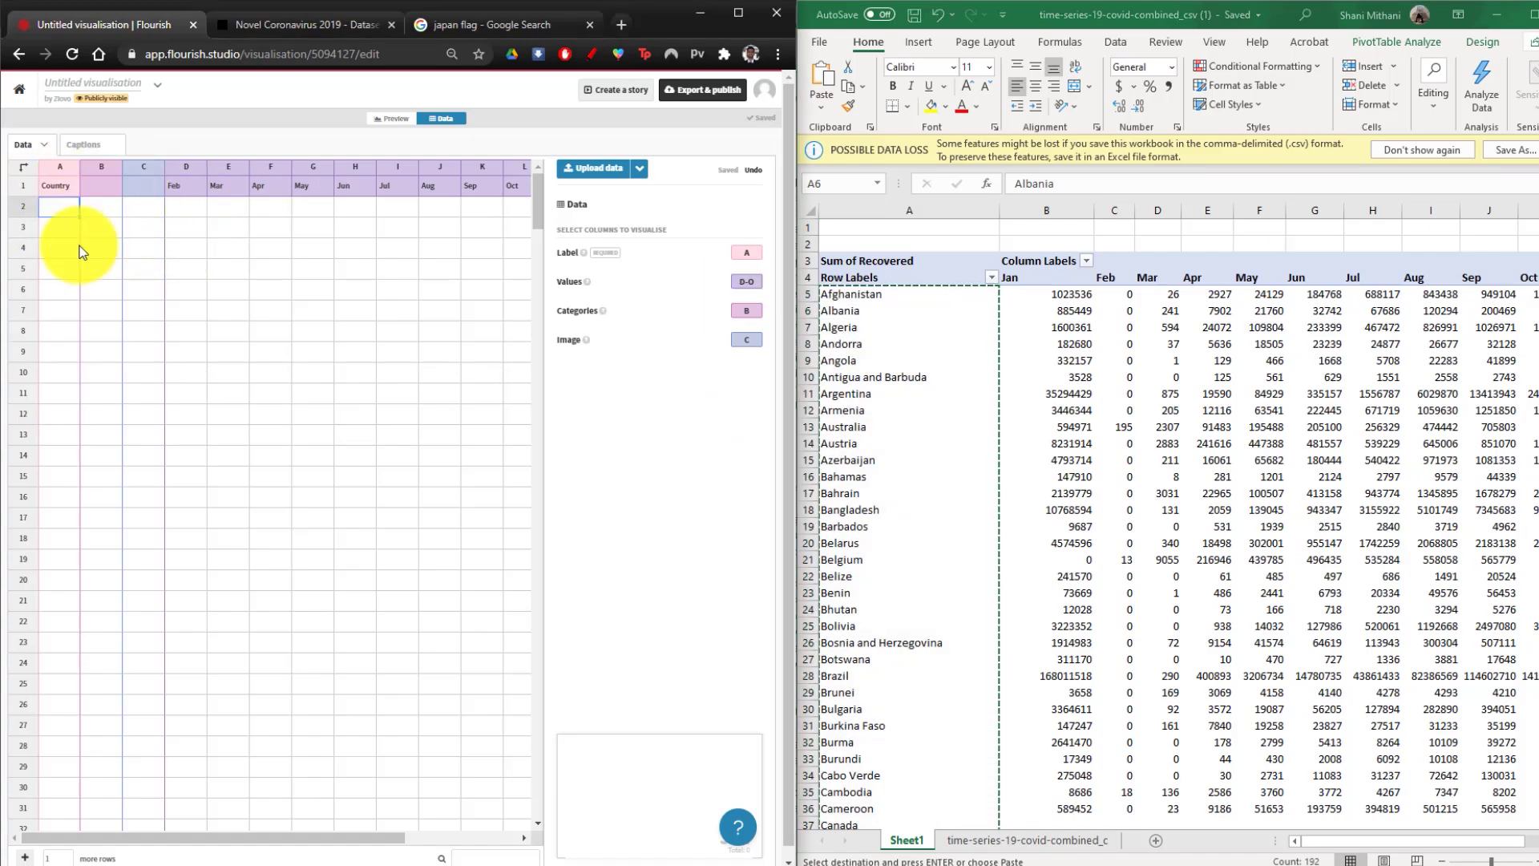
{"action": "key", "text": "ctrl+v"}
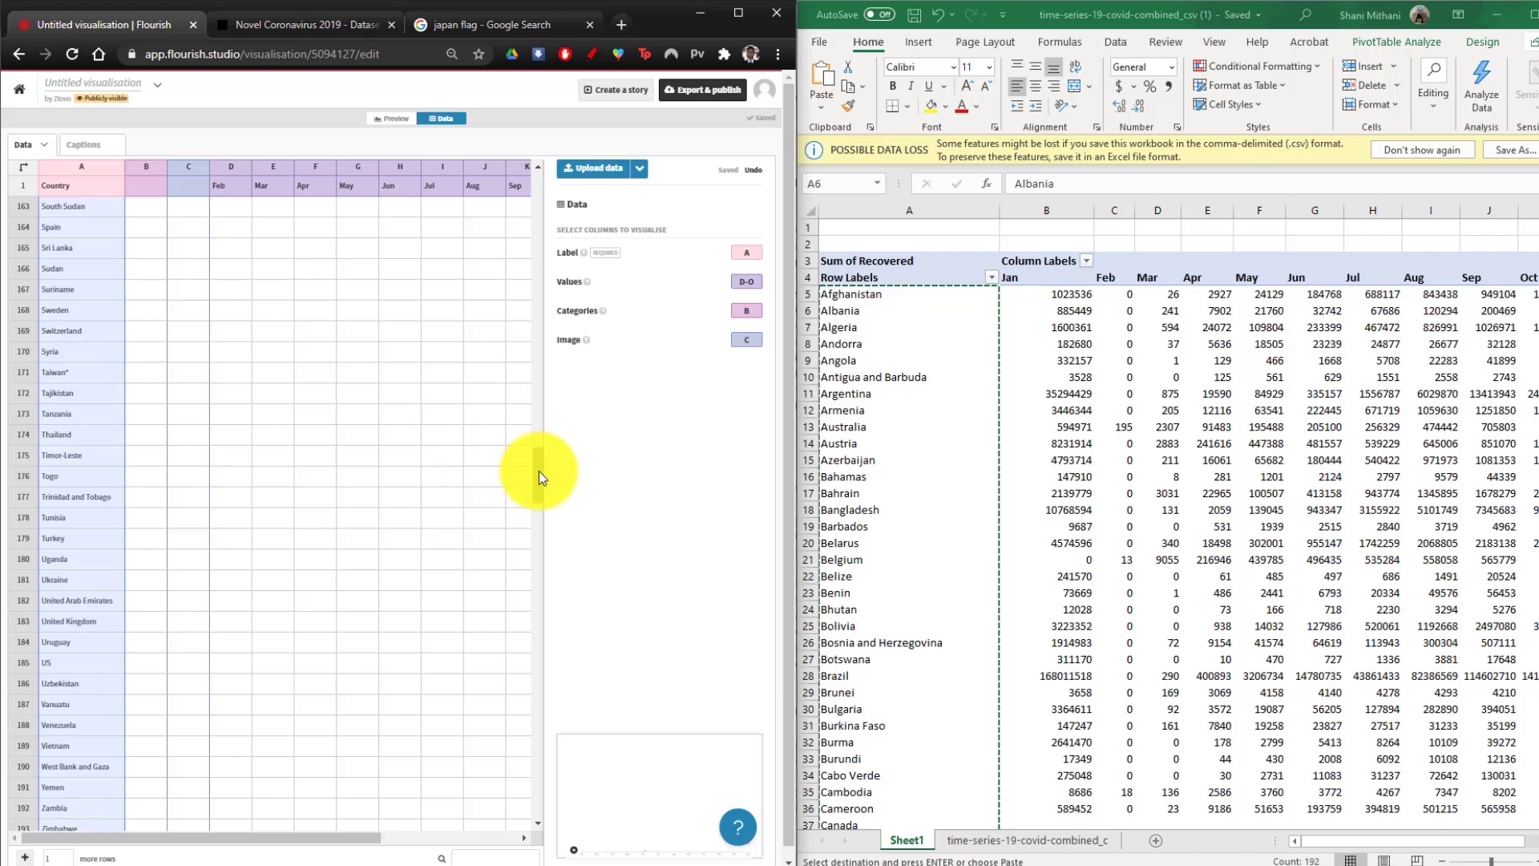
{"action": "left_click_drag", "start_coordinate": [538, 470], "coordinate": [512, 187]}
Step: Select the pivot's Feb–Dec monthly values, leaving out the grand total row
{"action": "left_click", "coordinate": [240, 207]}
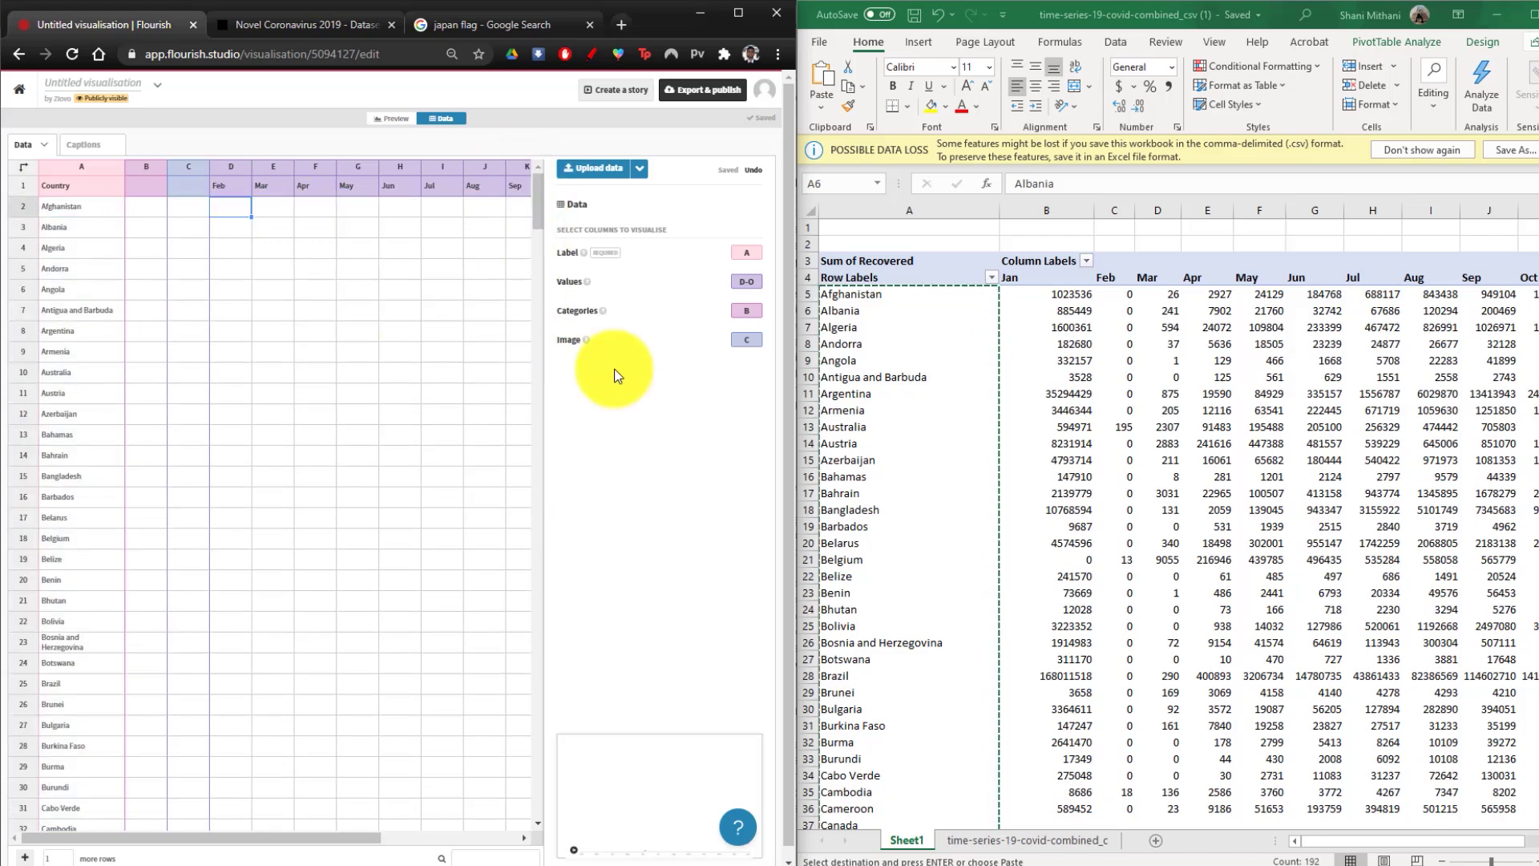
{"action": "left_click", "coordinate": [1054, 290]}
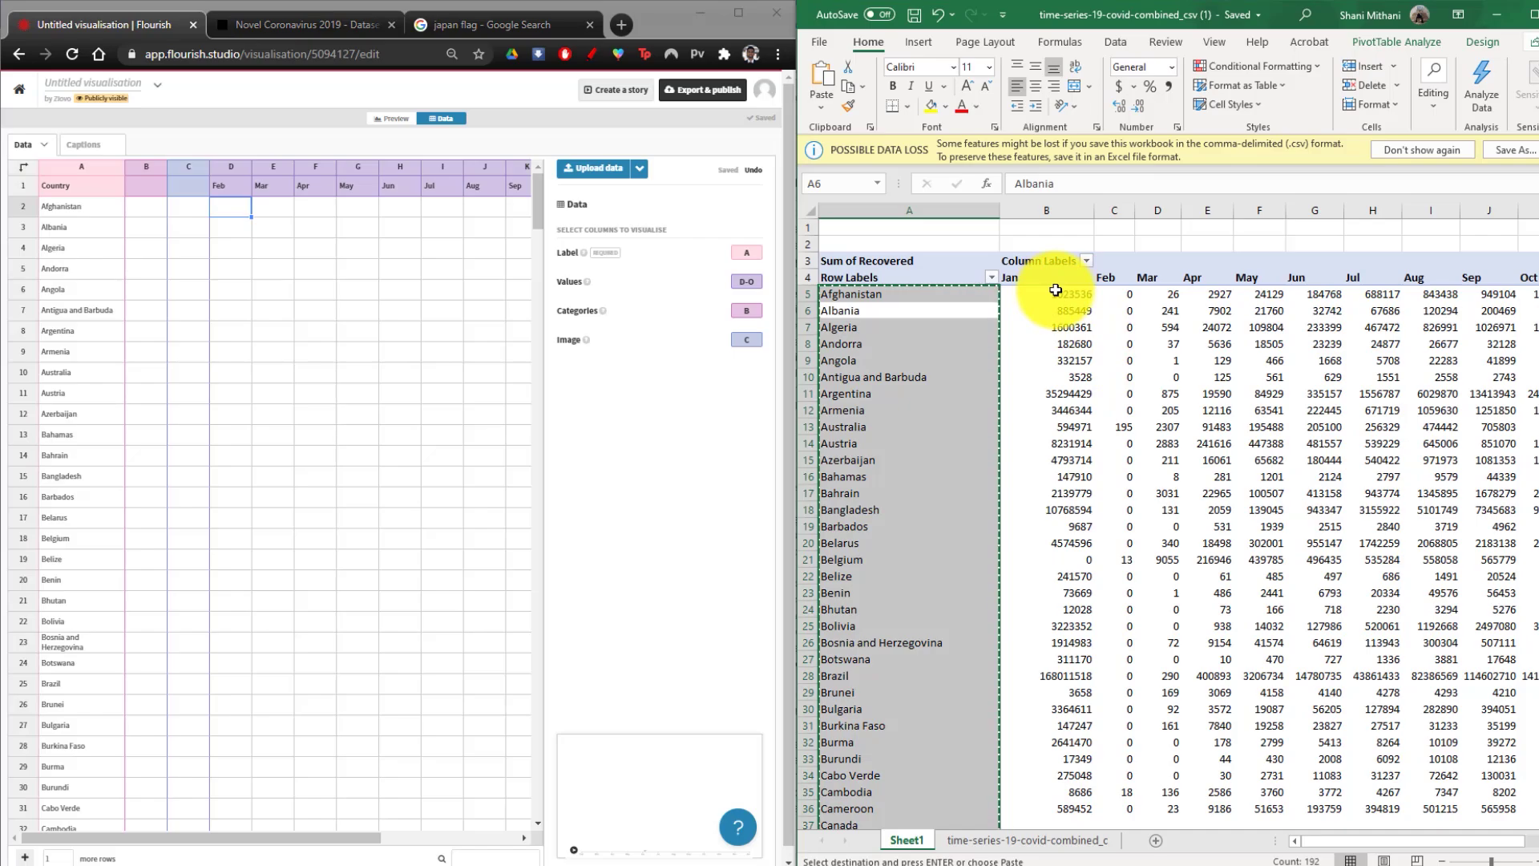
{"action": "left_click", "coordinate": [1055, 292]}
{"action": "left_click", "coordinate": [1118, 296]}
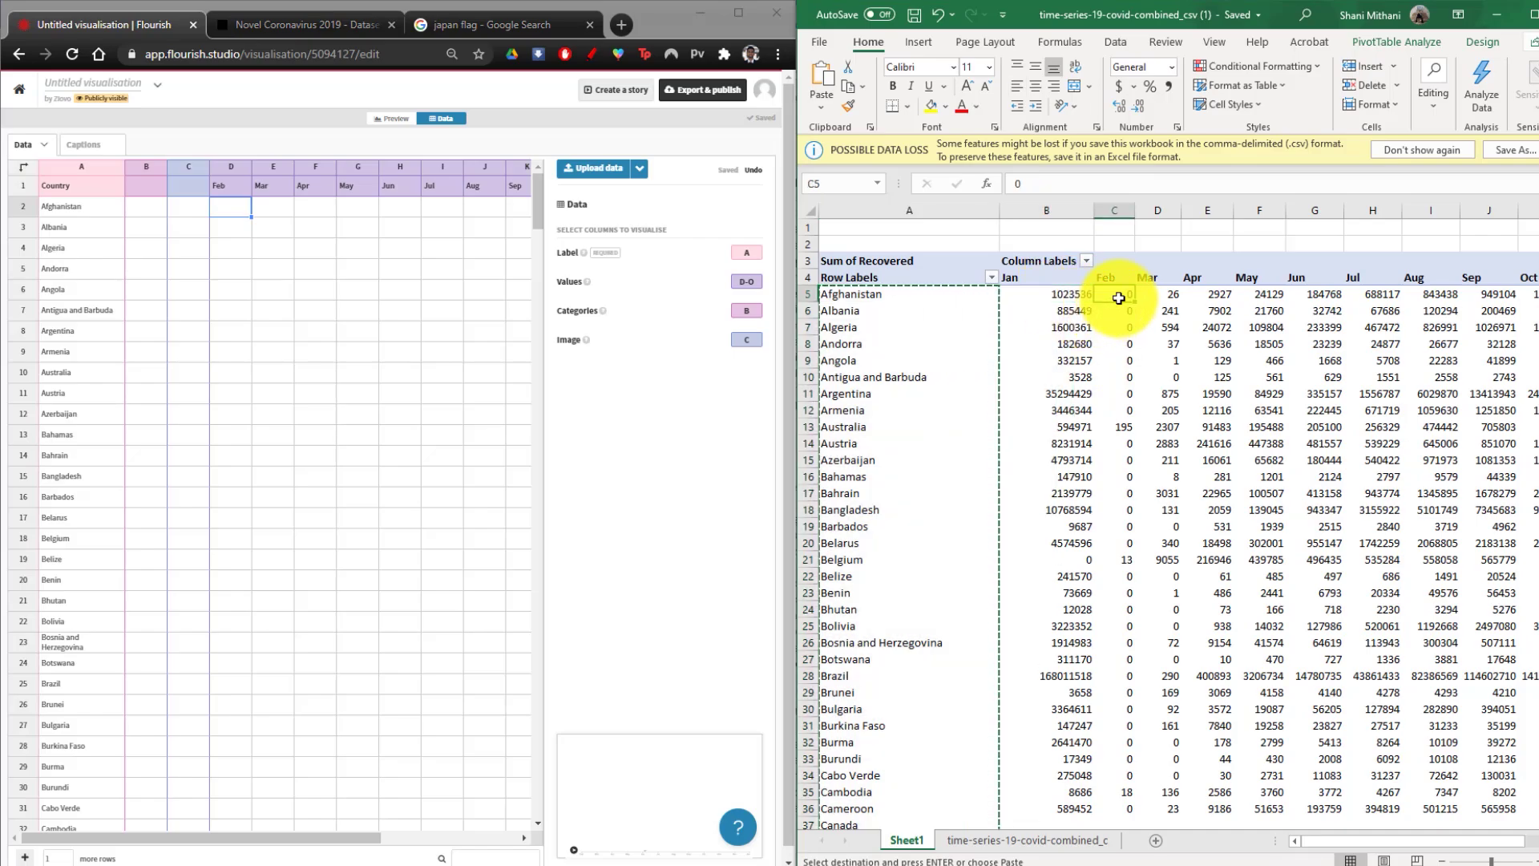
{"action": "key", "text": "shift+Right"}
{"action": "key", "text": "shift+Right"}
{"action": "key", "text": "shift+Right"}
{"action": "key", "text": "shift+Right"}
{"action": "key", "text": "shift+Right"}
{"action": "key", "text": "shift+Right"}
{"action": "key", "text": "shift+Right"}
{"action": "key", "text": "shift+Right"}
{"action": "key", "text": "shift+Right"}
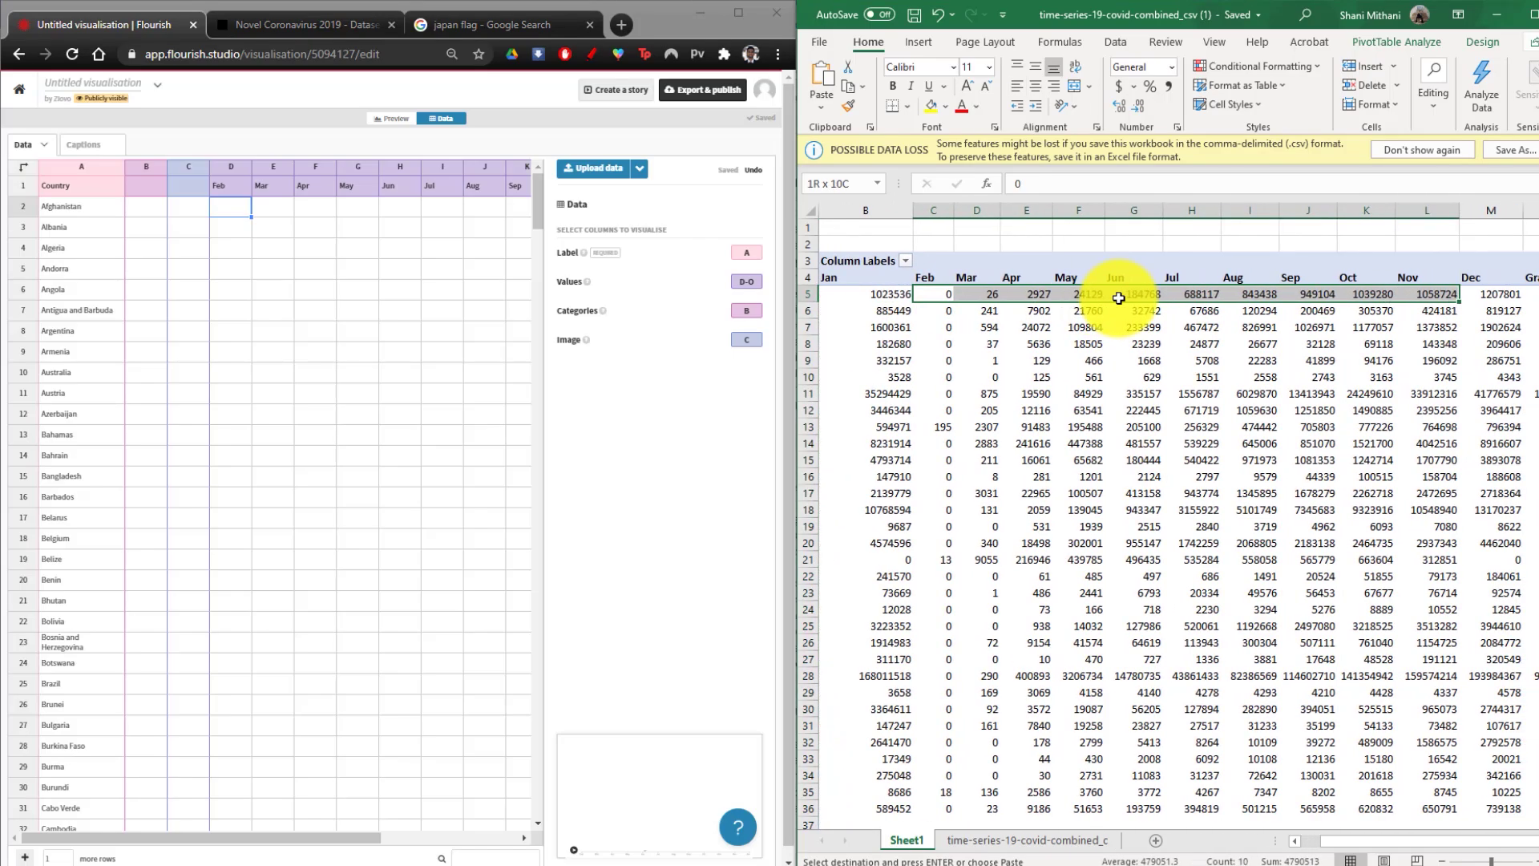
{"action": "key", "text": "shift+Right"}
{"action": "key", "text": "ctrl+shift+Down"}
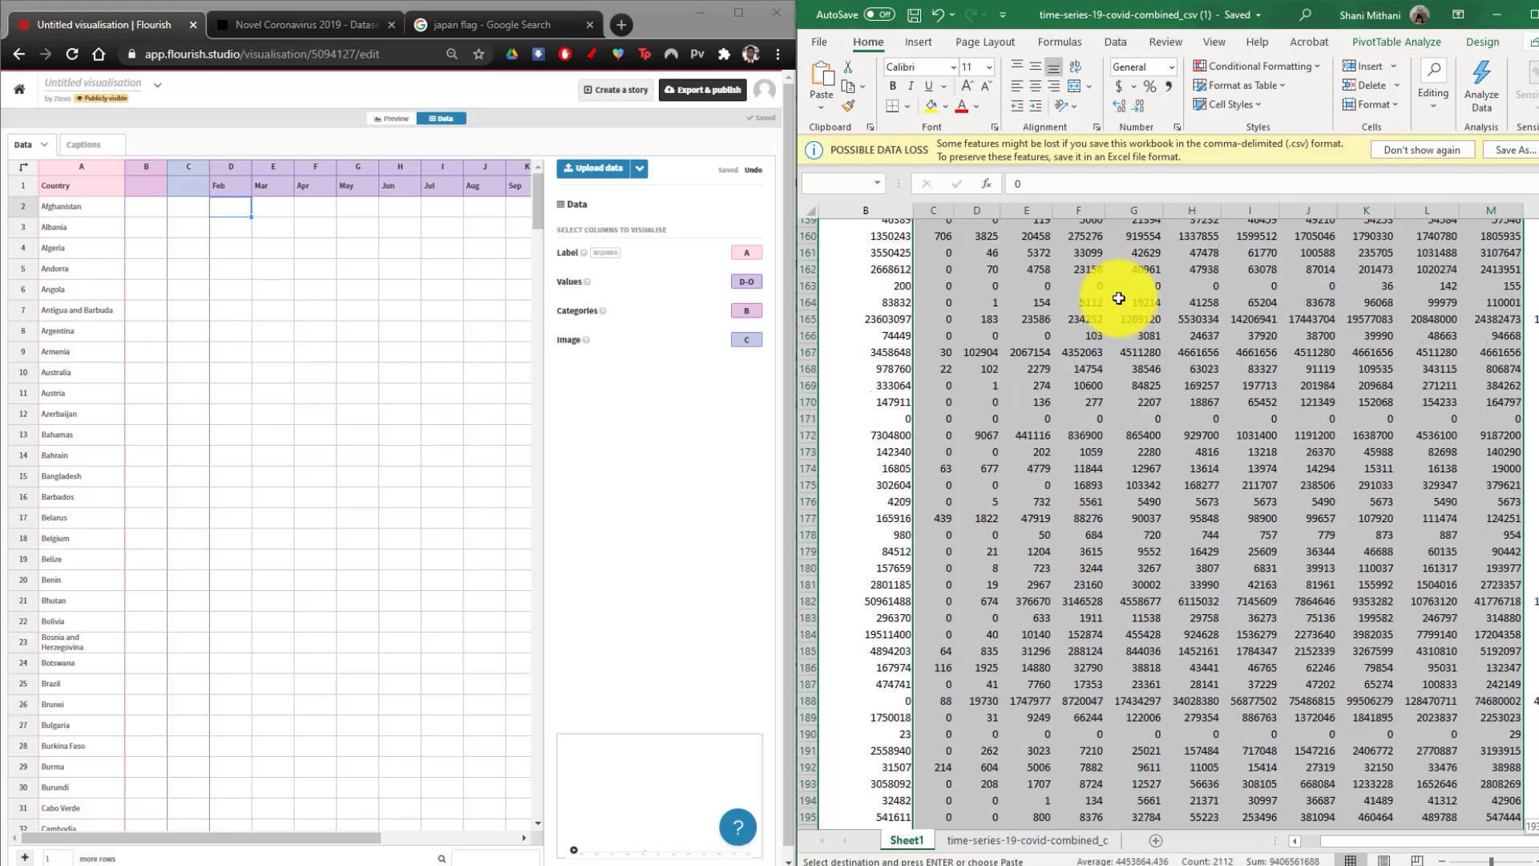
{"action": "scroll", "coordinate": [1118, 297], "scroll_direction": "down", "scroll_amount": 13}
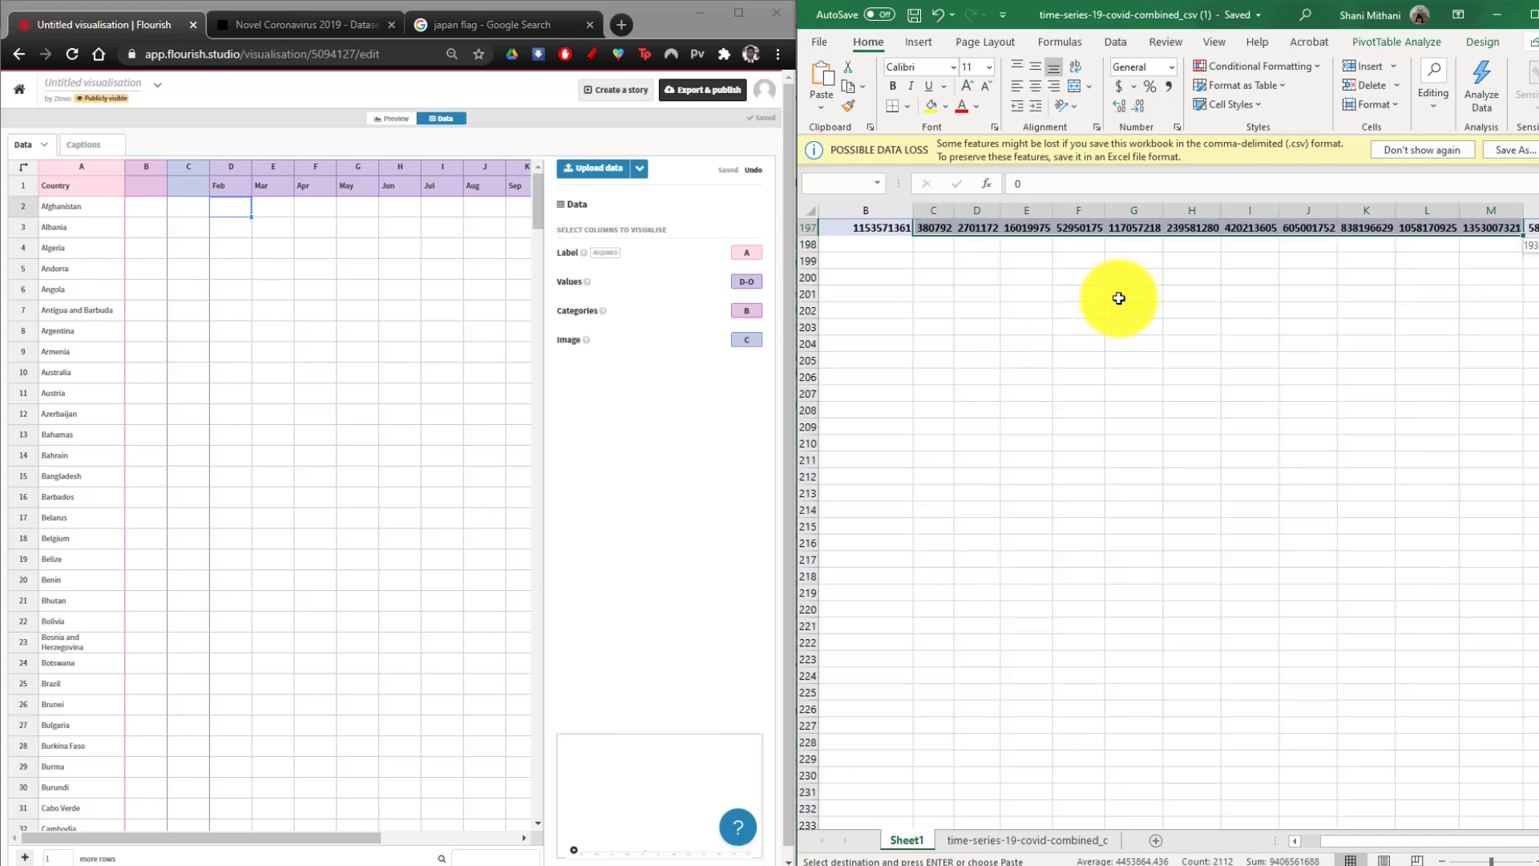
{"action": "key", "text": "shift+Up"}
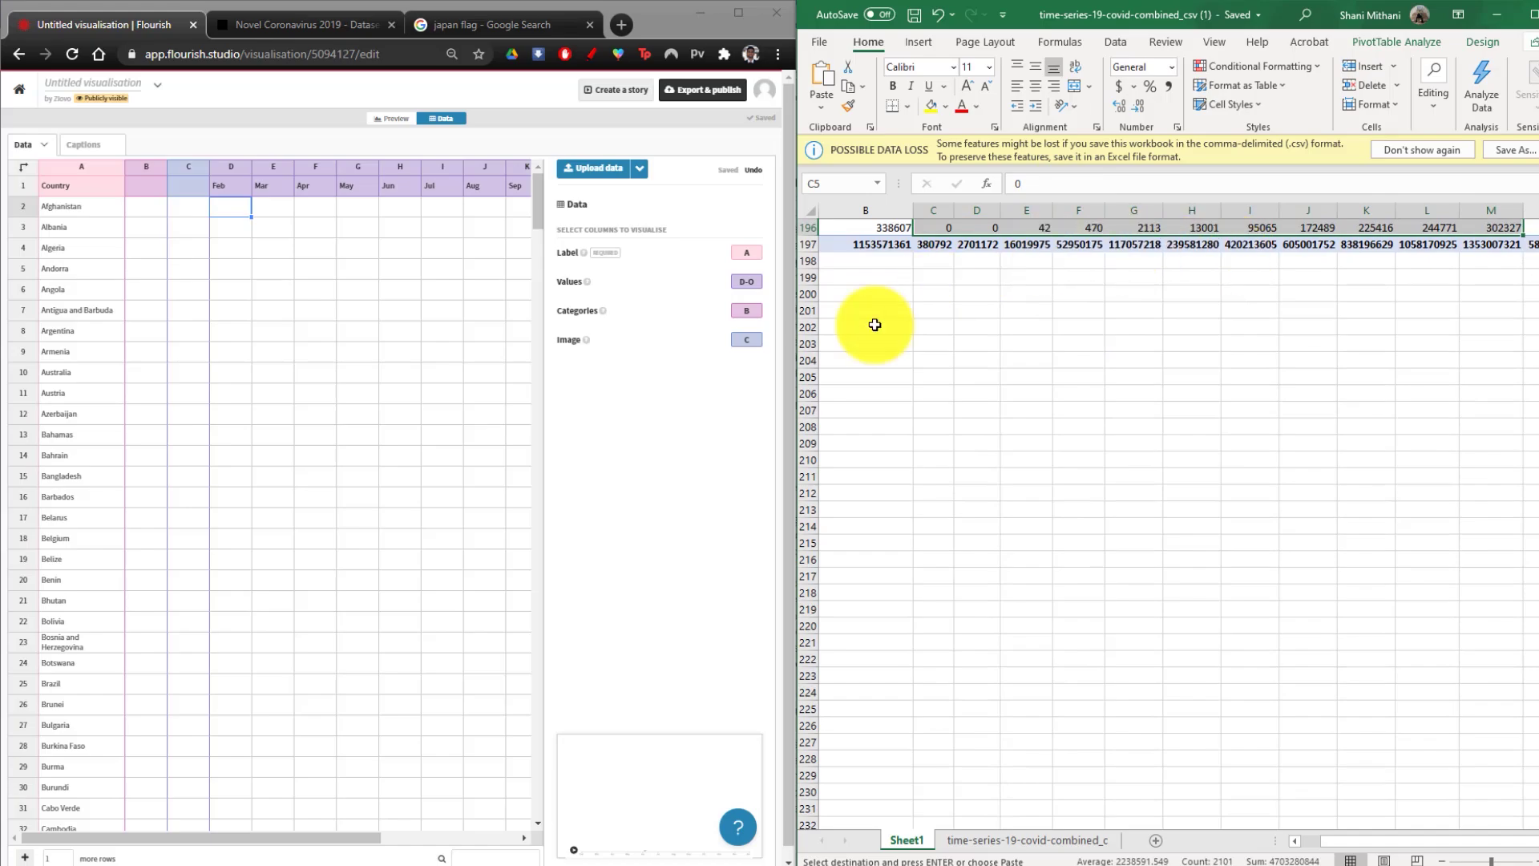
{"action": "scroll", "coordinate": [1405, 481], "scroll_direction": "up", "scroll_amount": 6}
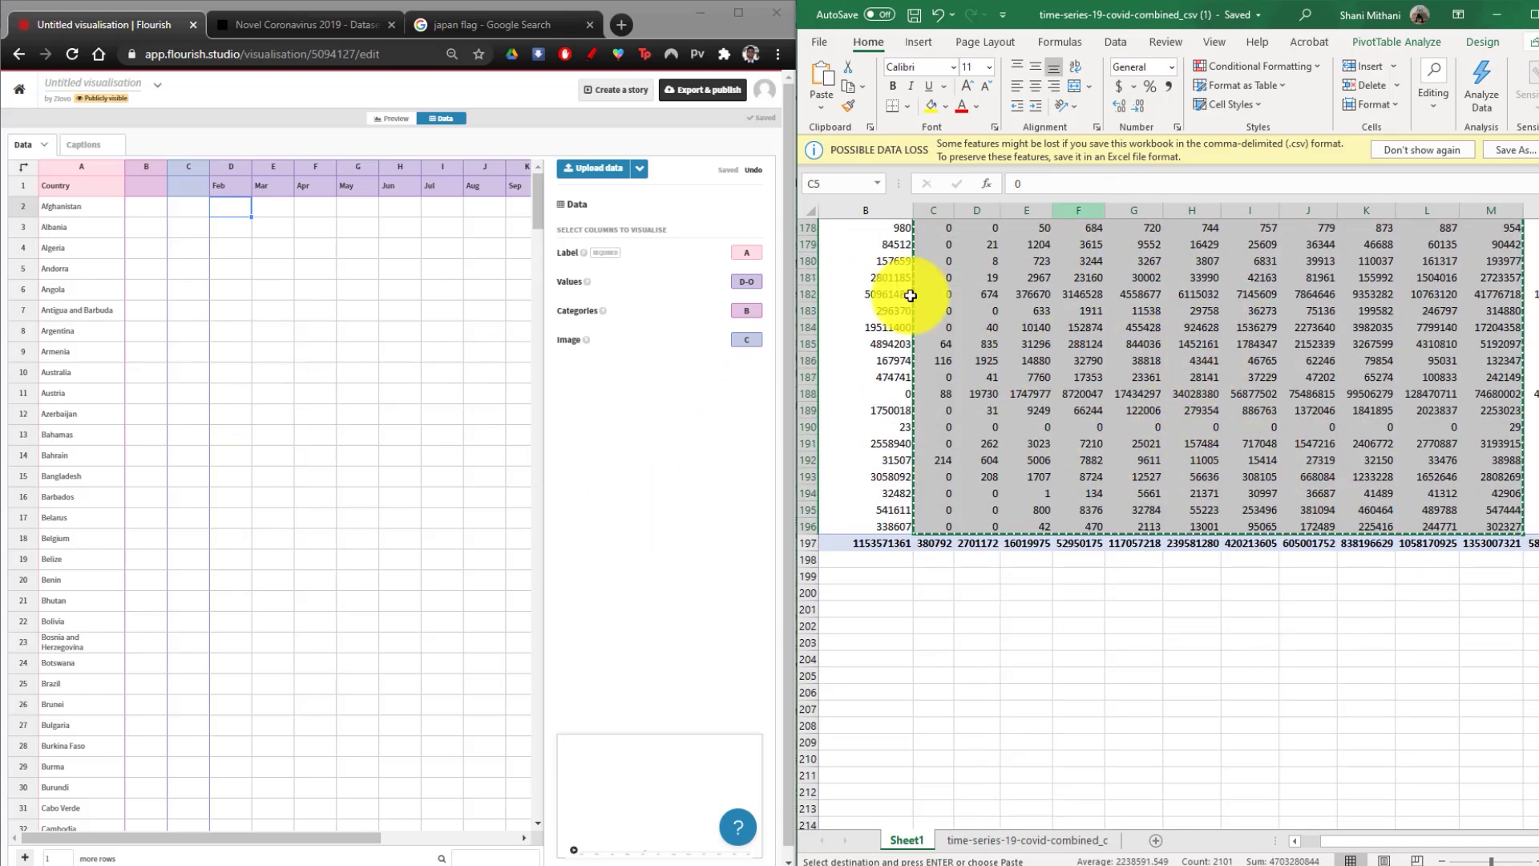
Step: Paste the monthly values into the Flourish grid starting at cell D2
{"action": "left_click", "coordinate": [231, 212]}
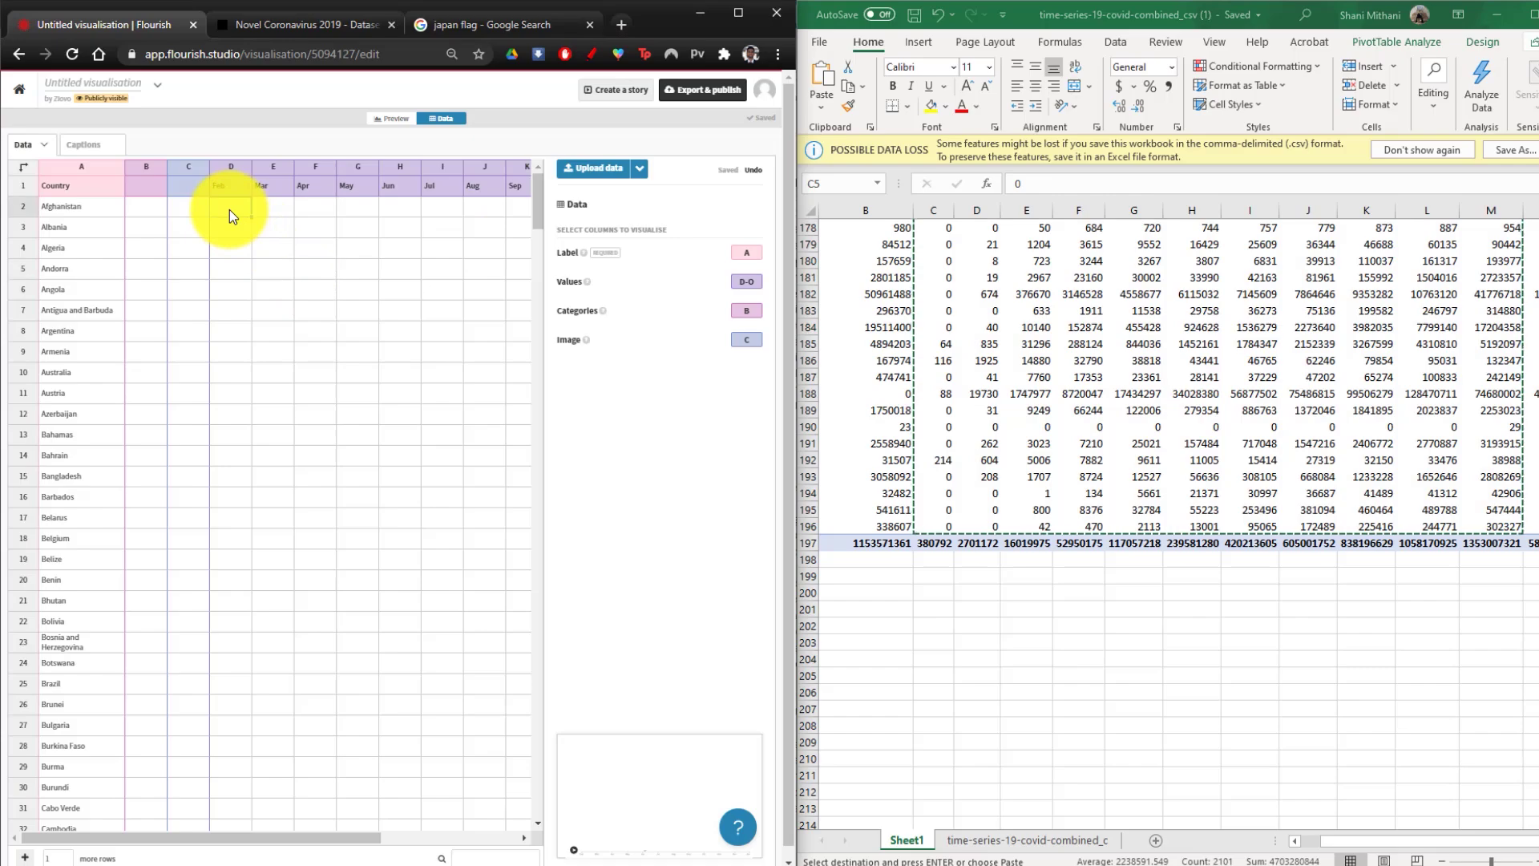
{"action": "key", "text": "ctrl+v"}
{"action": "scroll", "coordinate": [361, 497], "scroll_direction": "down", "scroll_amount": 15}
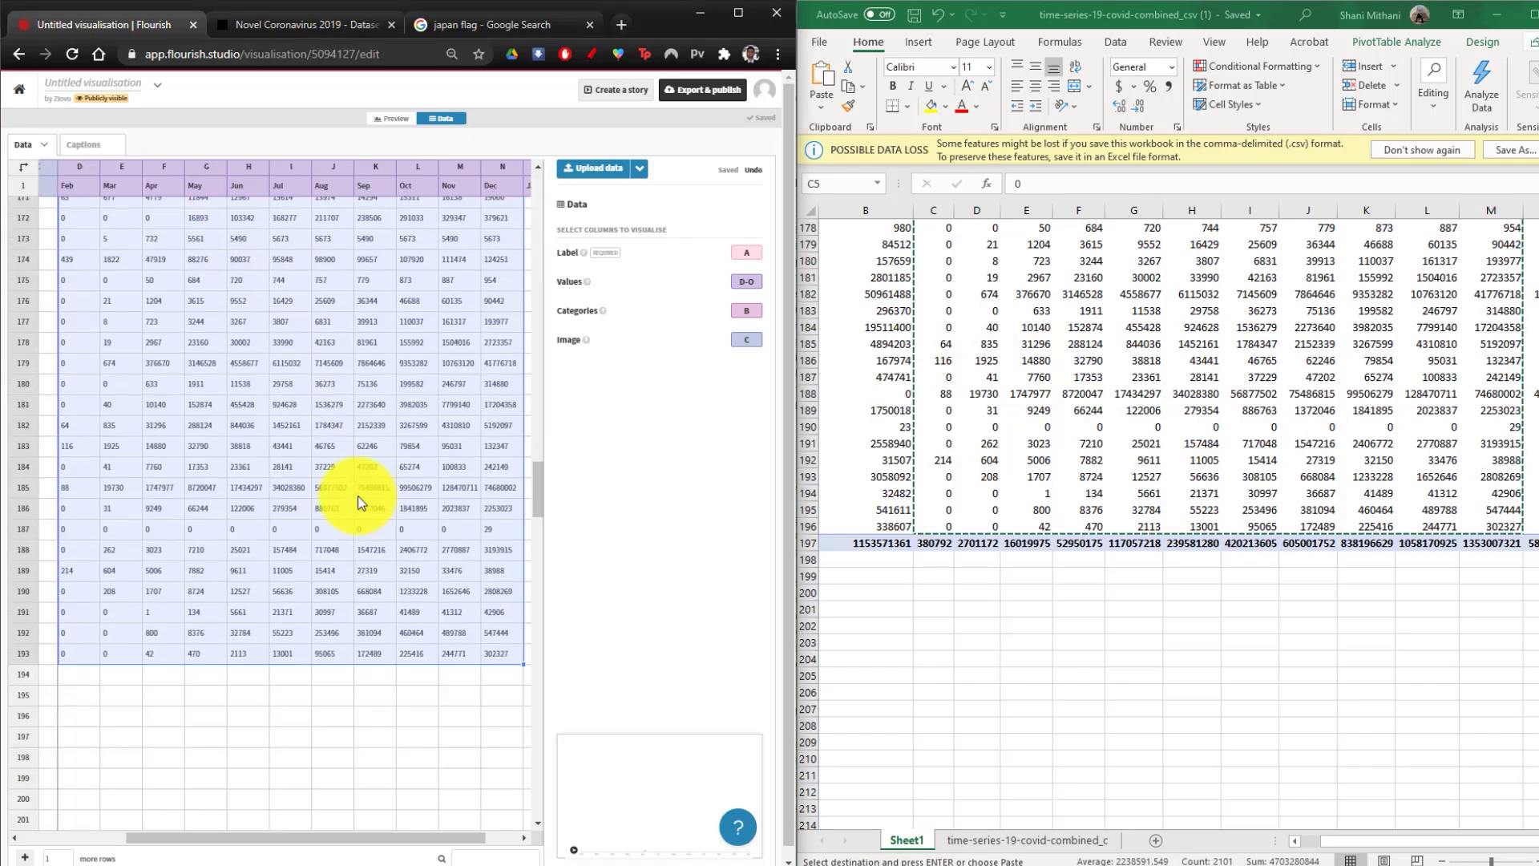
{"action": "scroll", "coordinate": [370, 494], "scroll_direction": "up", "scroll_amount": 10}
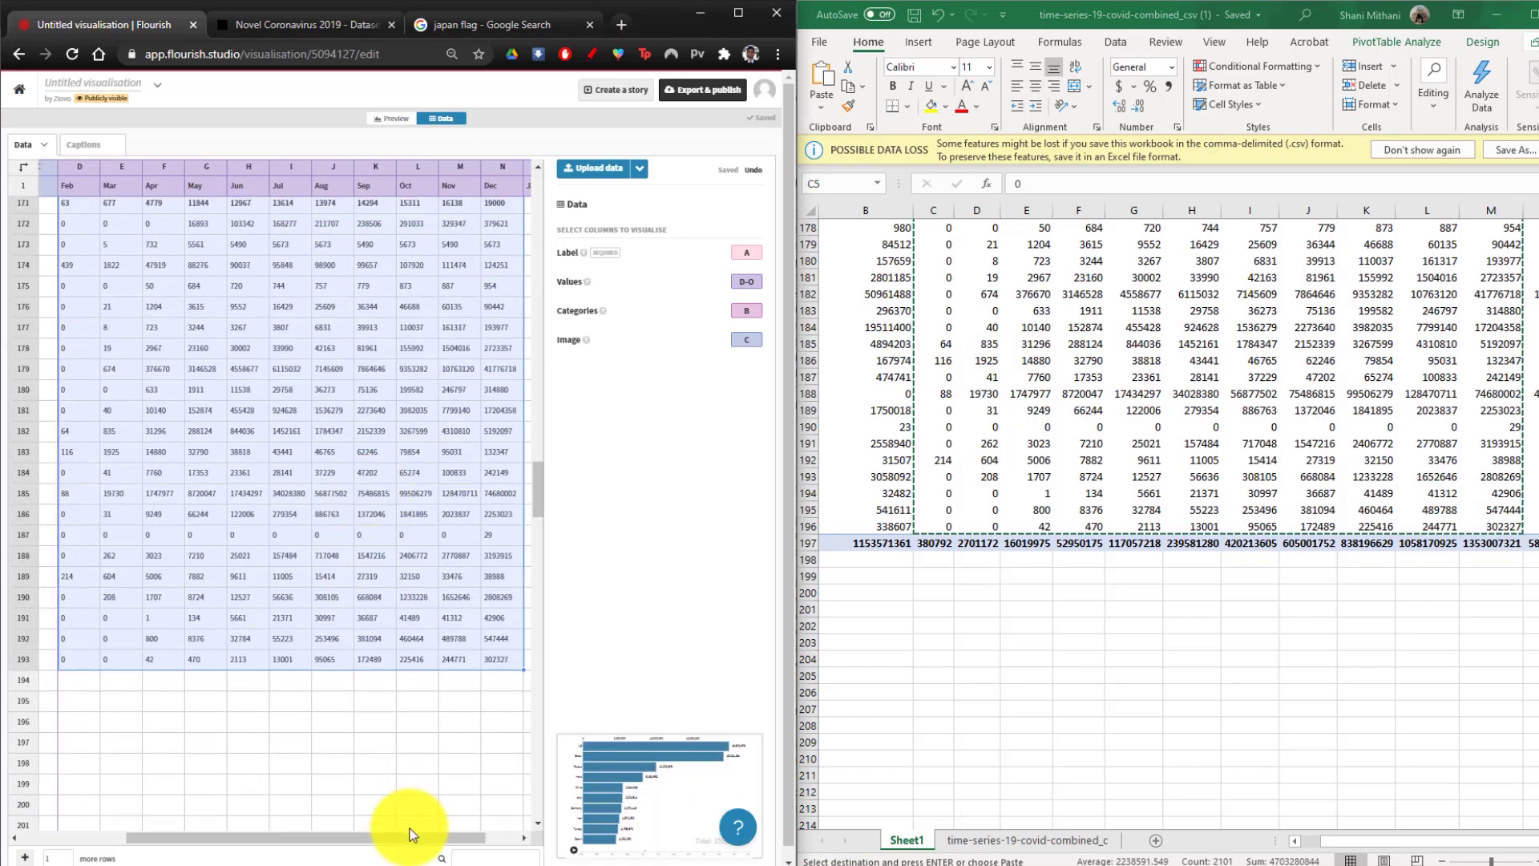
{"action": "left_click_drag", "start_coordinate": [331, 837], "coordinate": [498, 833]}
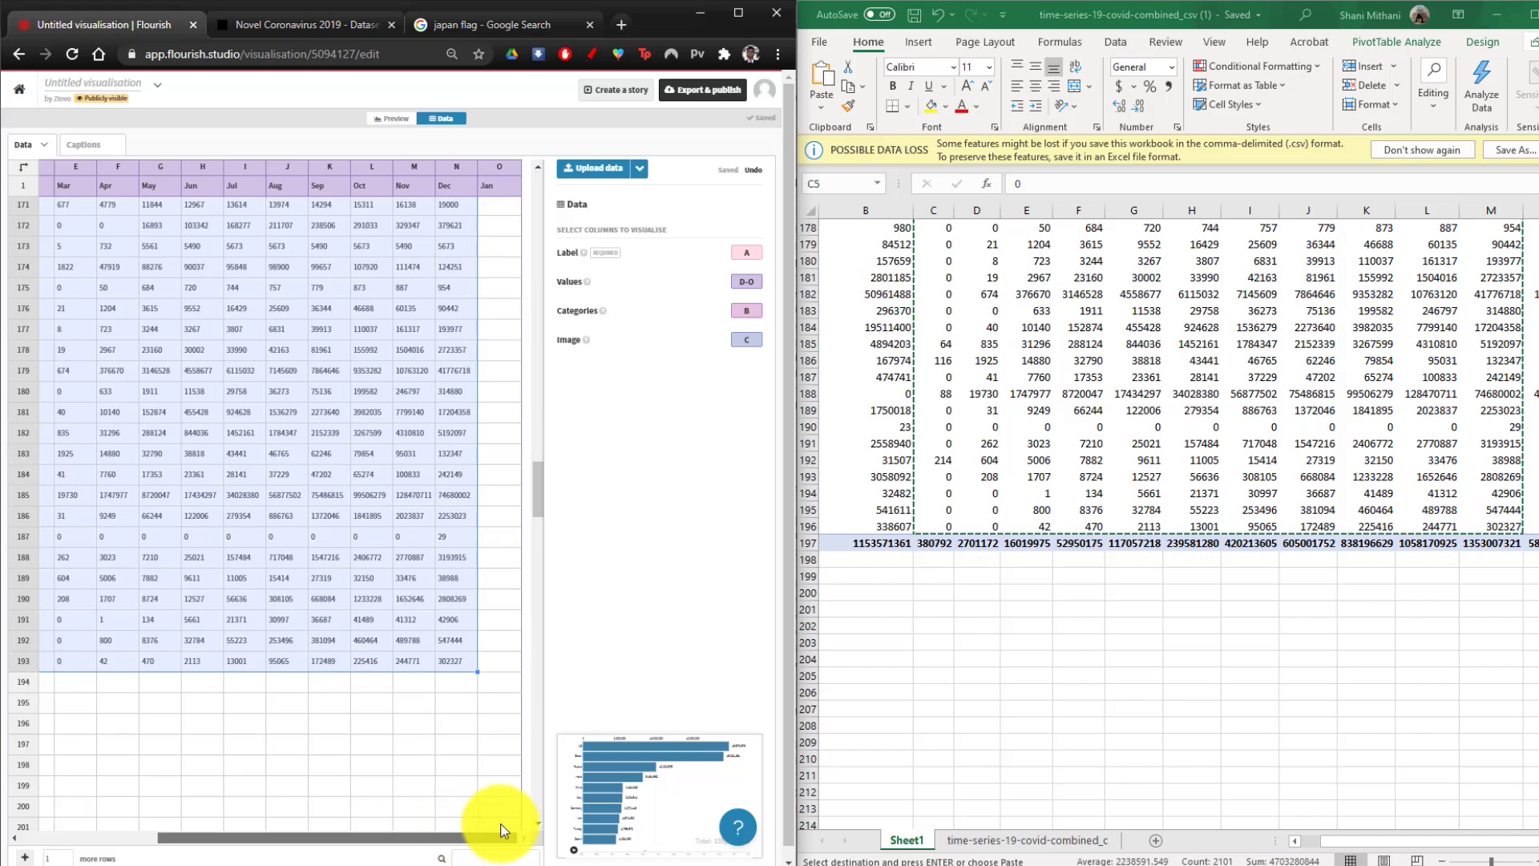
Step: Select the pivot's January values for every country, without the header row
{"action": "scroll", "coordinate": [381, 613], "scroll_direction": "up", "scroll_amount": 2}
{"action": "scroll", "coordinate": [381, 614], "scroll_direction": "up", "scroll_amount": 20}
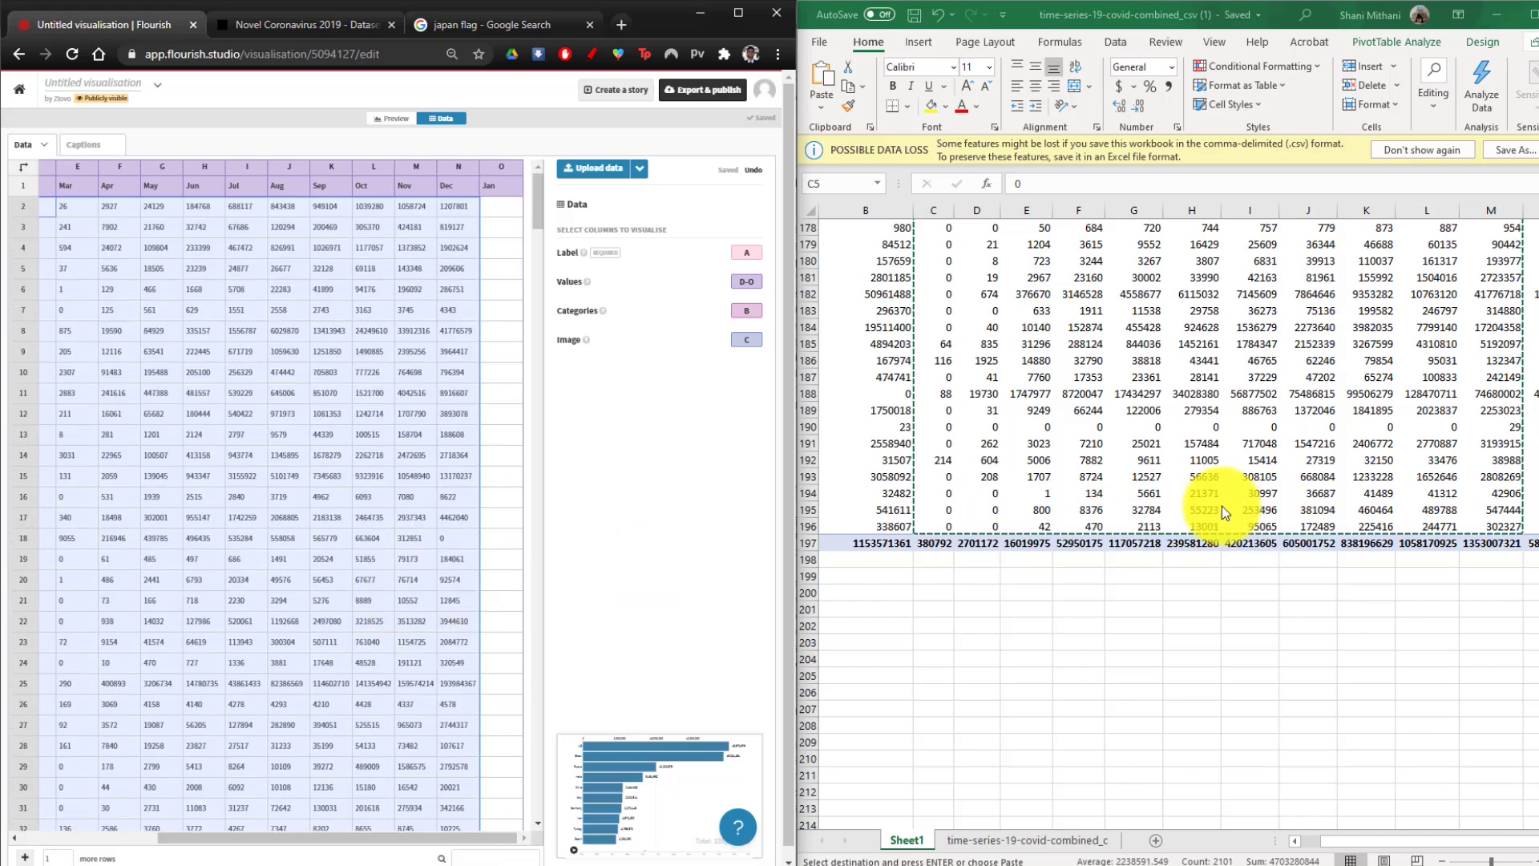
{"action": "left_click", "coordinate": [893, 523]}
{"action": "left_click", "coordinate": [891, 525]}
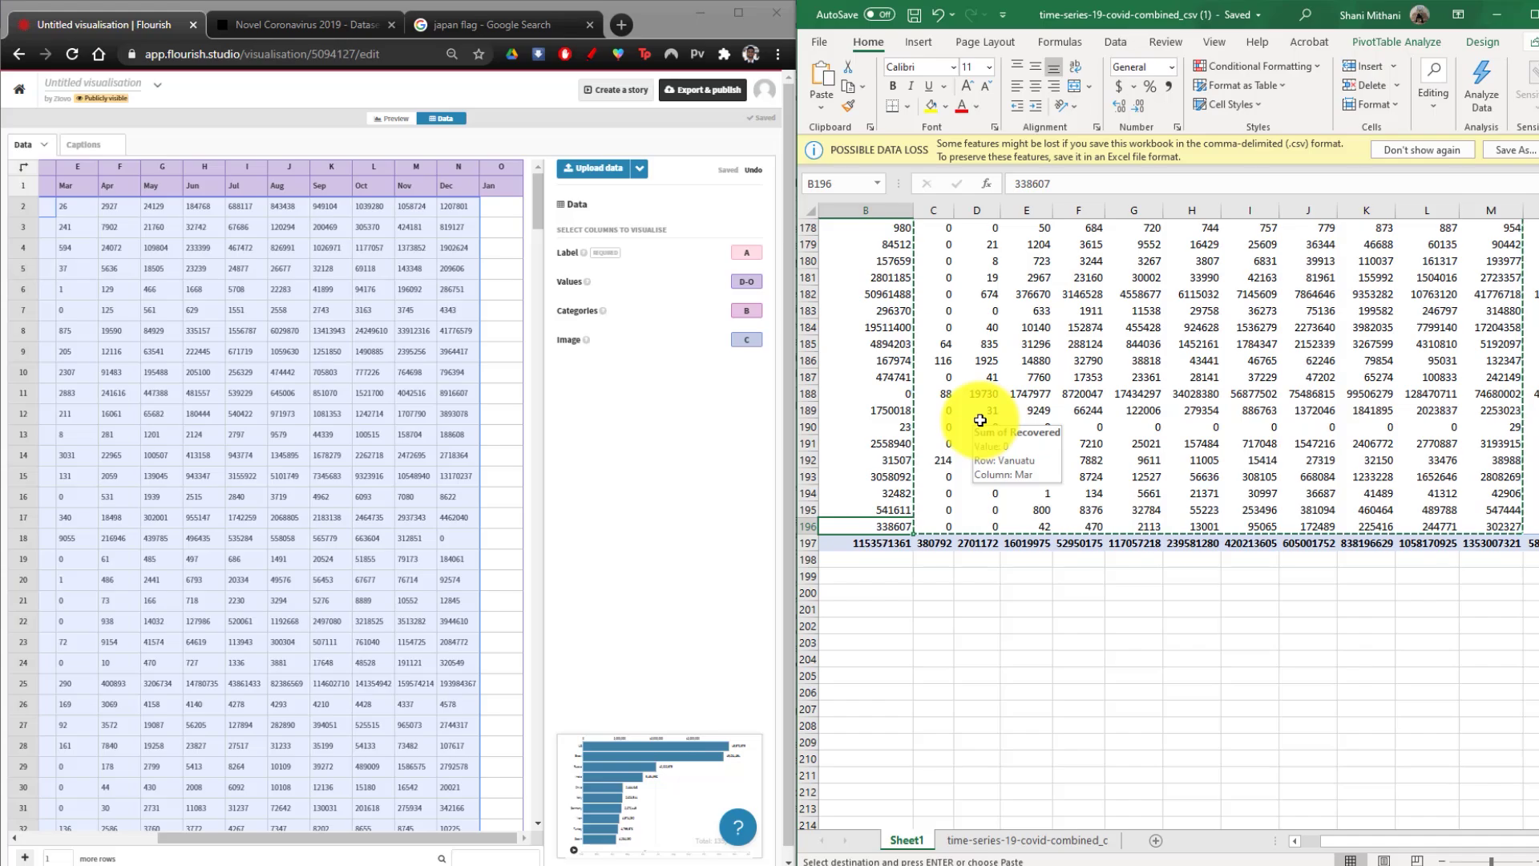
{"action": "key", "text": "ctrl+shift+Up"}
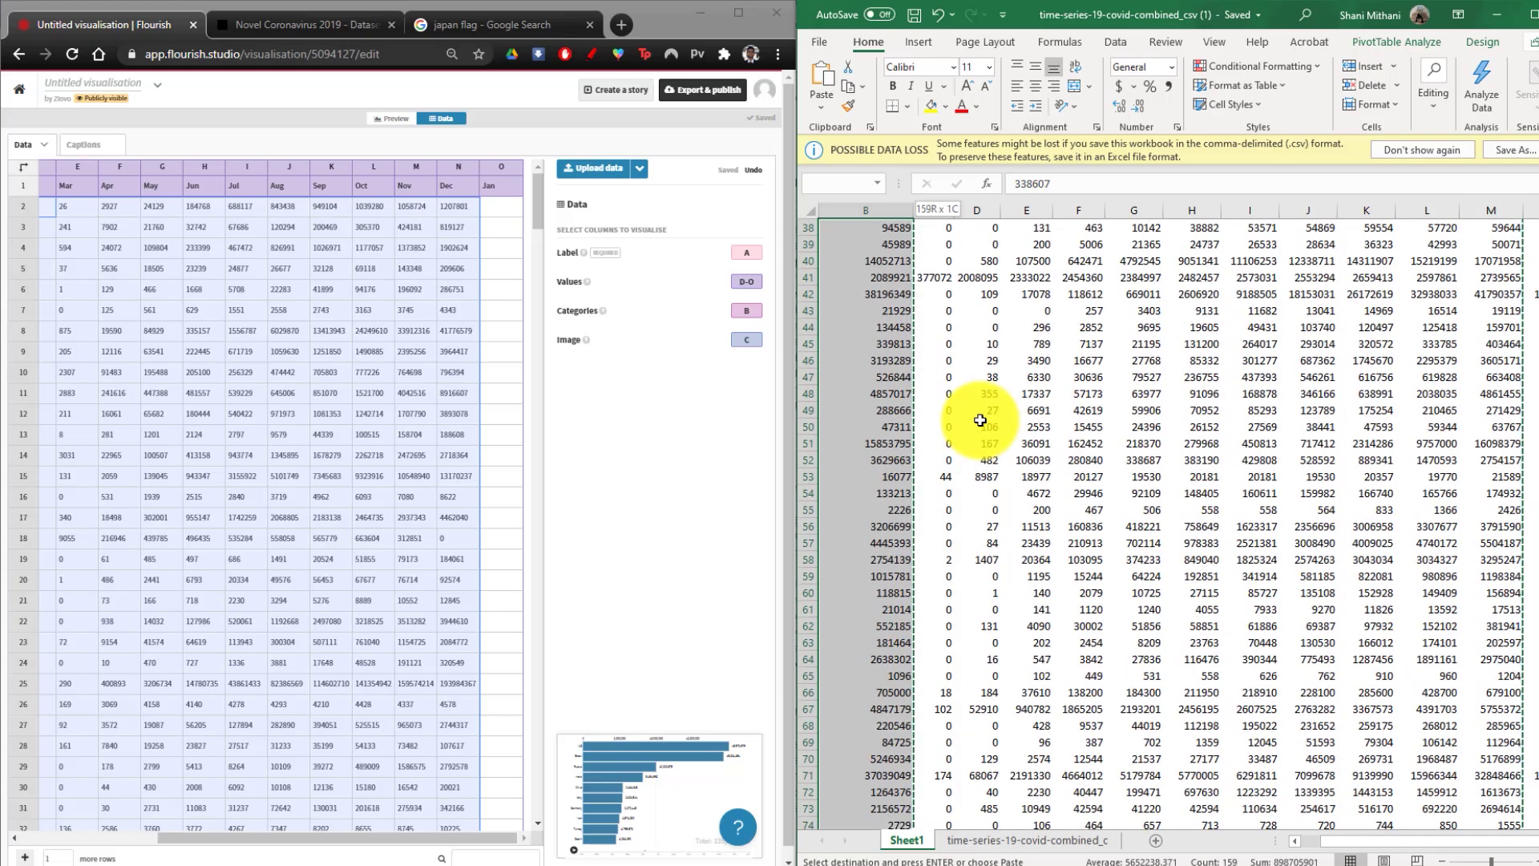
{"action": "key", "text": "ctrl+shift+Up"}
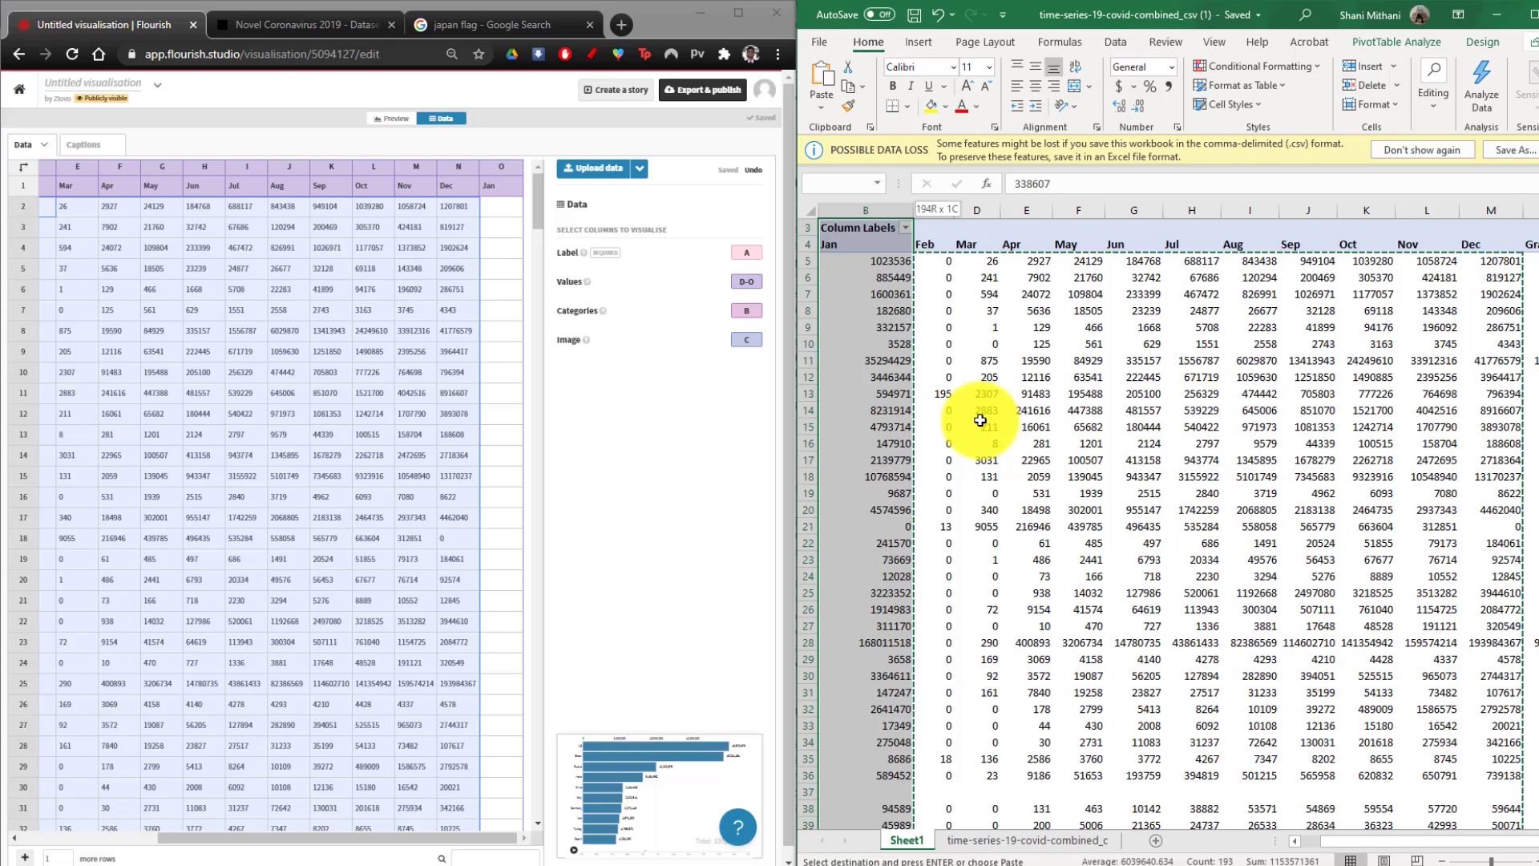
{"action": "key", "text": "shift+Down"}
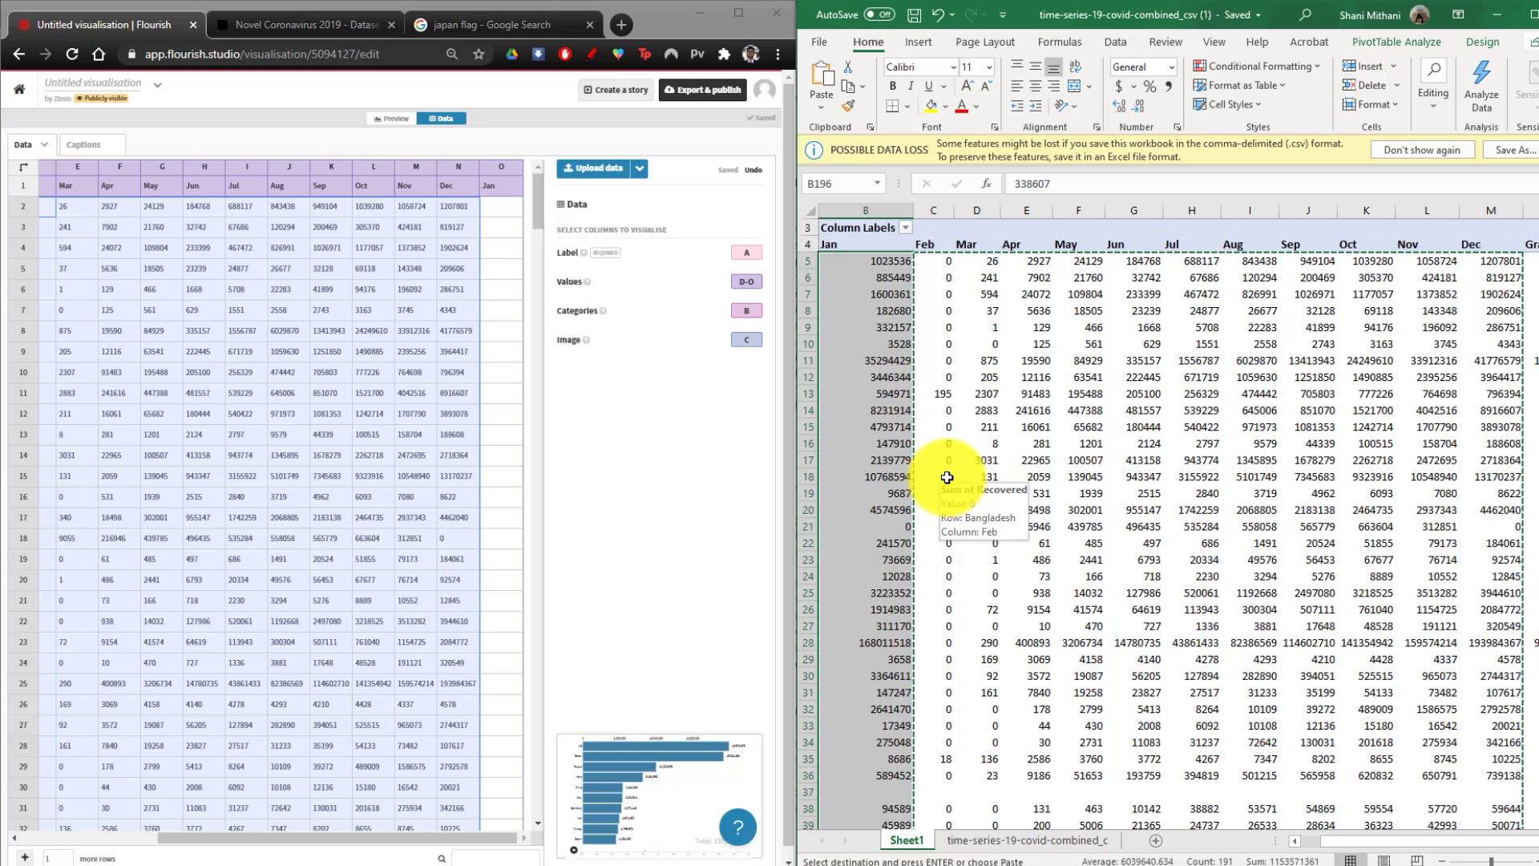
Step: Paste the January values into the Flourish Jan column from cell O2
{"action": "left_click", "coordinate": [501, 210]}
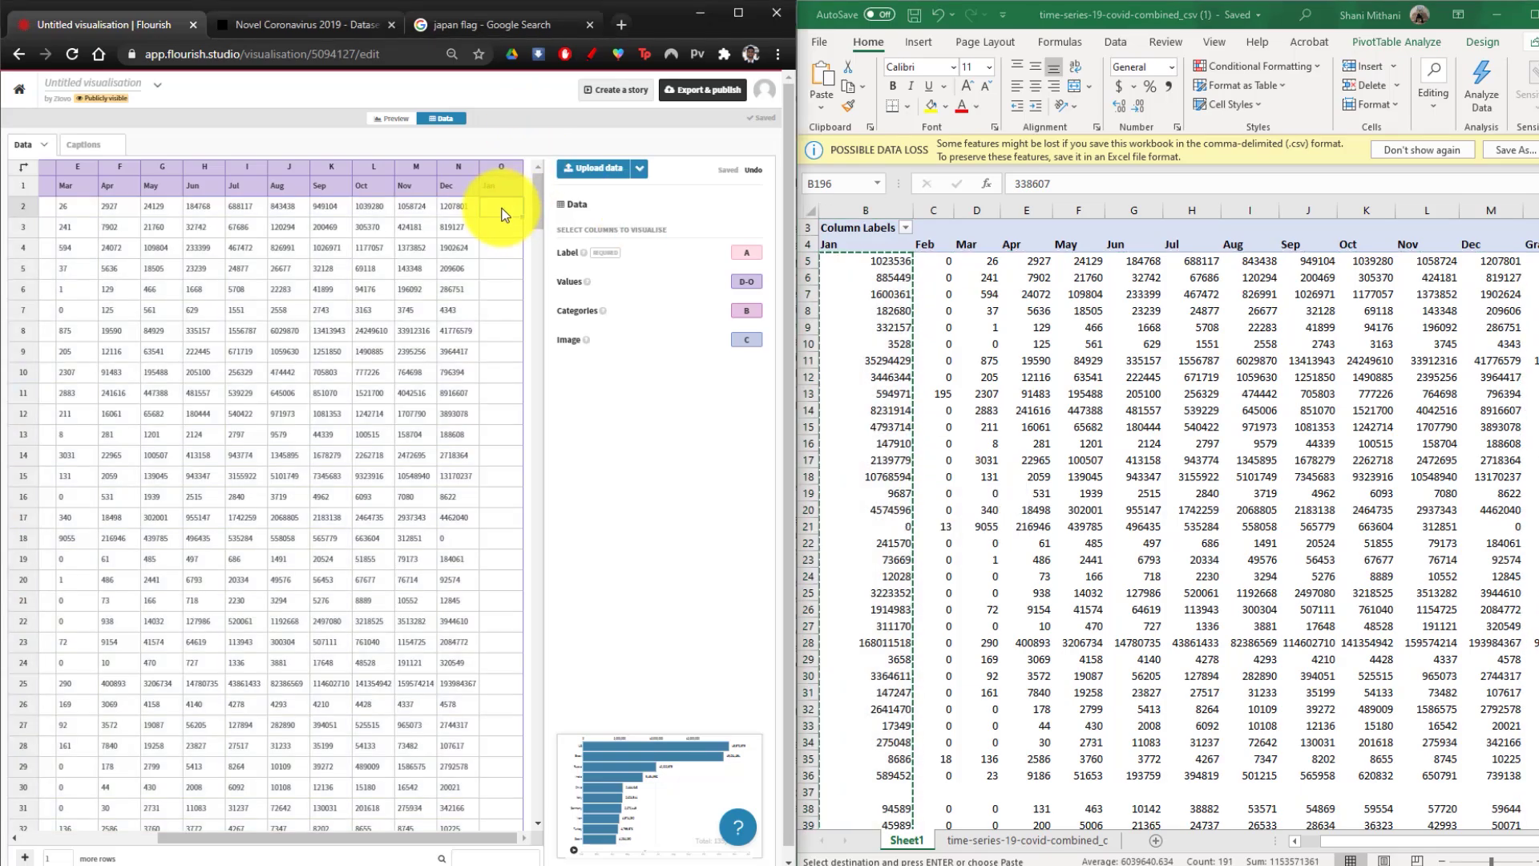
{"action": "left_click_drag", "start_coordinate": [503, 213], "coordinate": [482, 599]}
{"action": "scroll", "coordinate": [473, 597], "scroll_direction": "down", "scroll_amount": 20}
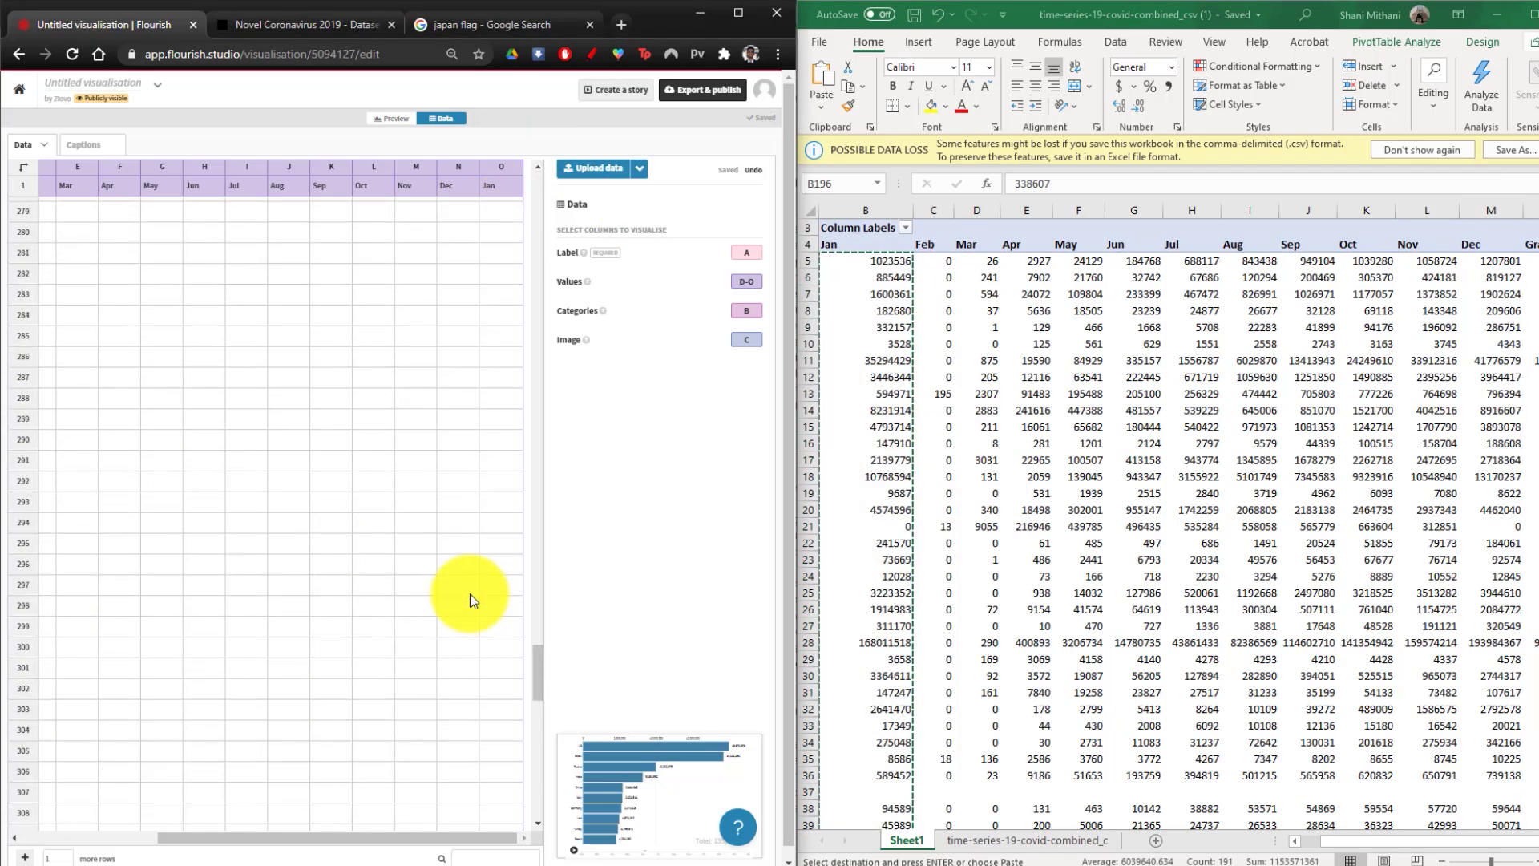
{"action": "key", "text": "ctrl+v"}
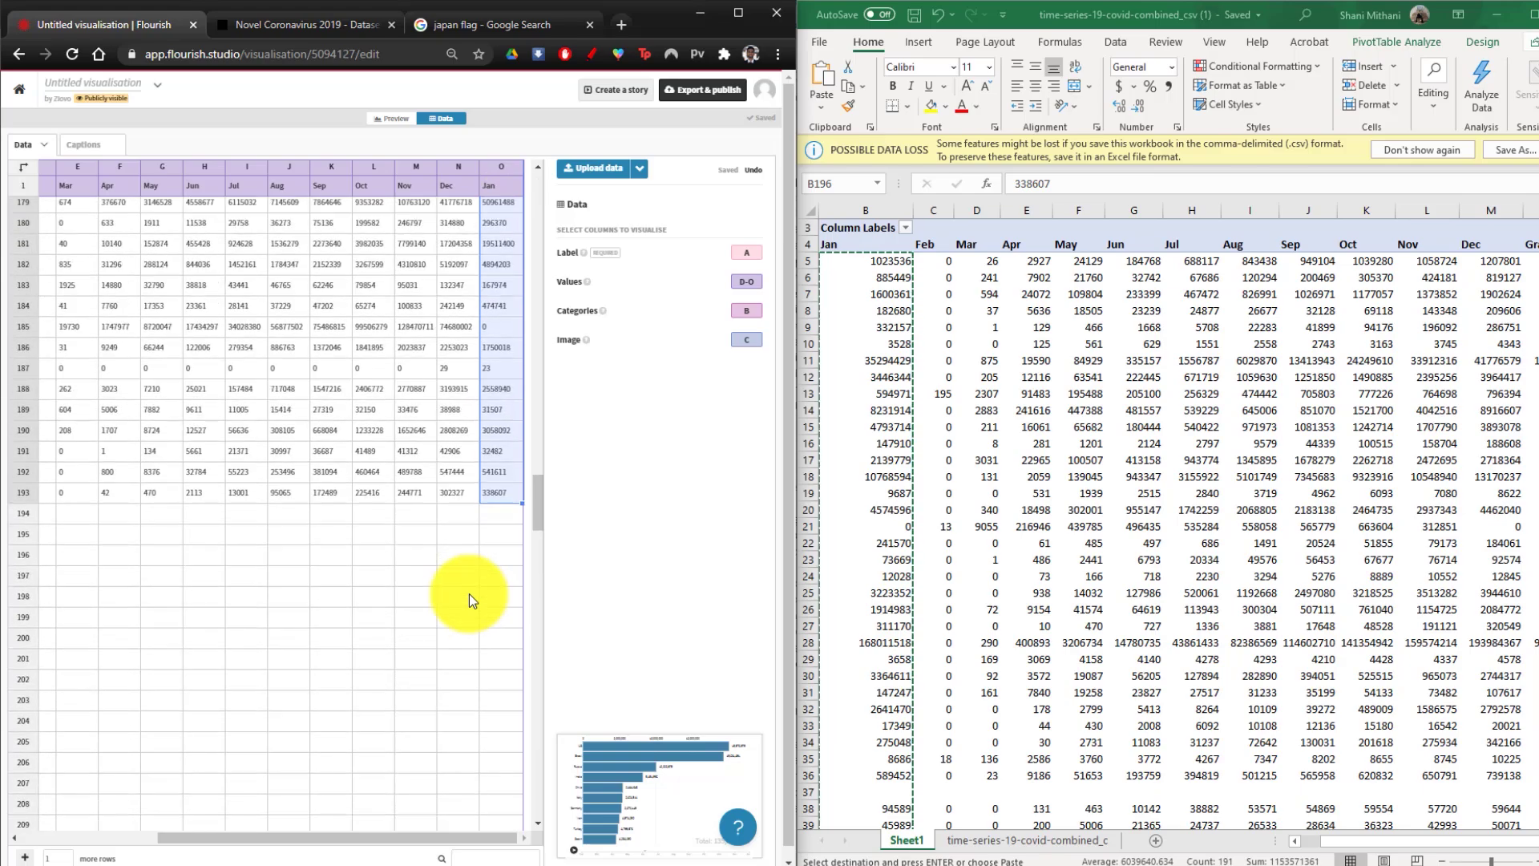
{"action": "scroll", "coordinate": [469, 593], "scroll_direction": "up", "scroll_amount": 15}
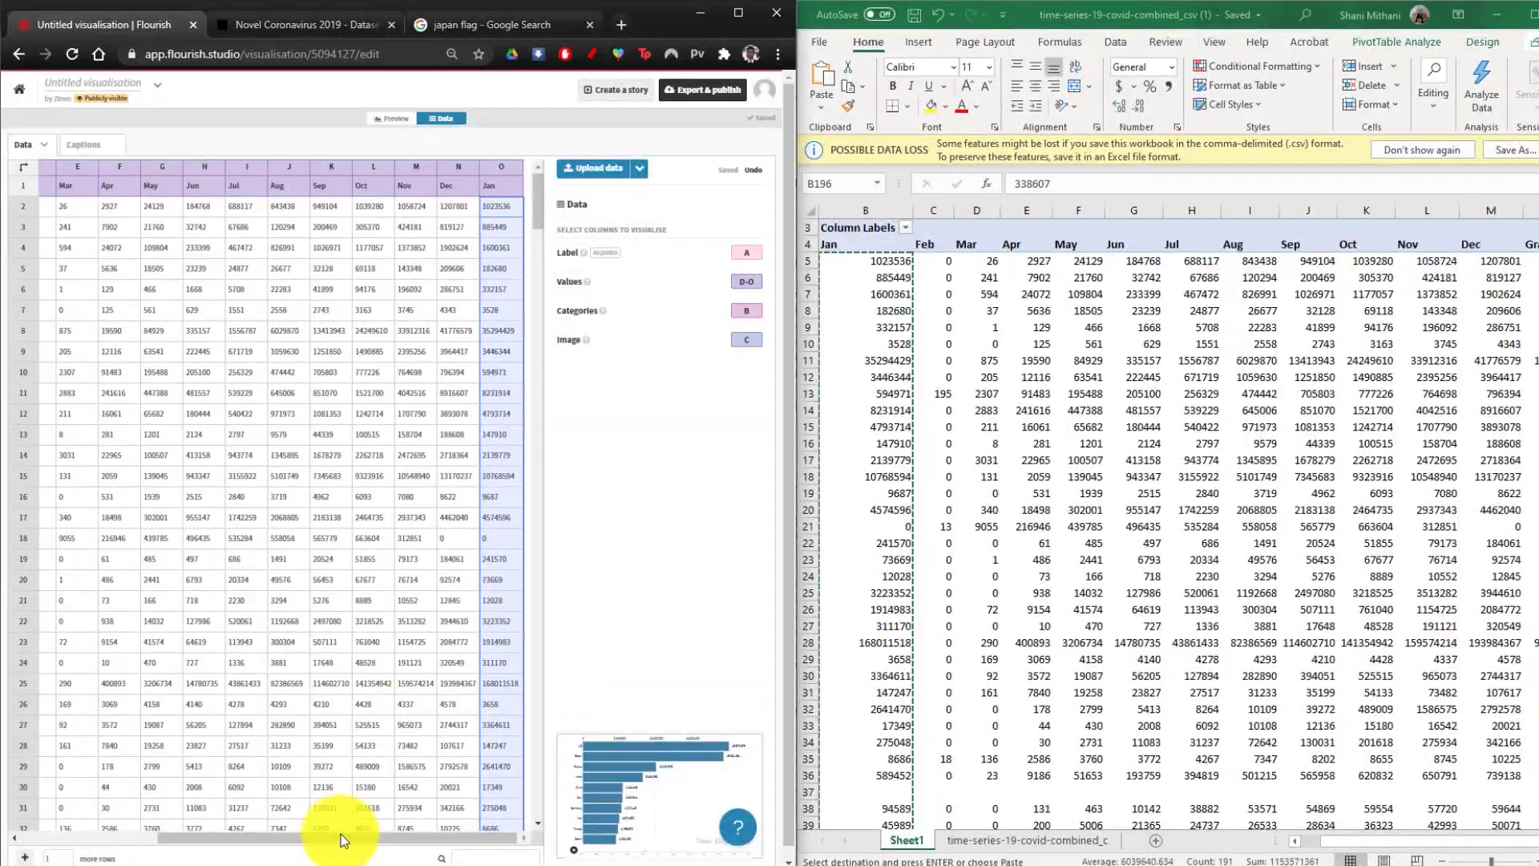
{"action": "left_click_drag", "start_coordinate": [339, 834], "coordinate": [183, 842]}
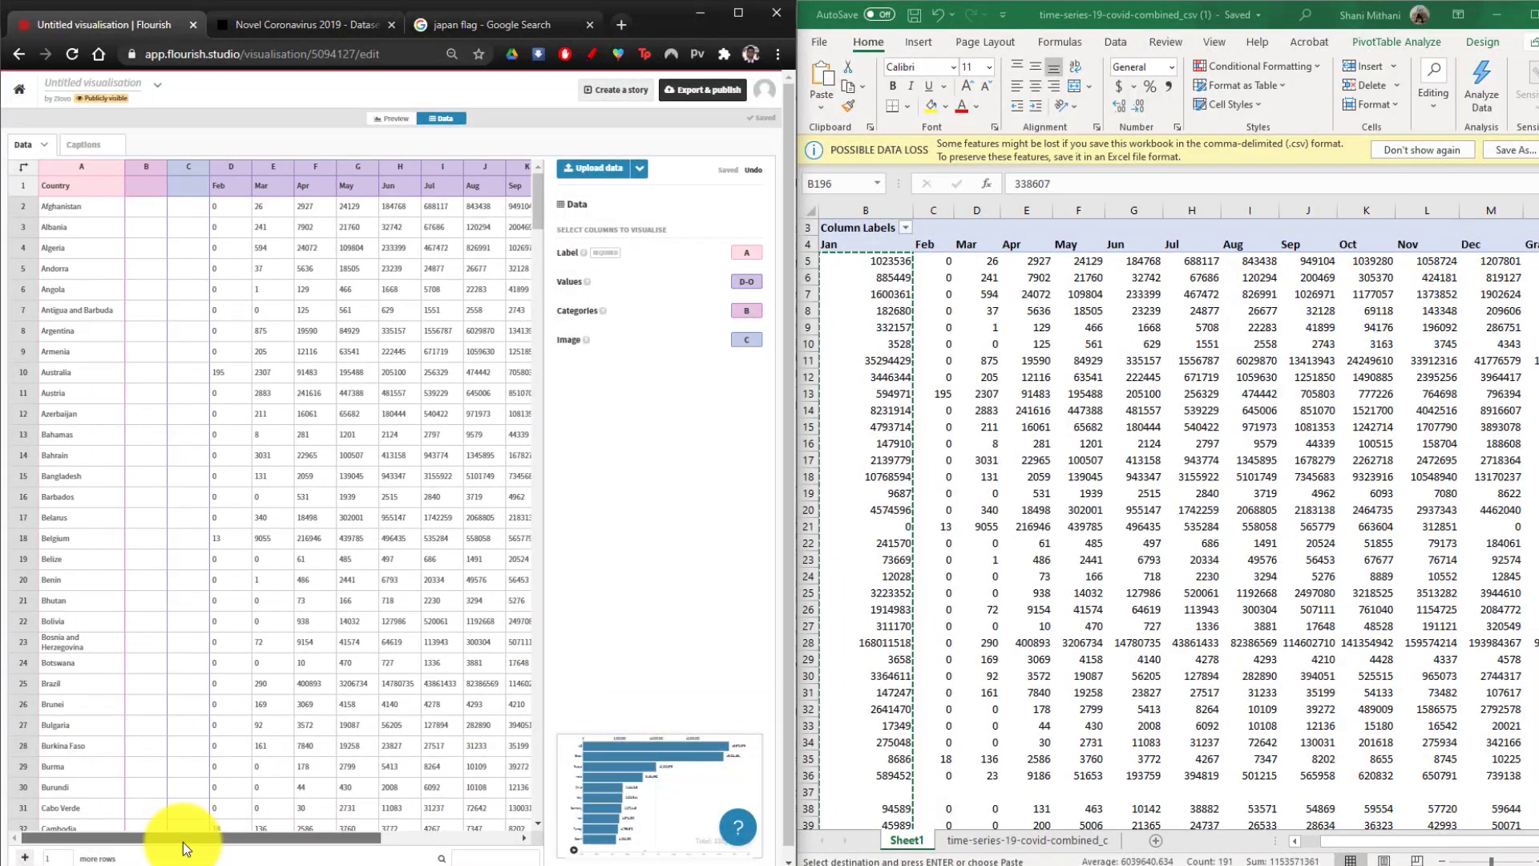
Step: Maximise Chrome and play the race preview, pausing at Aug with Brazil leading
{"action": "left_click", "coordinate": [758, 18]}
{"action": "left_click", "coordinate": [787, 112]}
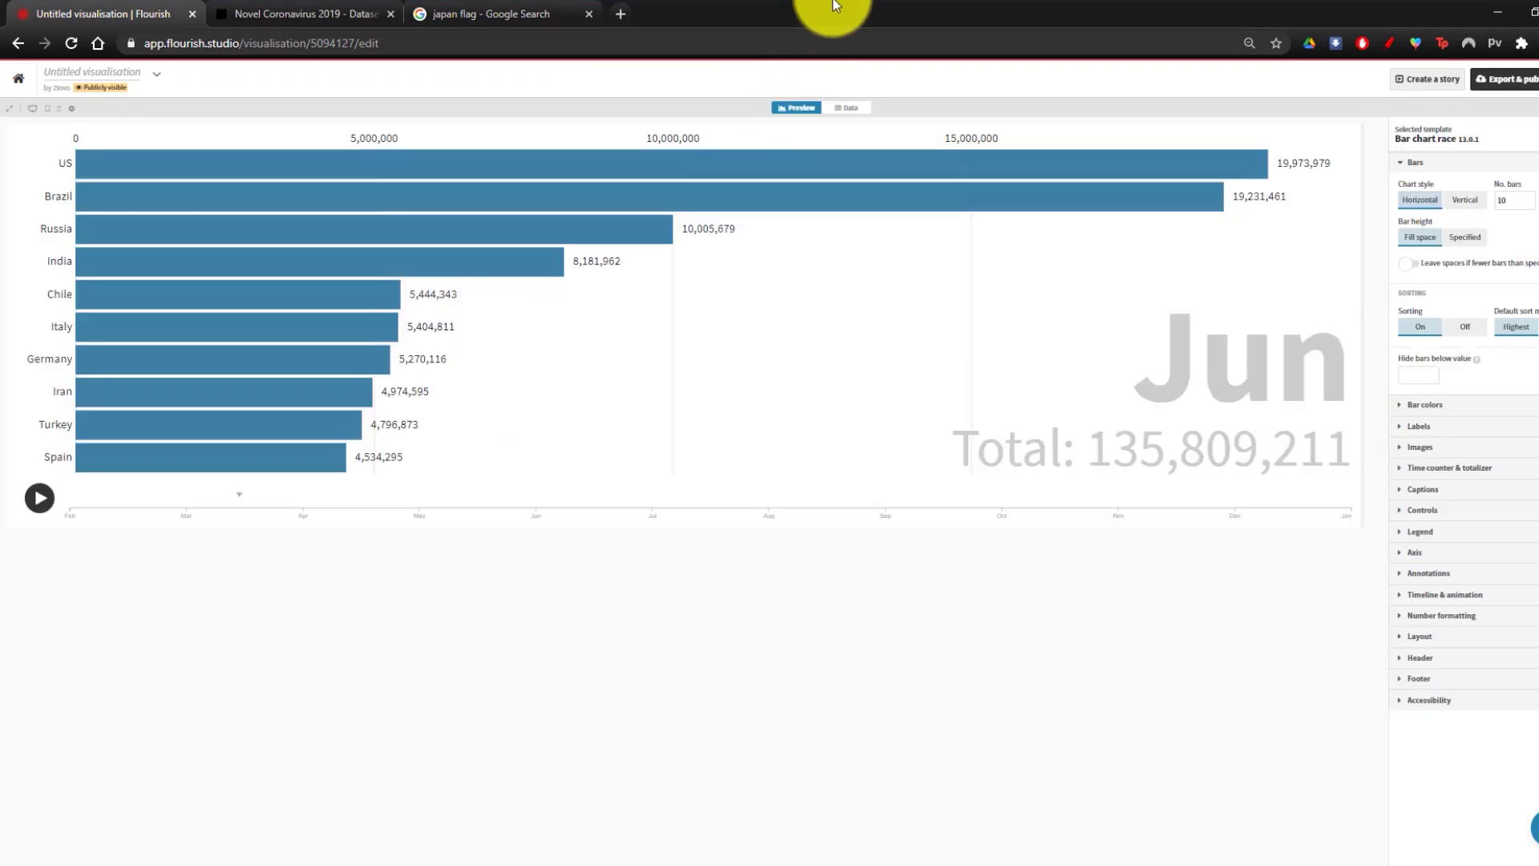
{"action": "left_click", "coordinate": [39, 497]}
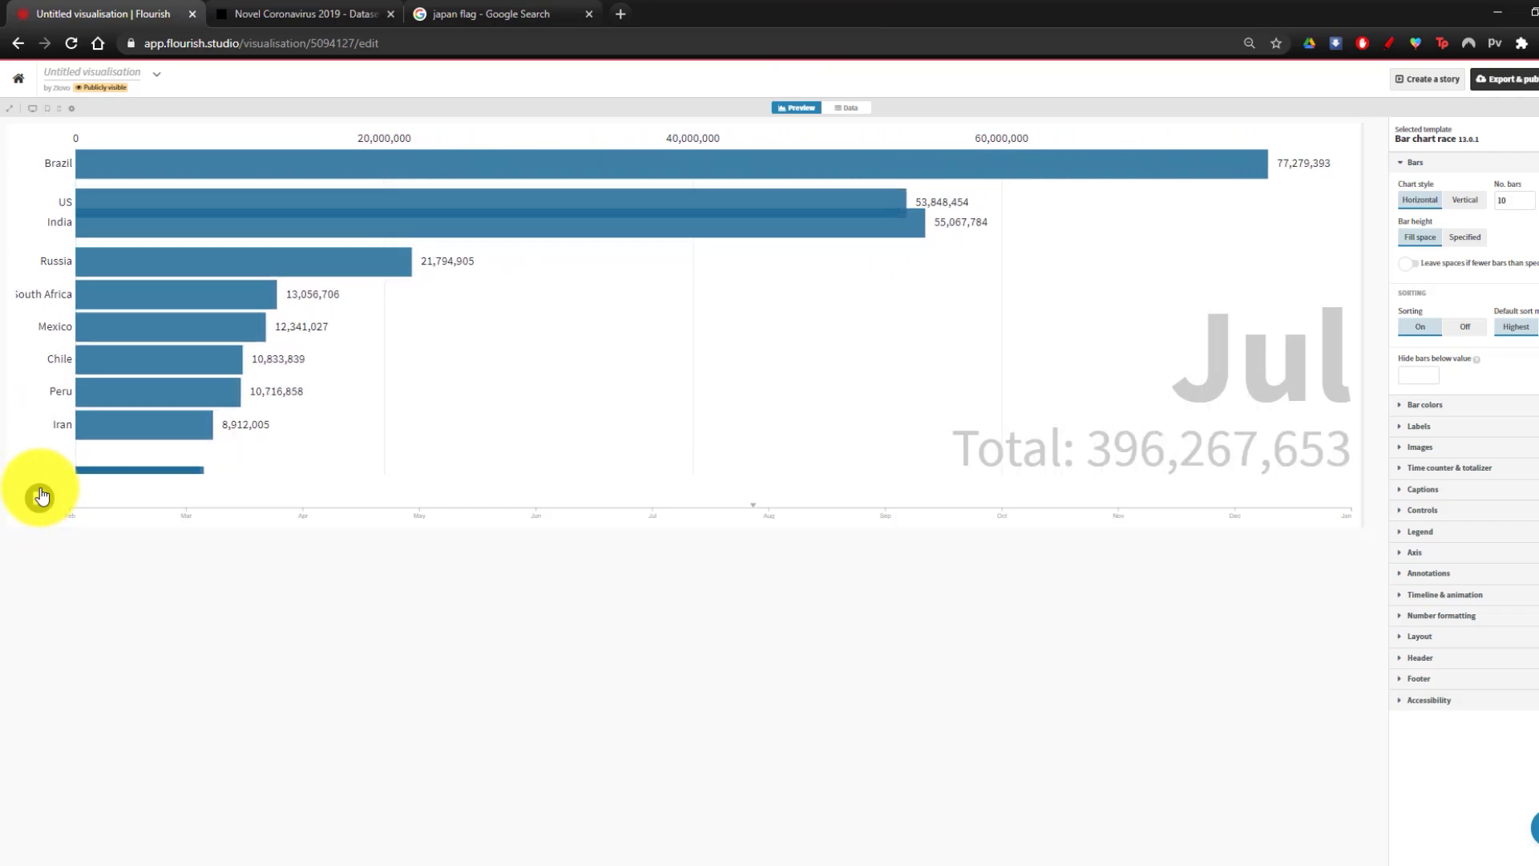
{"action": "left_click", "coordinate": [40, 497]}
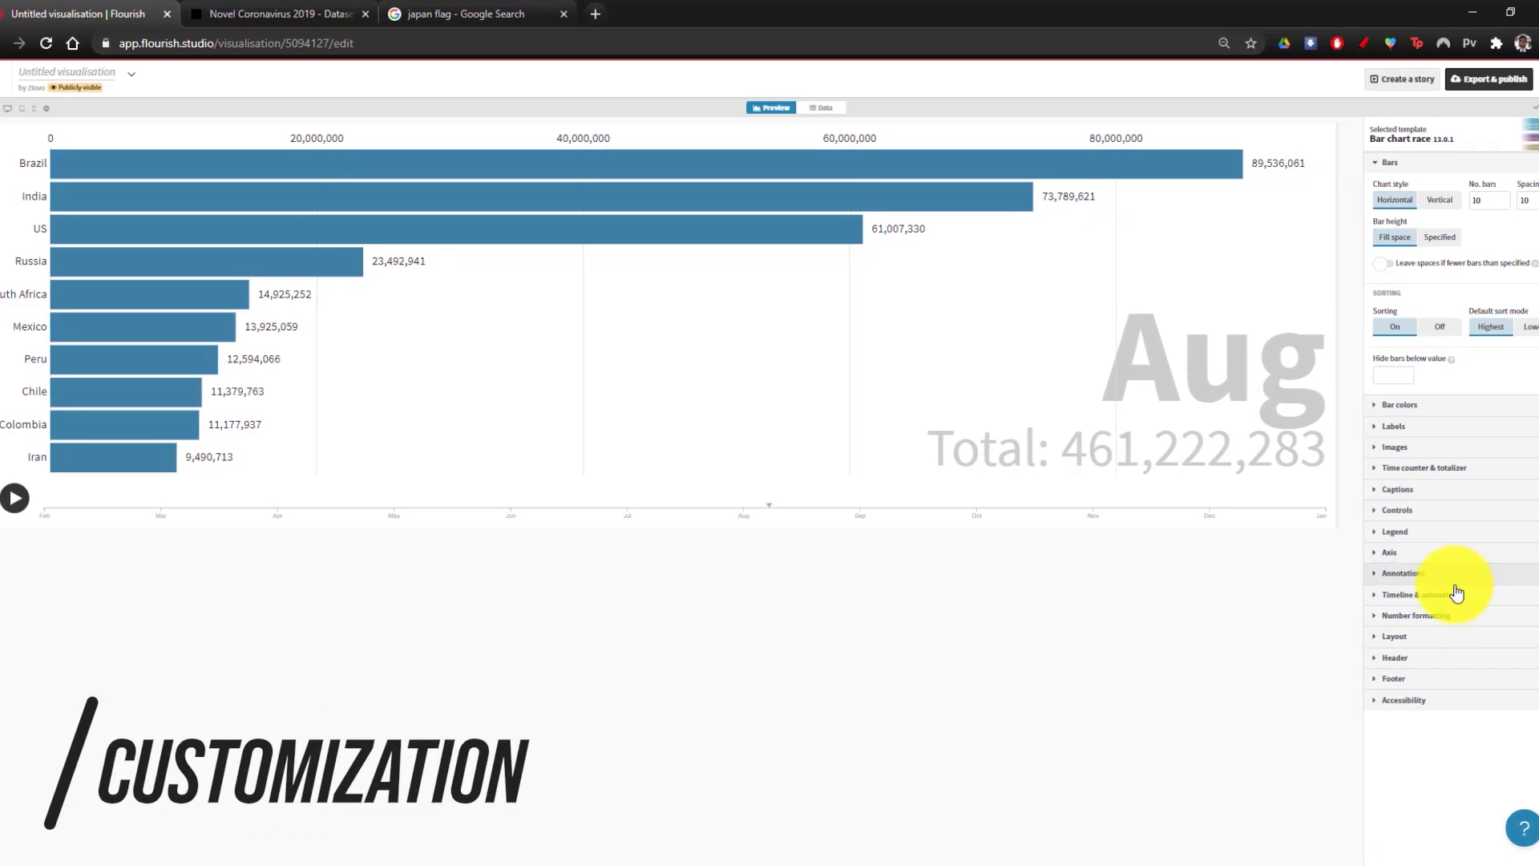
Step: Add the header title 'COVID Recoveries by Country' to the chart
{"action": "left_click", "coordinate": [1415, 658]}
{"action": "scroll", "coordinate": [1416, 745], "scroll_direction": "down", "scroll_amount": 2}
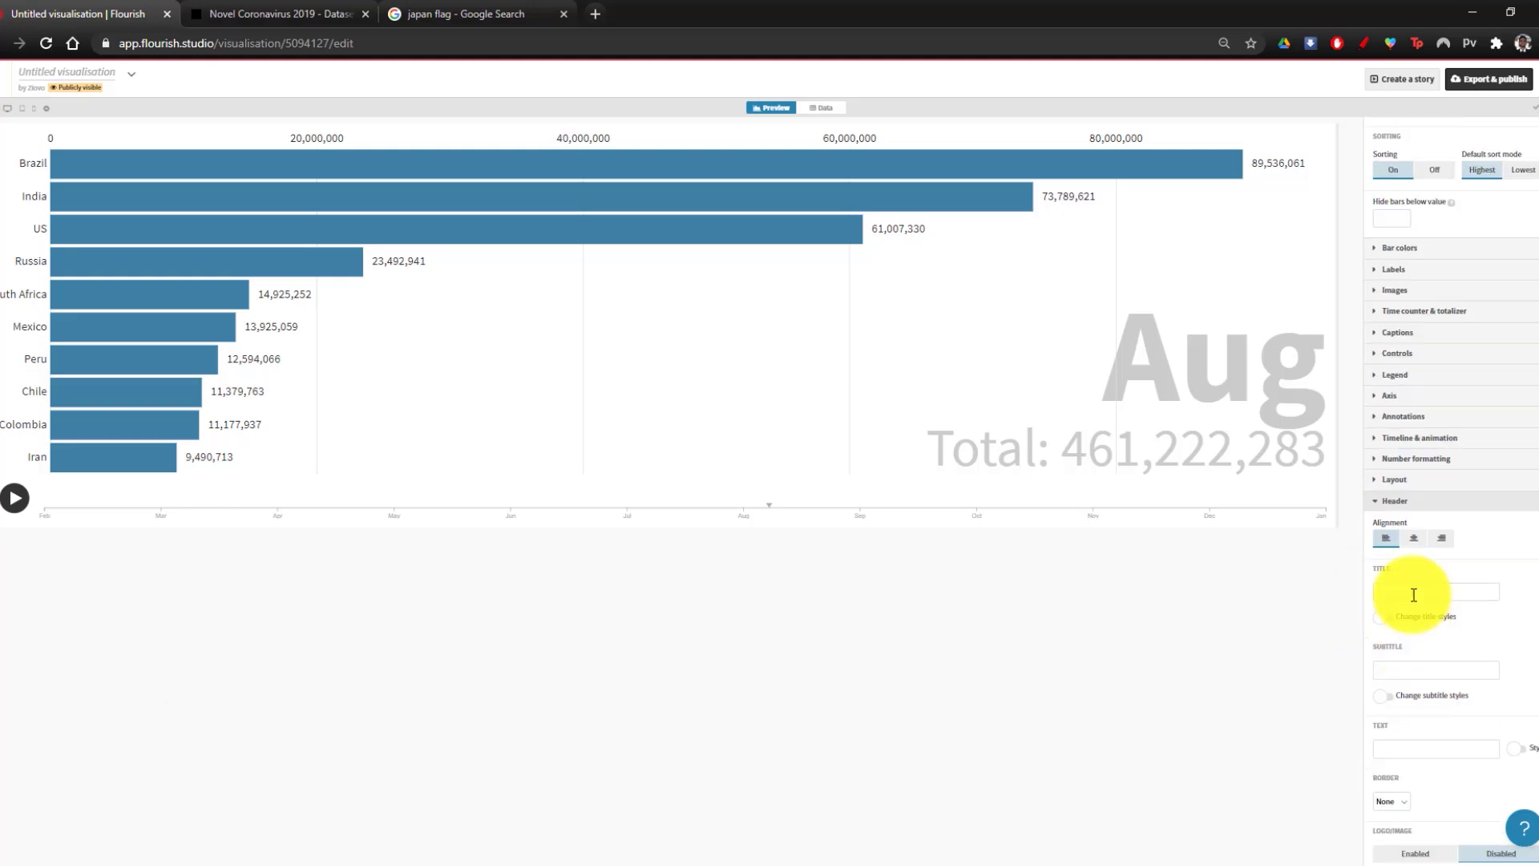
{"action": "left_click", "coordinate": [1413, 595]}
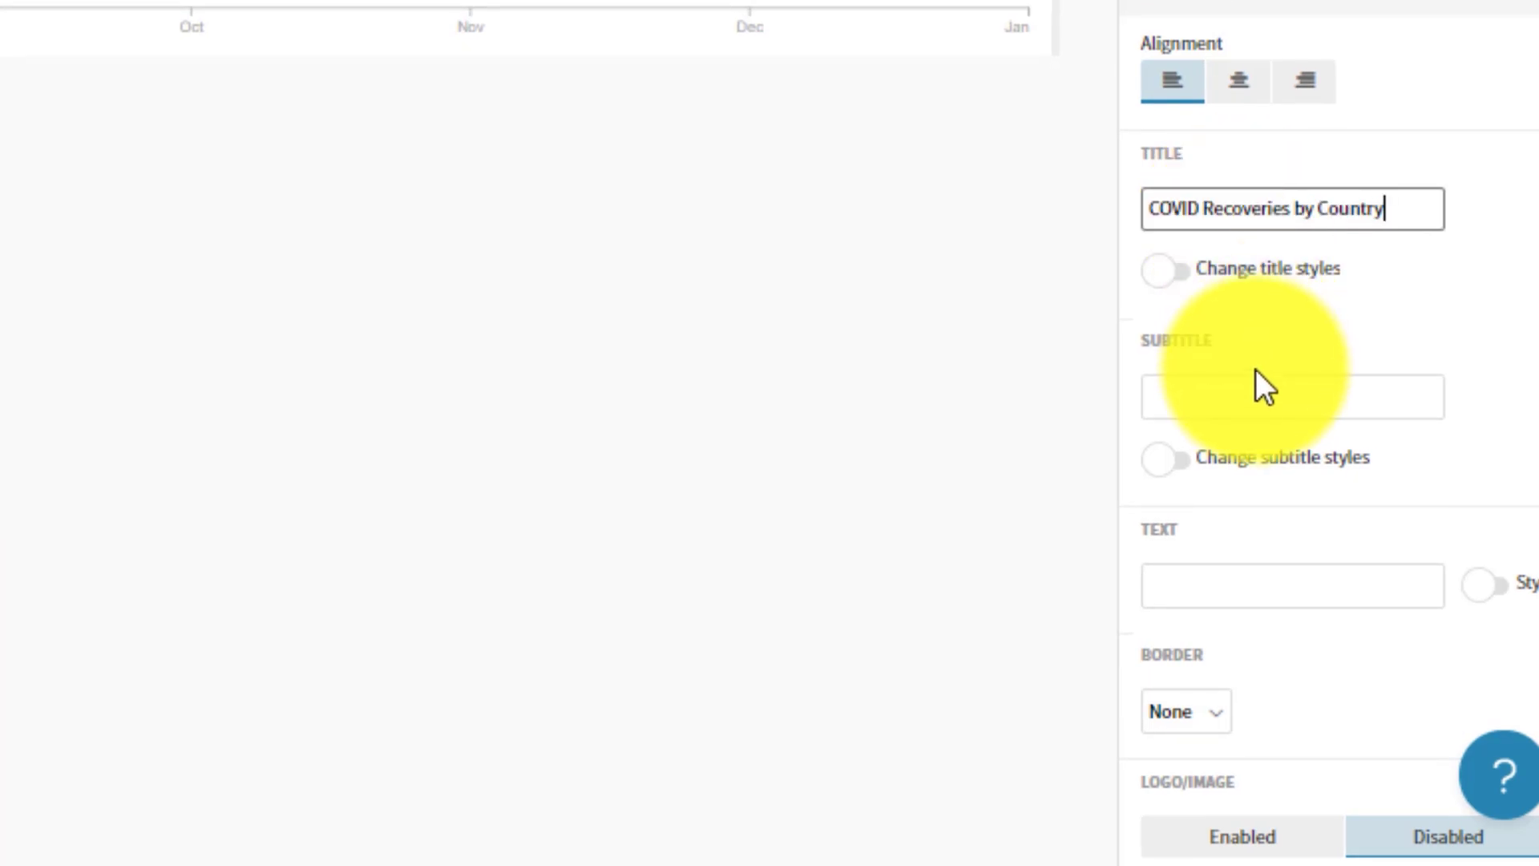
{"action": "scroll", "coordinate": [1263, 353], "scroll_direction": "down", "scroll_amount": 2}
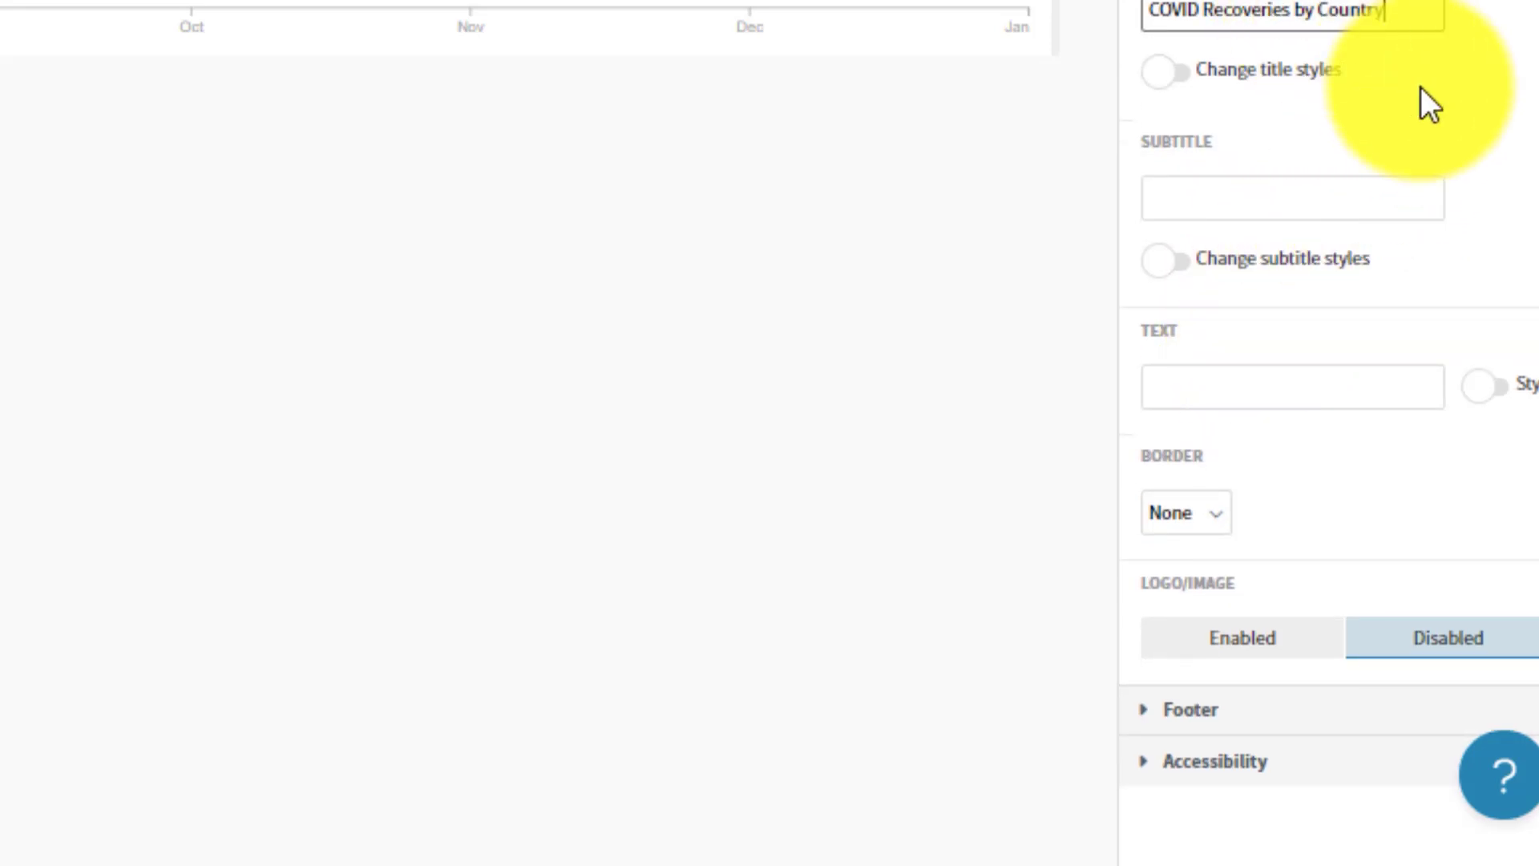
{"action": "scroll", "coordinate": [1436, 131], "scroll_direction": "up", "scroll_amount": 3}
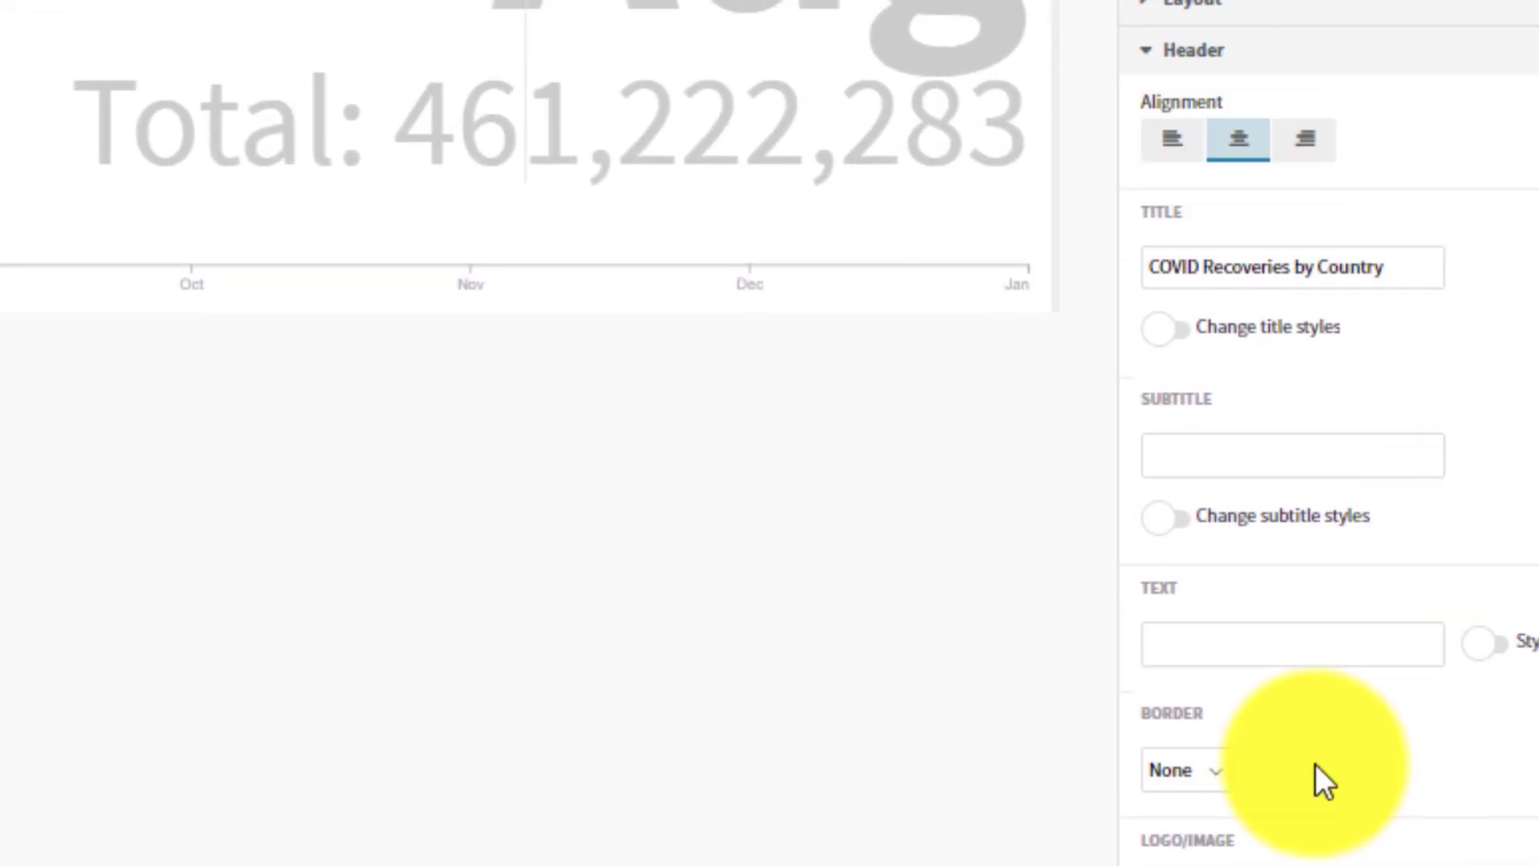
Step: Style the title large and light grey (204, 204, 204) sampled from the chart
{"action": "left_click", "coordinate": [1162, 330]}
{"action": "left_click", "coordinate": [1330, 513]}
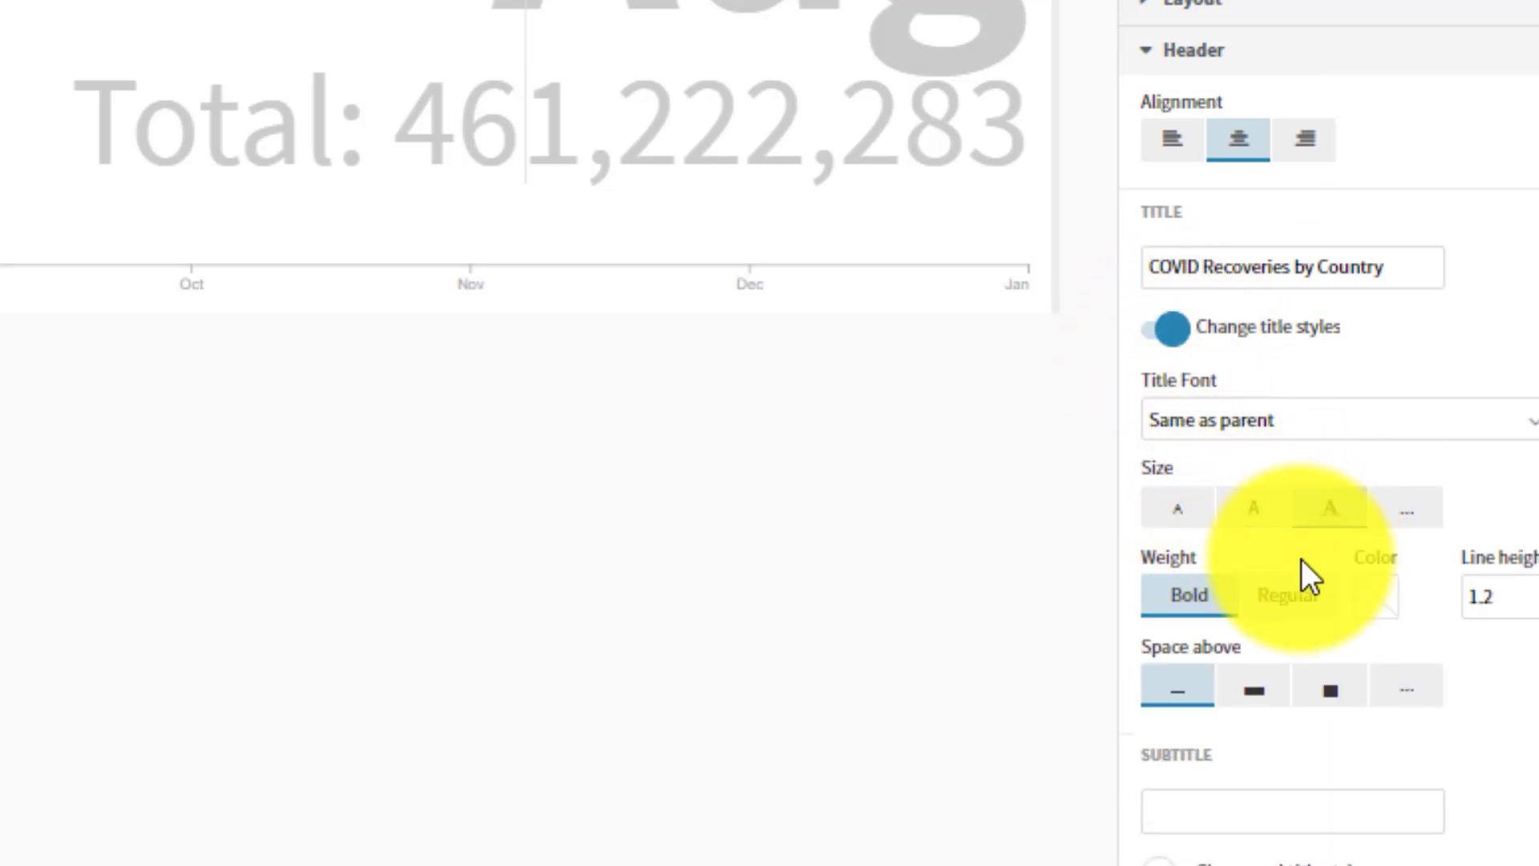
{"action": "left_click", "coordinate": [1378, 597]}
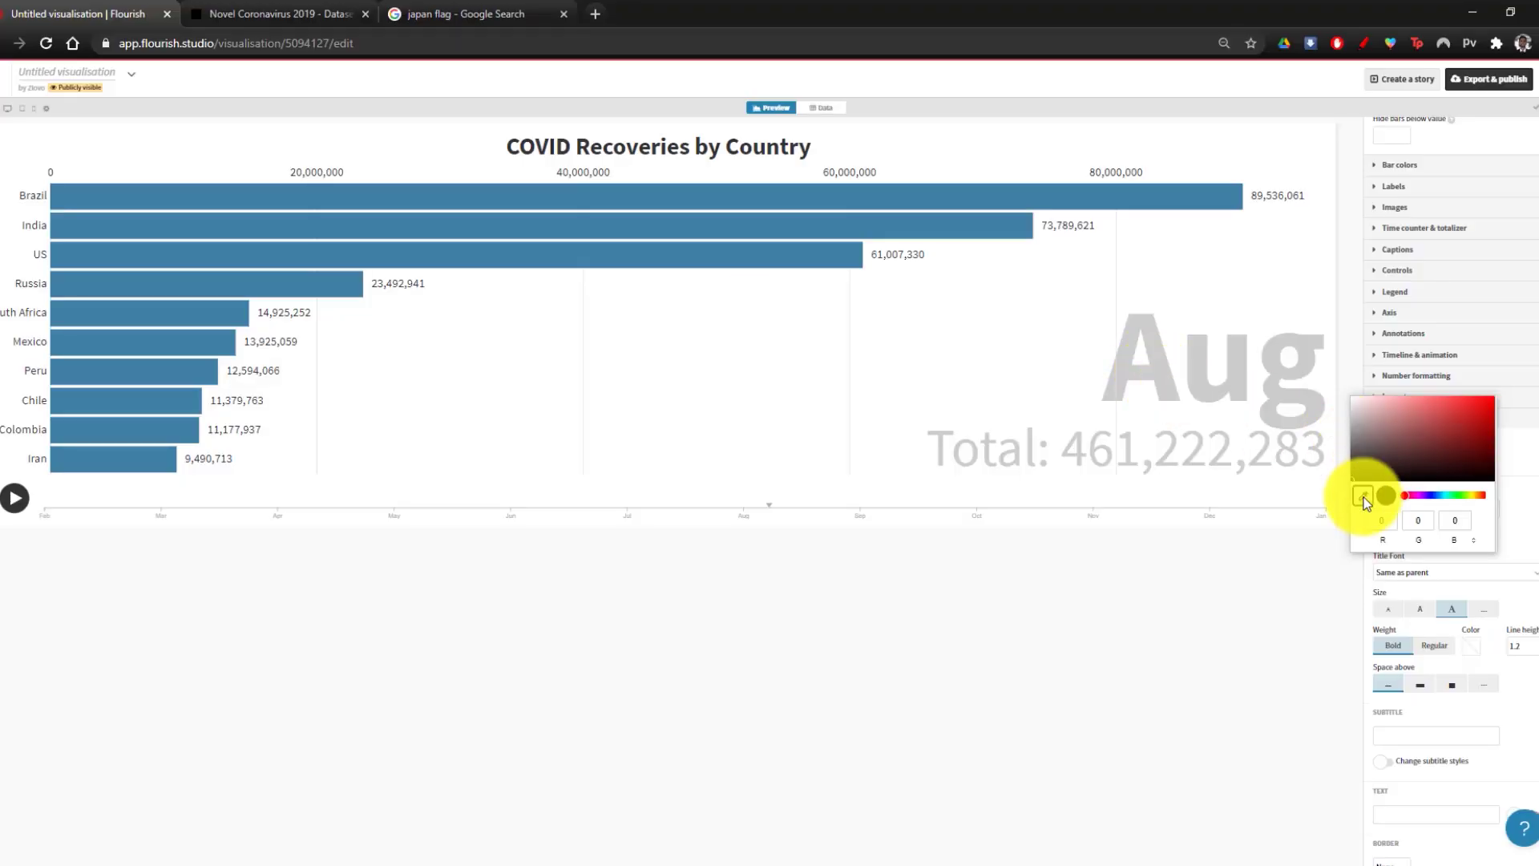
{"action": "left_click", "coordinate": [1363, 497]}
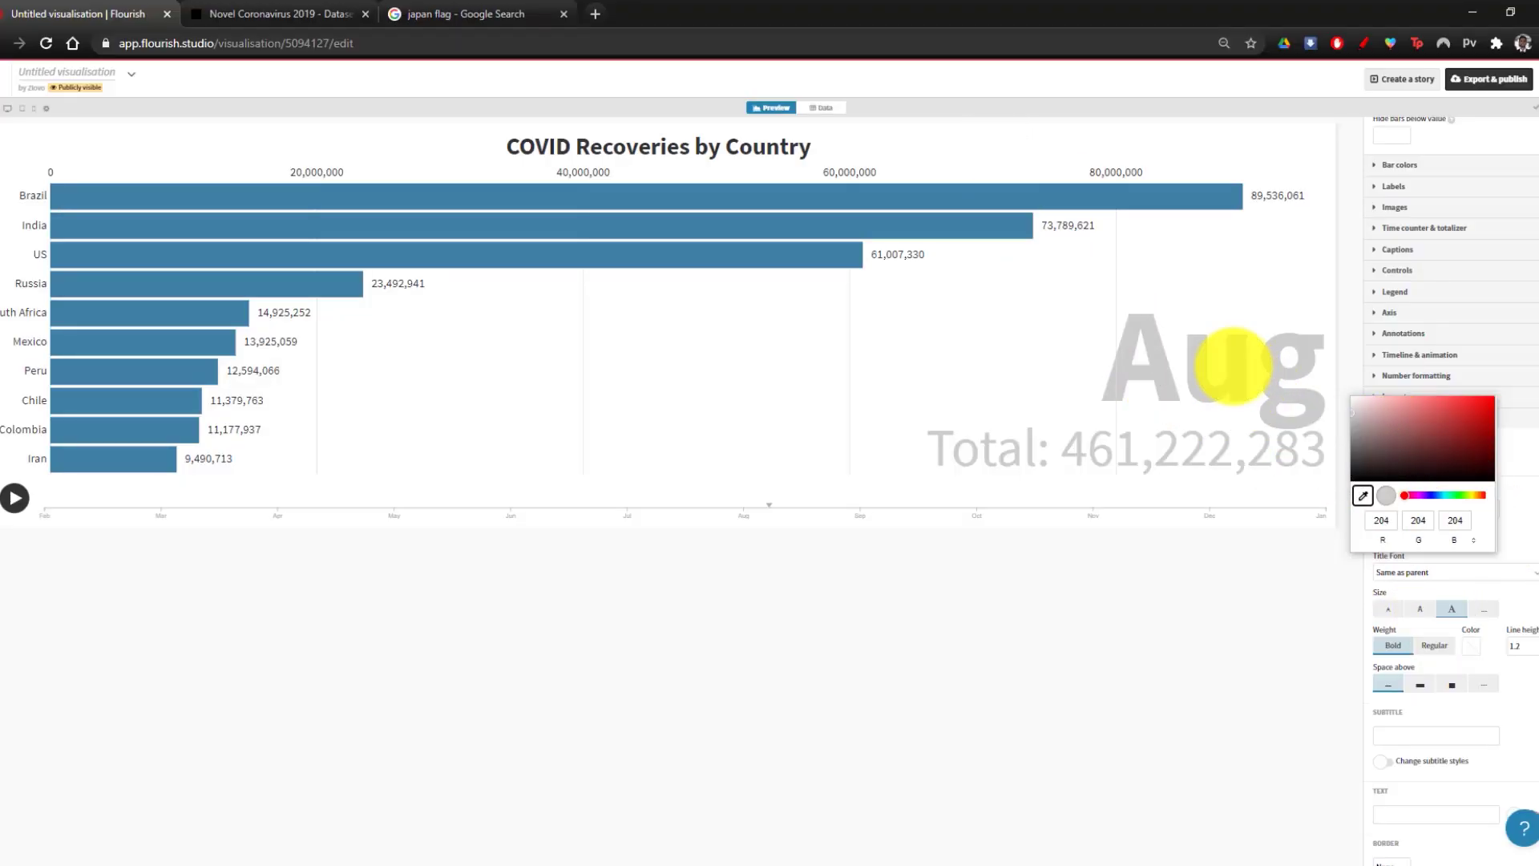
{"action": "left_click", "coordinate": [1315, 376]}
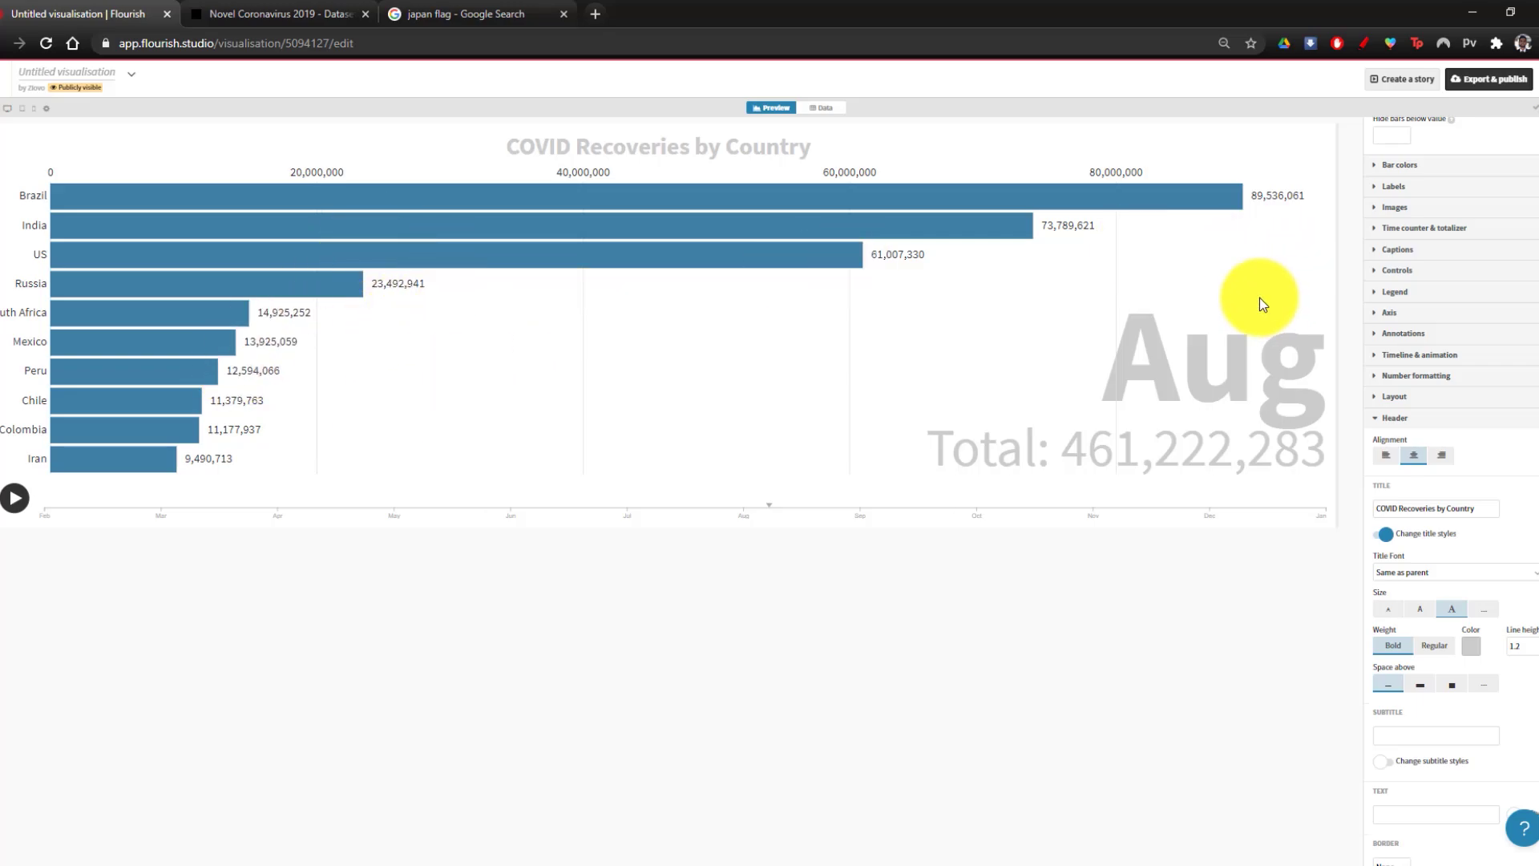
Step: Set the bar colour mode to colour each bar separately
{"action": "left_click", "coordinate": [1409, 170]}
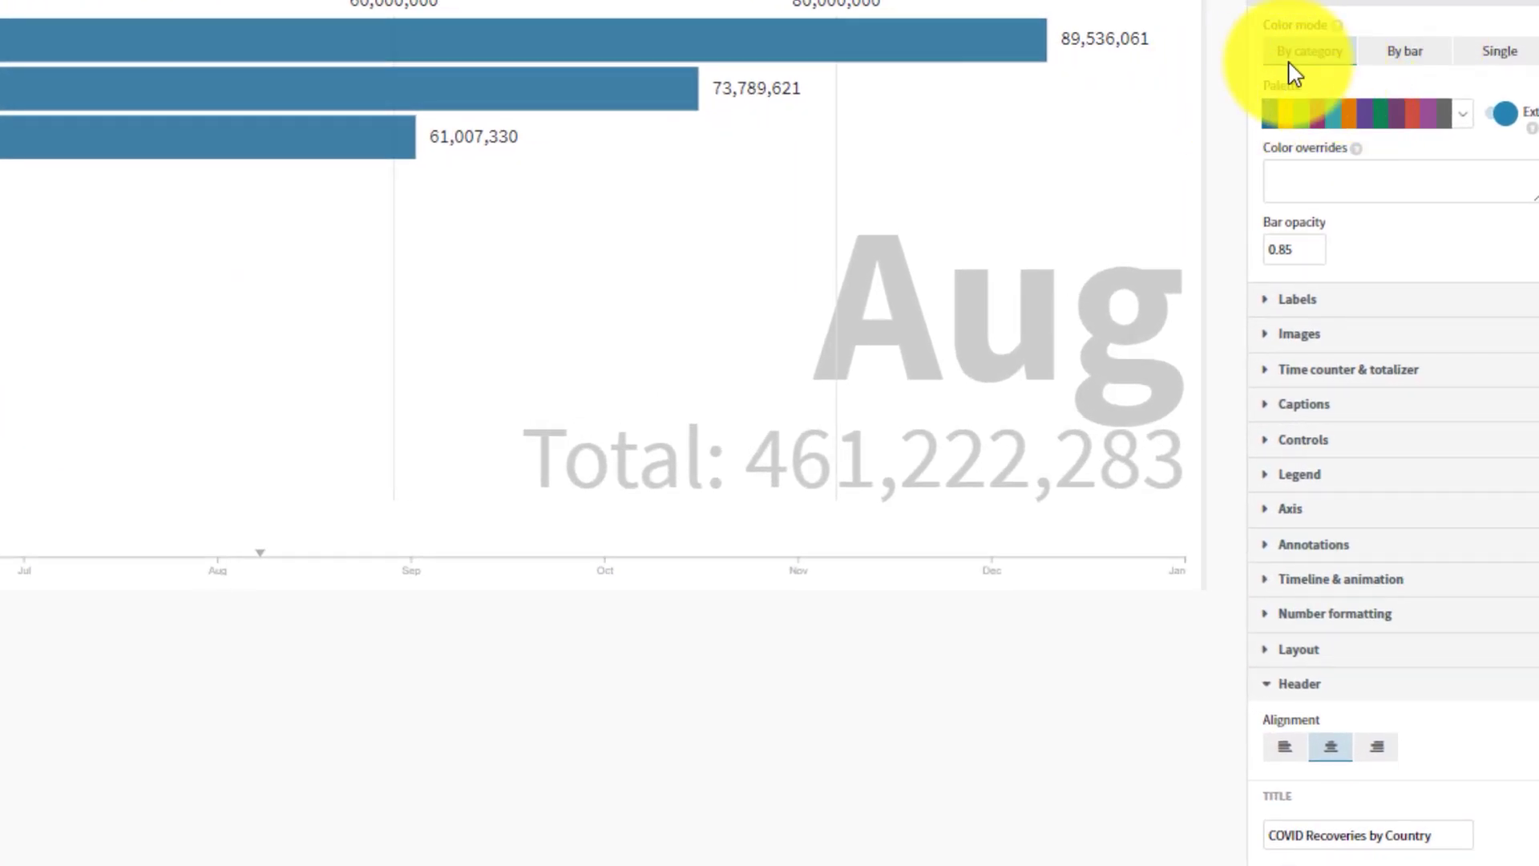
{"action": "left_click", "coordinate": [1415, 57]}
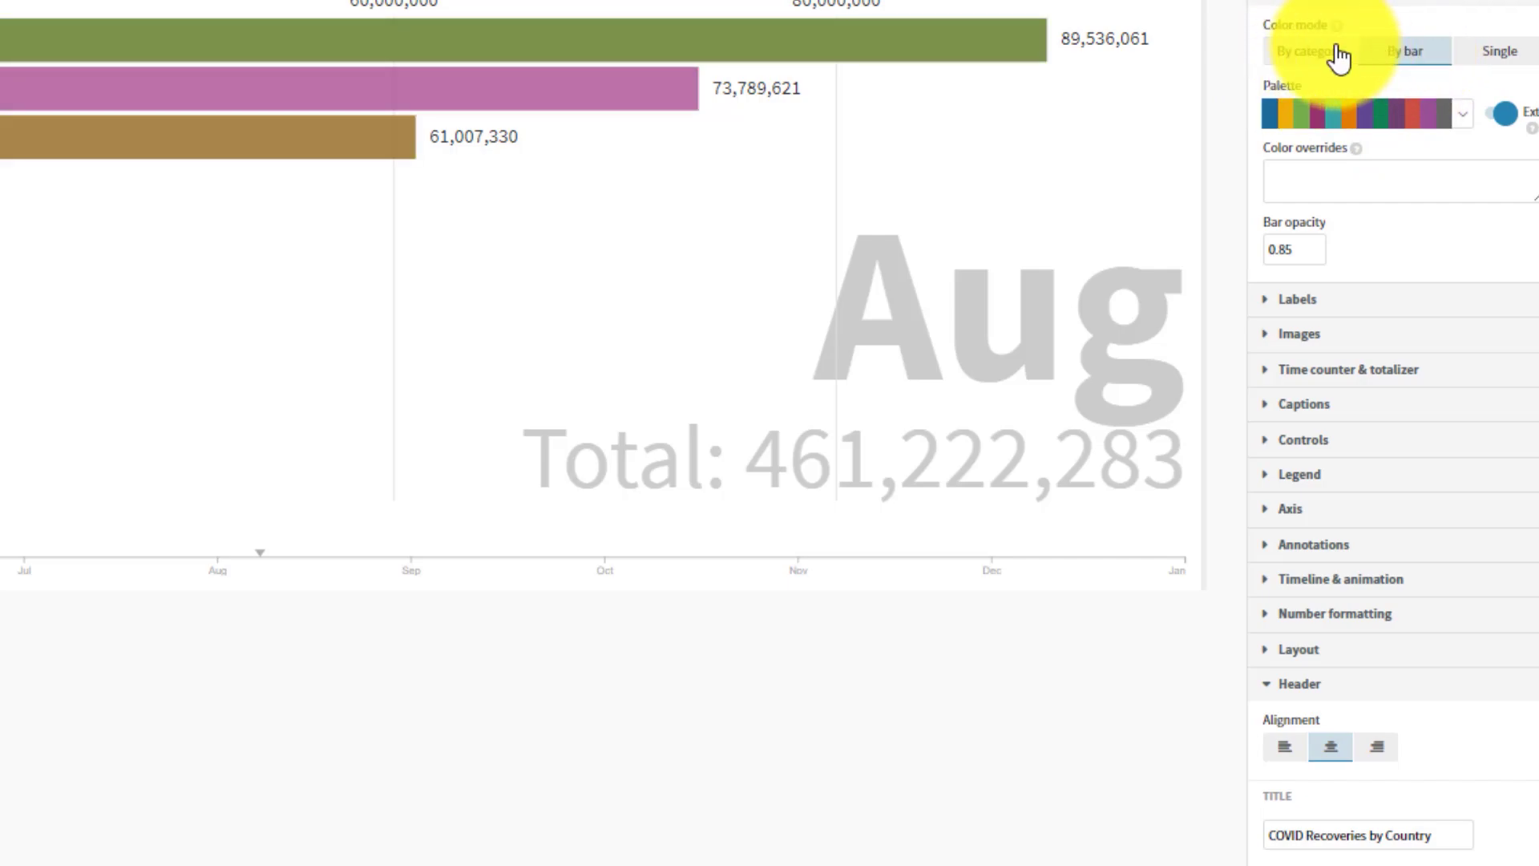
{"action": "left_click", "coordinate": [1313, 53]}
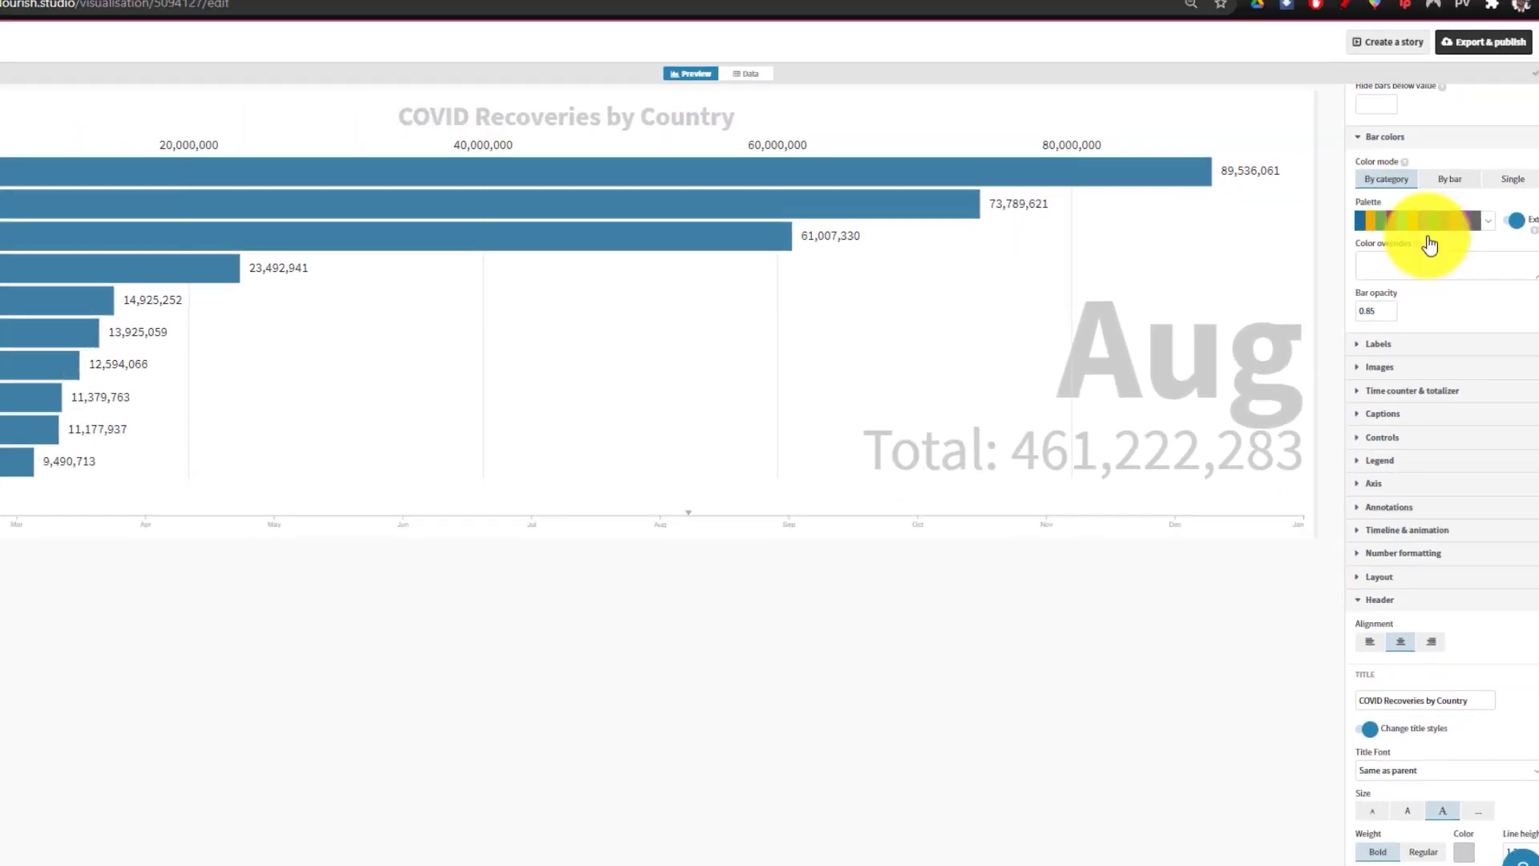
{"action": "left_click", "coordinate": [818, 104]}
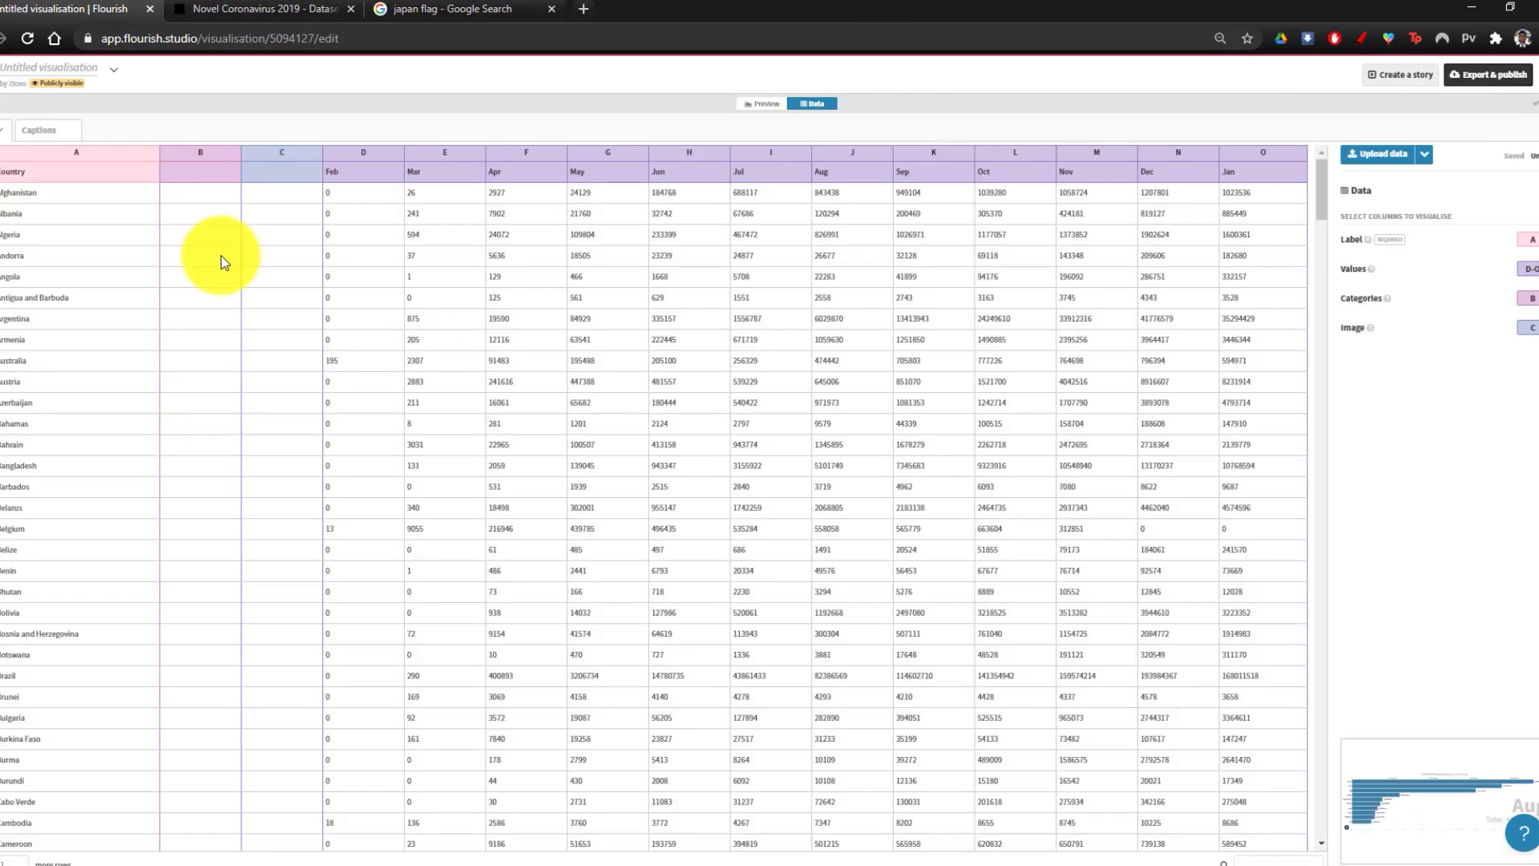
{"action": "left_click", "coordinate": [762, 104]}
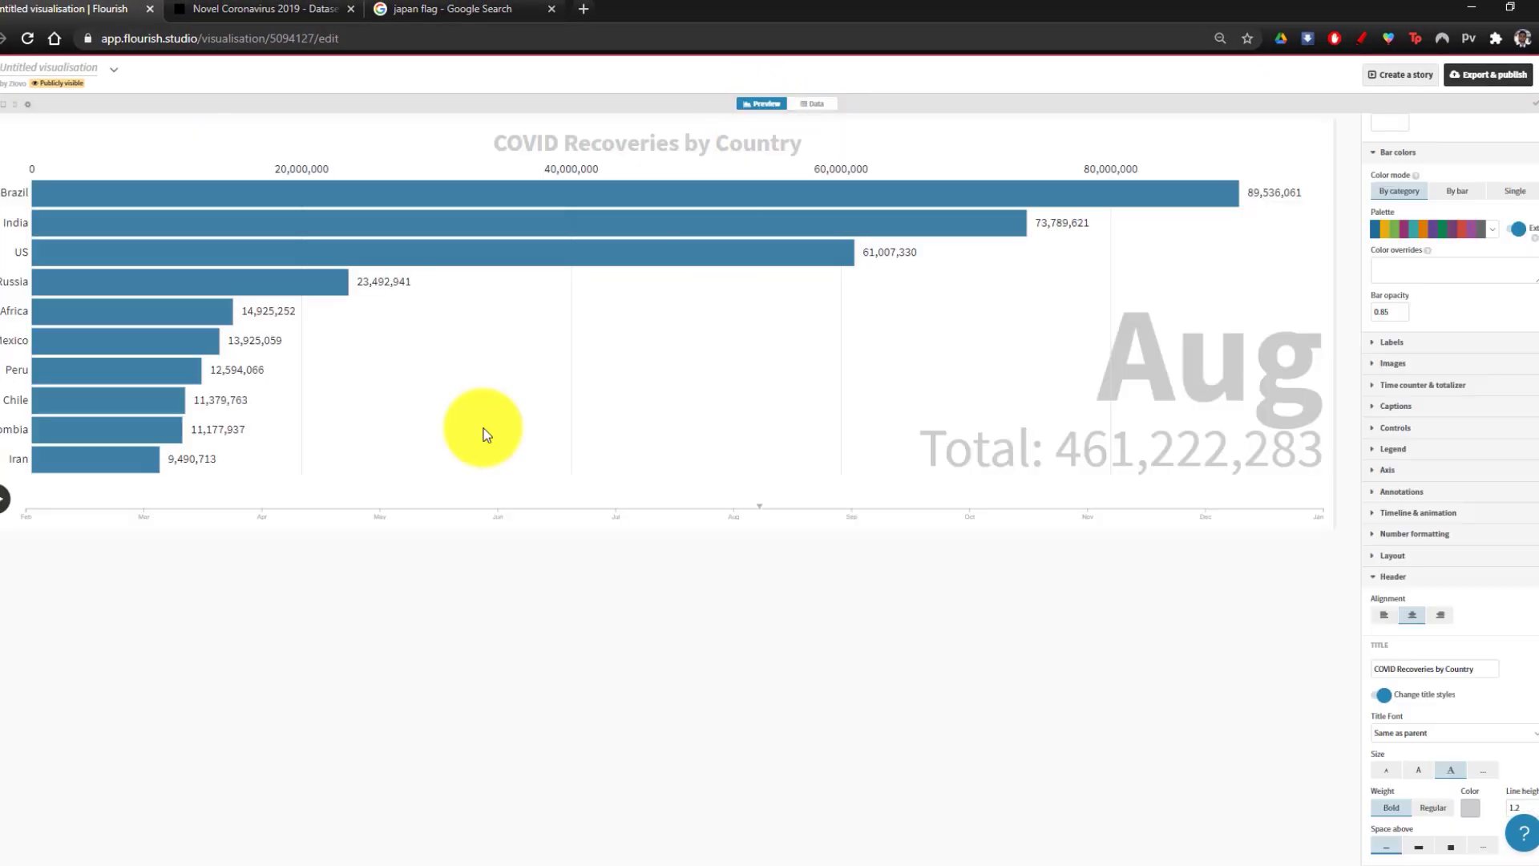
{"action": "left_click", "coordinate": [1475, 234]}
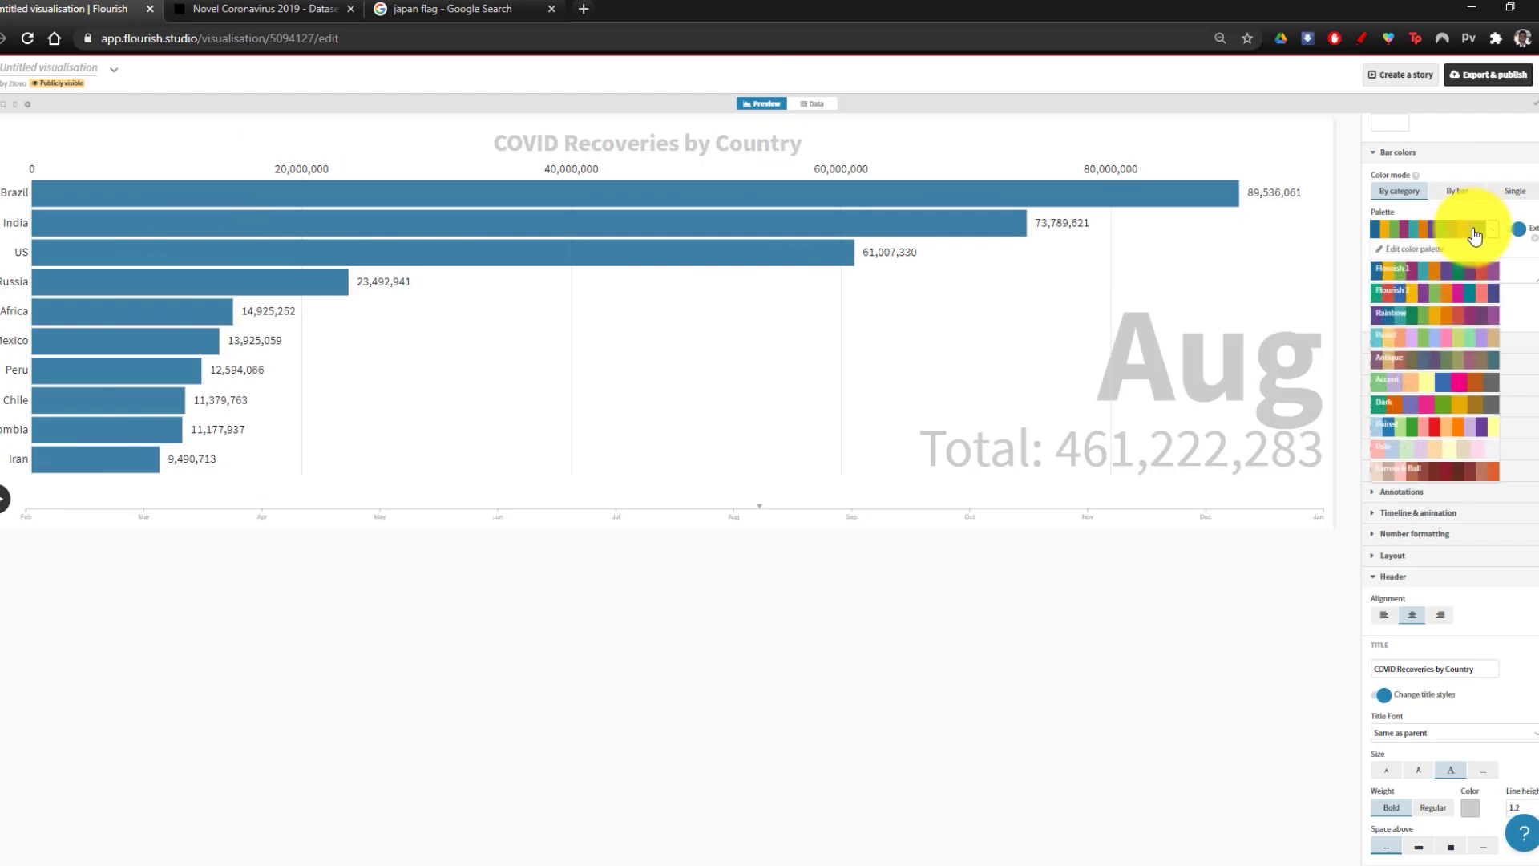
{"action": "left_click", "coordinate": [1443, 324]}
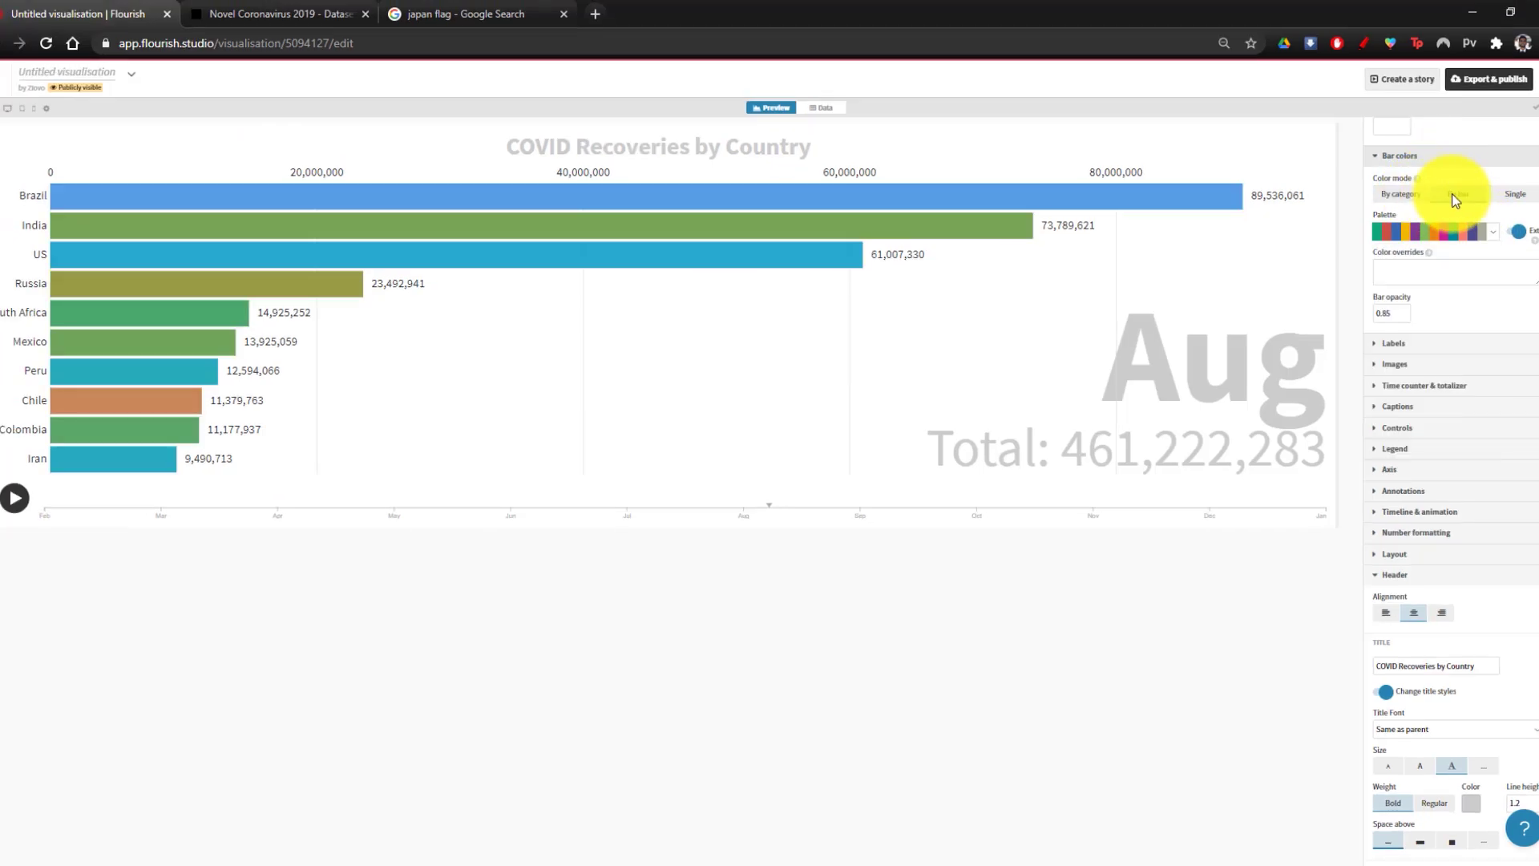
{"action": "left_click", "coordinate": [1455, 196]}
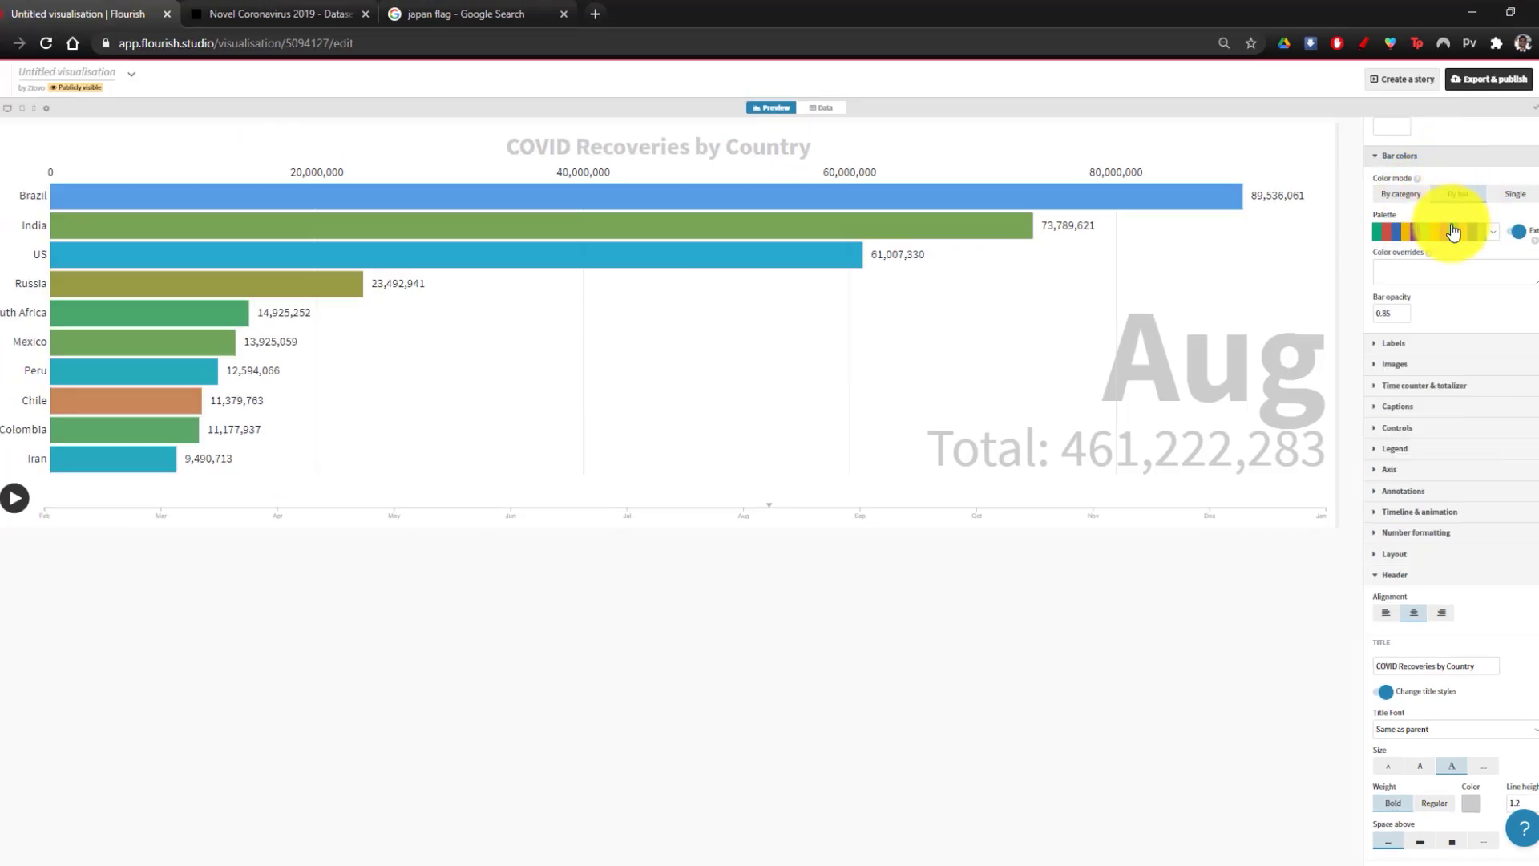
Step: Apply the olive, pink and brown palette to the bars and play the race
{"action": "left_click", "coordinate": [1453, 232]}
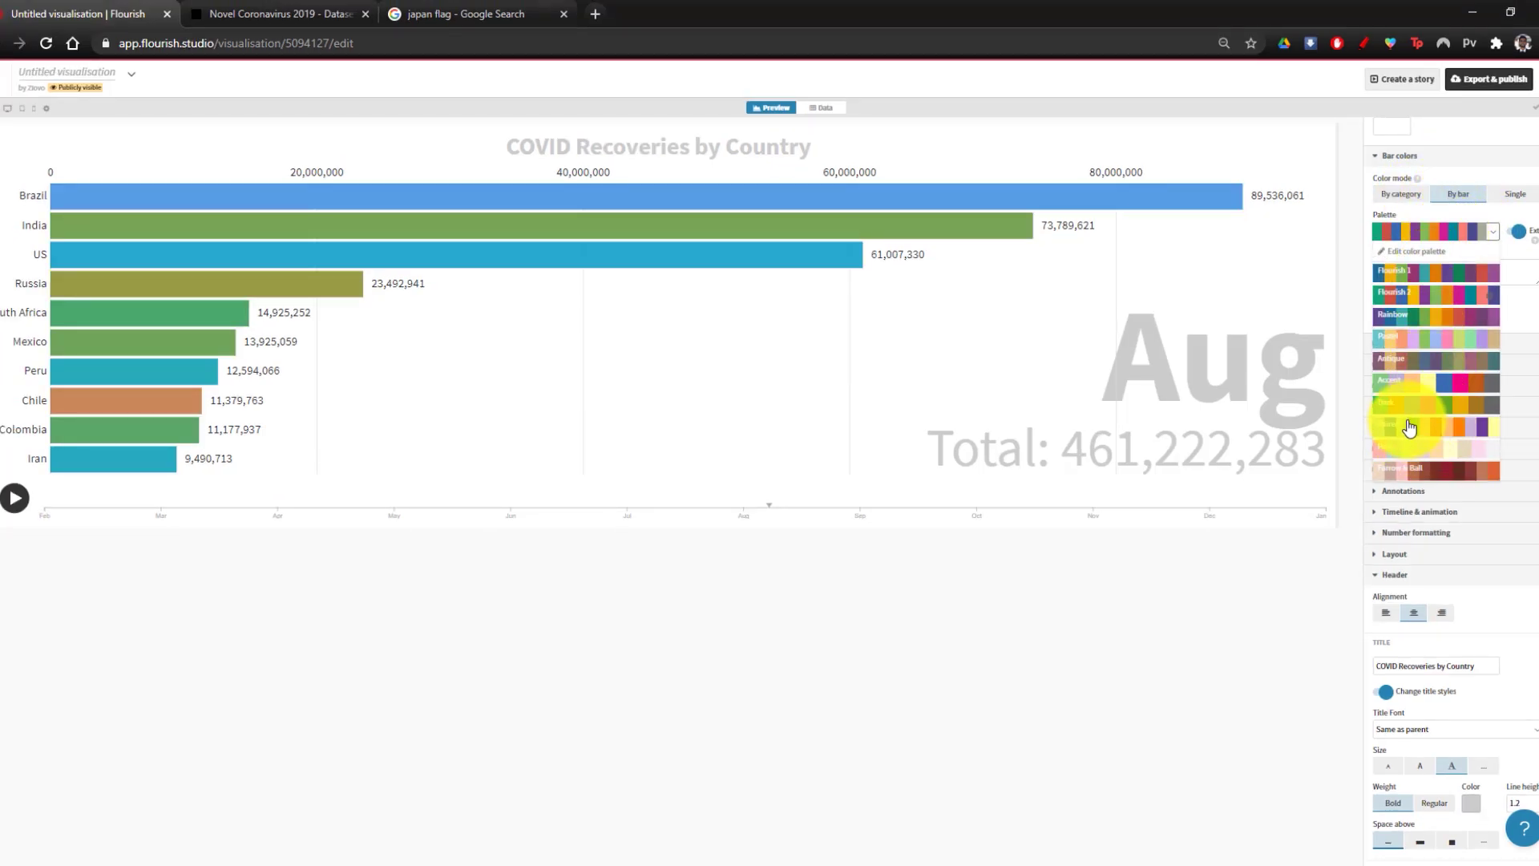
{"action": "left_click", "coordinate": [1437, 369]}
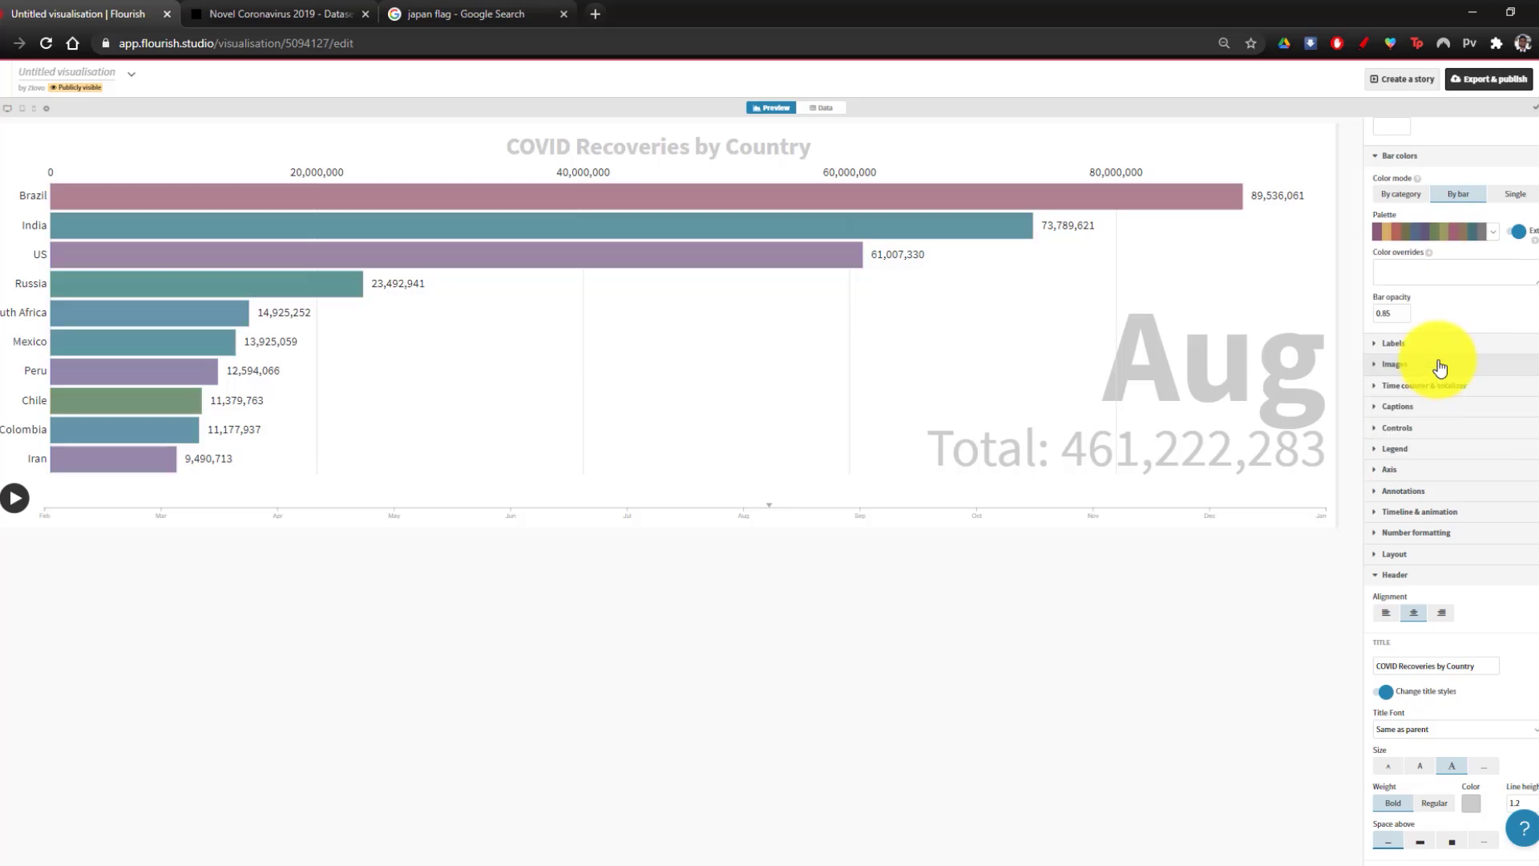
{"action": "left_click", "coordinate": [1418, 232]}
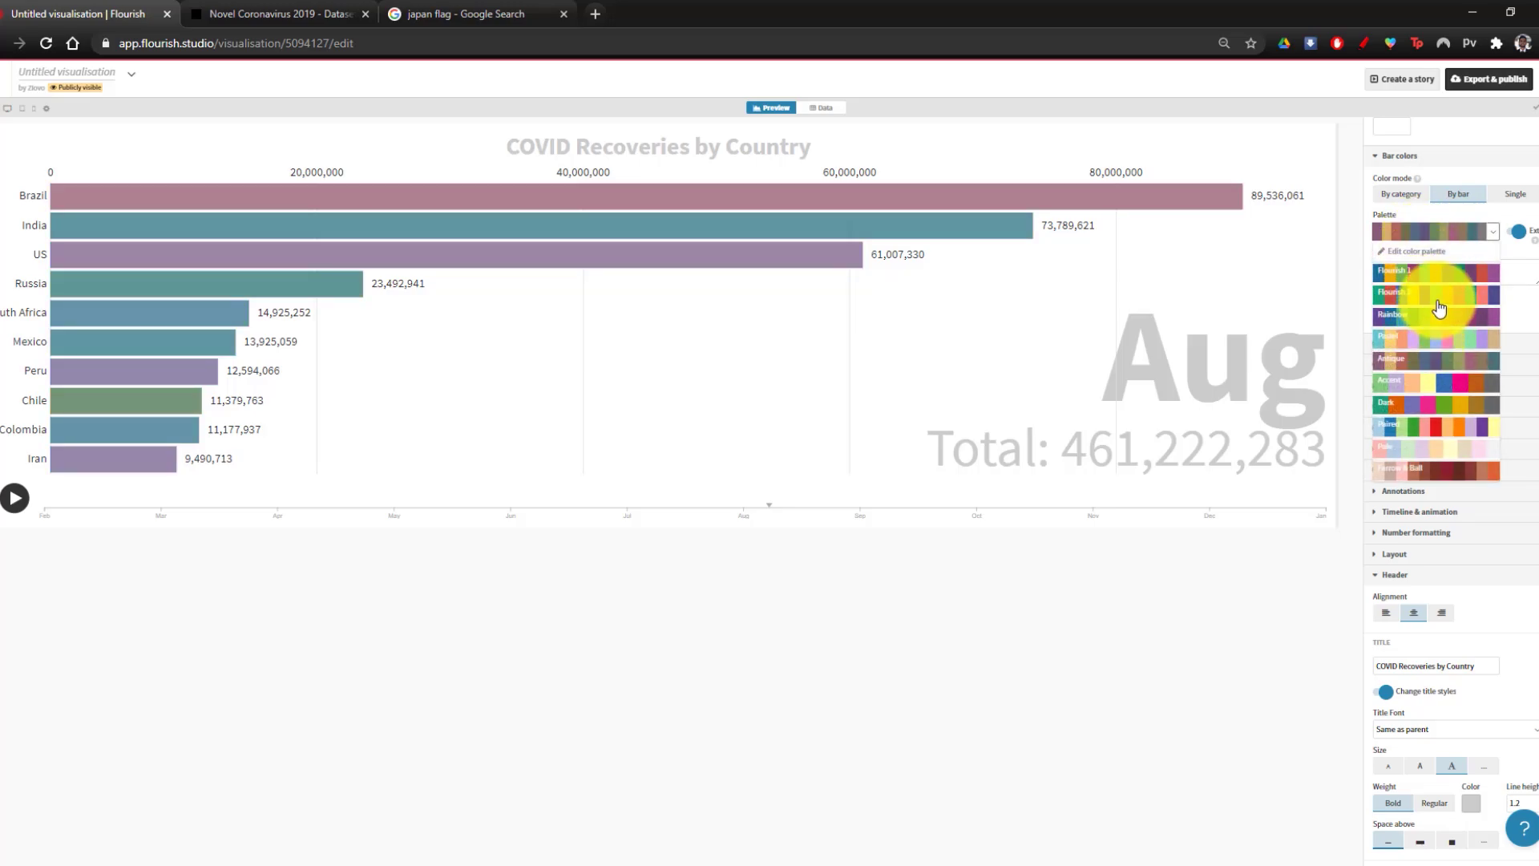
{"action": "left_click", "coordinate": [1438, 298]}
{"action": "left_click", "coordinate": [1416, 232]}
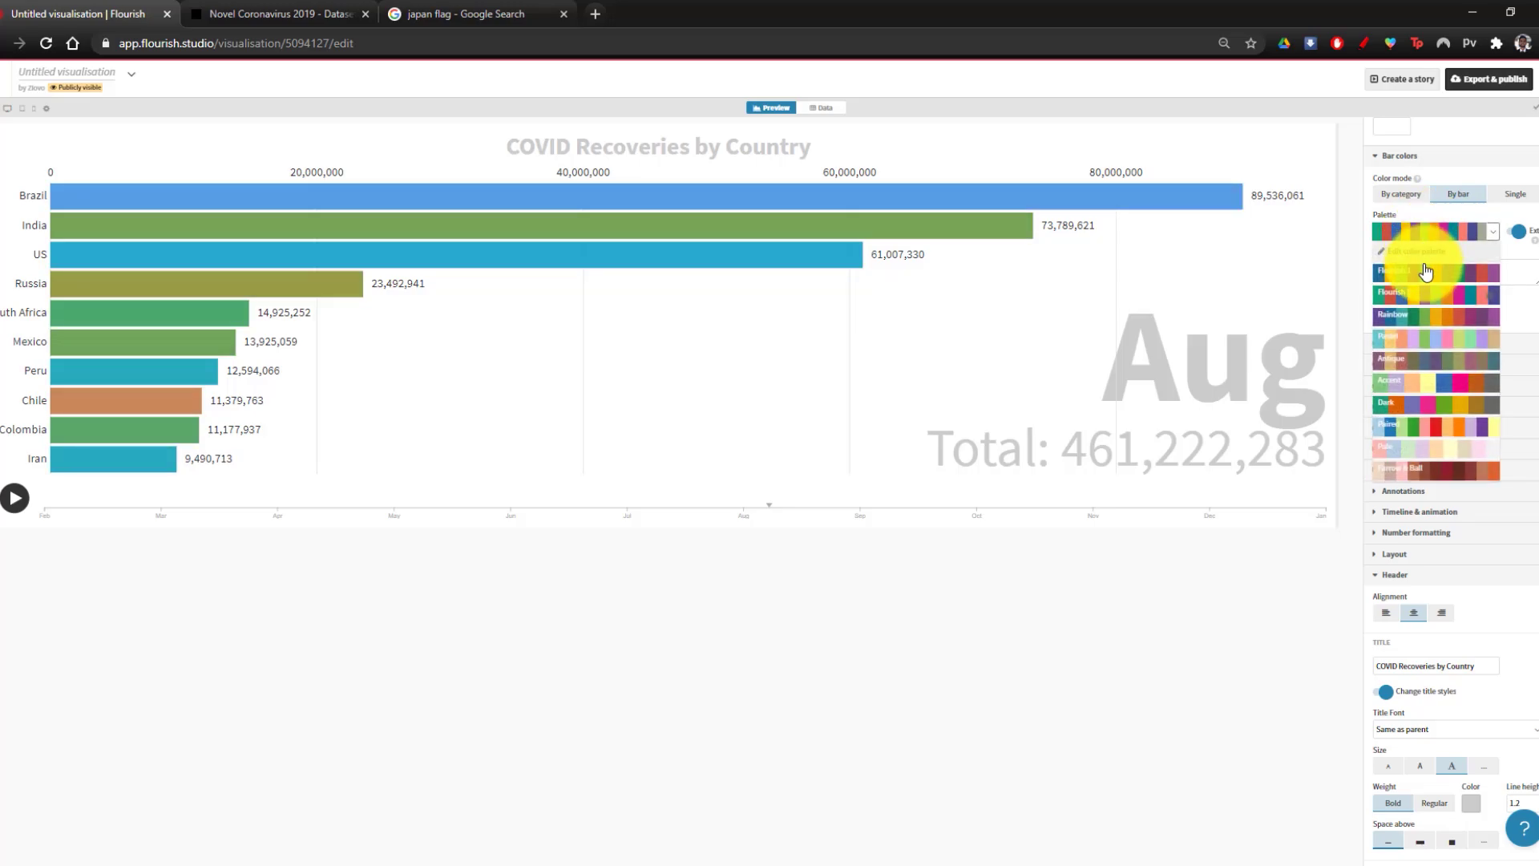
{"action": "left_click", "coordinate": [1425, 272]}
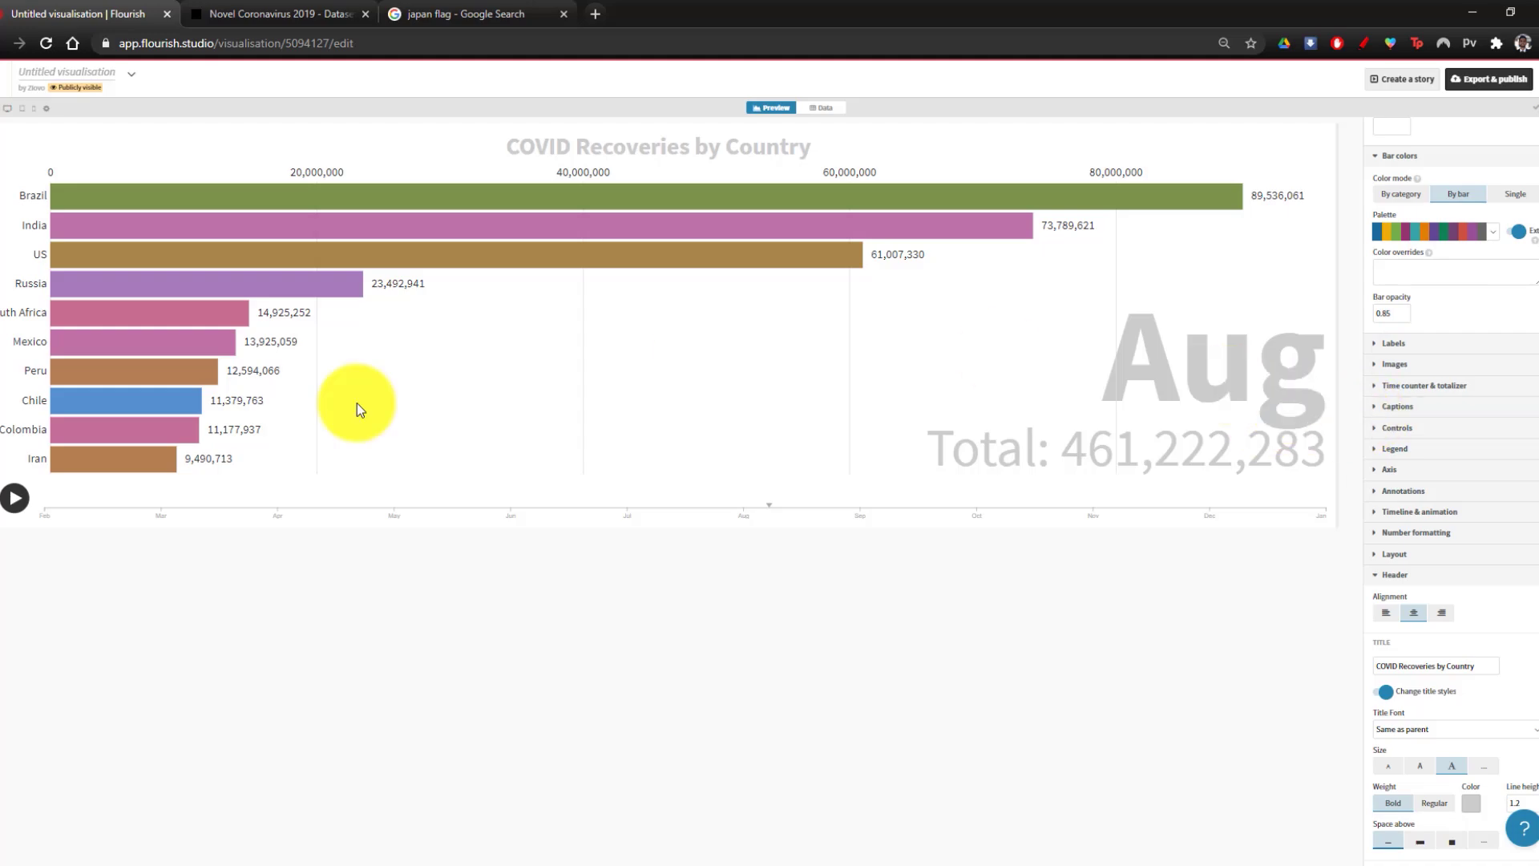
{"action": "left_click", "coordinate": [14, 503]}
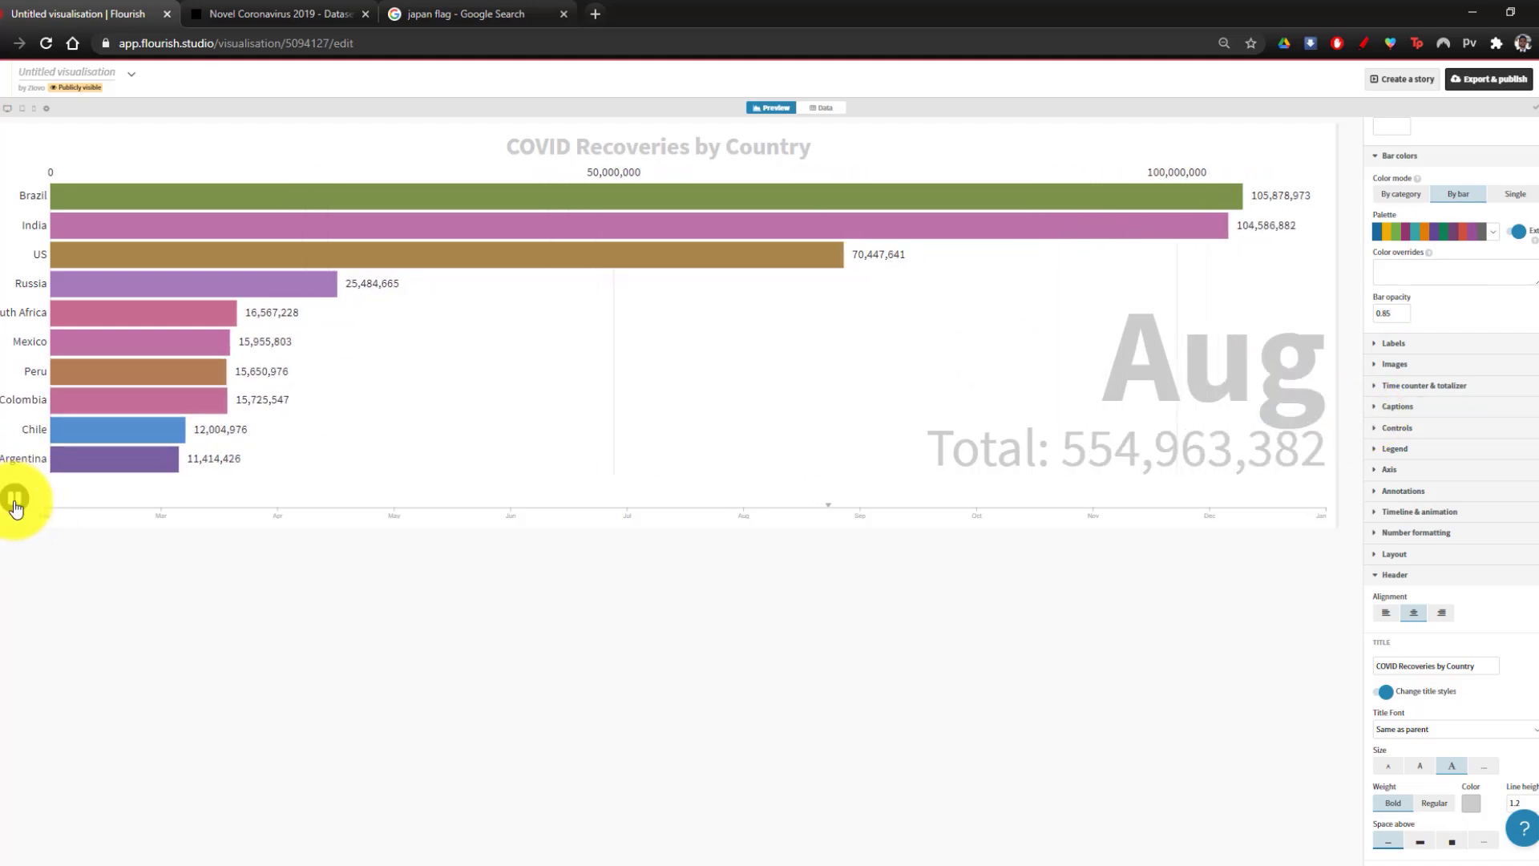
Step: Pause the race and change the timeline duration from 30 to 60 seconds
{"action": "left_click", "coordinate": [14, 503]}
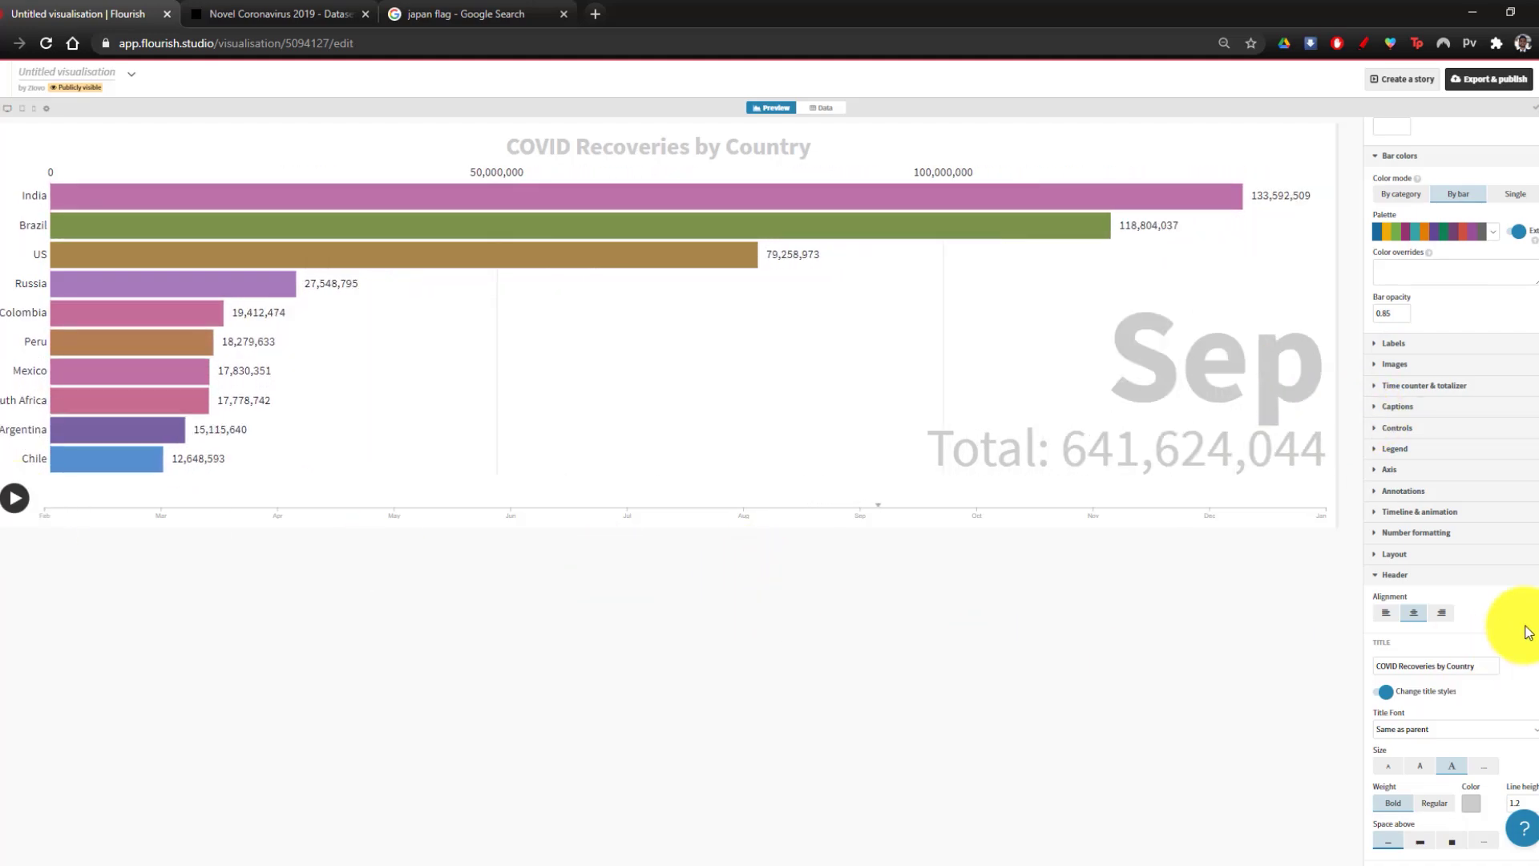
{"action": "left_click", "coordinate": [1453, 515]}
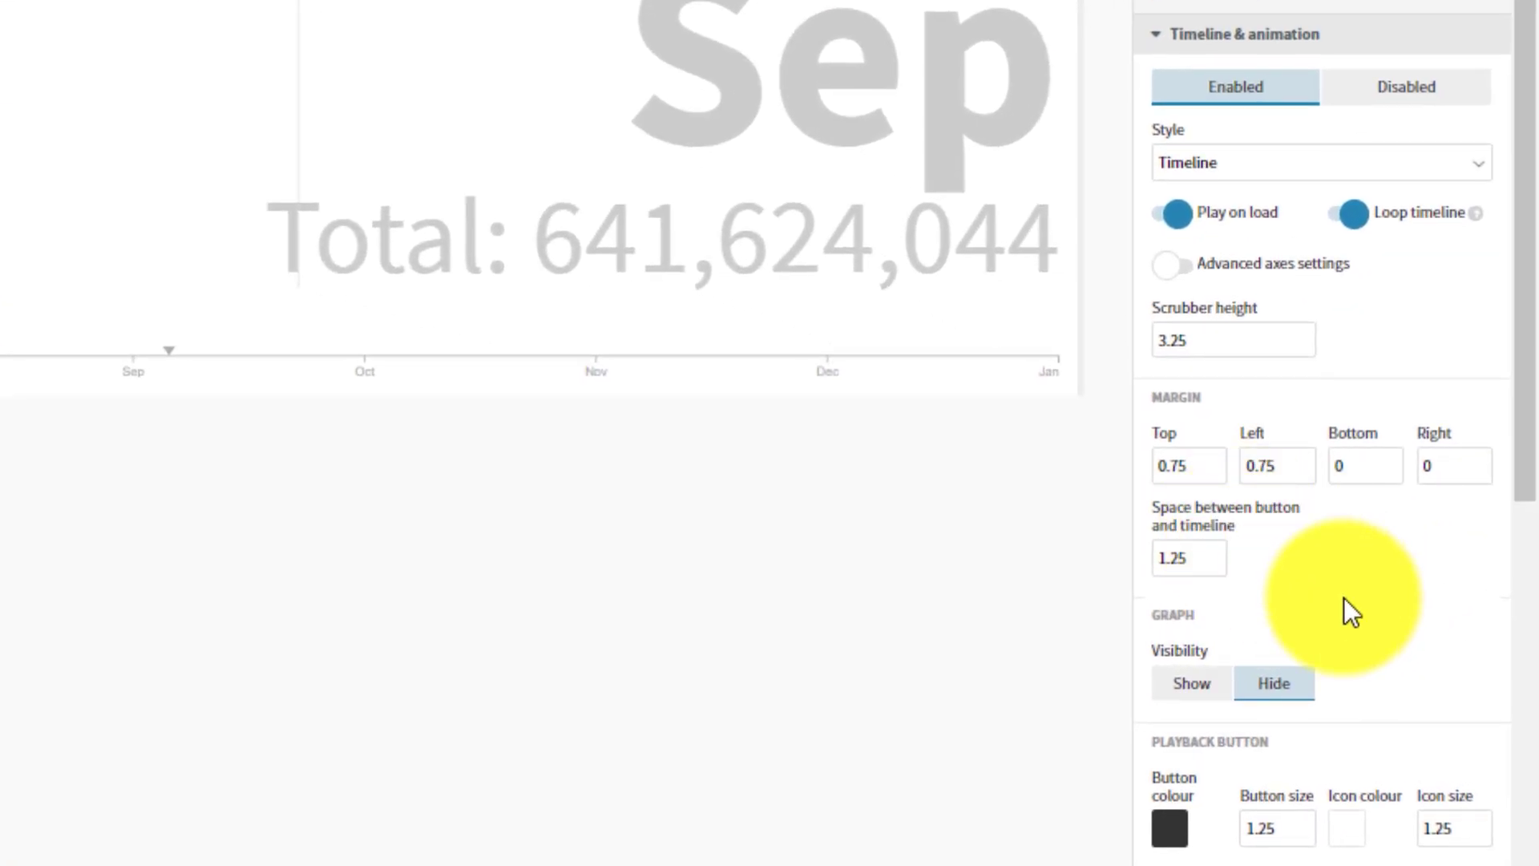
{"action": "scroll", "coordinate": [1391, 598], "scroll_direction": "down", "scroll_amount": 2}
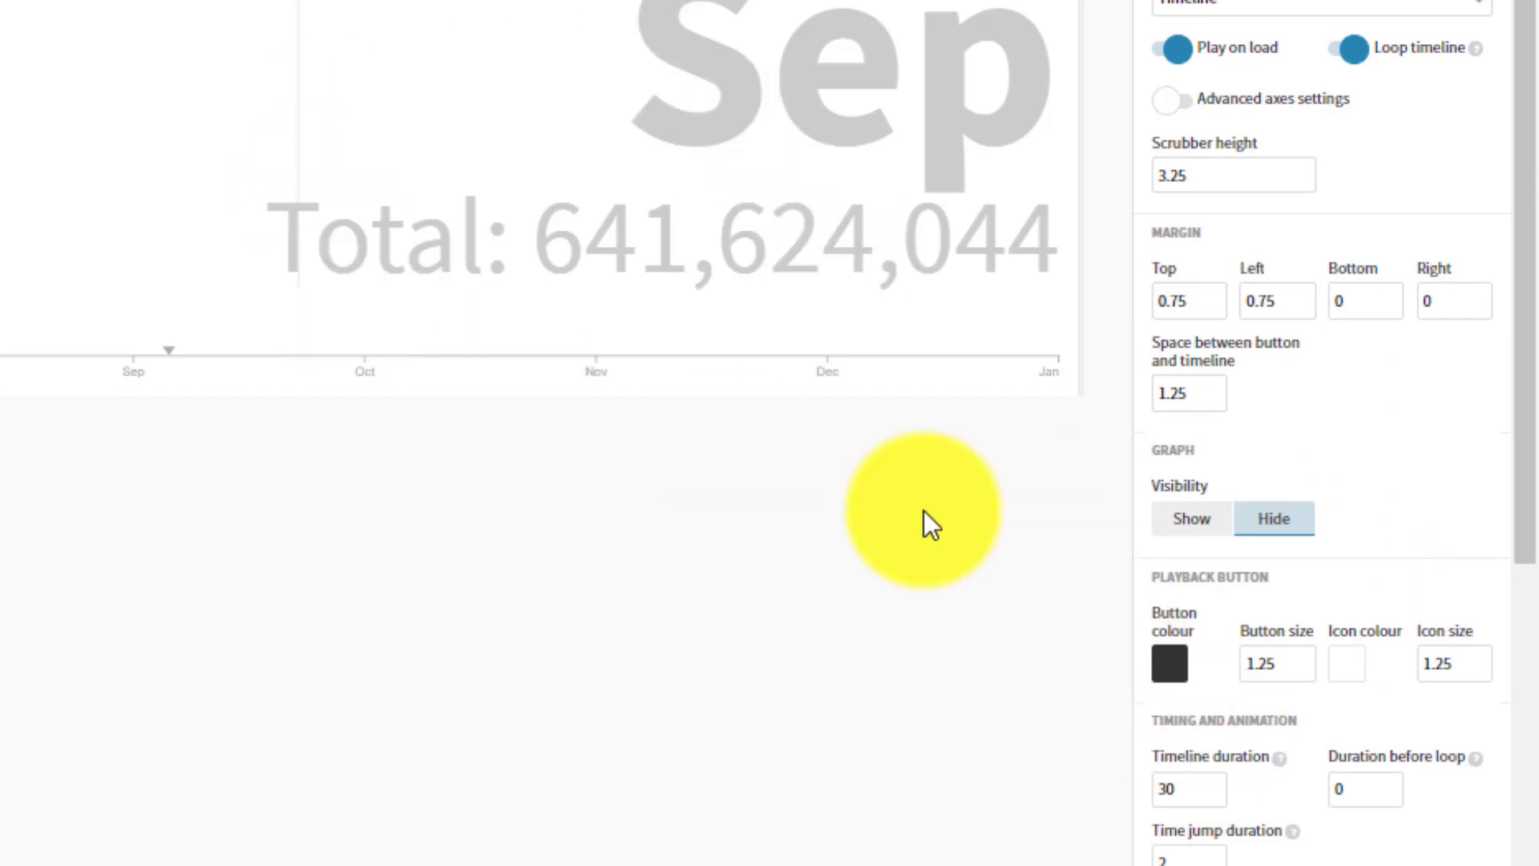
{"action": "scroll", "coordinate": [1190, 766], "scroll_direction": "down", "scroll_amount": 4}
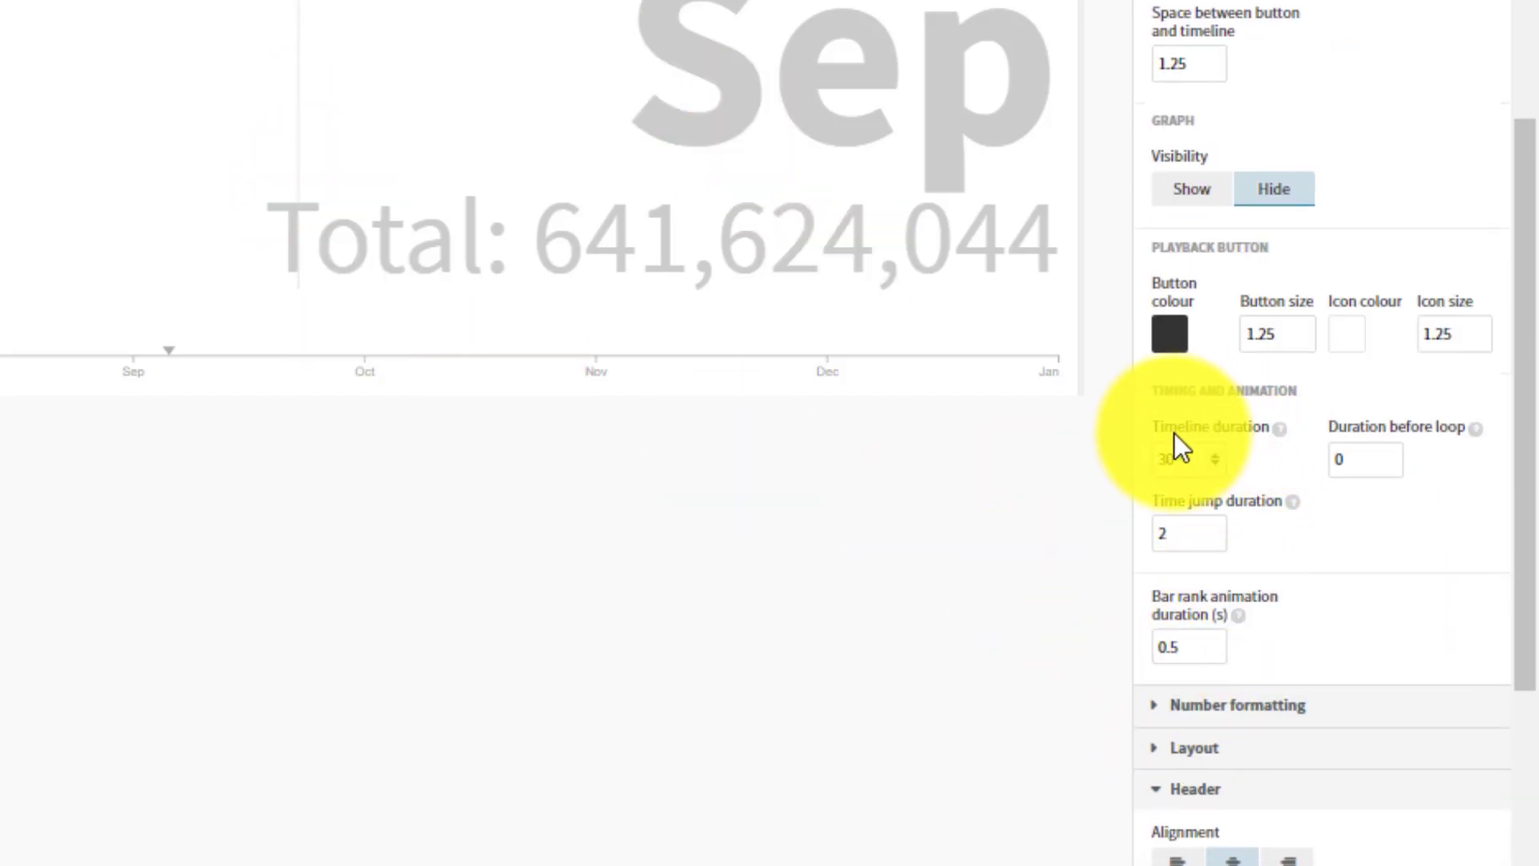
{"action": "left_click", "coordinate": [1176, 460]}
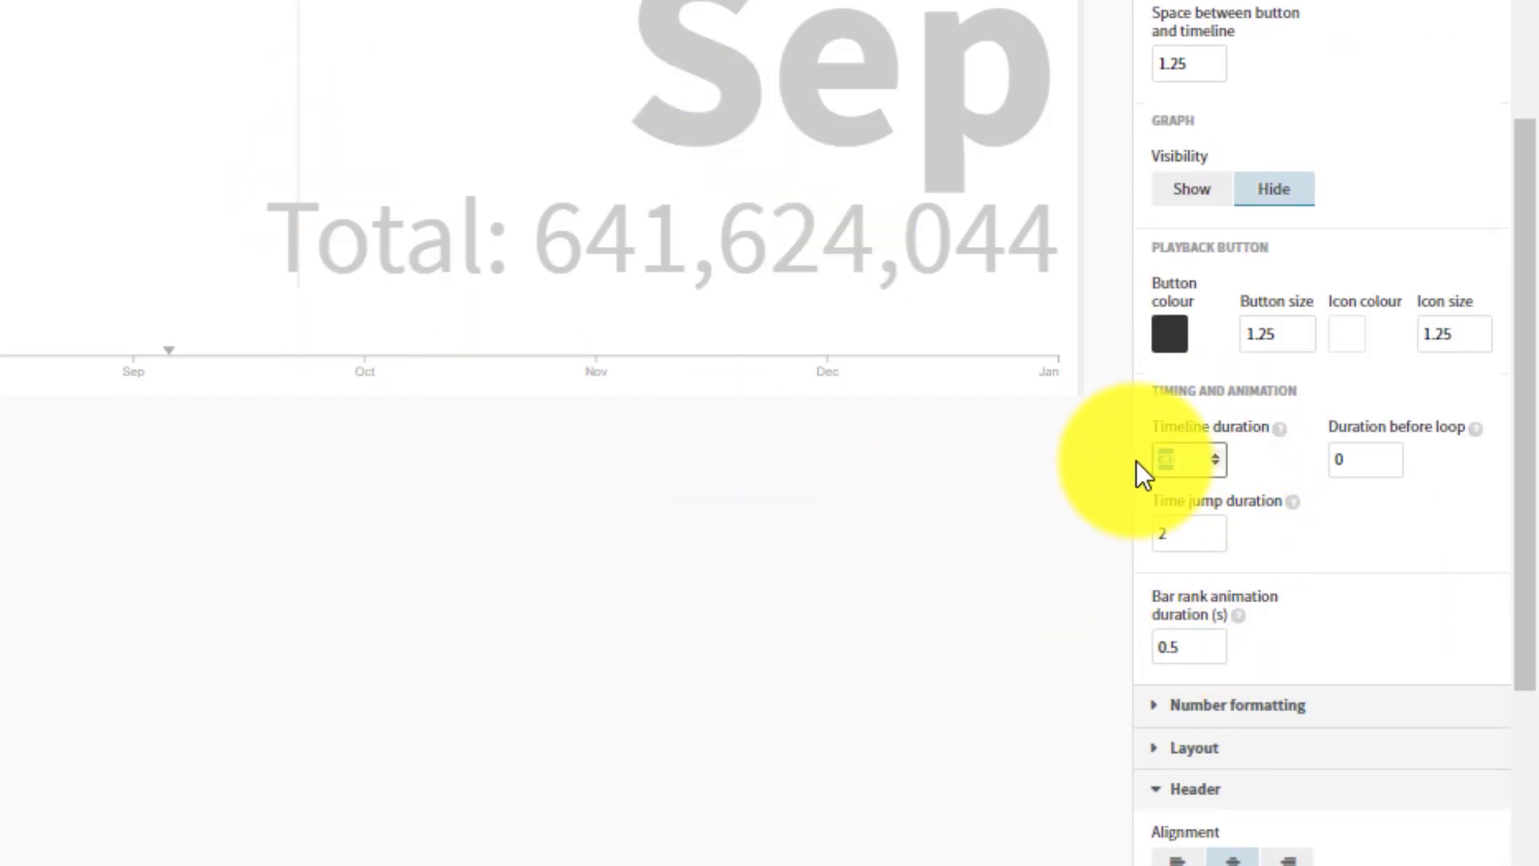
{"action": "type", "text": "6"}
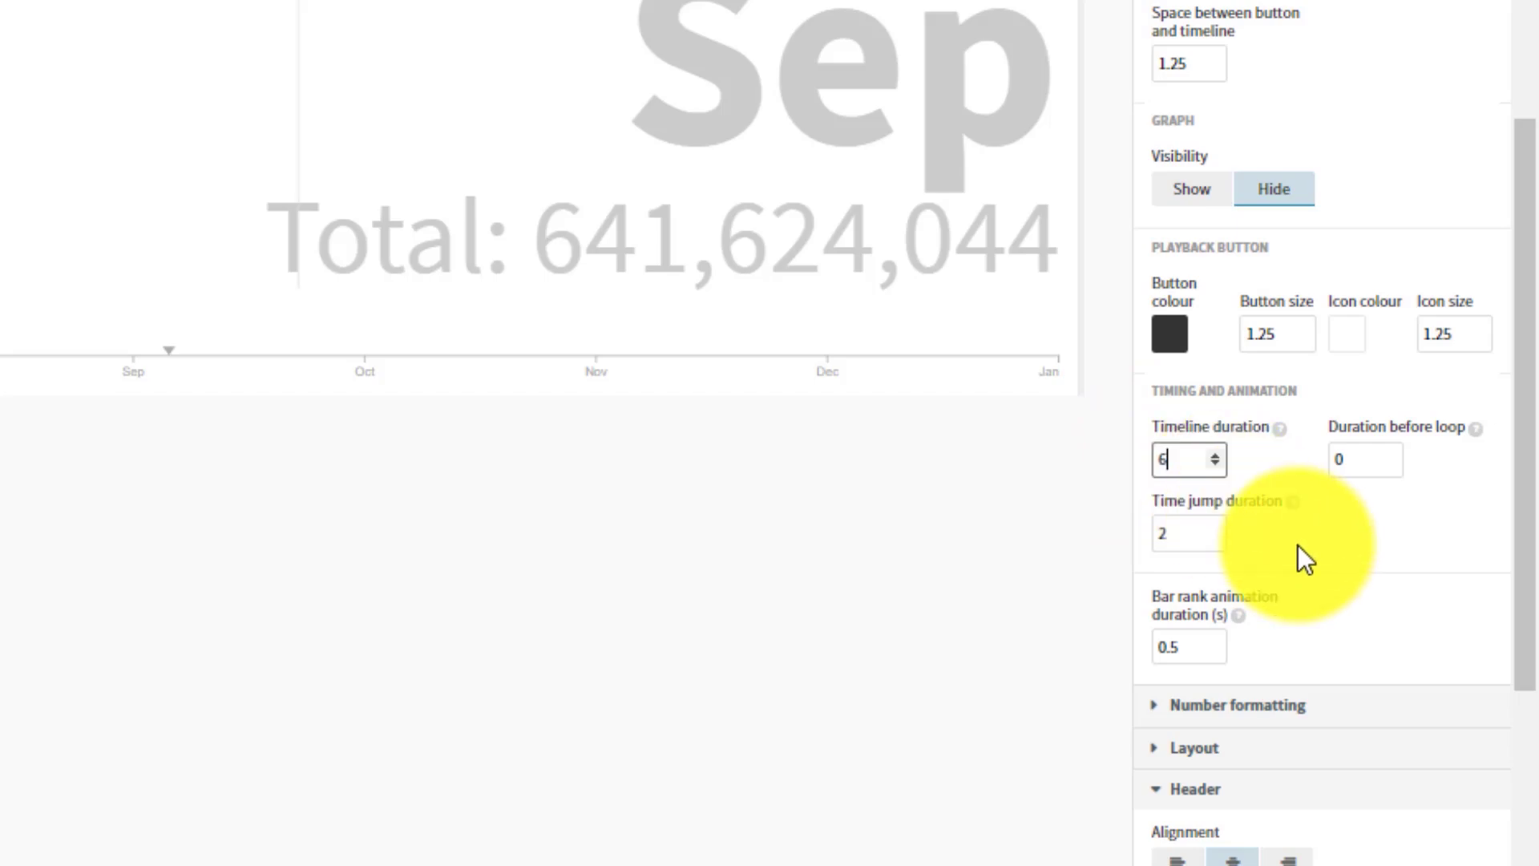
{"action": "type", "text": "0"}
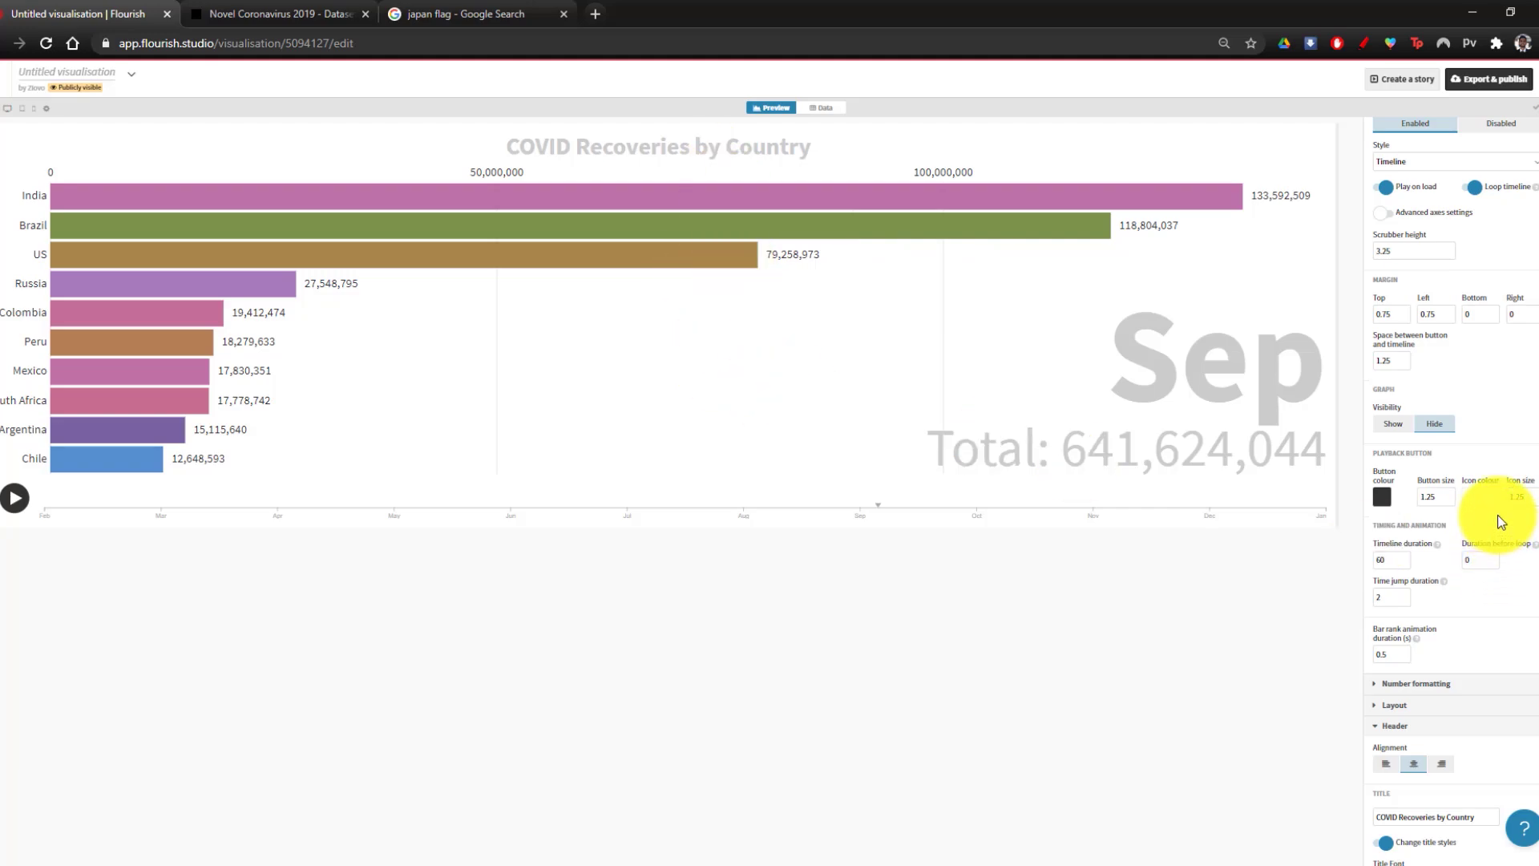
{"action": "left_click", "coordinate": [332, 513]}
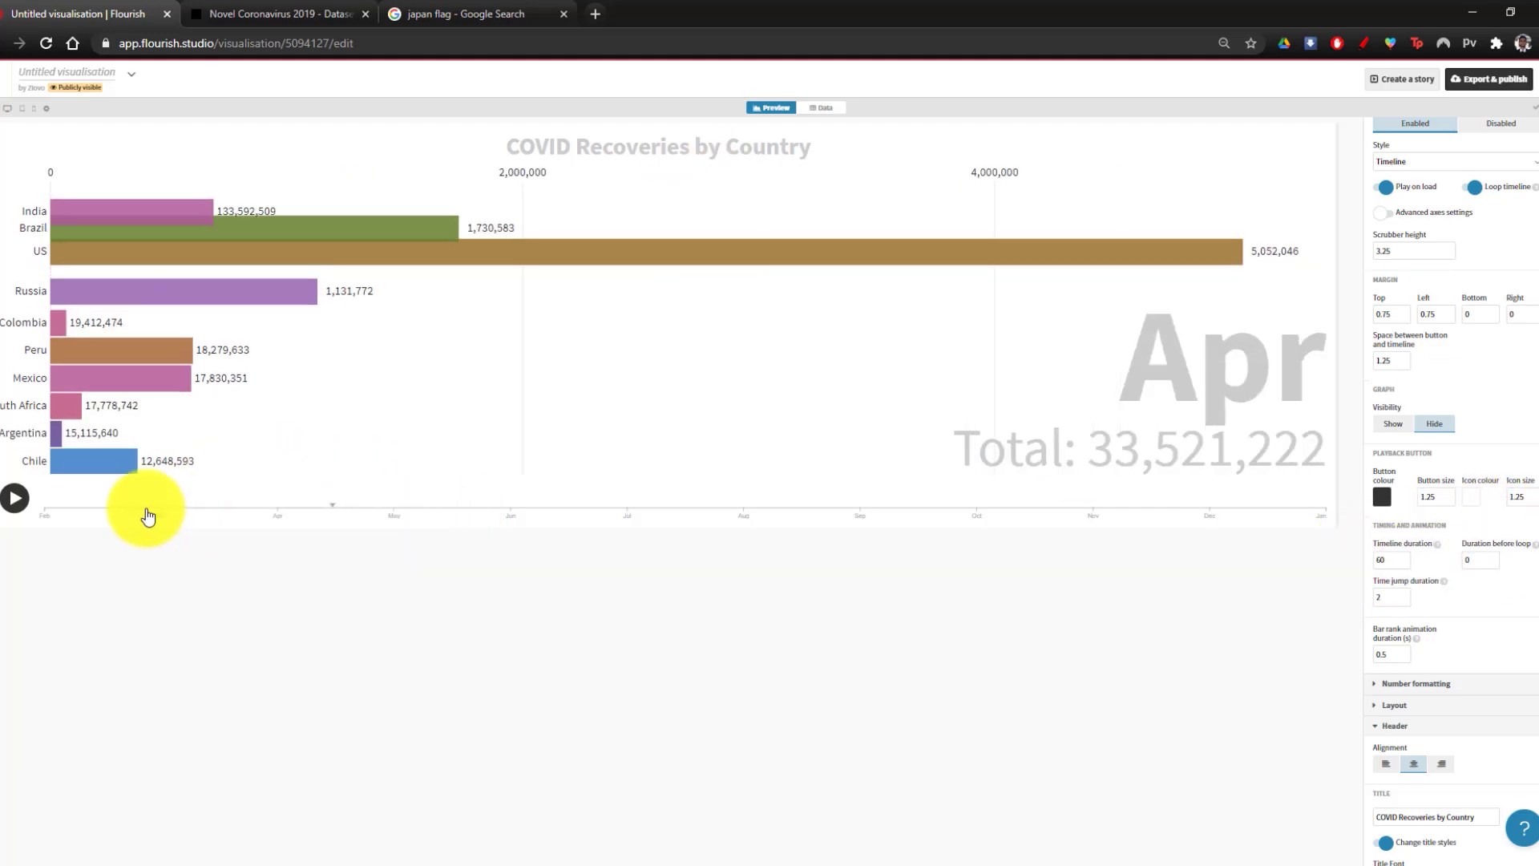
{"action": "left_click", "coordinate": [45, 515]}
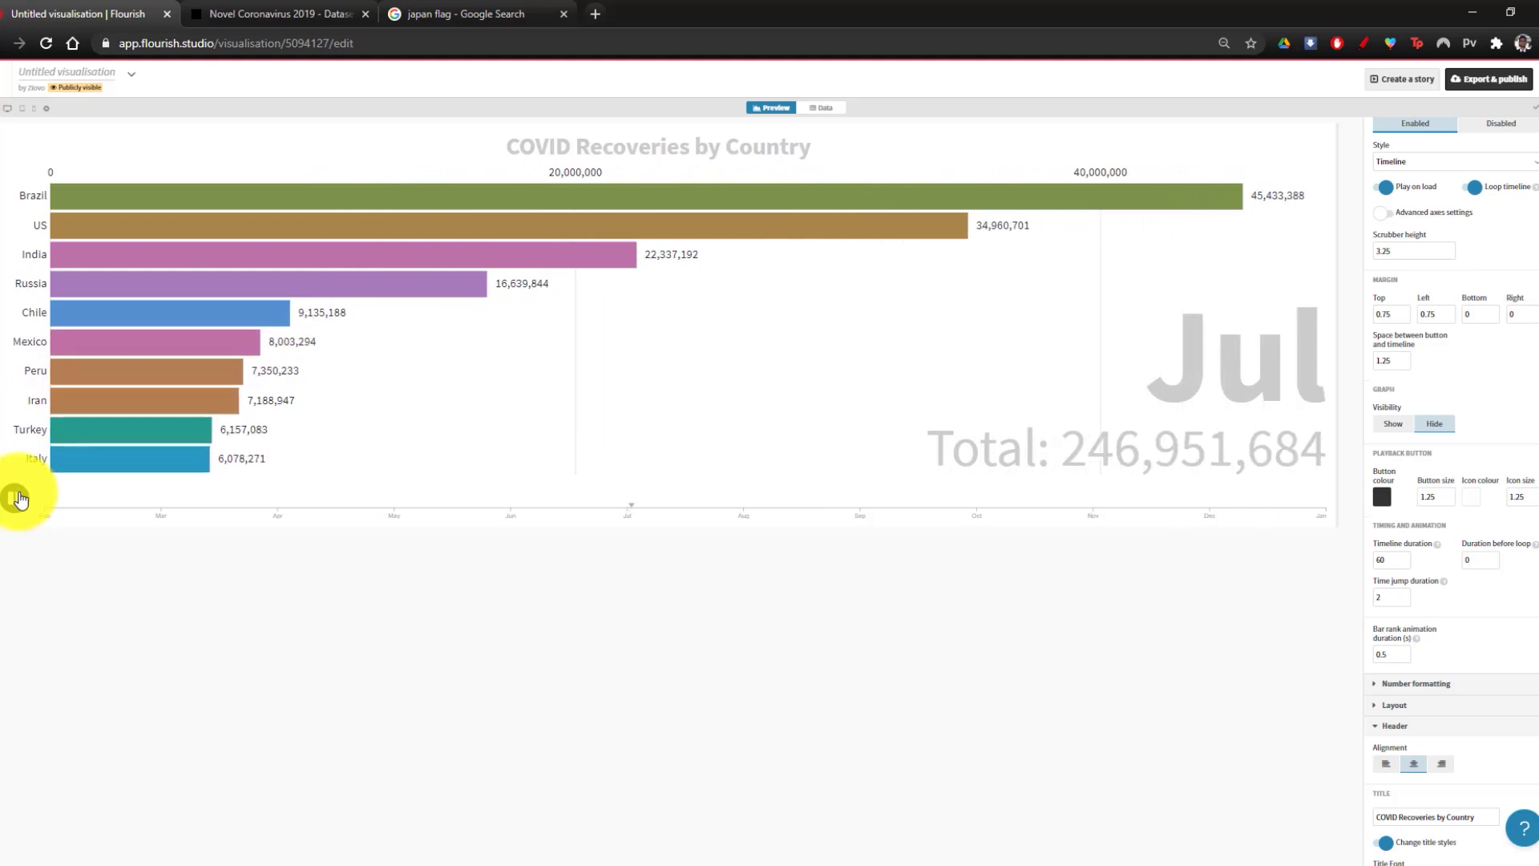
{"action": "left_click", "coordinate": [16, 498]}
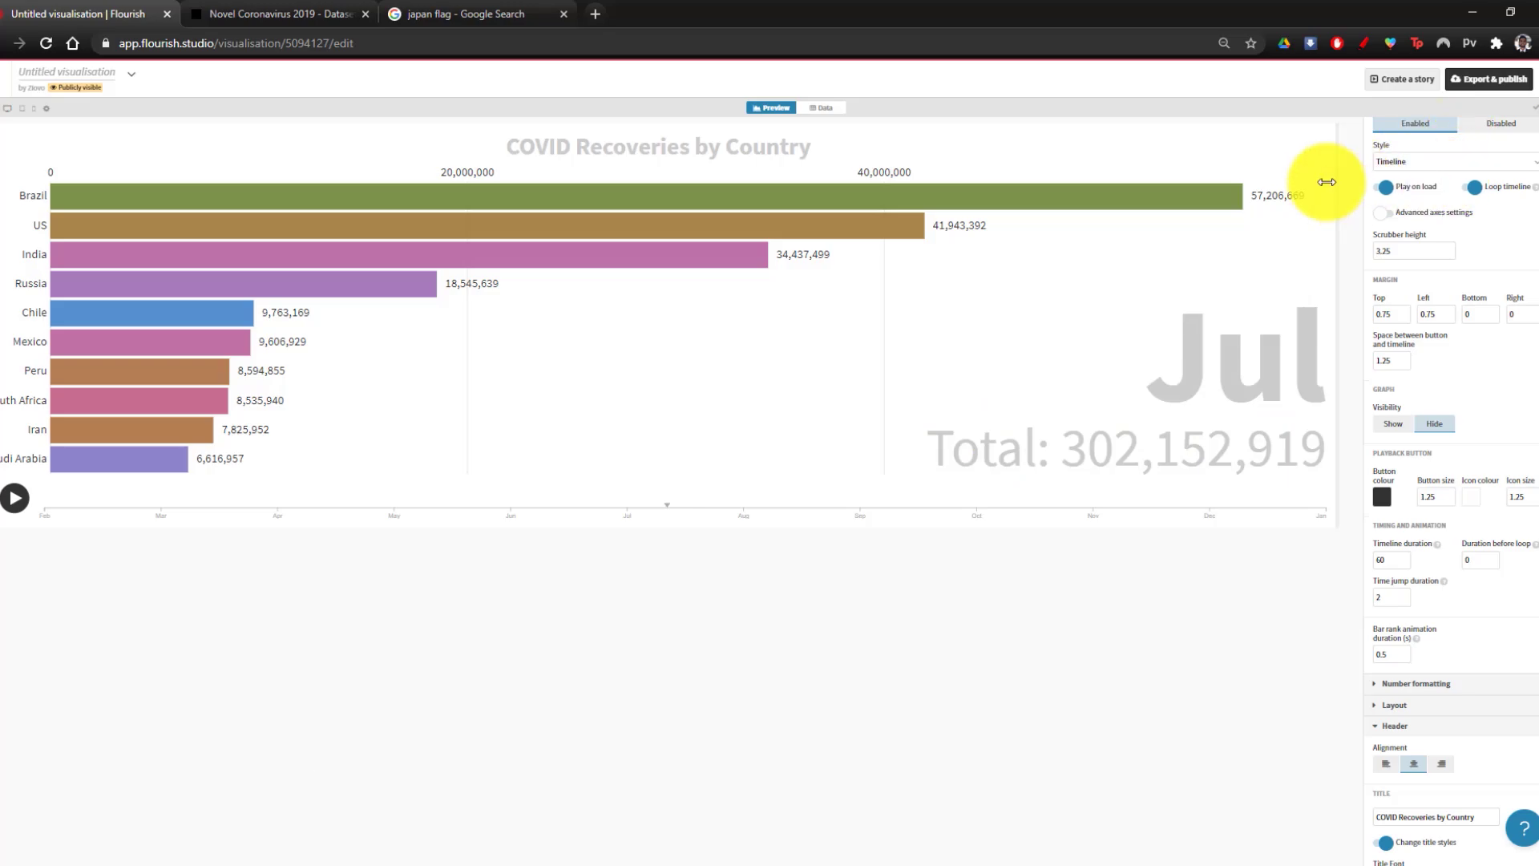
Step: Publish the chart through Export & publish with 'Publish to share and embed'
{"action": "left_click", "coordinate": [1490, 80]}
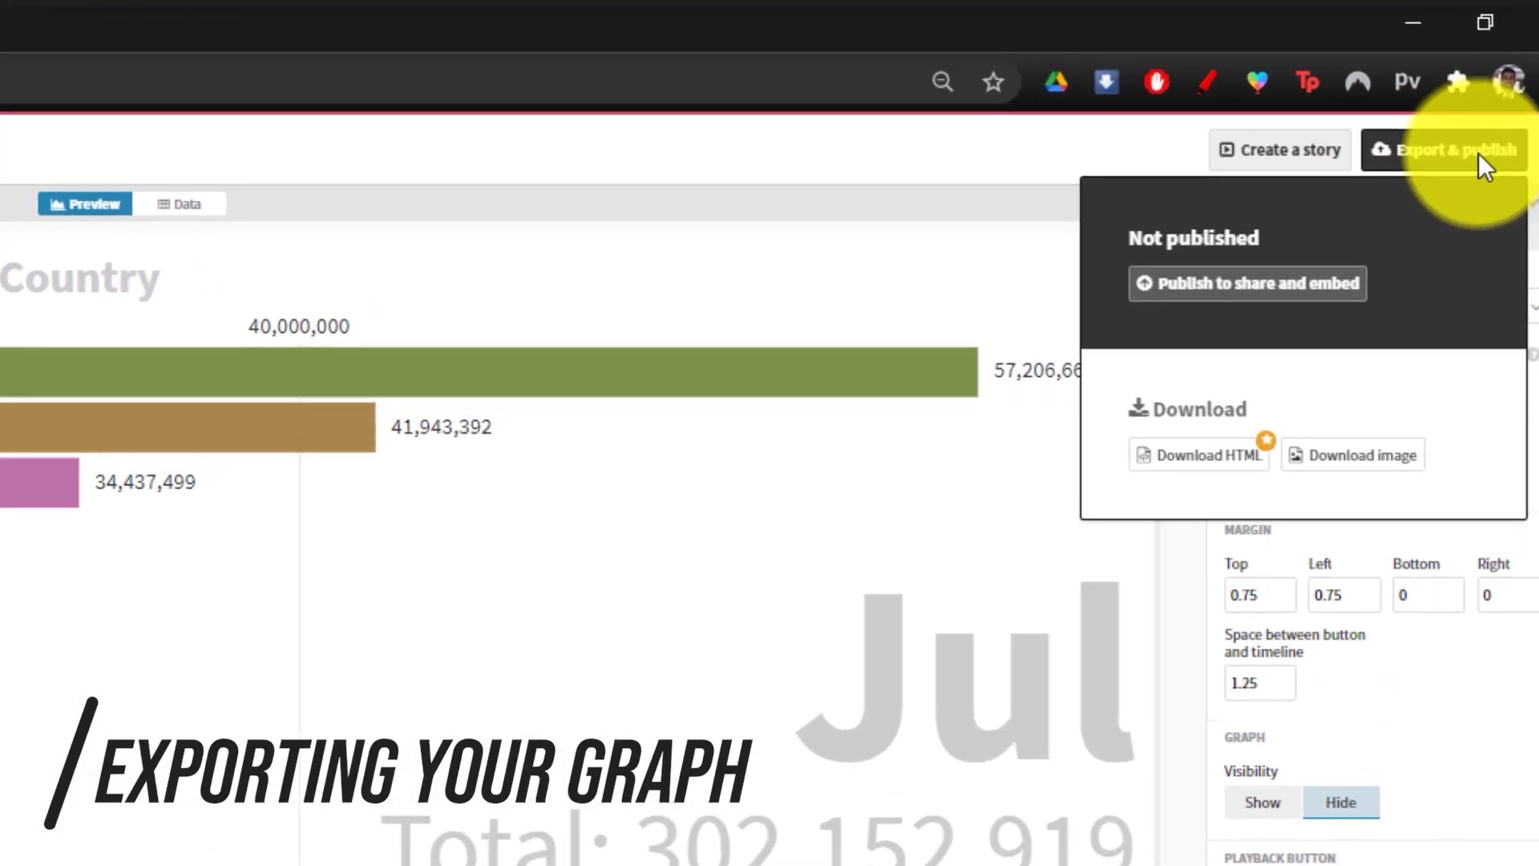
{"action": "left_click", "coordinate": [1217, 301]}
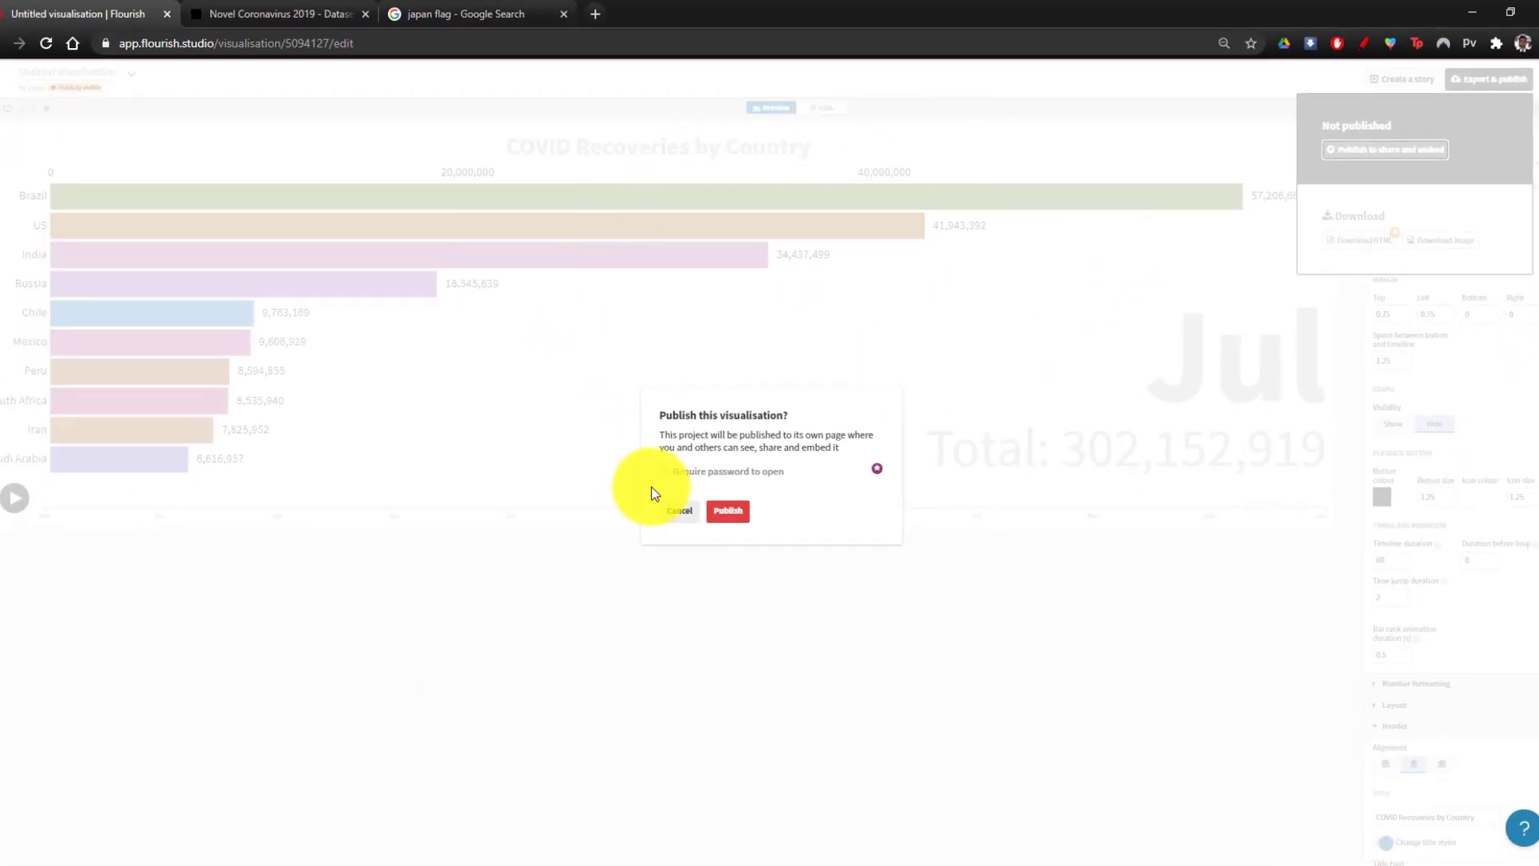
{"action": "left_click", "coordinate": [729, 511]}
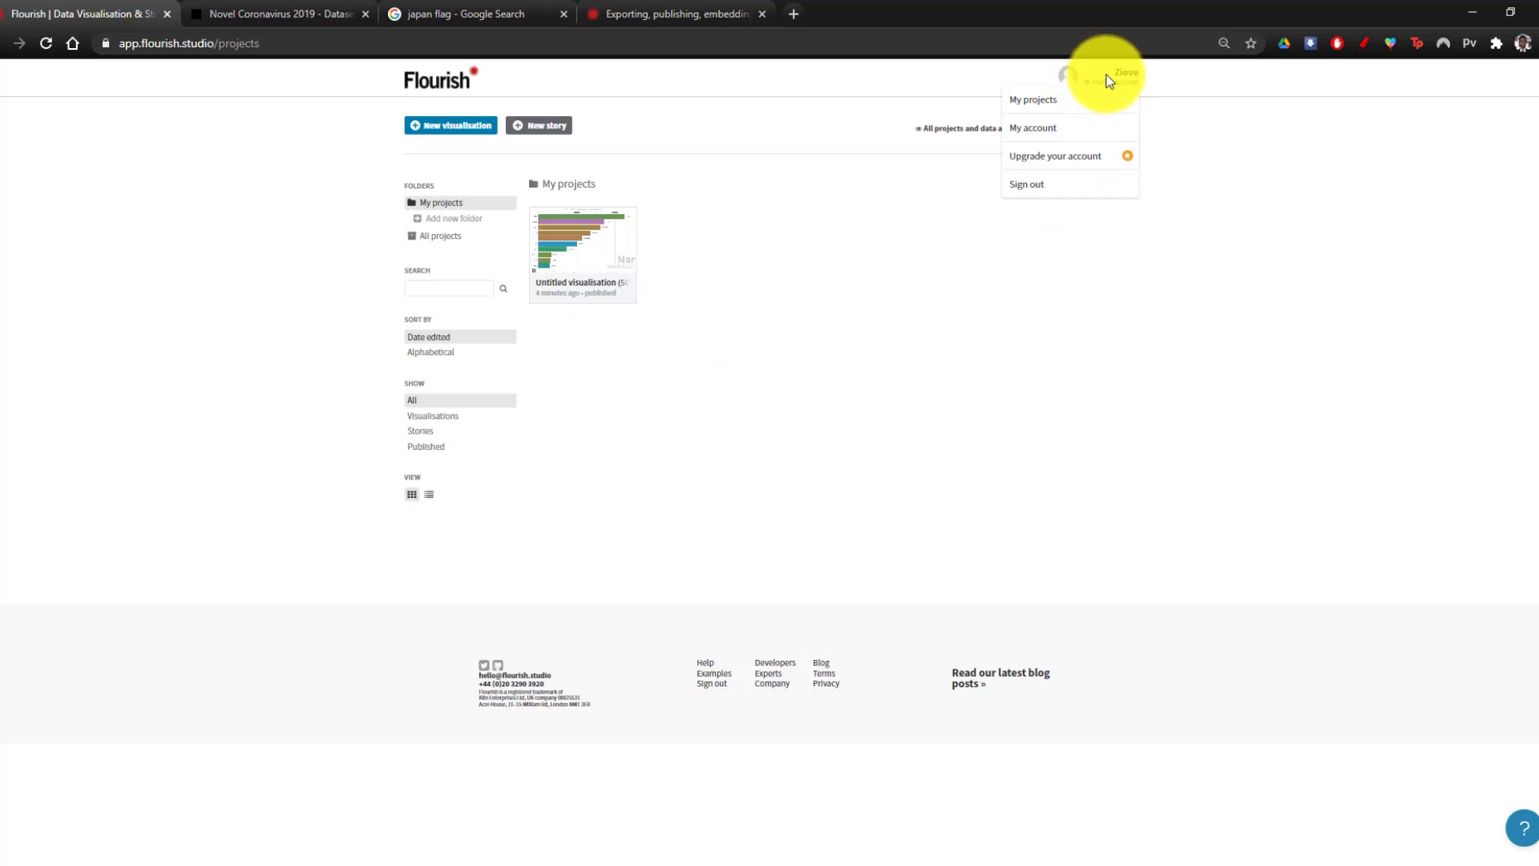
Step: Reopen the visualisation from My projects and show its published link and embed options
{"action": "left_click", "coordinate": [1062, 98]}
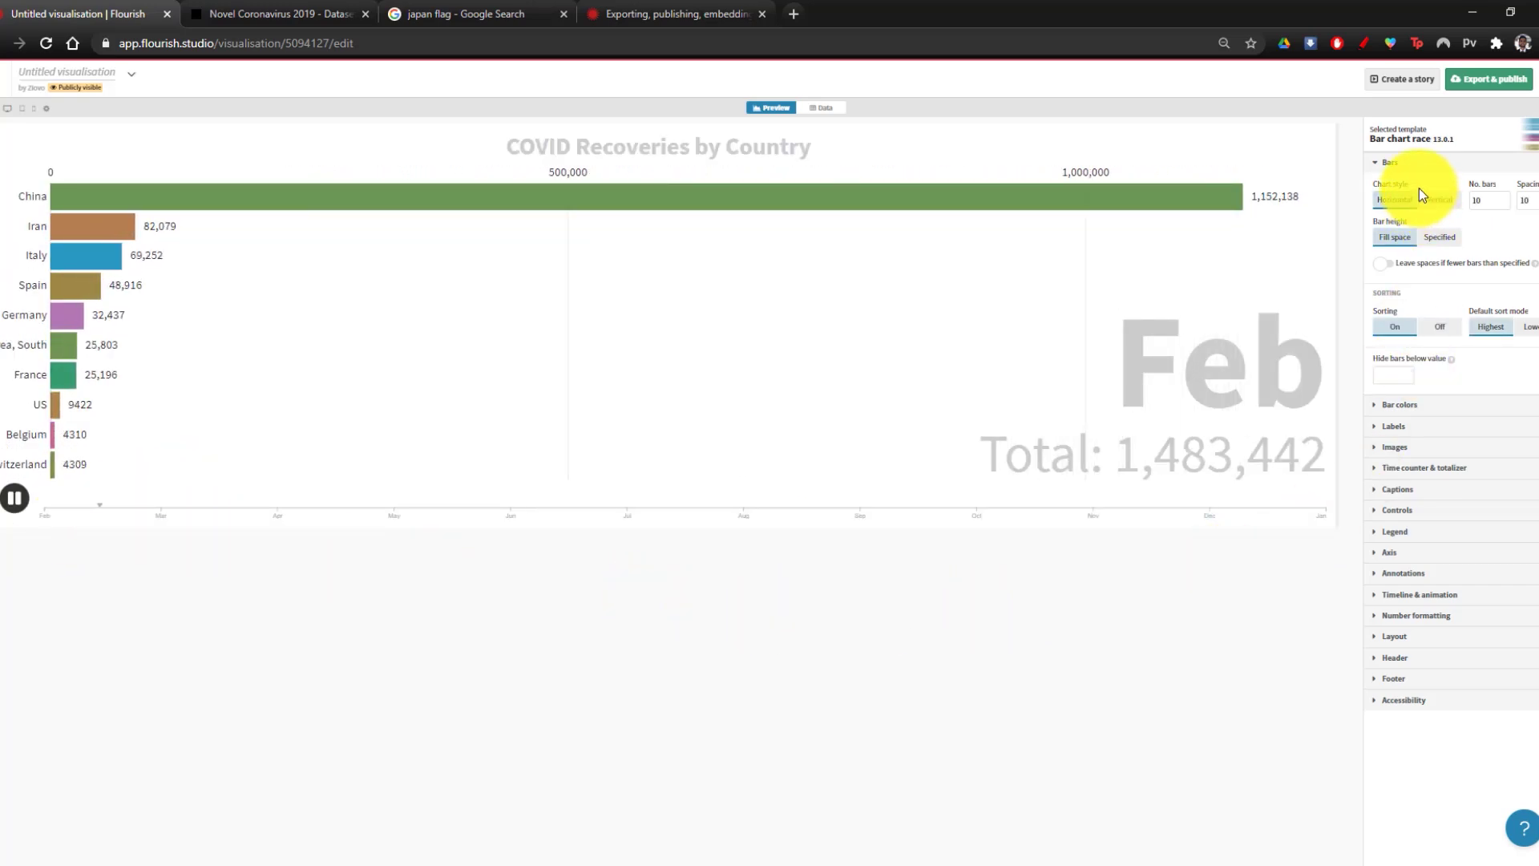
{"action": "left_click", "coordinate": [1472, 79]}
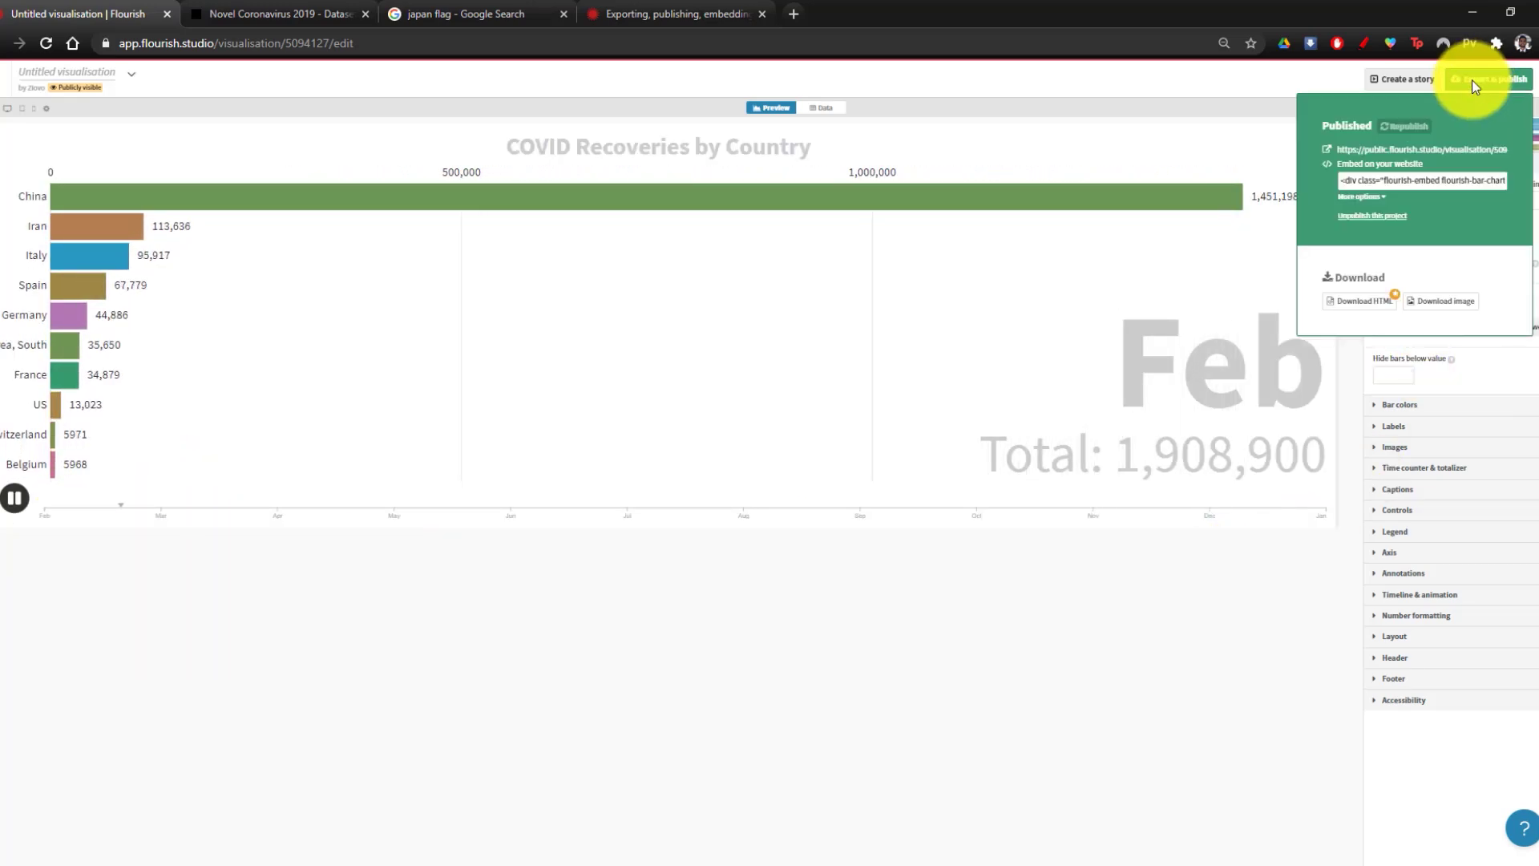
{"action": "left_click", "coordinate": [1435, 149]}
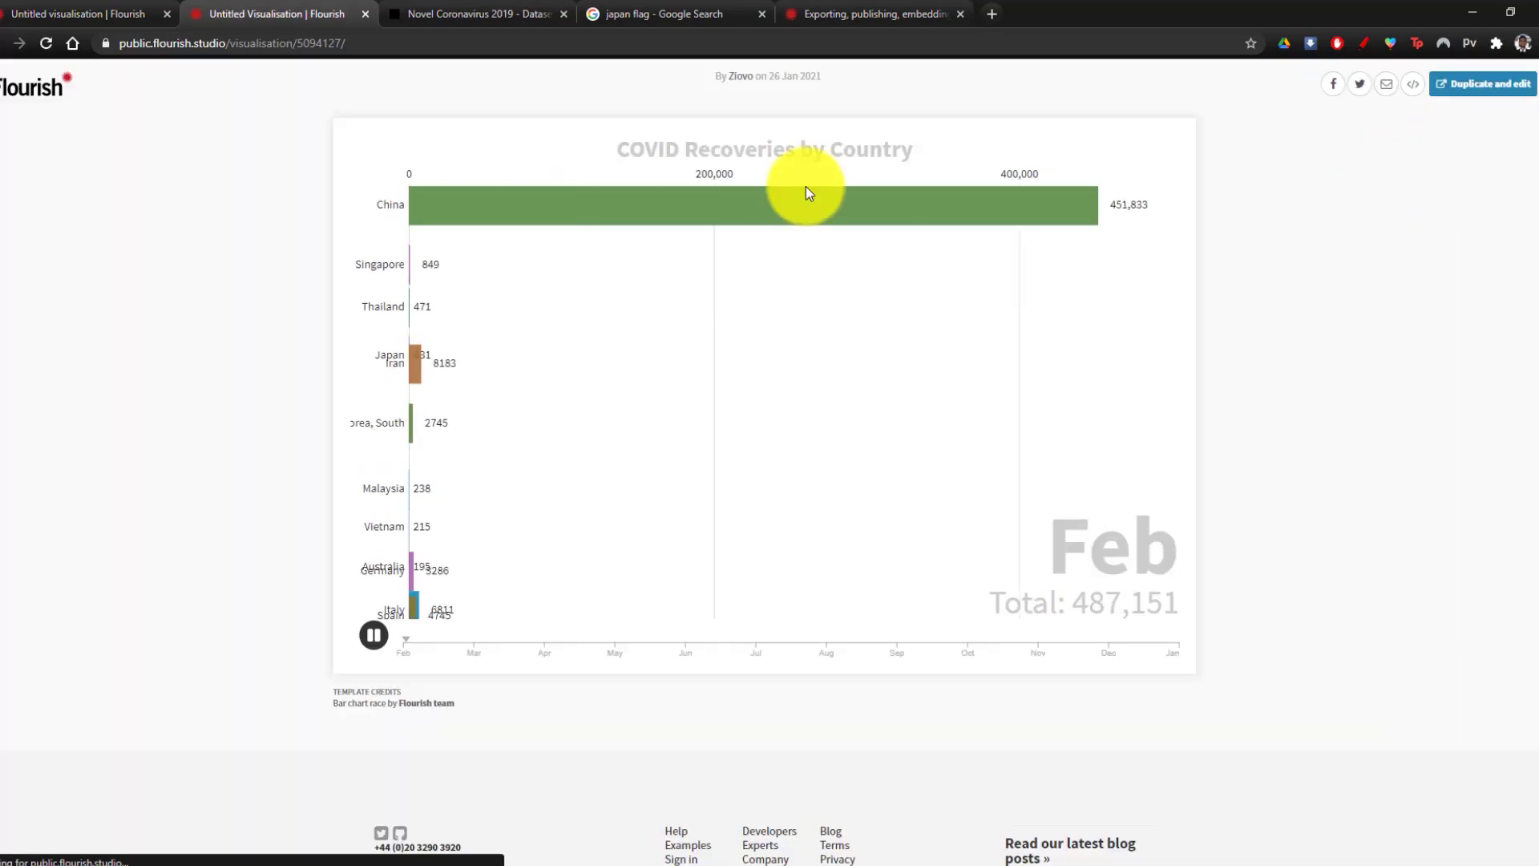